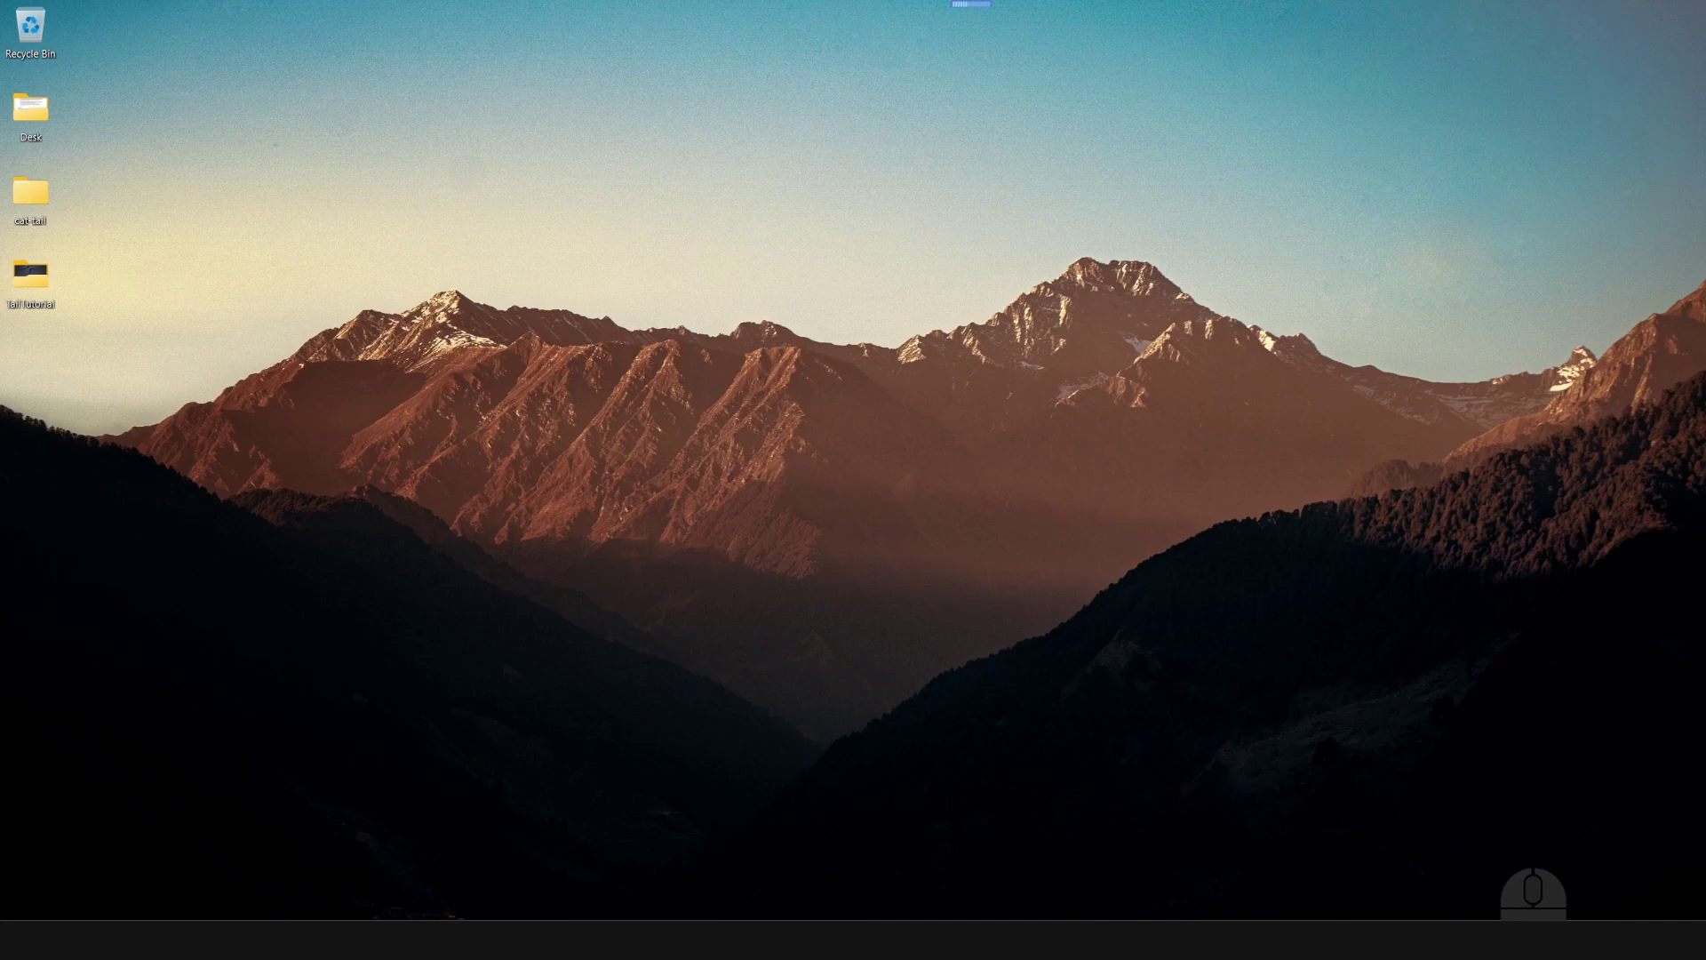
# - Open Reallusion Hub and go to the product page of Blender Auto Setup from the iClone add-ons
pyautogui.click(1508, 915)
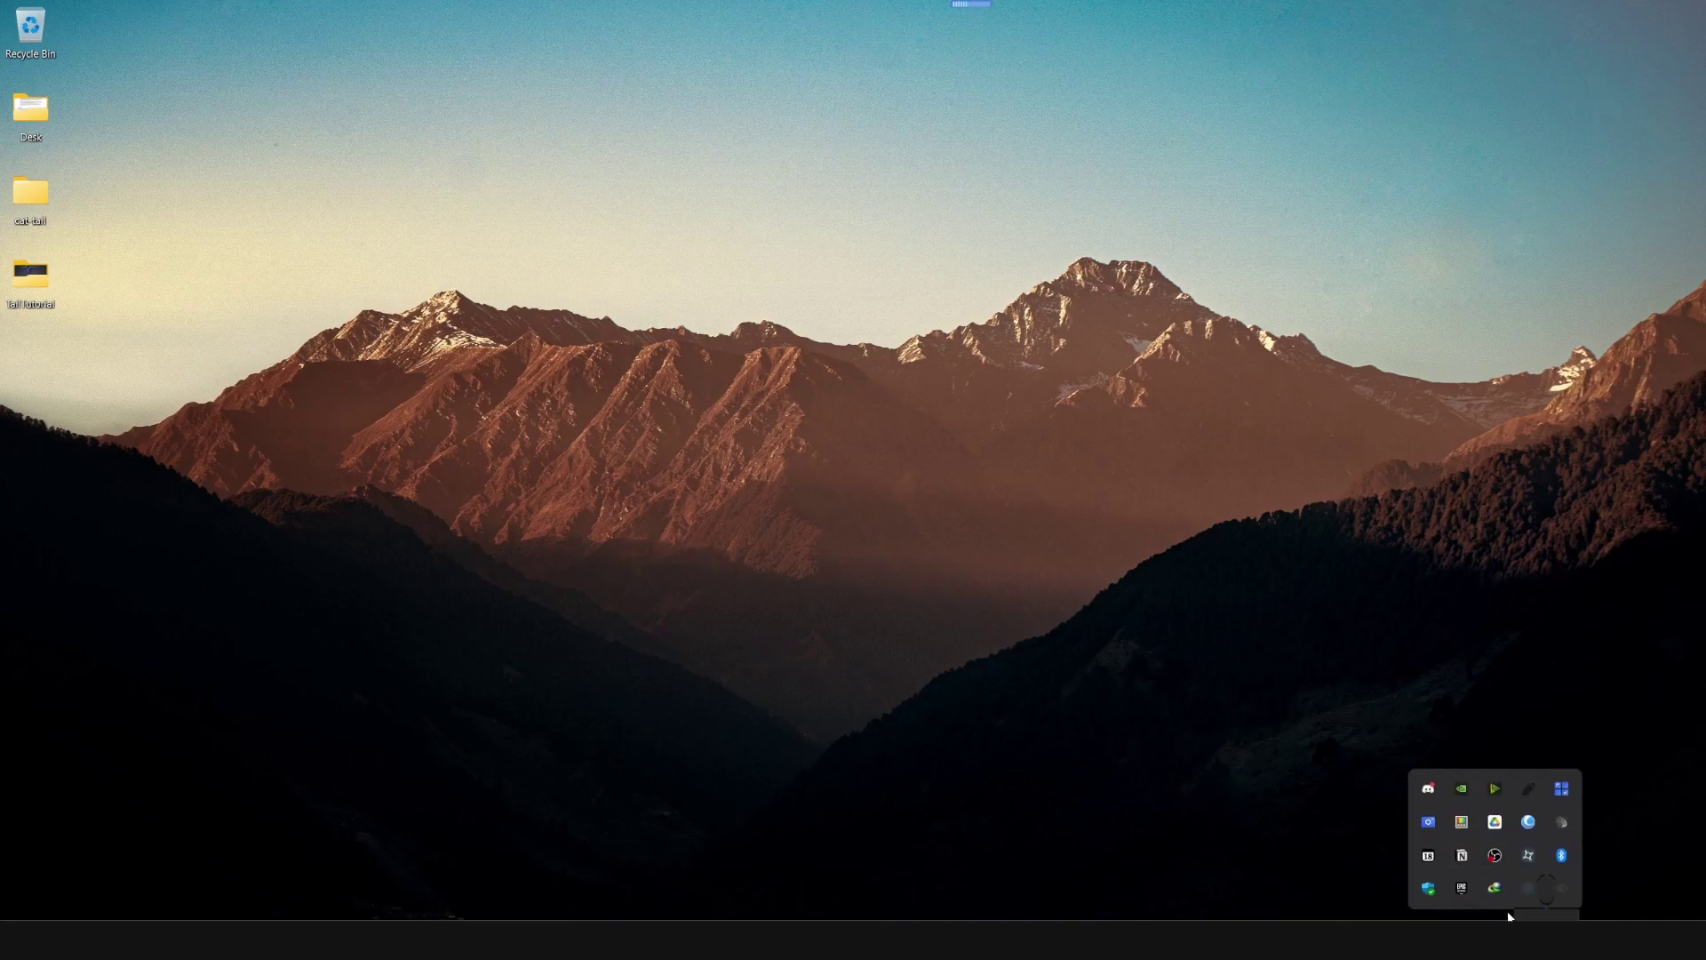
pyautogui.click(1528, 855)
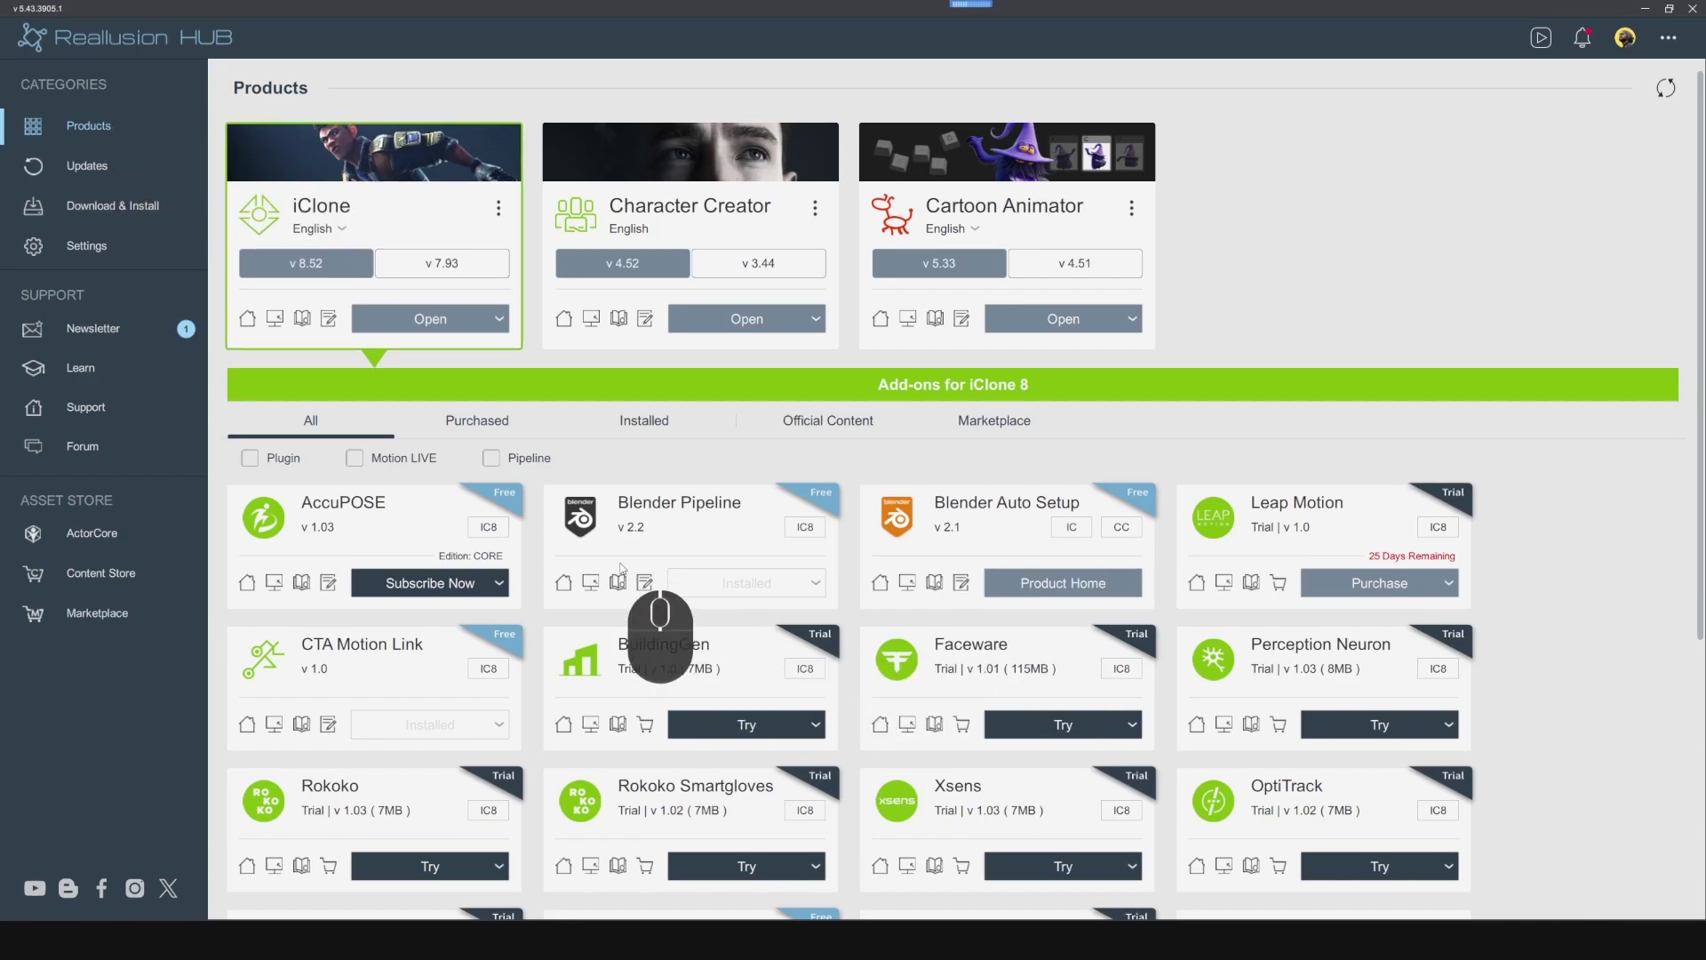
pyautogui.click(654, 504)
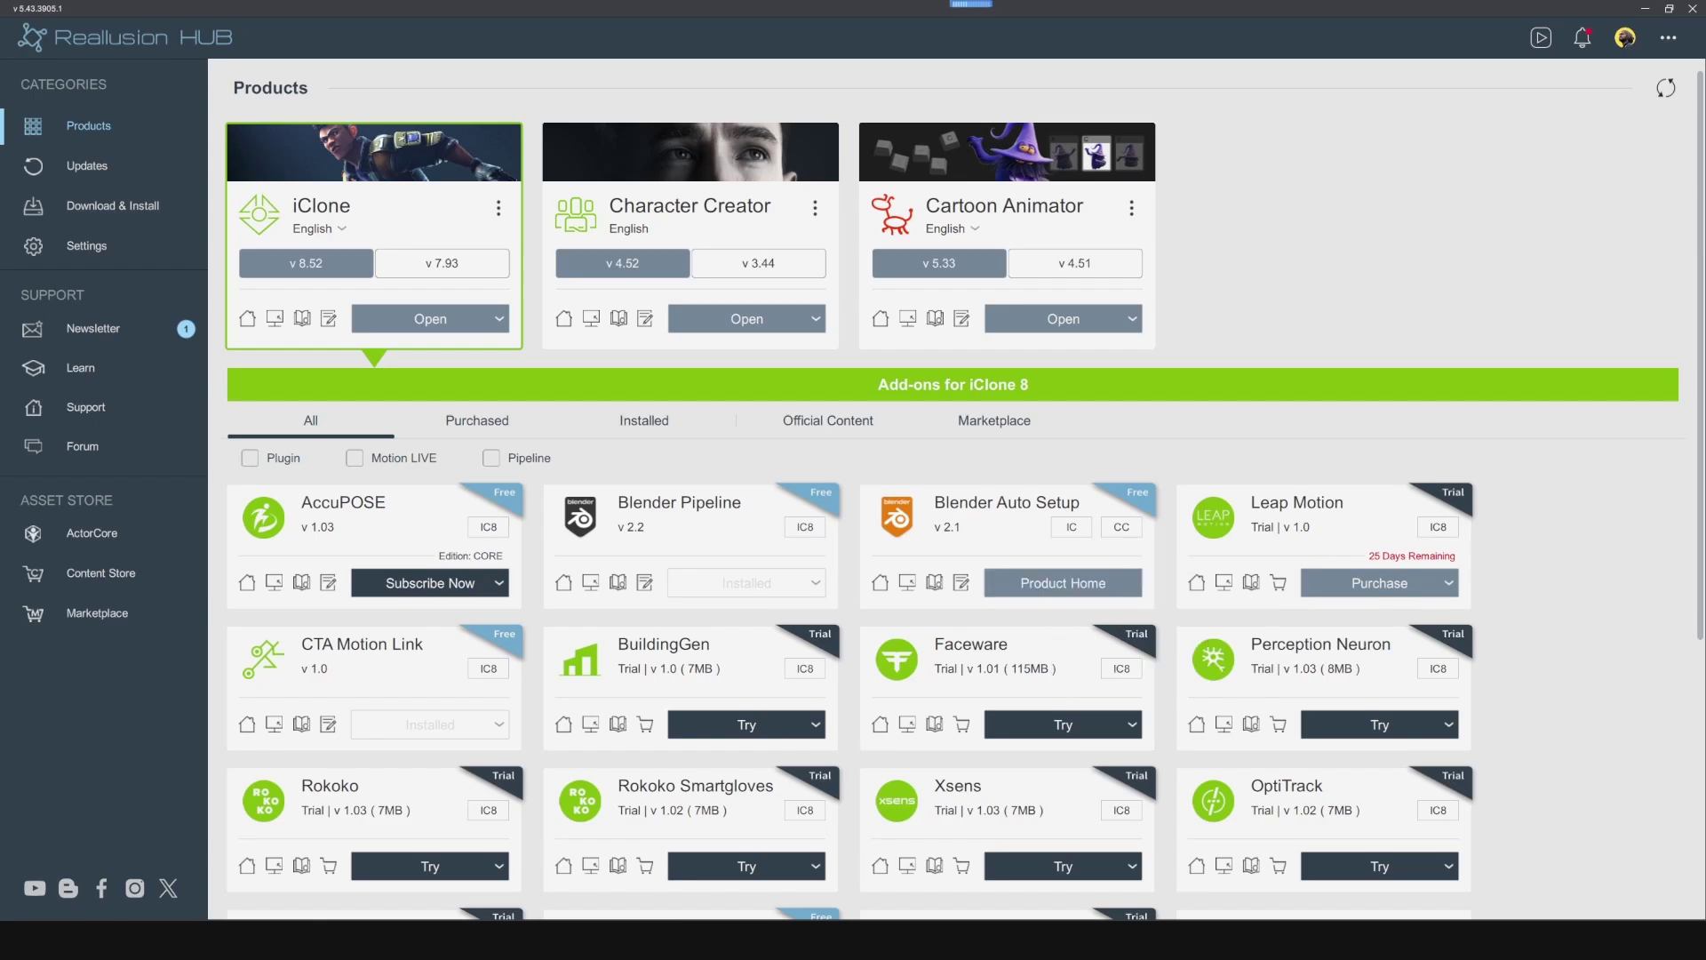
pyautogui.click(1110, 582)
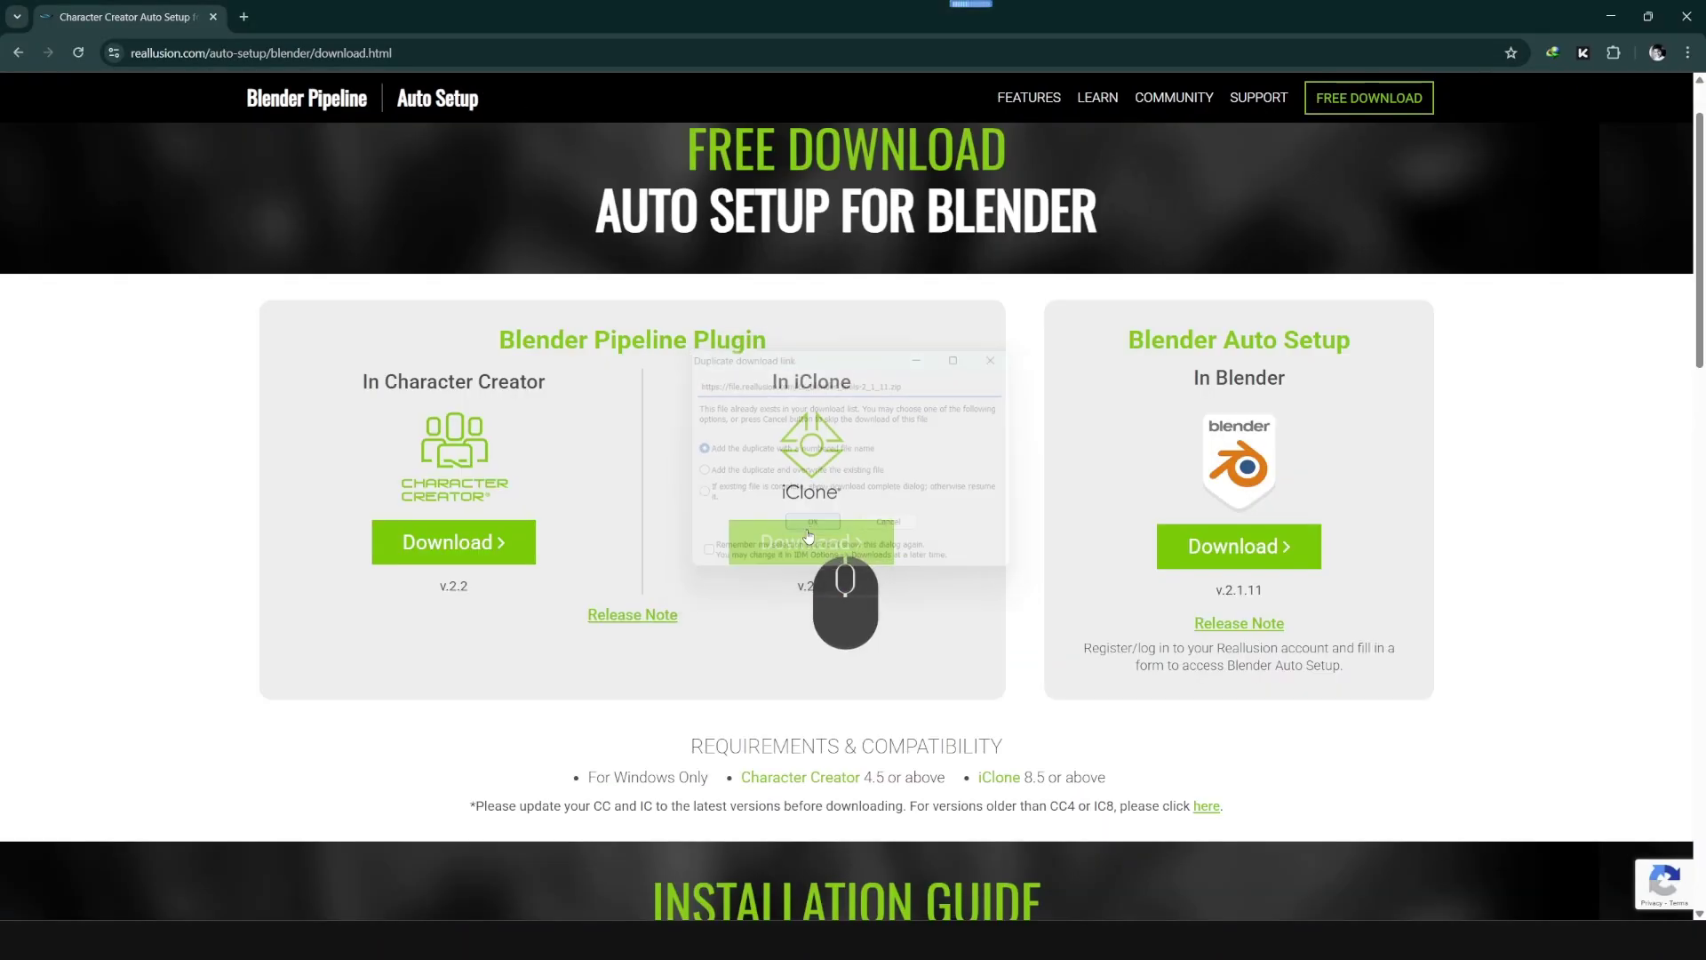
# - Download Blender Auto Setup and move the cc_blender_tools-2_1_11 archive from the Compressed downloads folder to the desktop
pyautogui.click(846, 540)
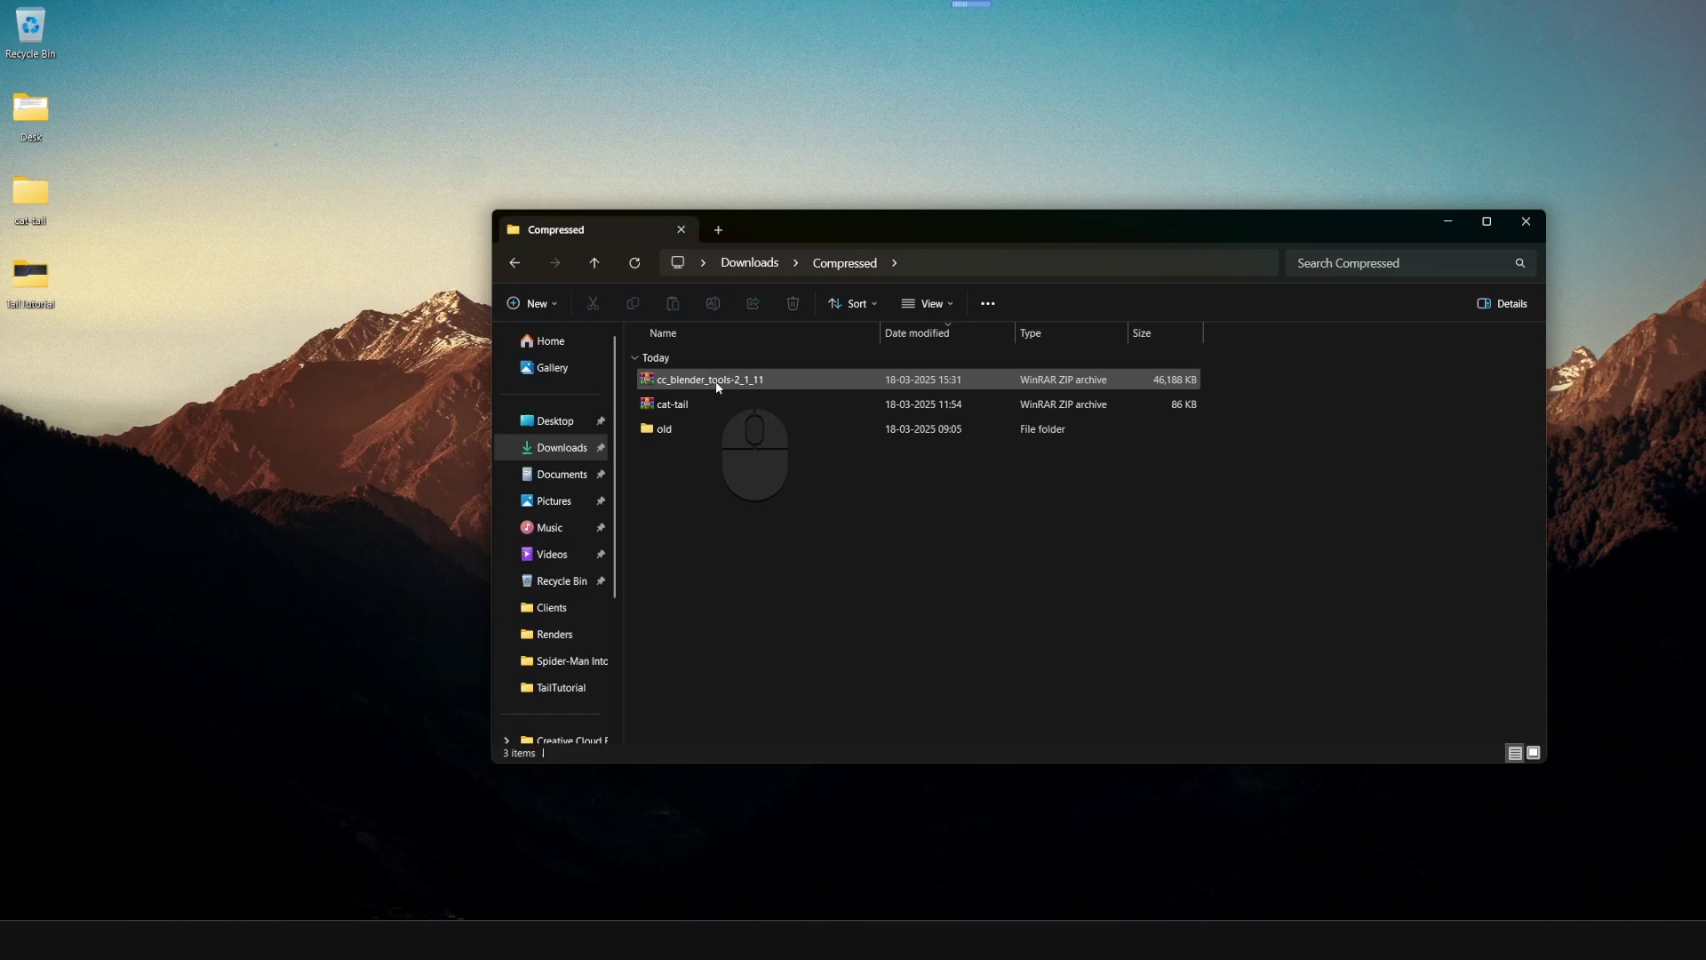
pyautogui.moveTo(711, 380); pyautogui.dragTo(35, 358)
pyautogui.click(1525, 221)
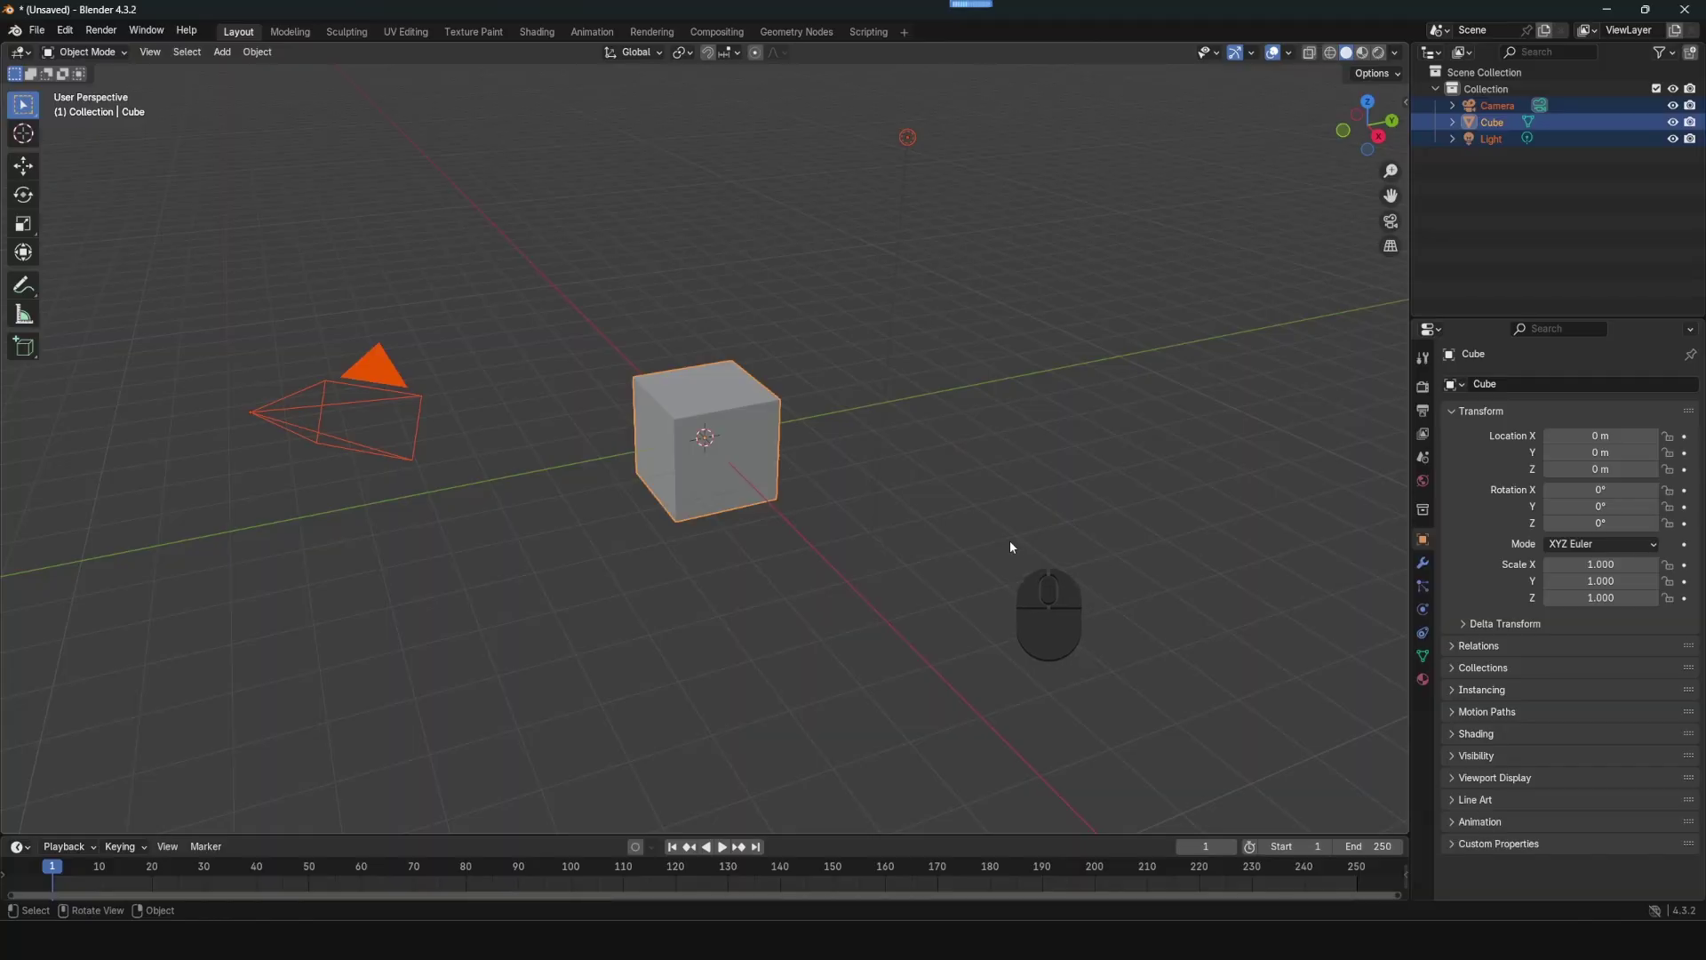
# - In Blender, delete the default camera, cube and light, and install the cc_blender_tools-2_1_11.zip add-on from the desktop
pyautogui.press('Delete')
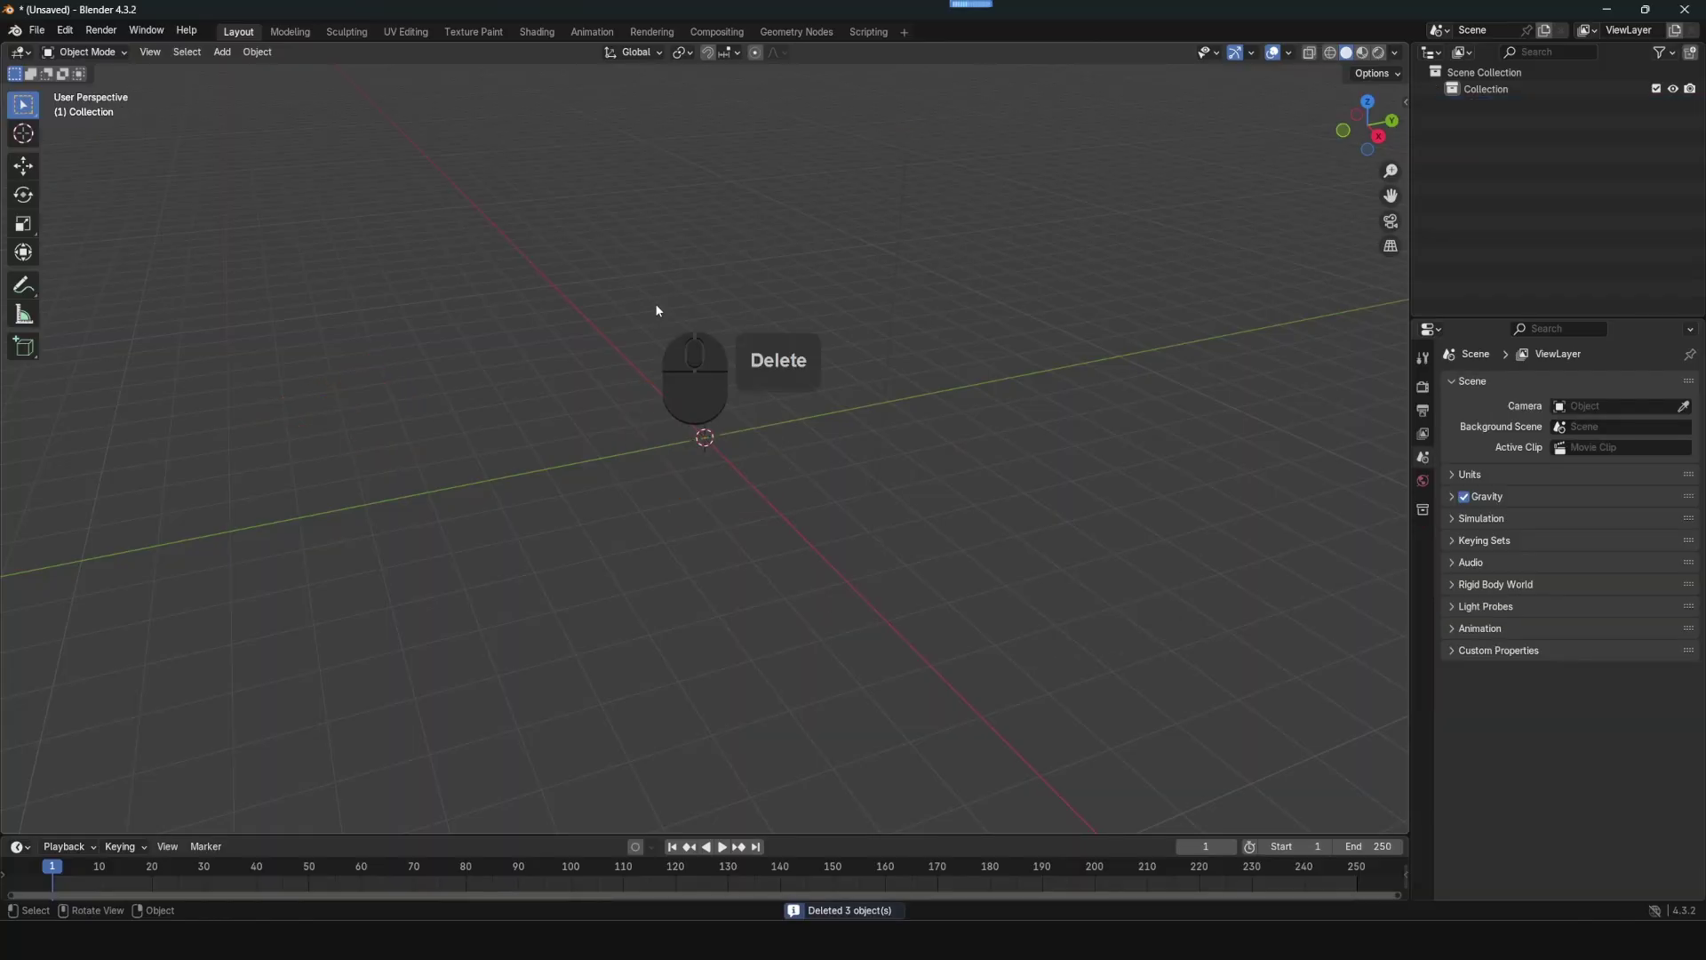
pyautogui.click(65, 31)
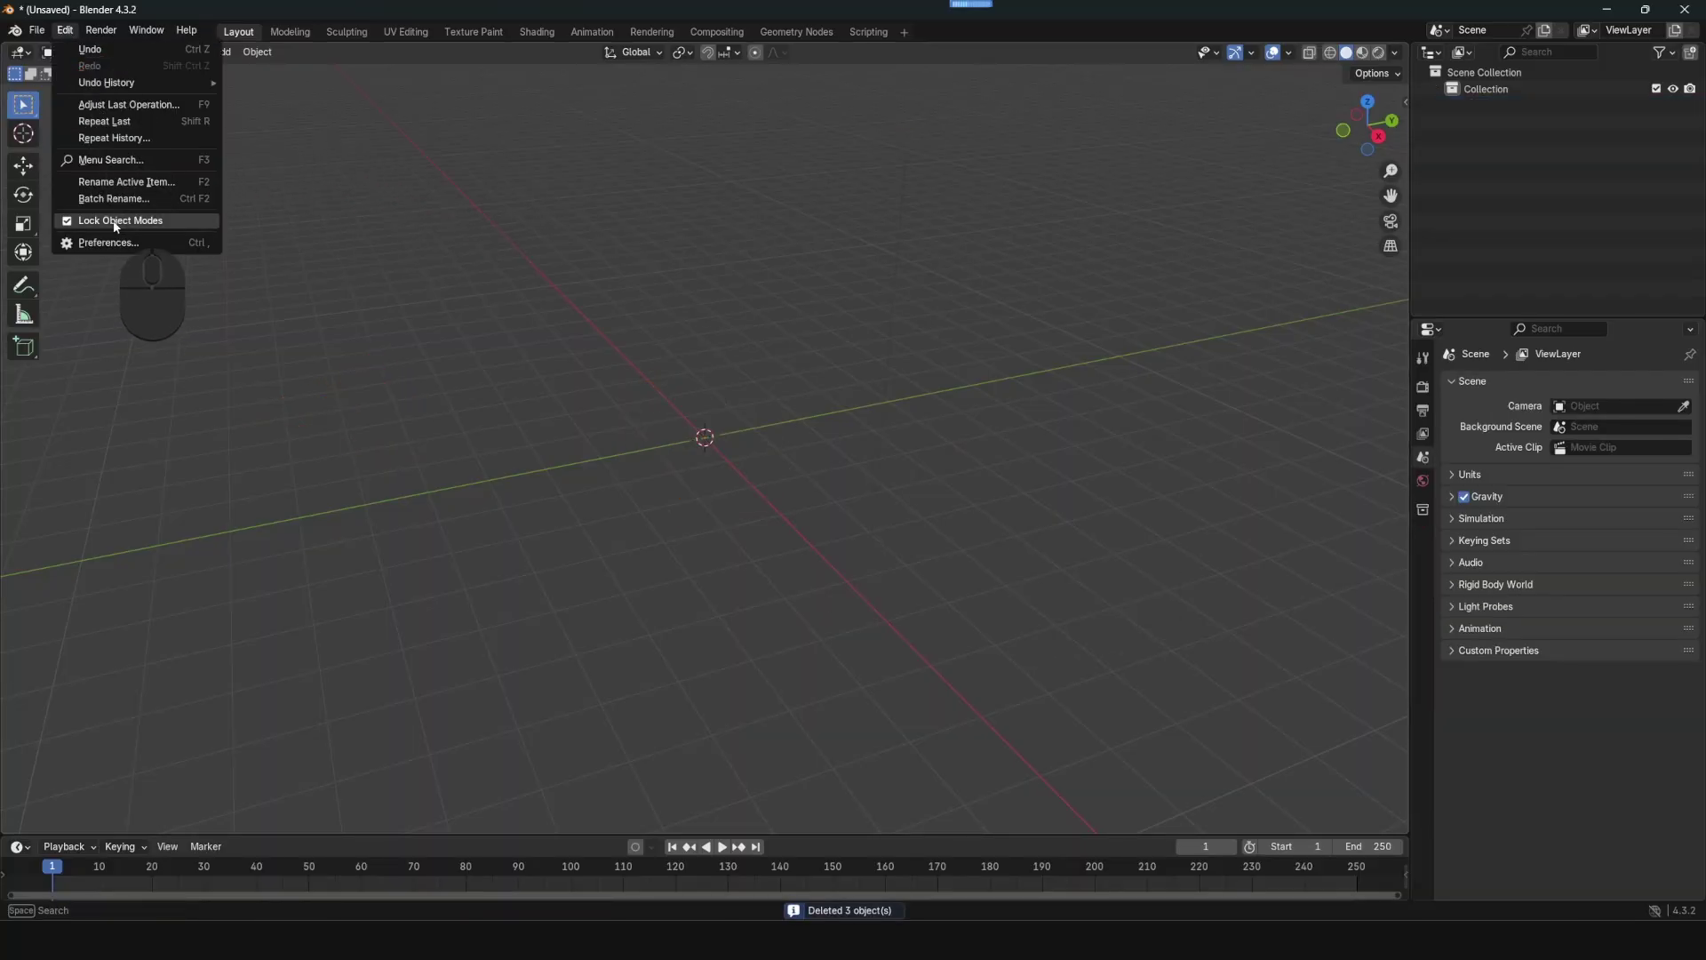
pyautogui.click(104, 244)
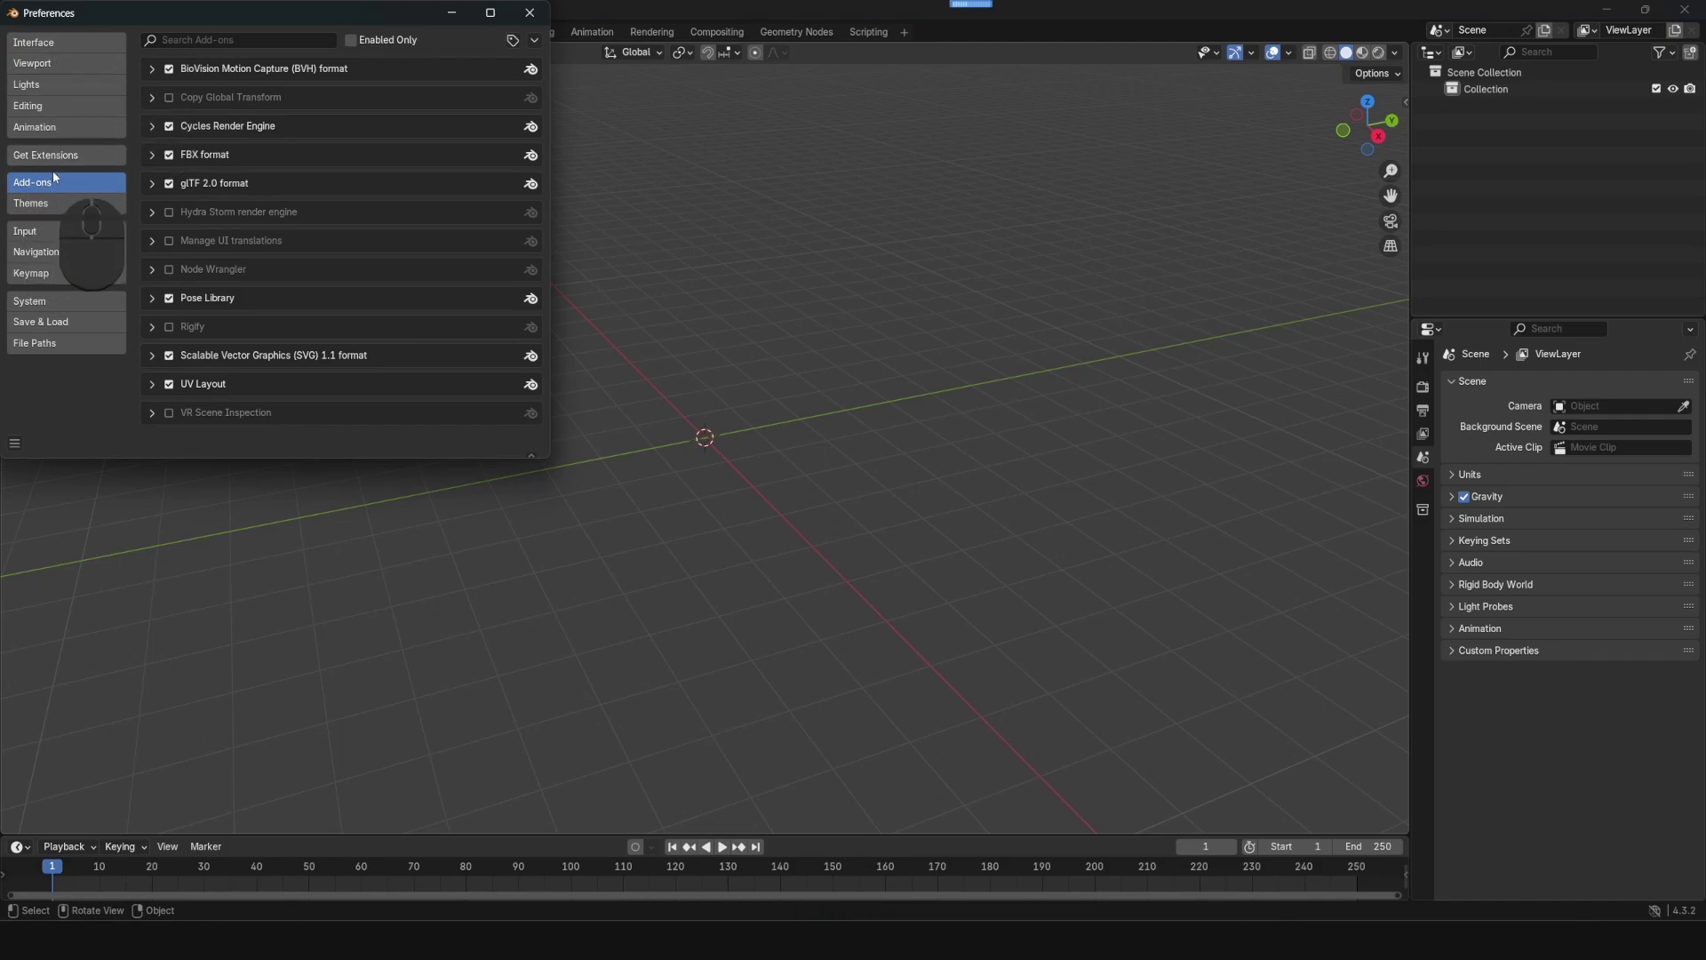
pyautogui.click(532, 41)
pyautogui.click(456, 81)
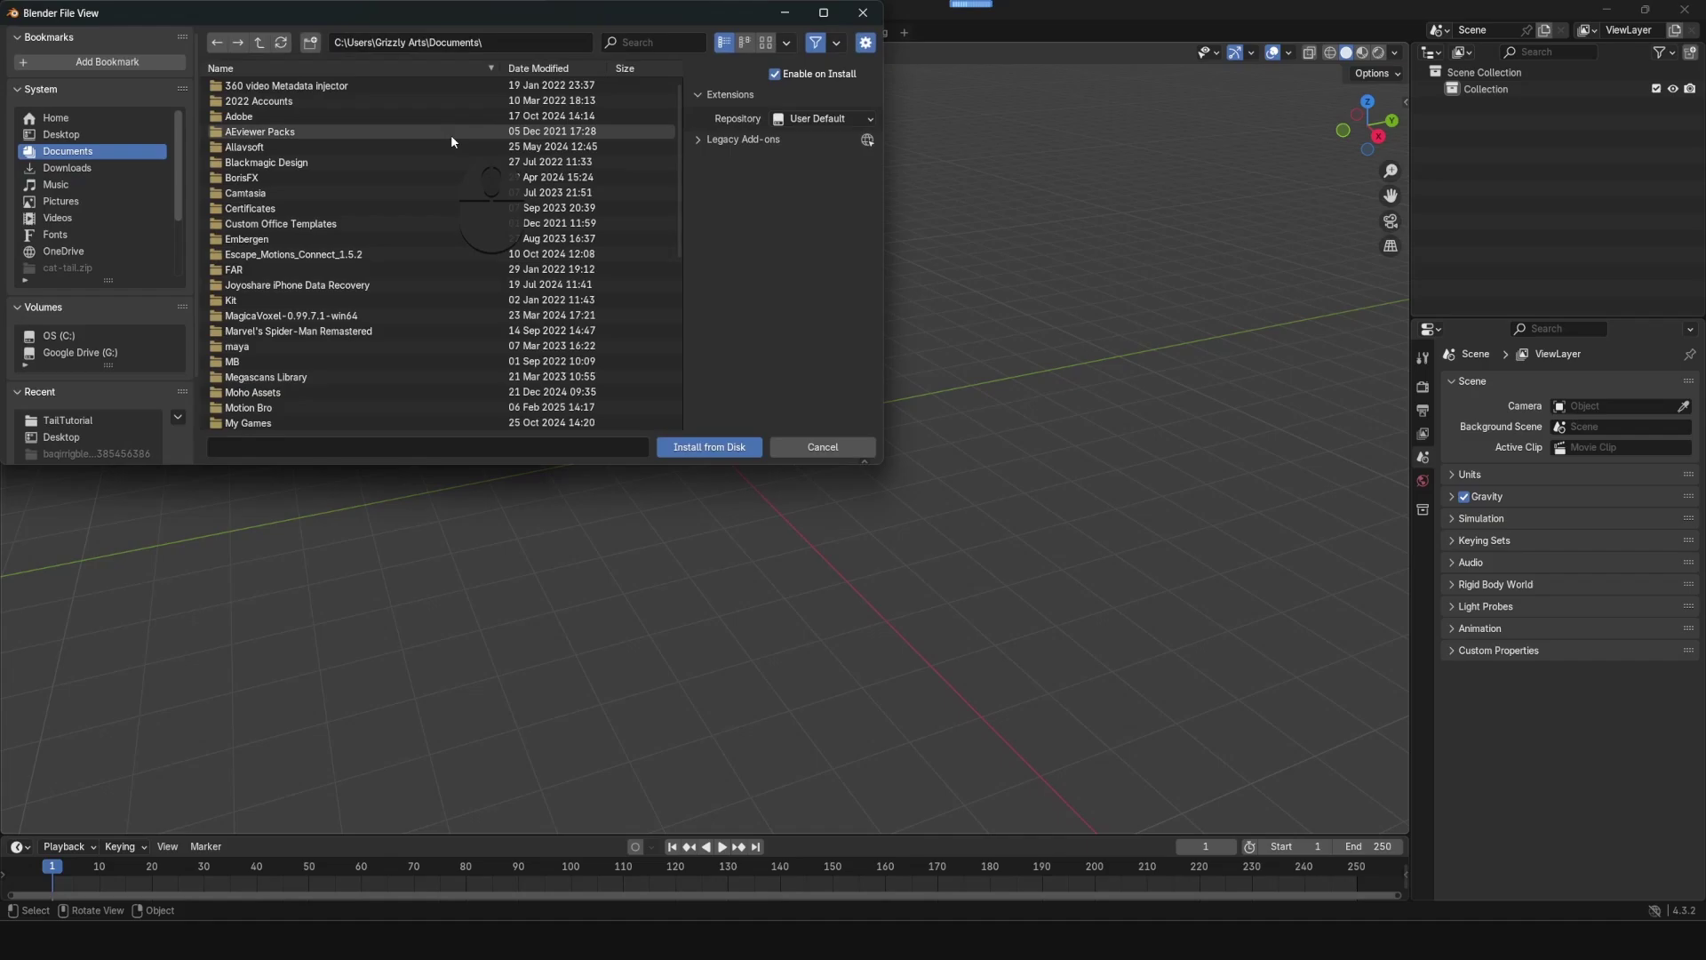
pyautogui.click(79, 135)
pyautogui.click(320, 131)
pyautogui.click(709, 446)
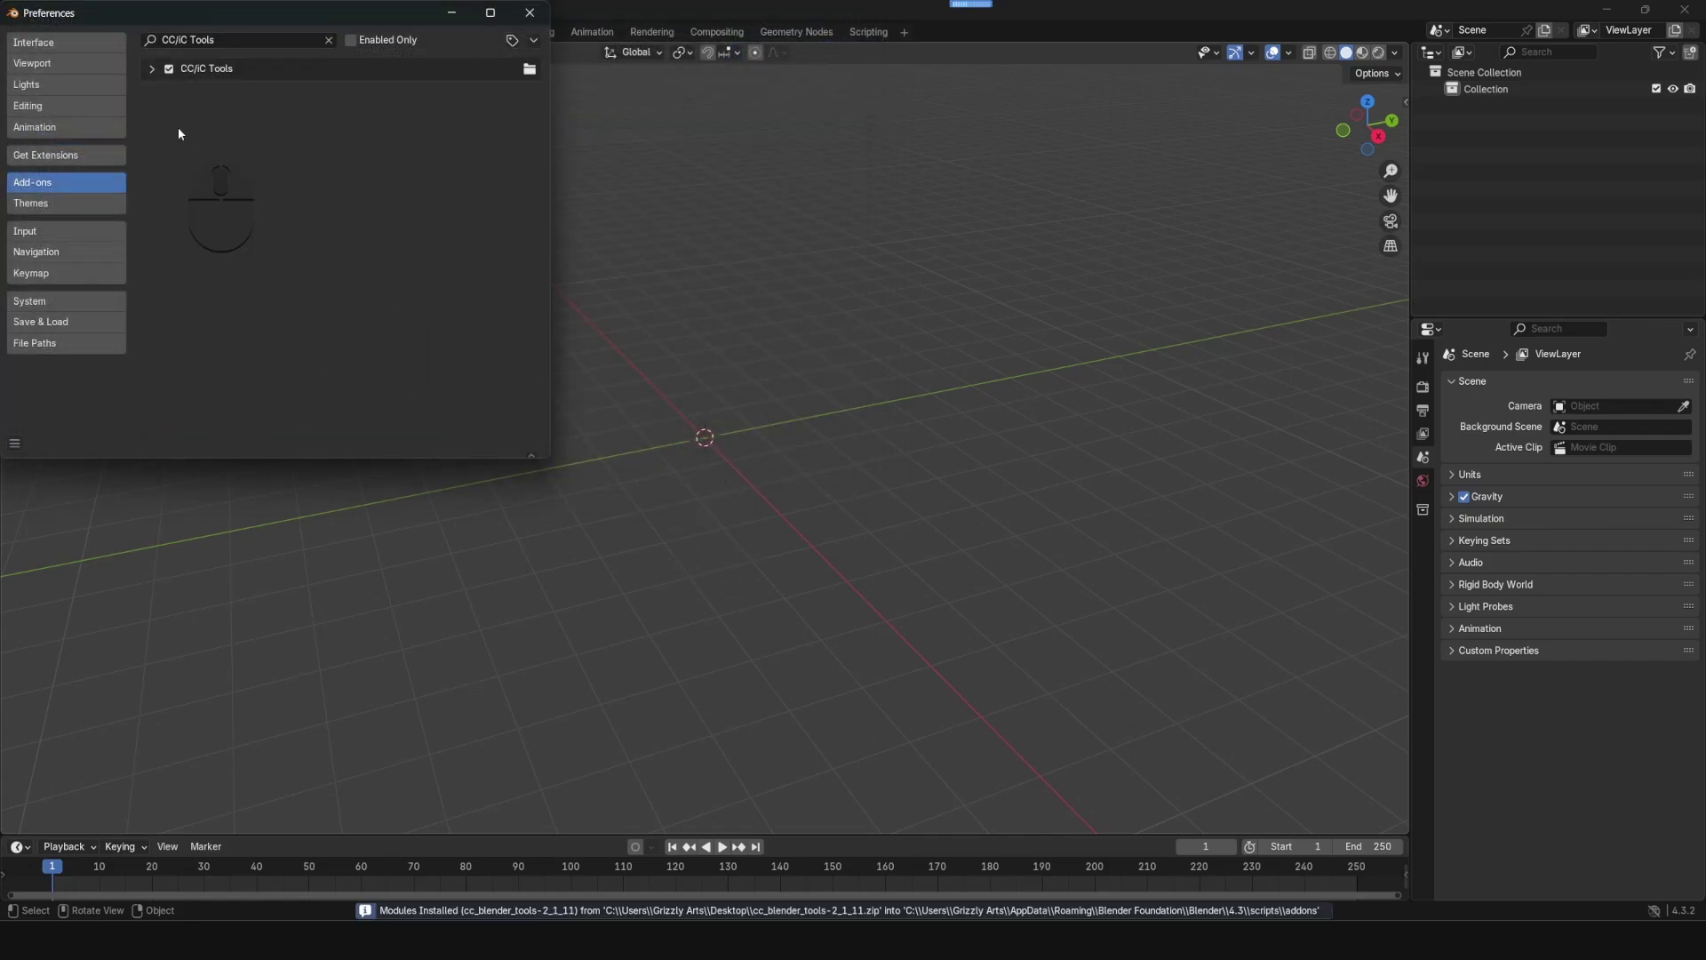
pyautogui.click(151, 71)
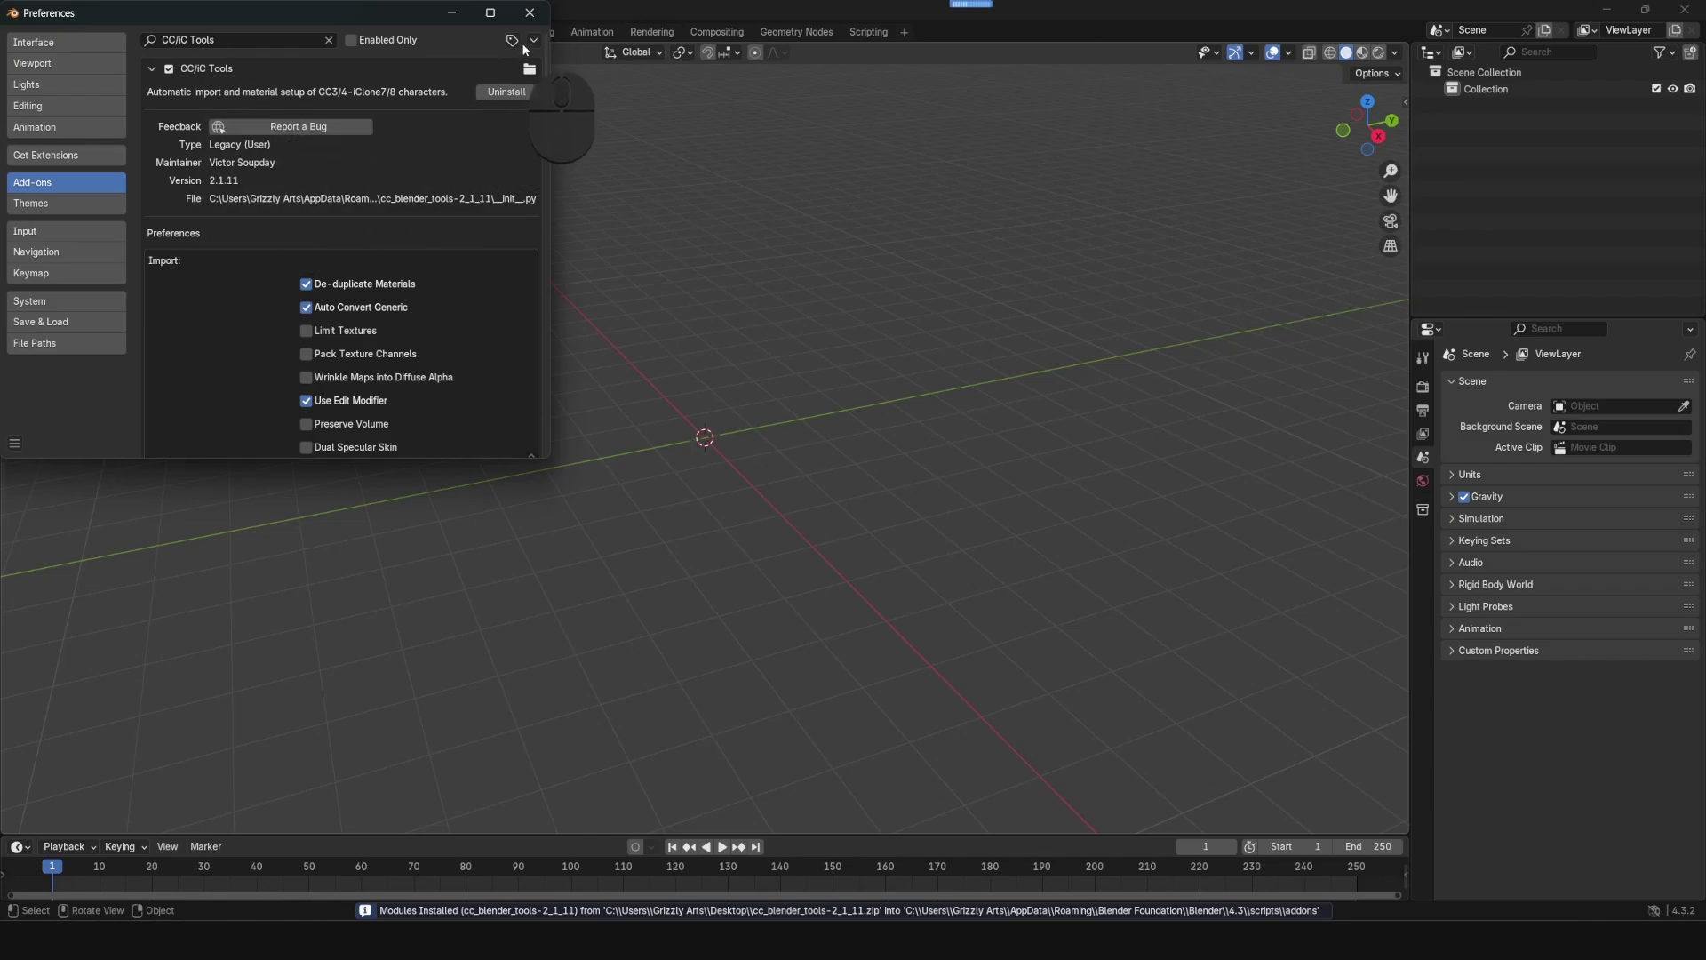
pyautogui.click(530, 16)
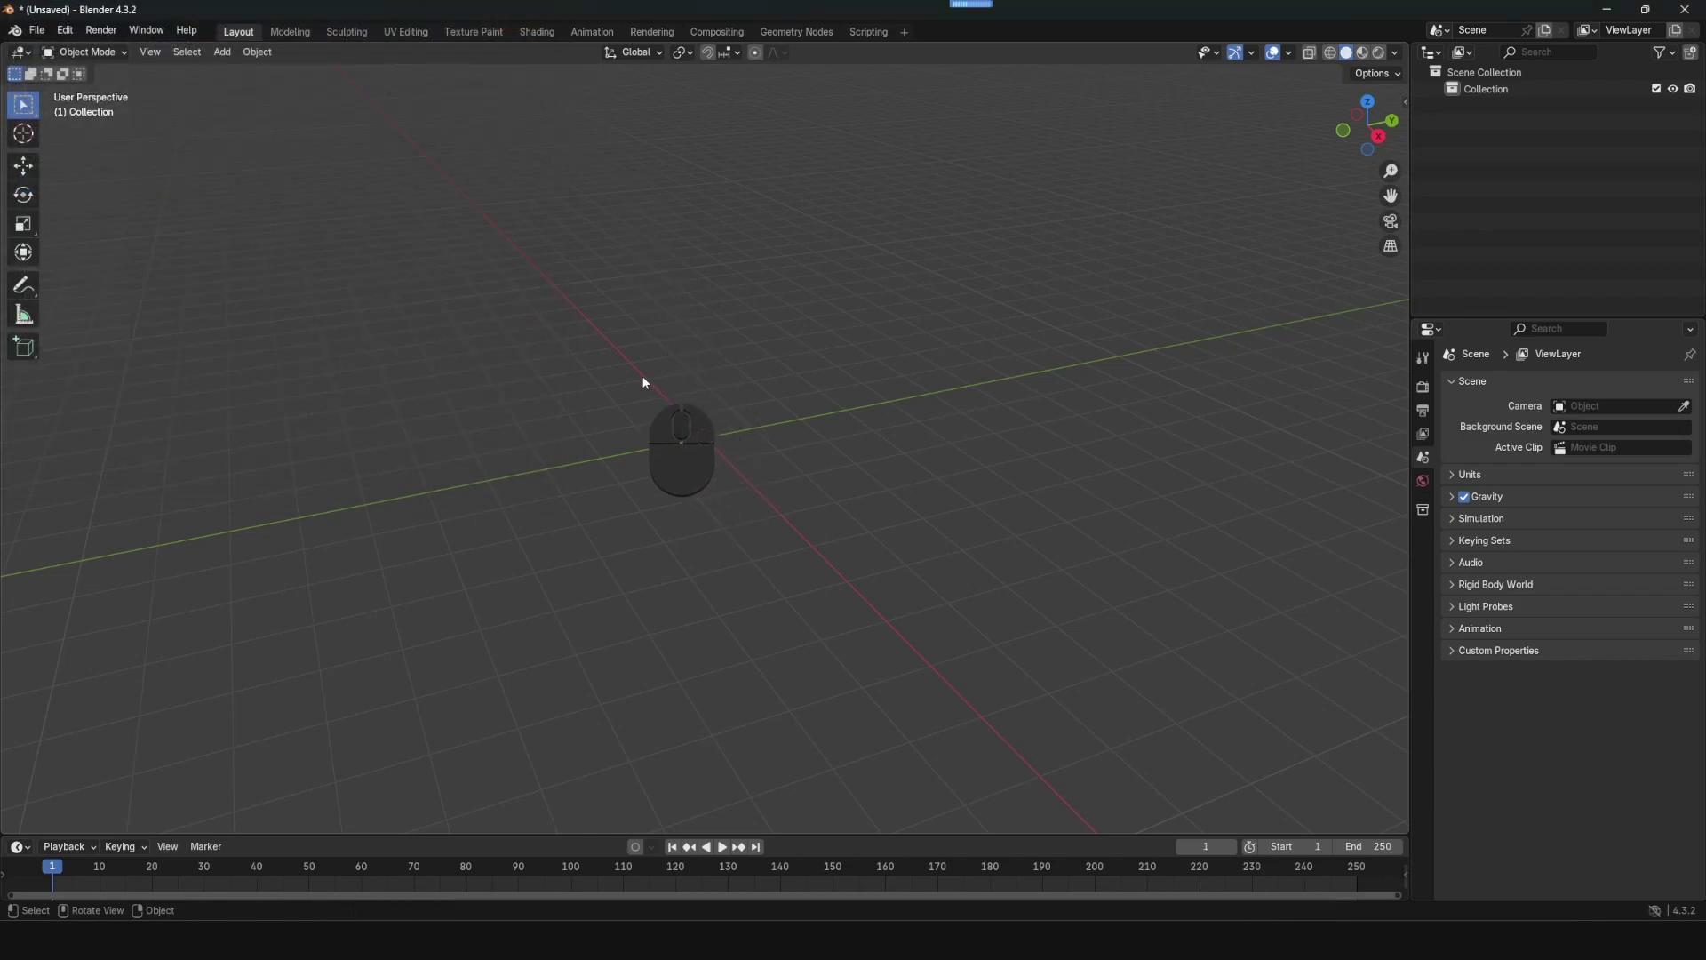
# - Examine the CC/IC Pipeline and CC/IC Create tools that the add-on provides in the 3D viewport
pyautogui.press('n')
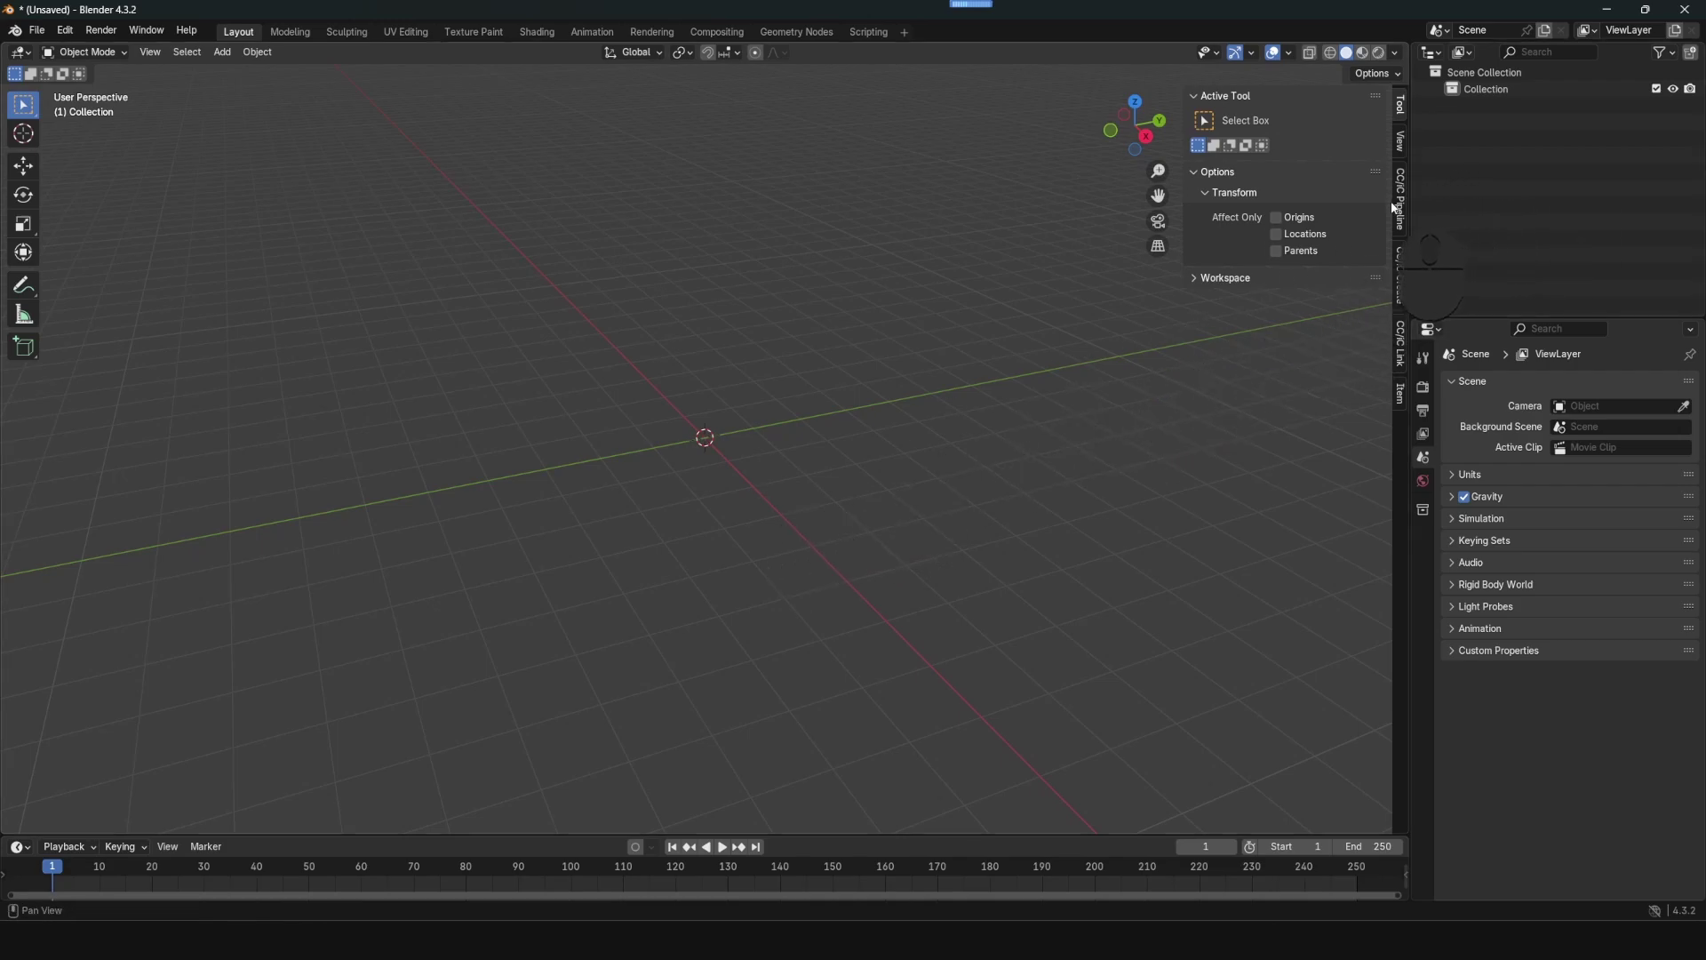
pyautogui.click(1398, 205)
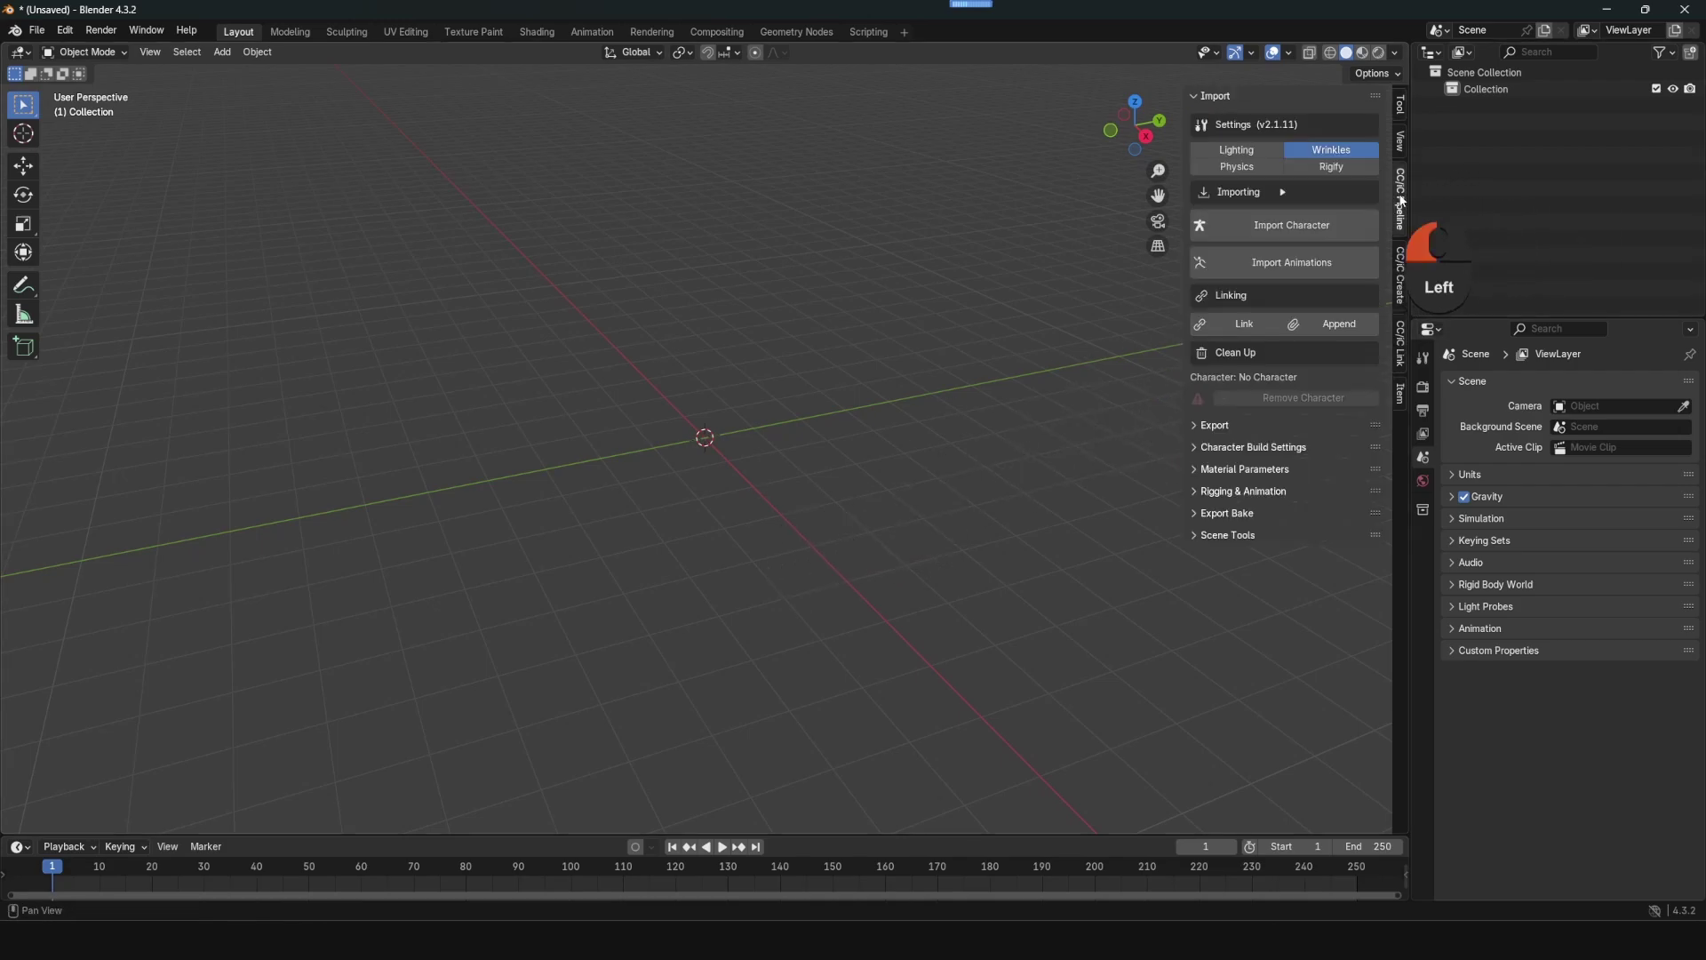
pyautogui.click(1400, 296)
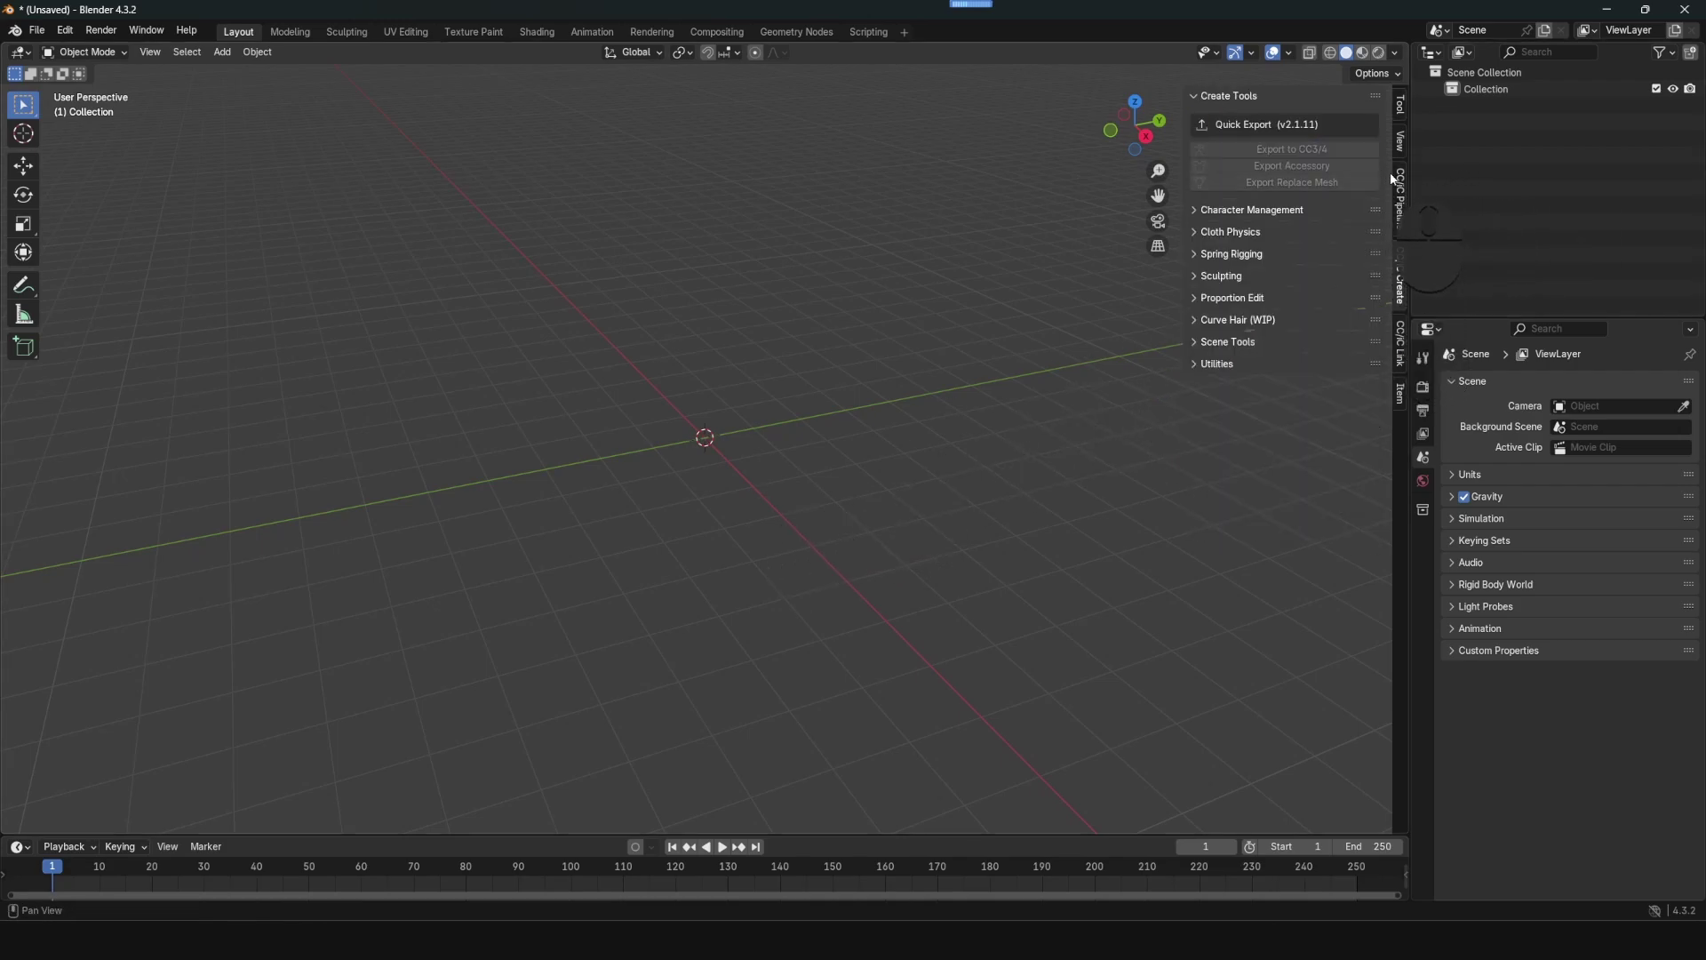
pyautogui.click(1400, 206)
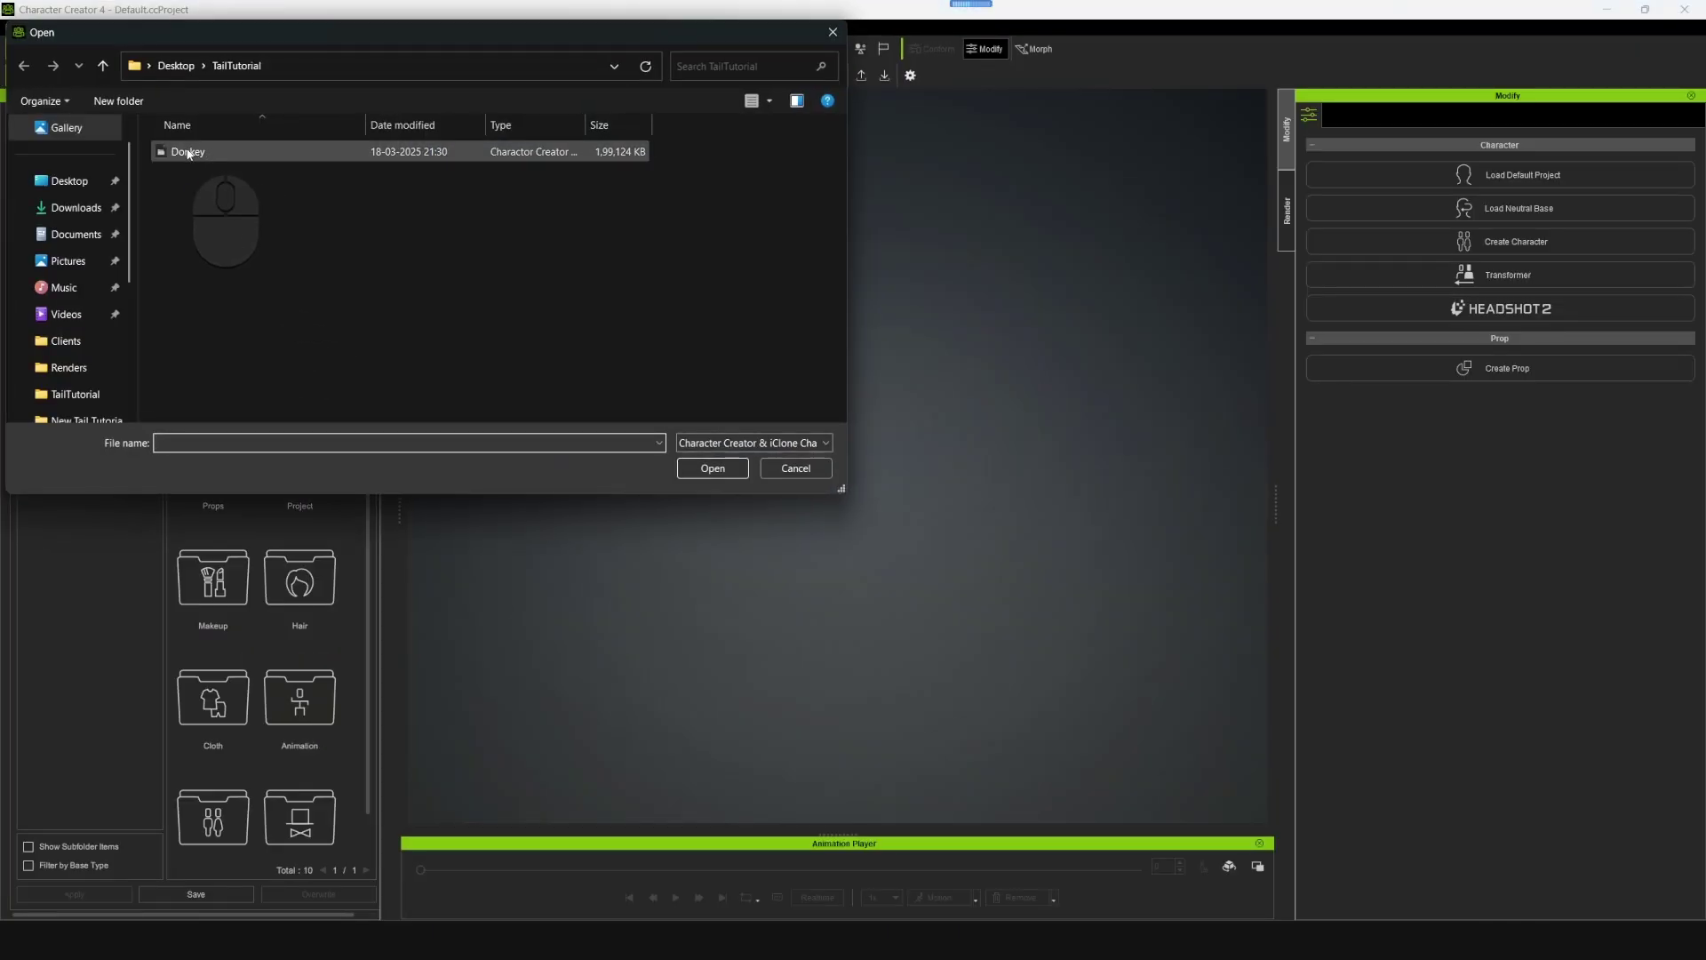
# - In Character Creator, open the Donkey project from the TailTutorial folder on the desktop
pyautogui.click(188, 153)
pyautogui.click(711, 468)
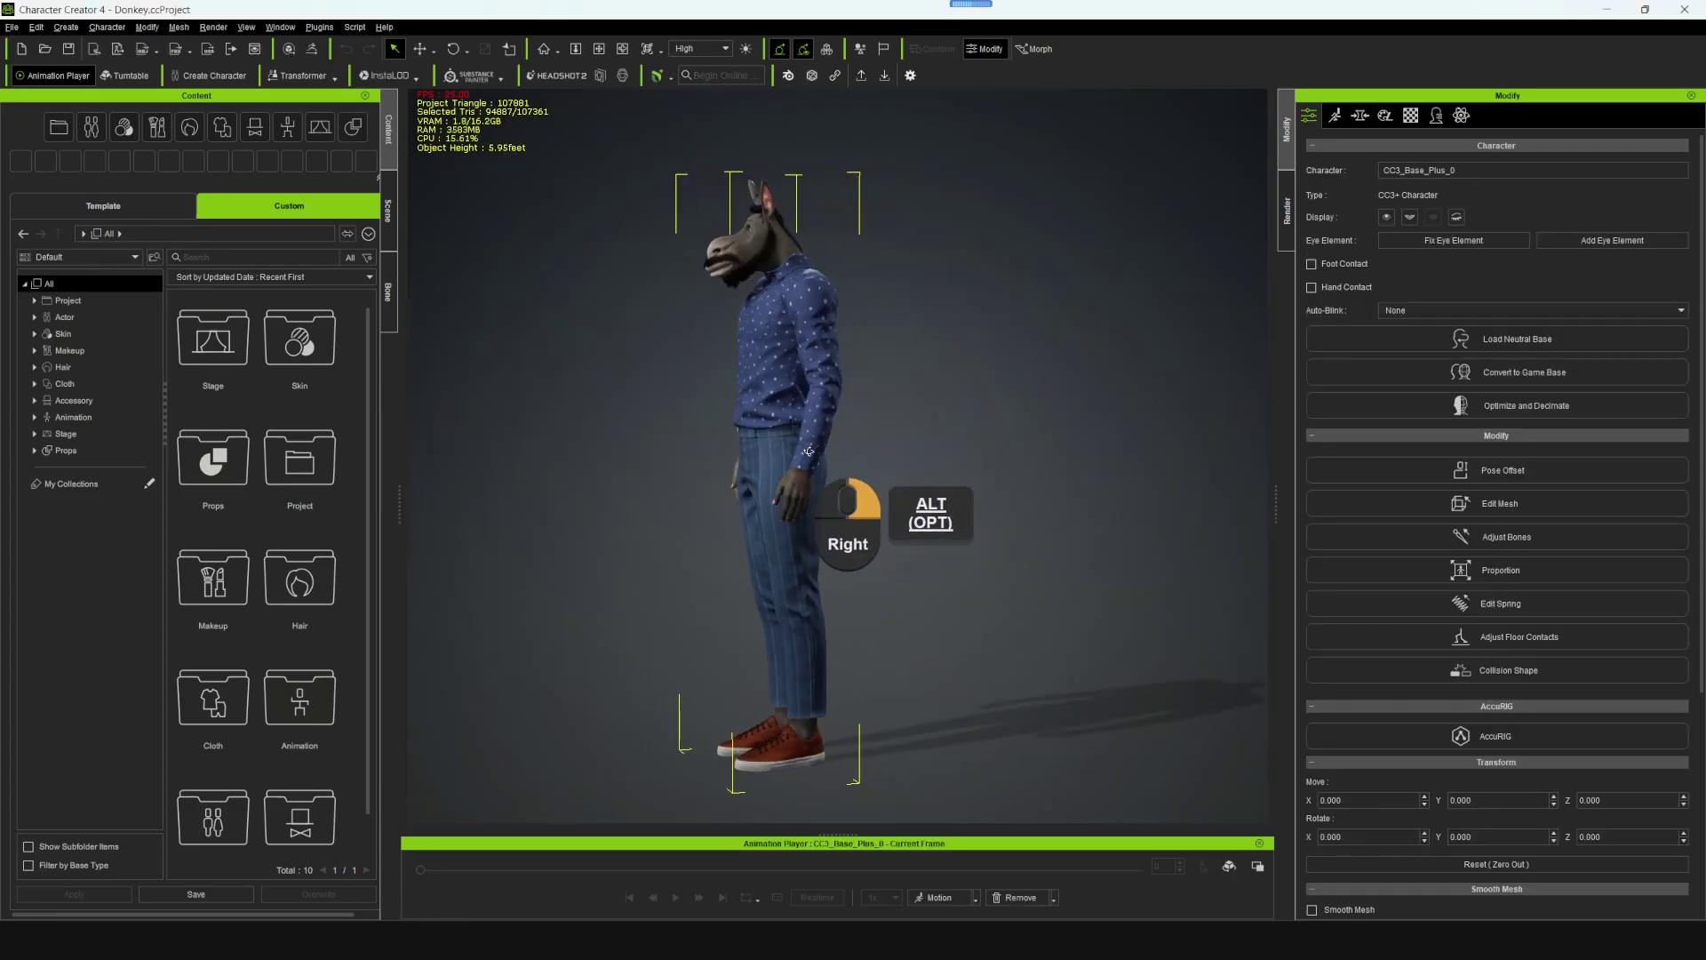
pyautogui.keyDown('alt'); pyautogui.moveTo(889, 498); pyautogui.dragTo(888, 444, button='right'); pyautogui.keyUp('alt')
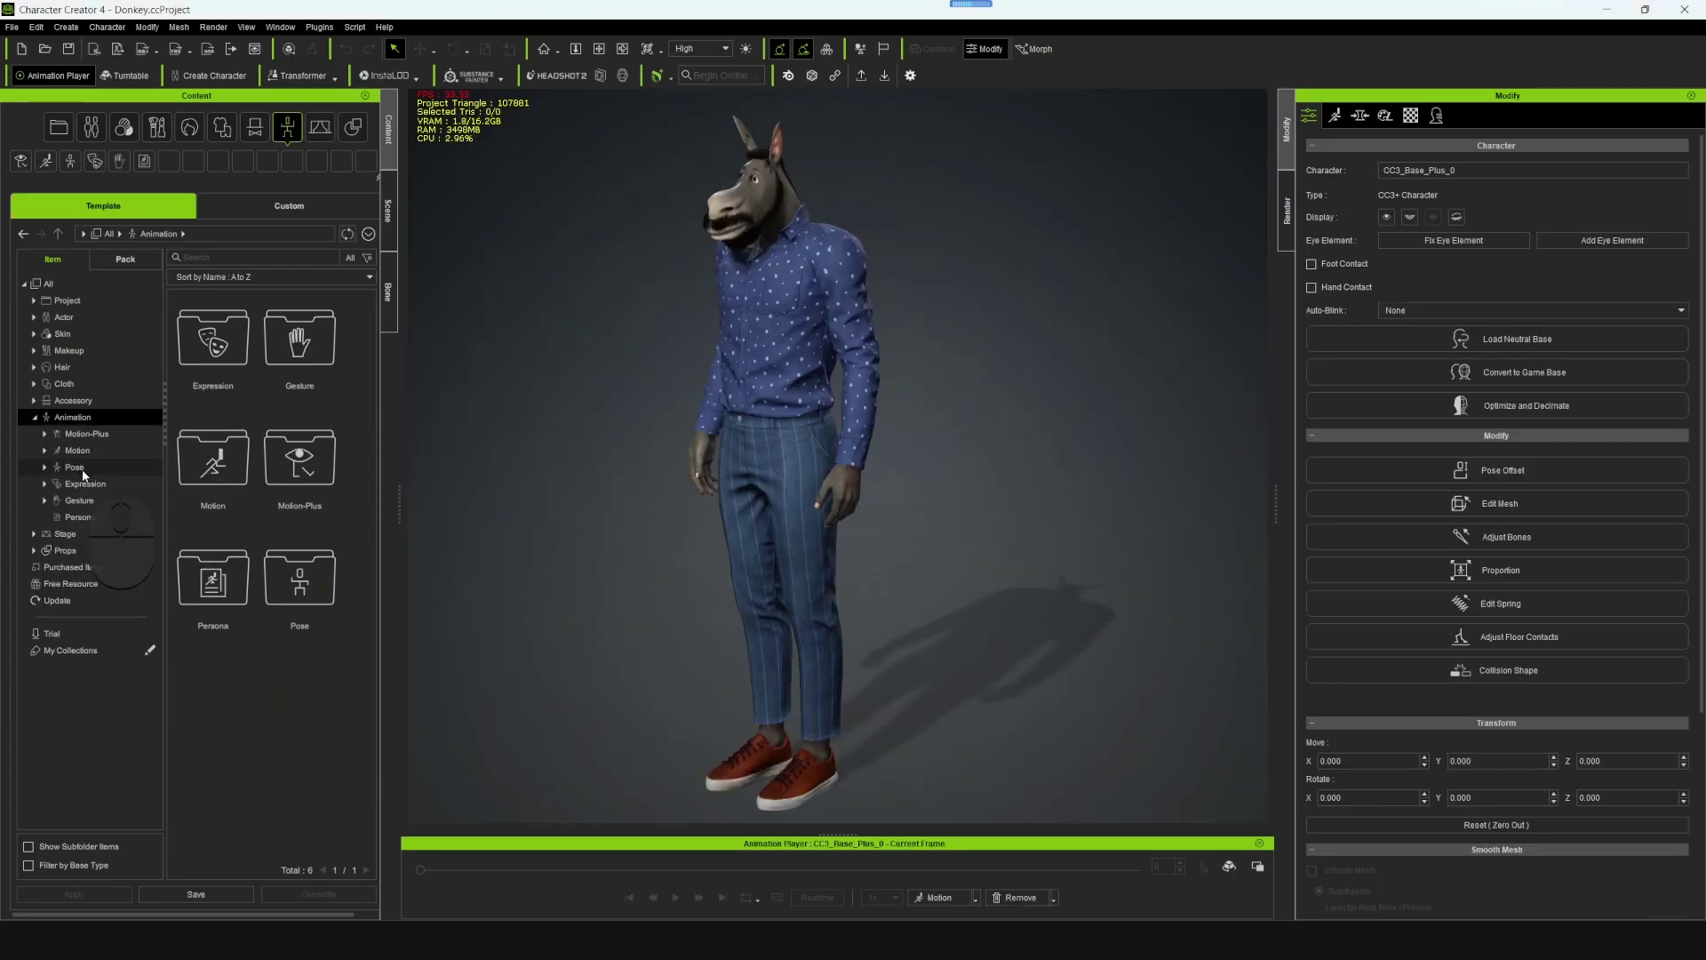
# - Apply the T-Pose from the Calibration pose templates to the donkey character
pyautogui.click(74, 466)
pyautogui.click(232, 483)
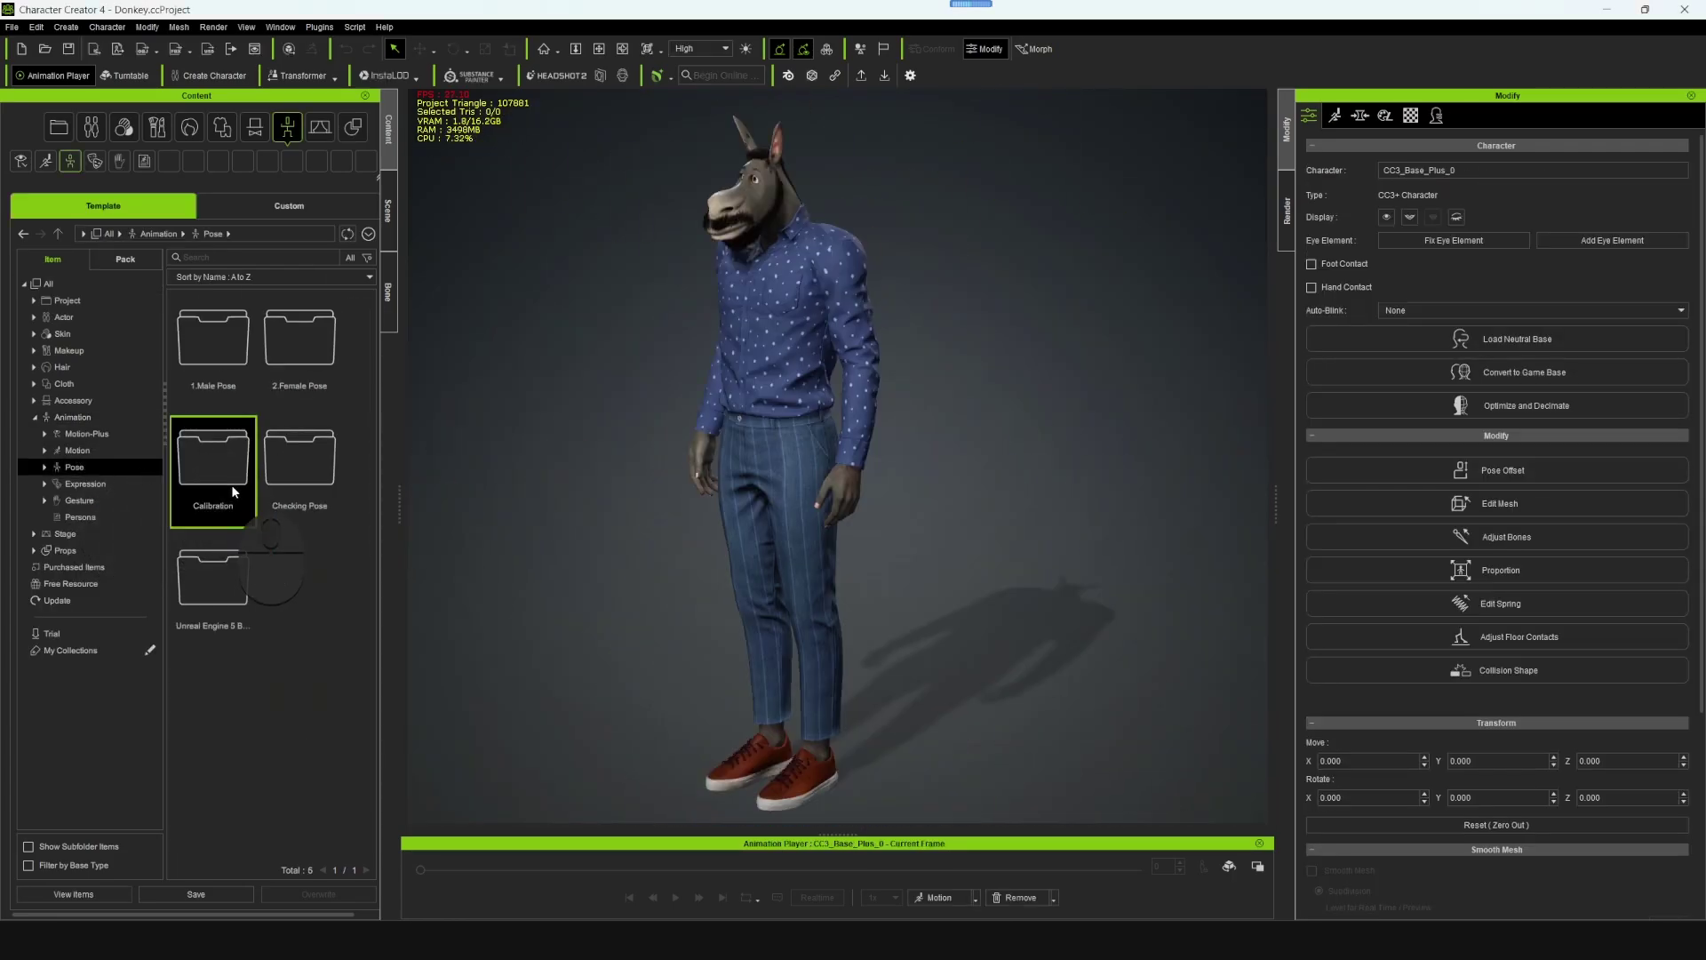
pyautogui.doubleClick(233, 488)
pyautogui.moveTo(300, 578); pyautogui.dragTo(819, 350)
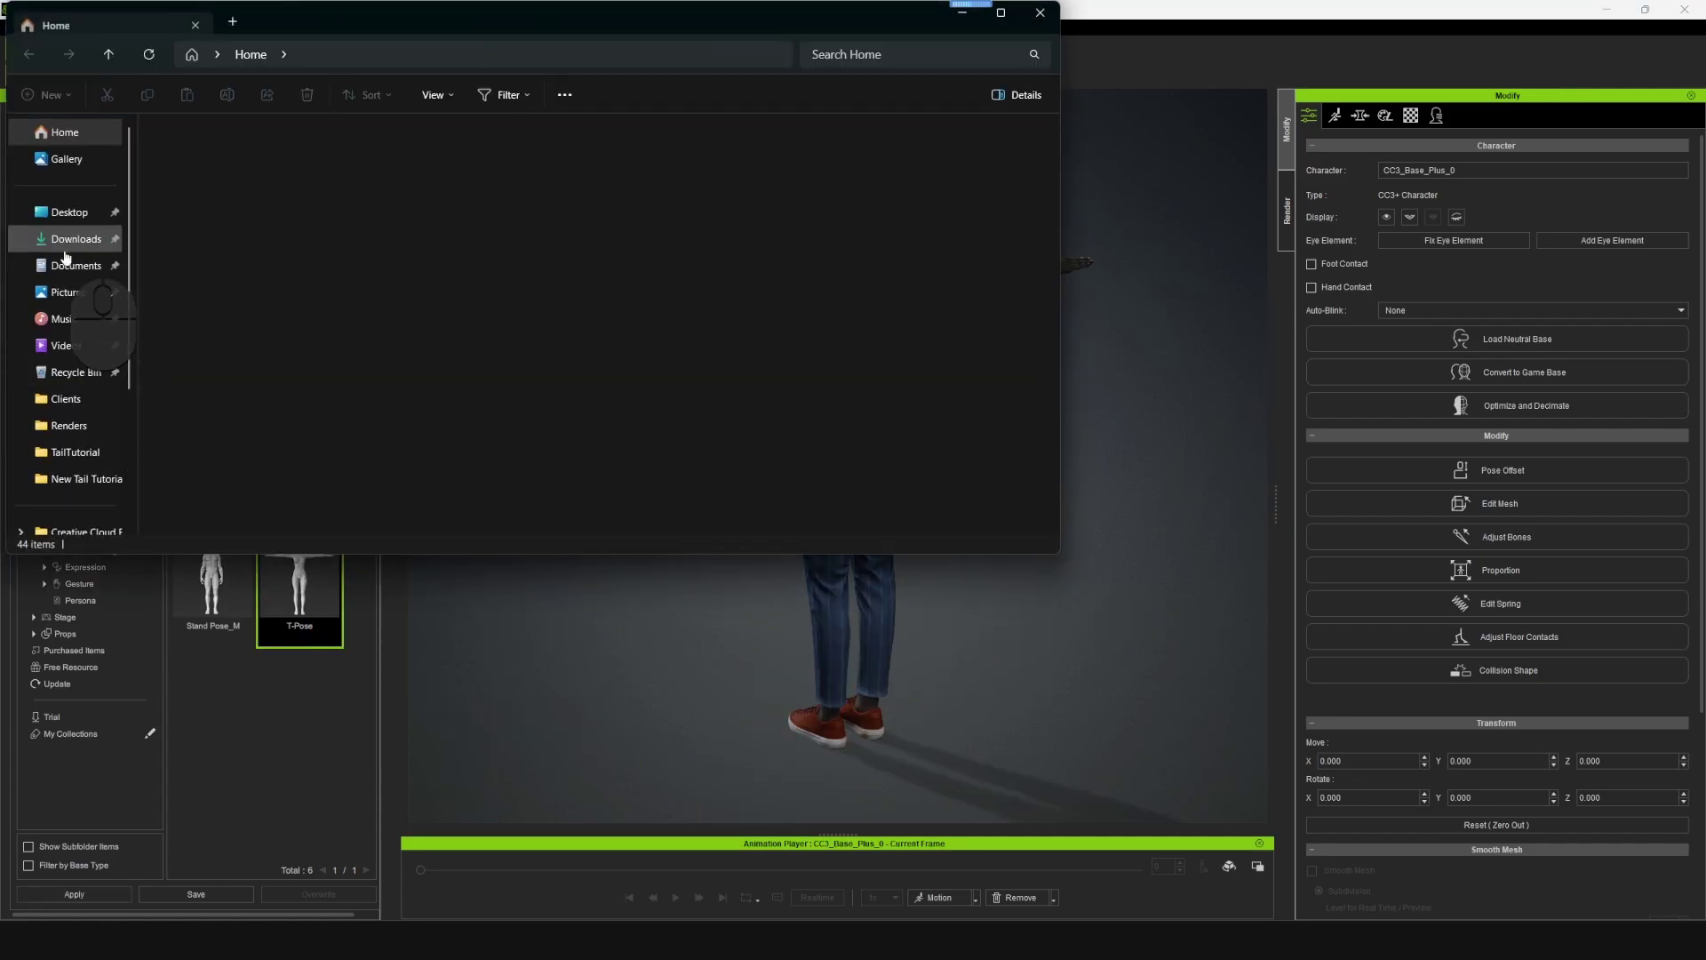
# - Import the Cat Tail 3D object from the desktop's cat-tail source folder into the scene as a prop
pyautogui.click(70, 212)
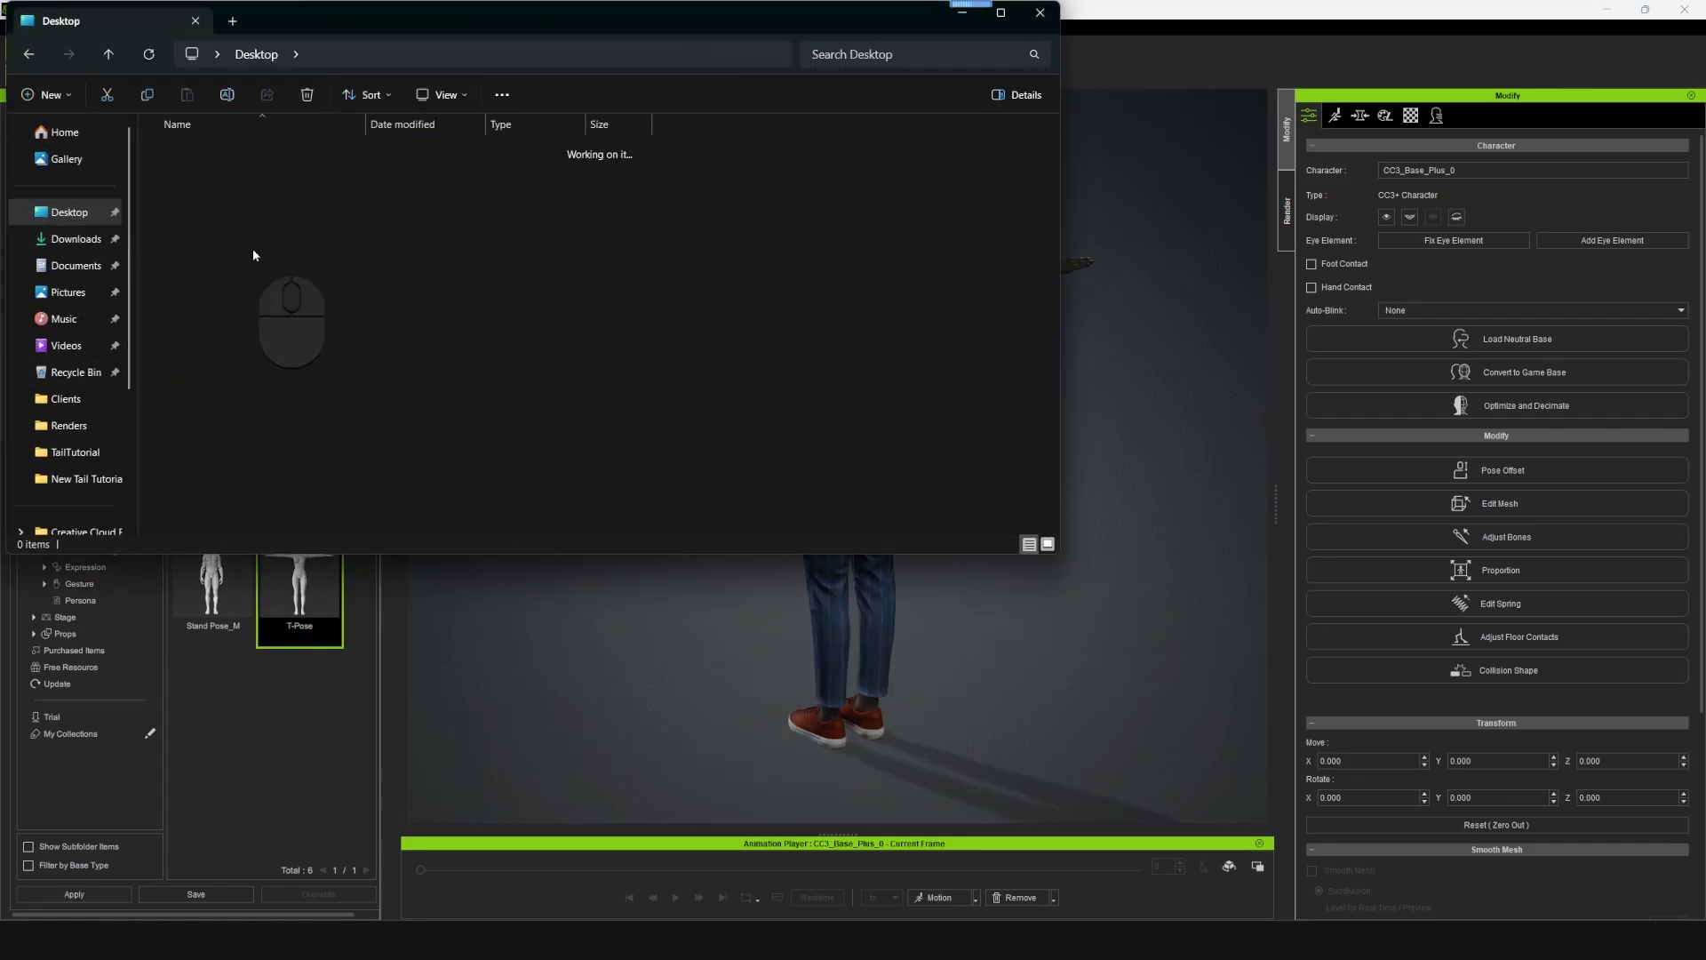
pyautogui.doubleClick(200, 153)
pyautogui.doubleClick(191, 151)
pyautogui.moveTo(189, 151); pyautogui.dragTo(872, 753)
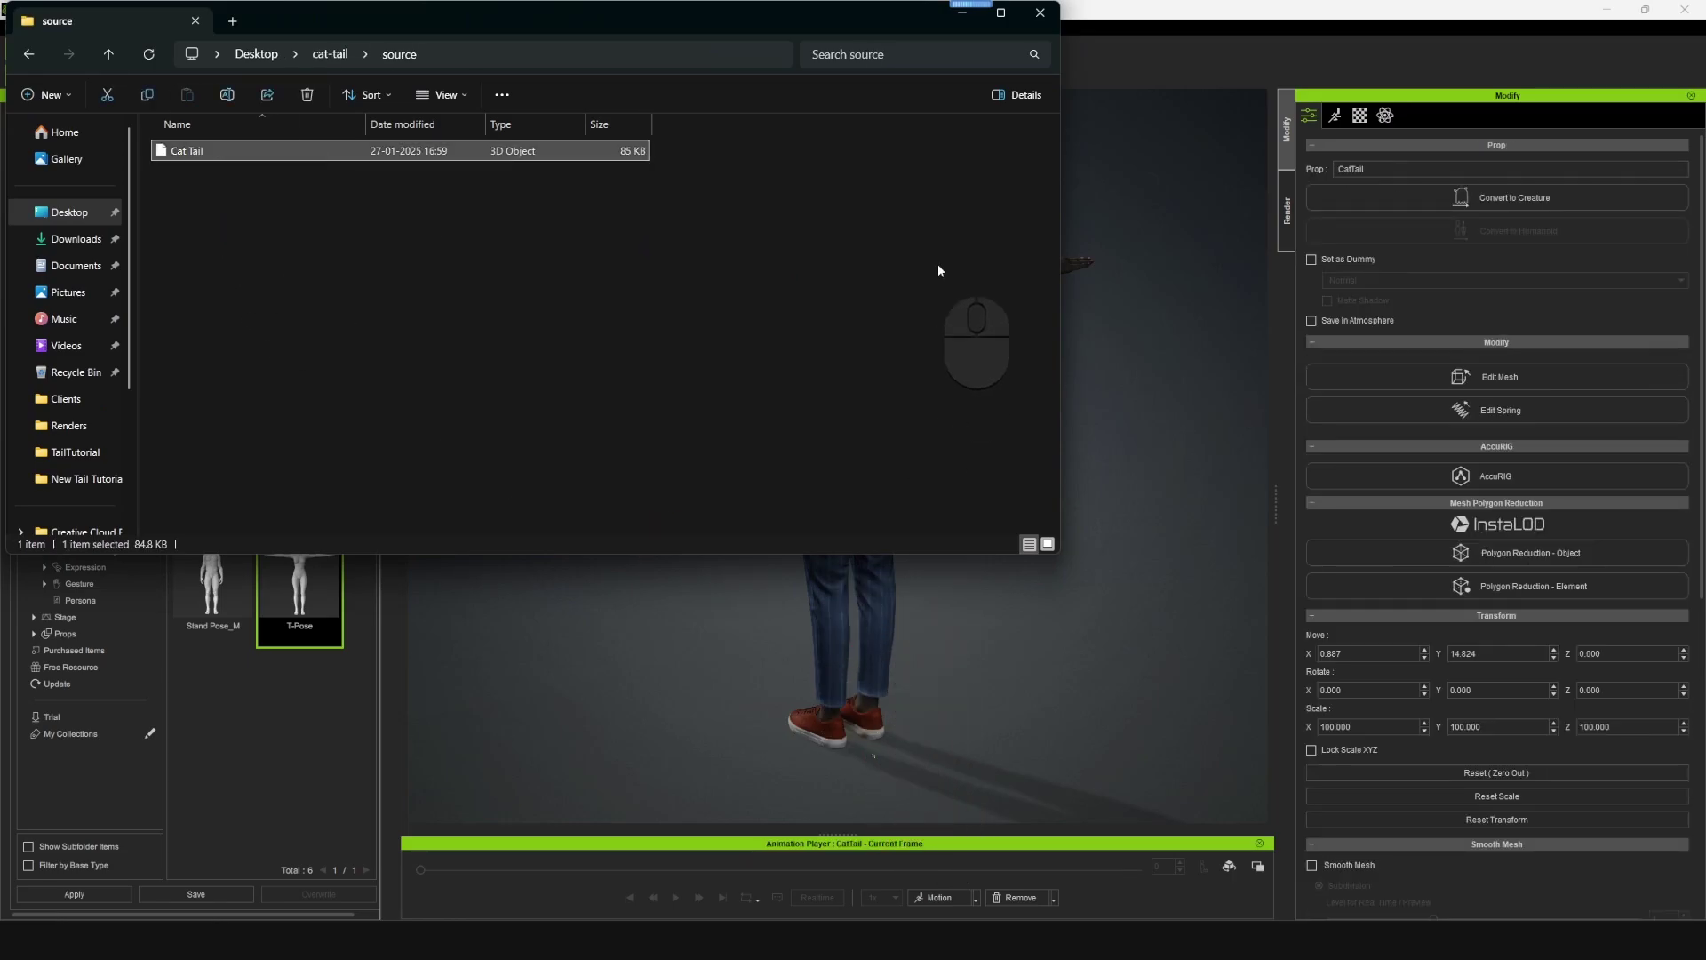
pyautogui.click(961, 13)
# - Scale the tail prop up uniformly to about 5053 and raise it to waist height at Z about 101.4
pyautogui.keyDown('alt'); pyautogui.moveTo(737, 582); pyautogui.dragTo(988, 617, button='right'); pyautogui.keyUp('alt')
pyautogui.press('r')
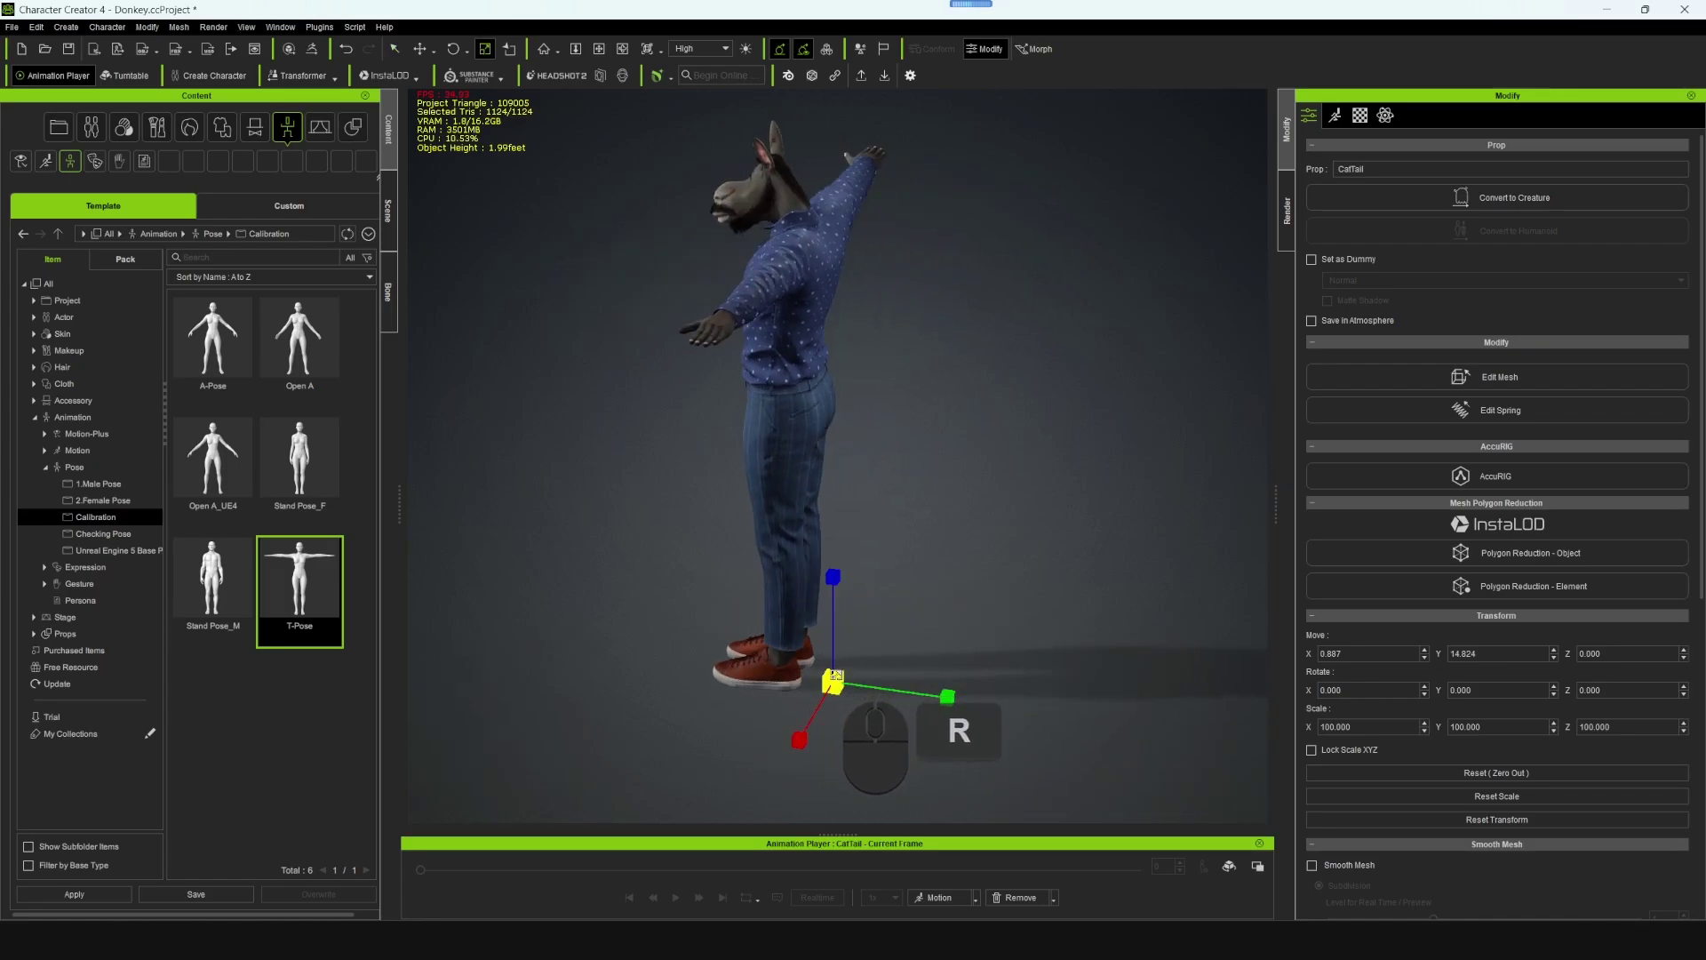
pyautogui.moveTo(835, 675); pyautogui.dragTo(1370, 214)
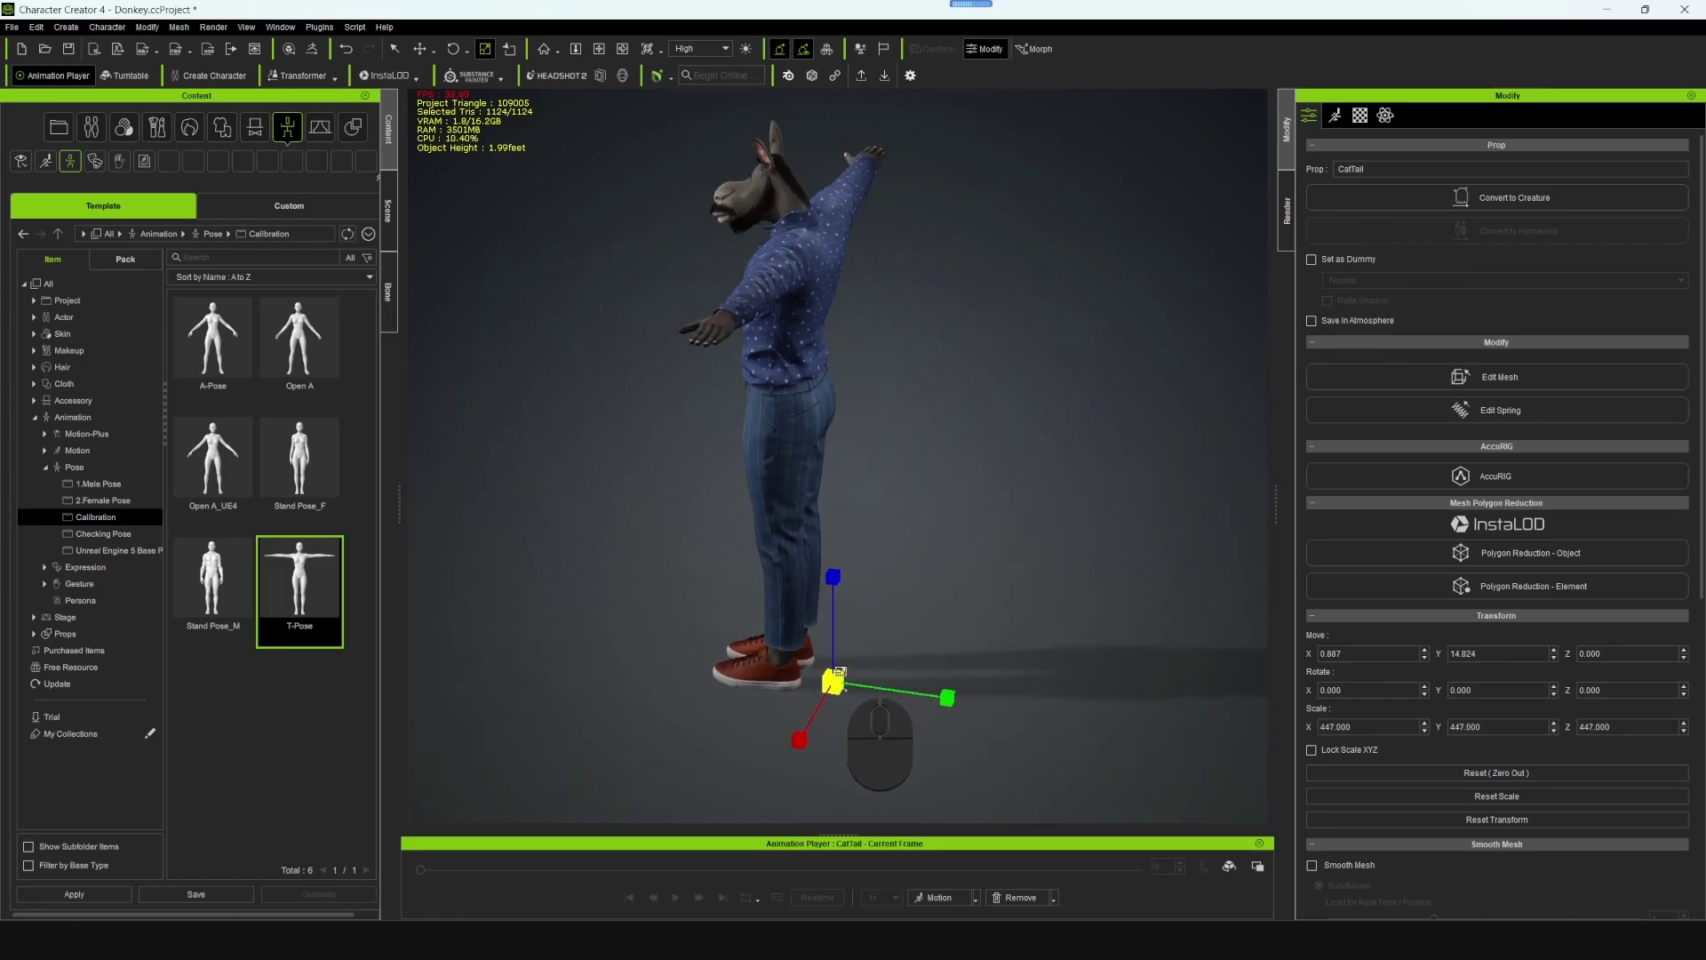
pyautogui.moveTo(837, 677); pyautogui.dragTo(1179, 365)
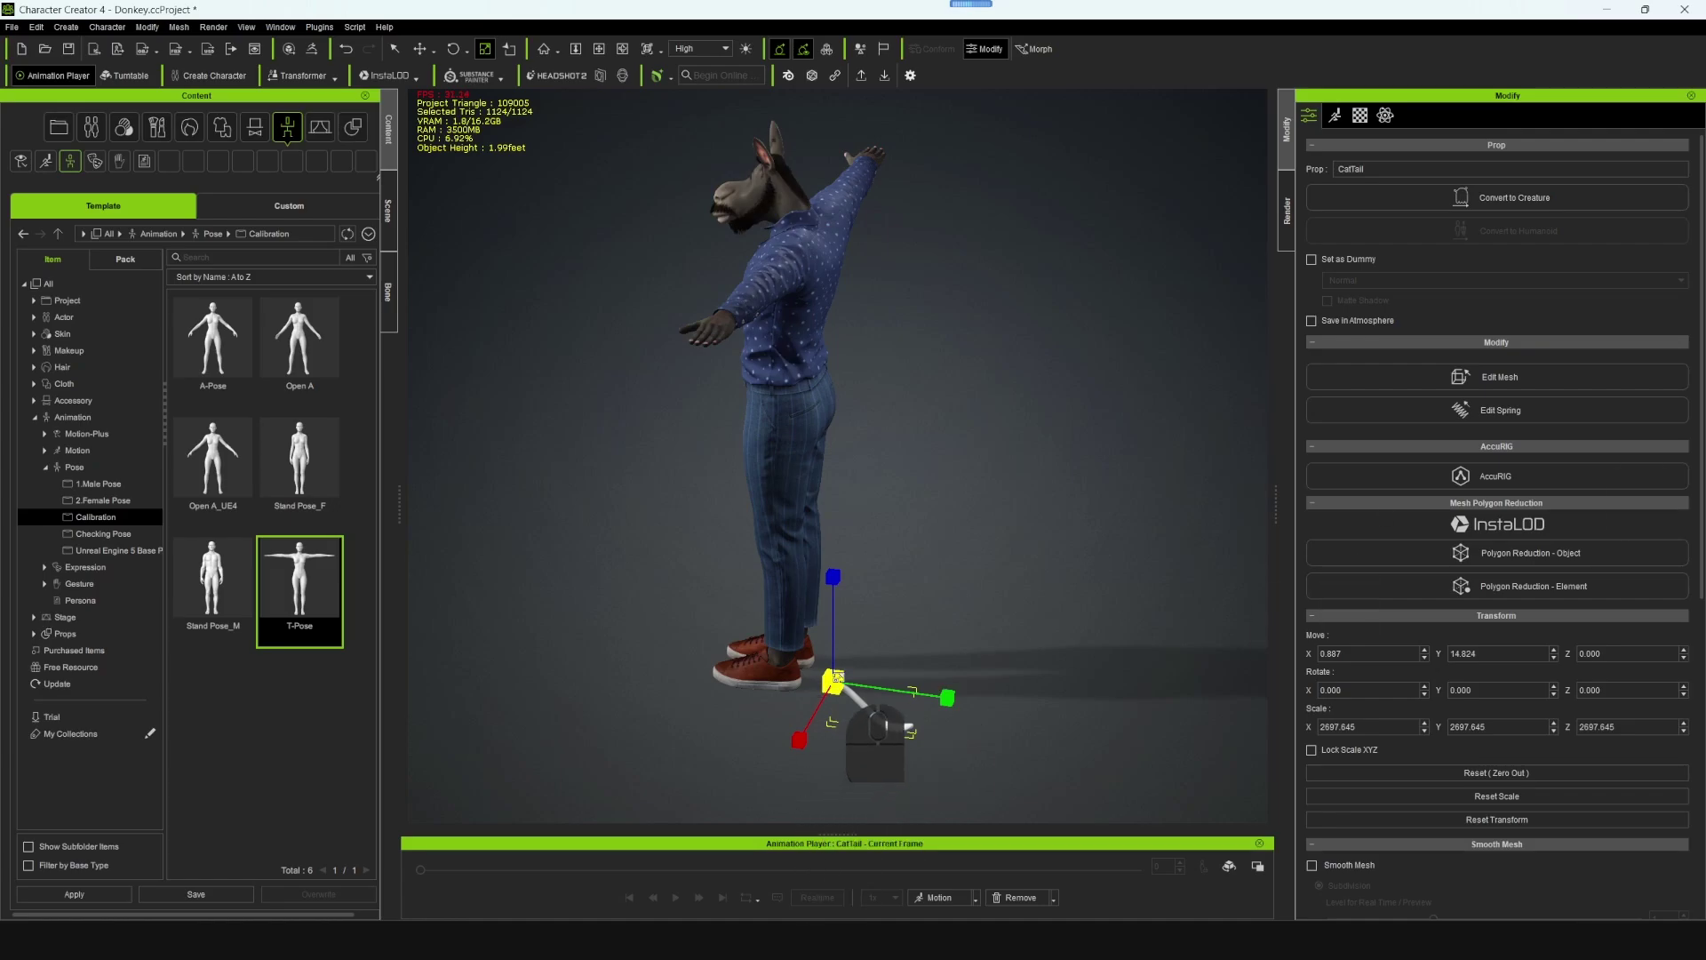
pyautogui.press('w')
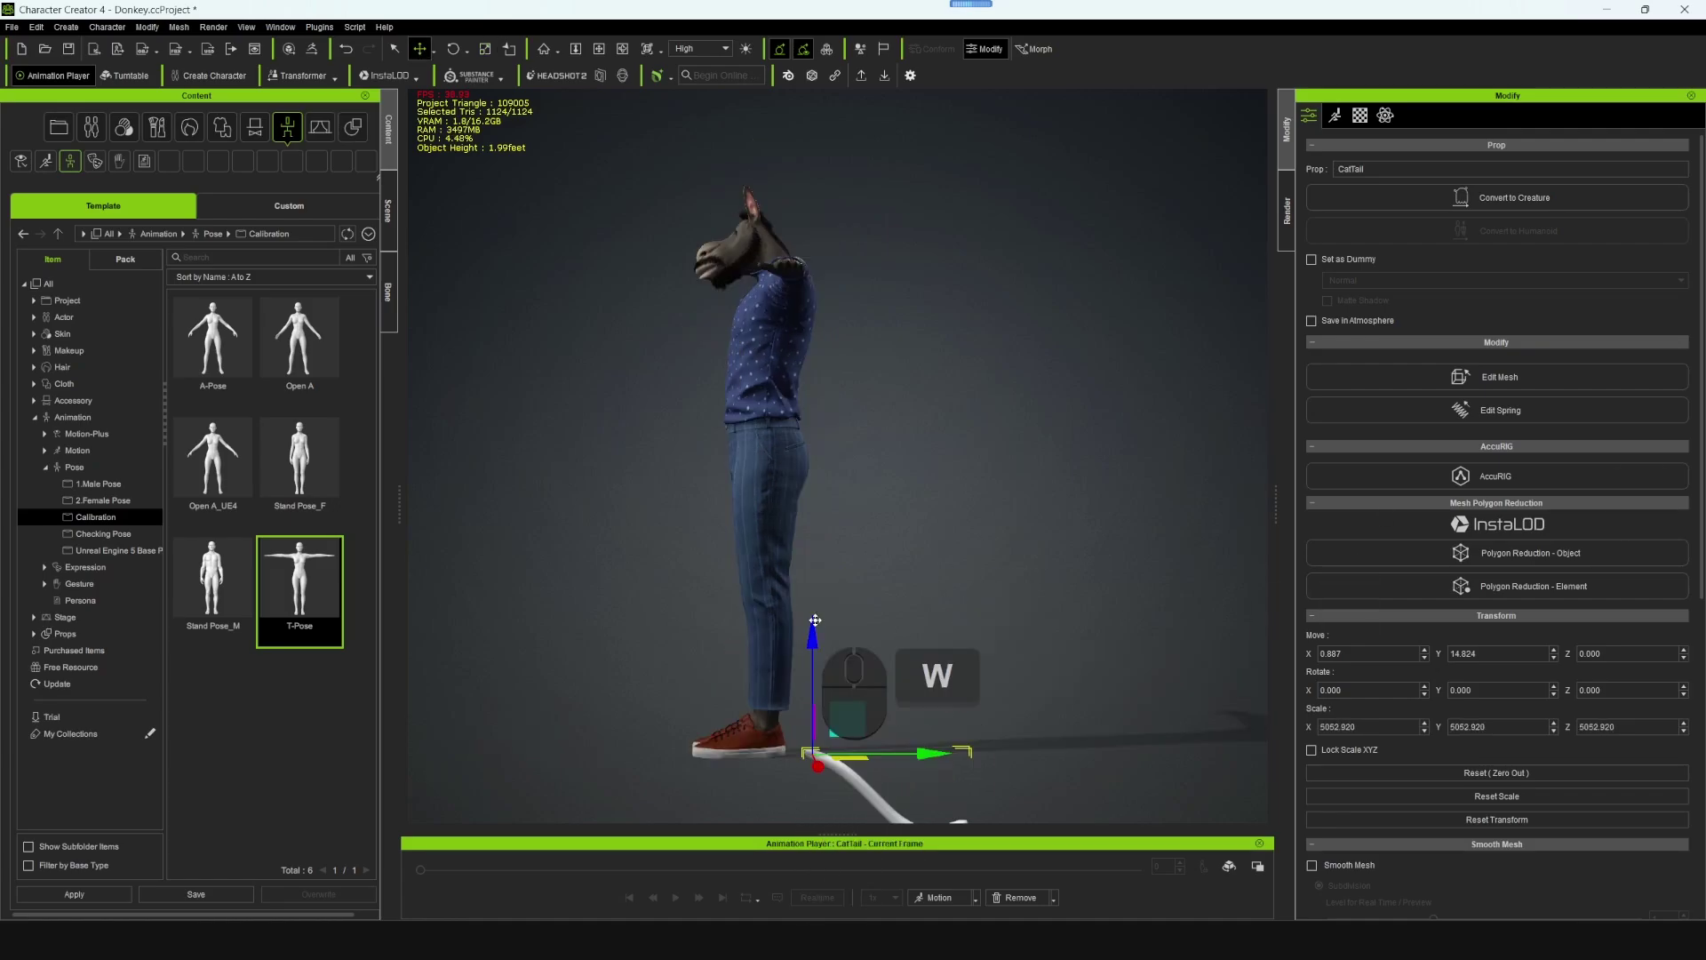
pyautogui.moveTo(811, 582); pyautogui.dragTo(811, 305)
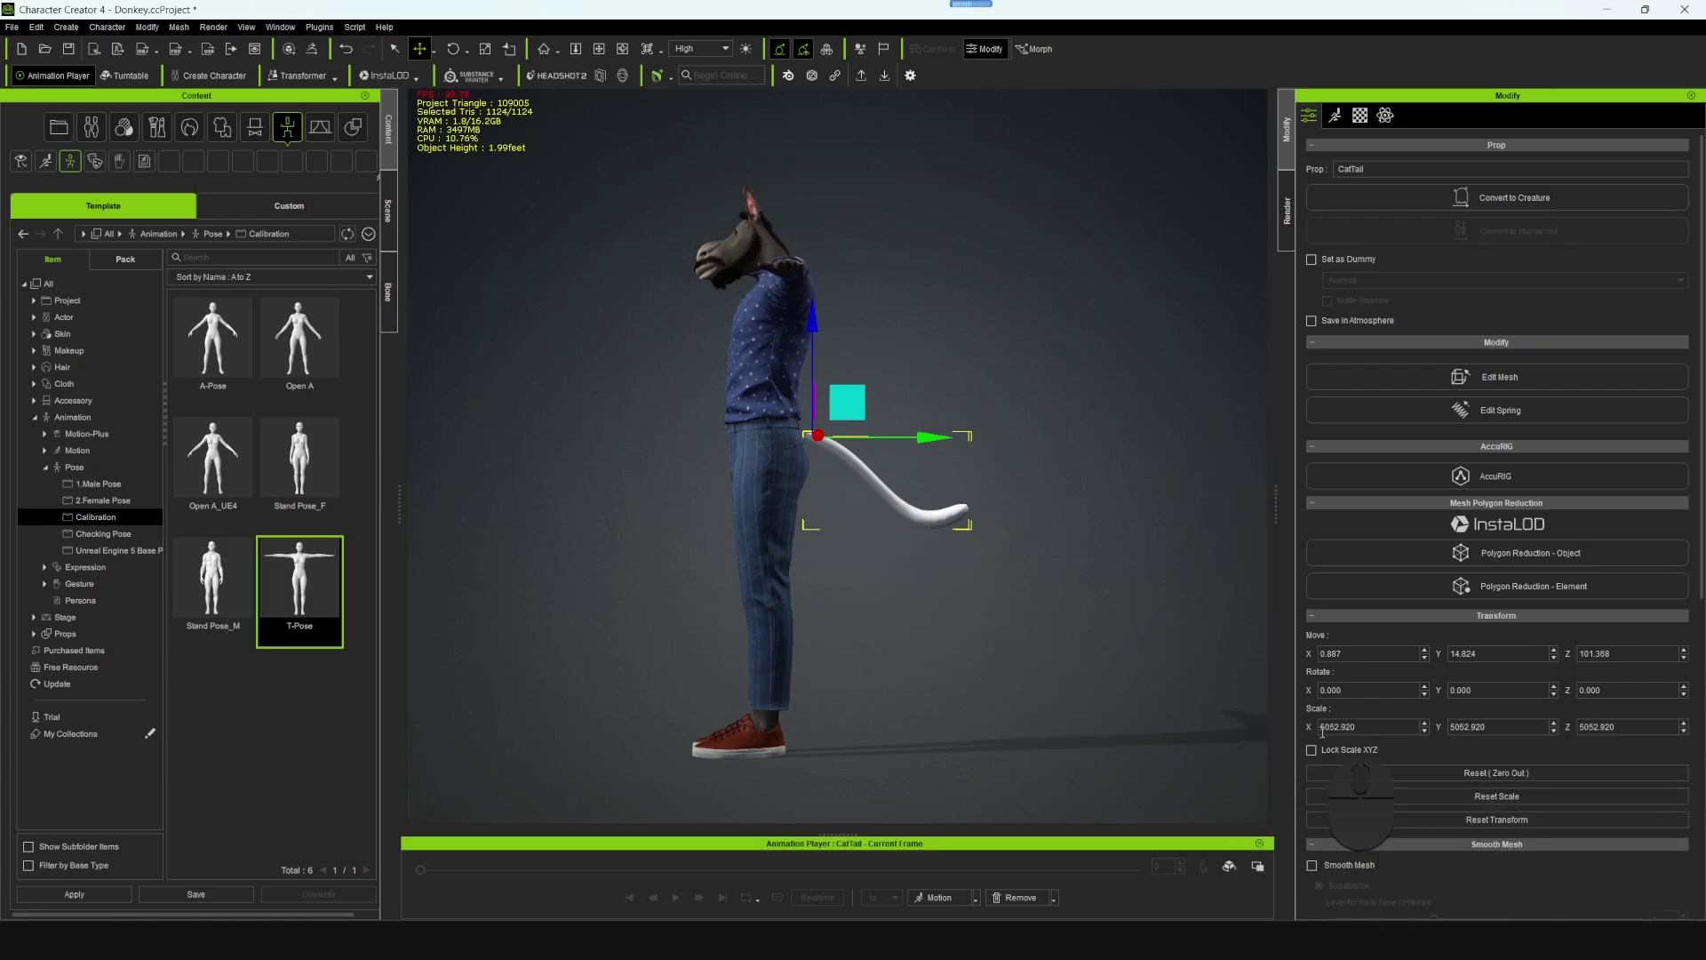
# - Reset the tail's scale to 100 at its enlarged size and zero out its move values
pyautogui.click(1457, 796)
pyautogui.click(837, 503)
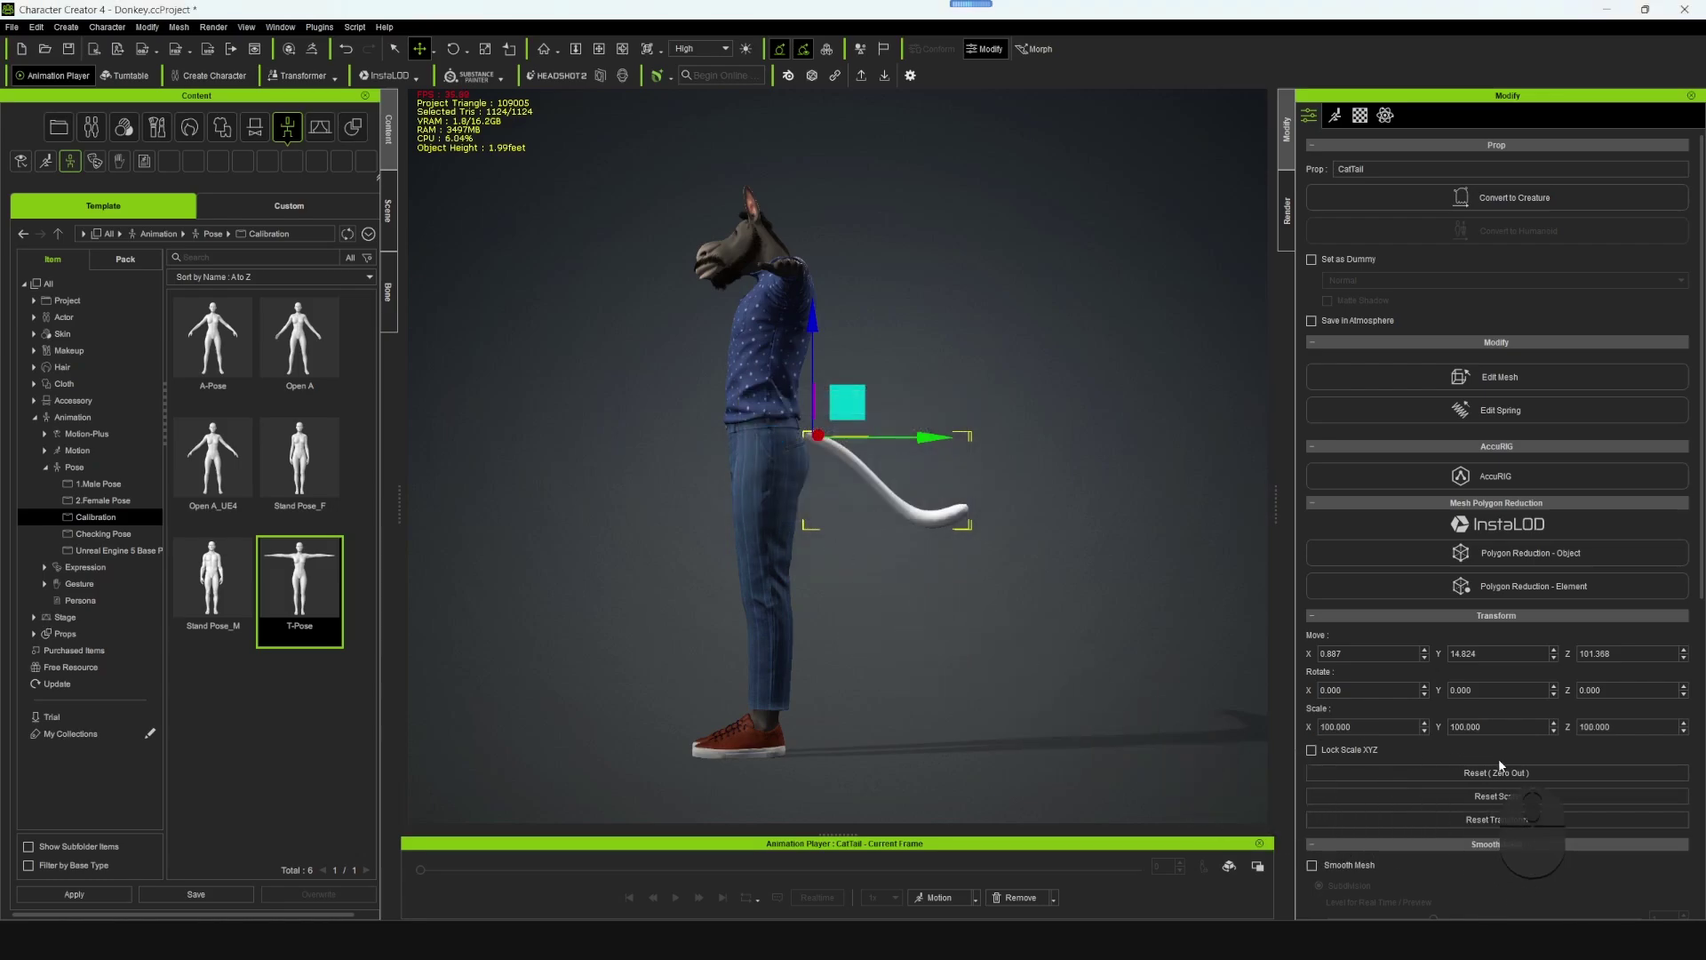
pyautogui.click(1333, 727)
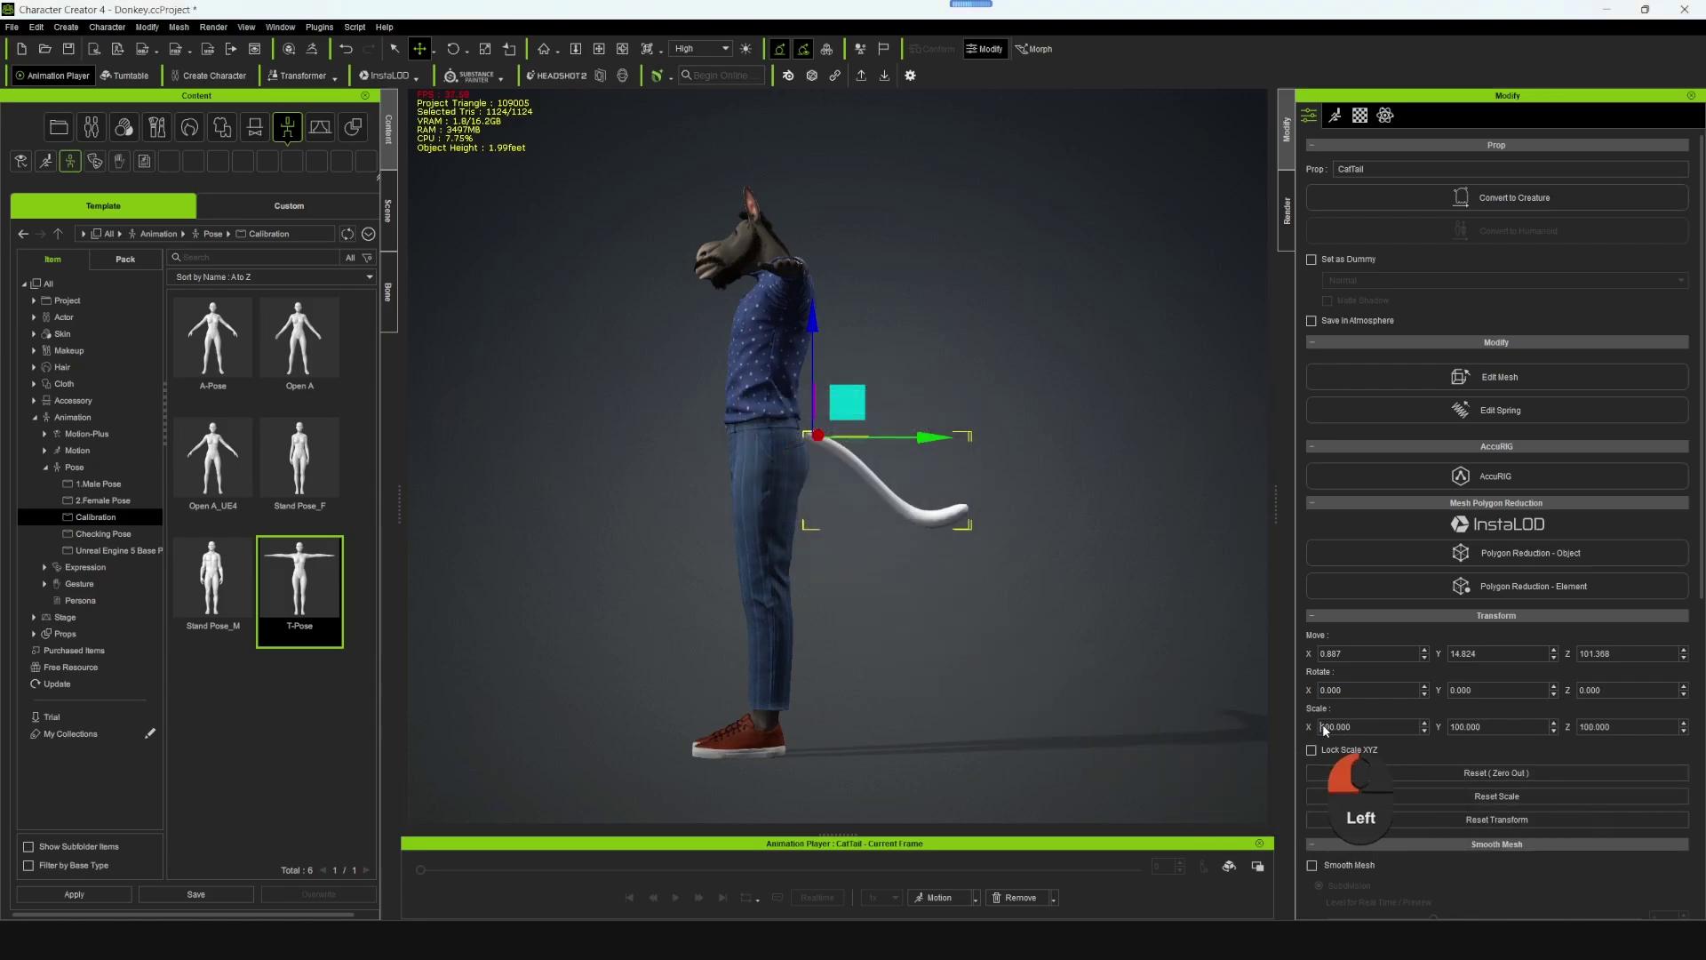
pyautogui.click(1522, 775)
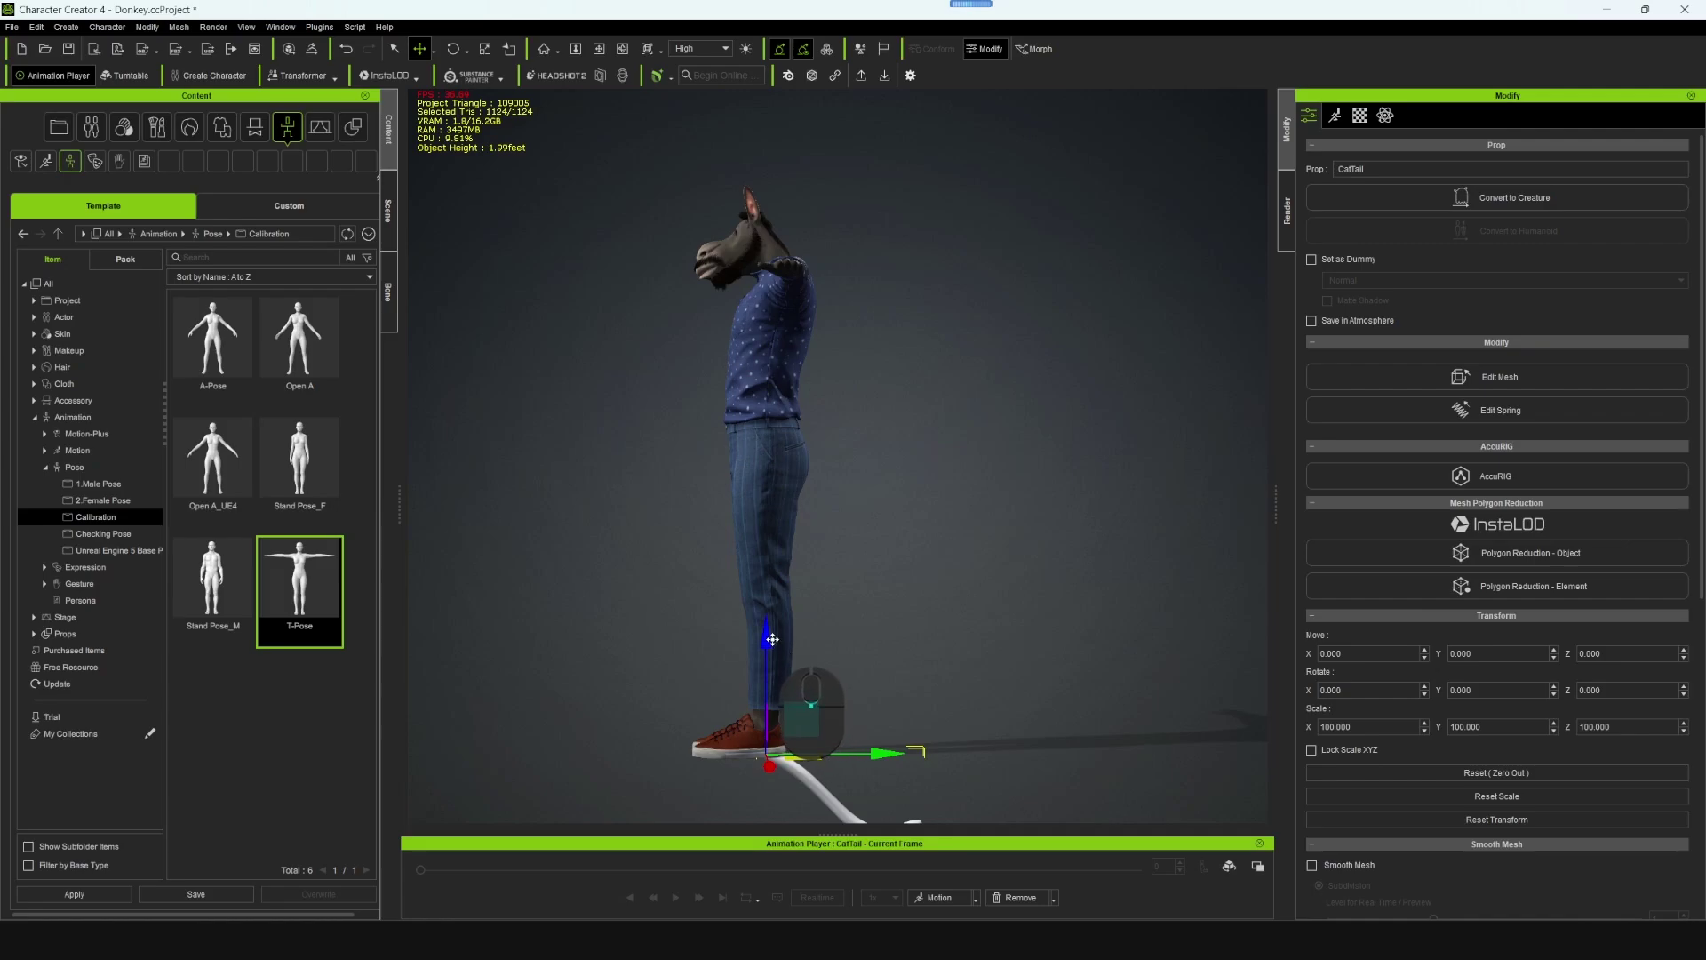
# - Position the tail against the back of the donkey's waist at Z about 110.3 and Y about 11.1
pyautogui.moveTo(773, 639); pyautogui.dragTo(850, 294)
pyautogui.keyDown('alt'); pyautogui.moveTo(974, 423); pyautogui.dragTo(986, 495, button='middle'); pyautogui.keyUp('alt')
pyautogui.keyDown('alt'); pyautogui.moveTo(986, 494); pyautogui.dragTo(605, 651); pyautogui.keyUp('alt')
pyautogui.scroll(4, 780, 657)
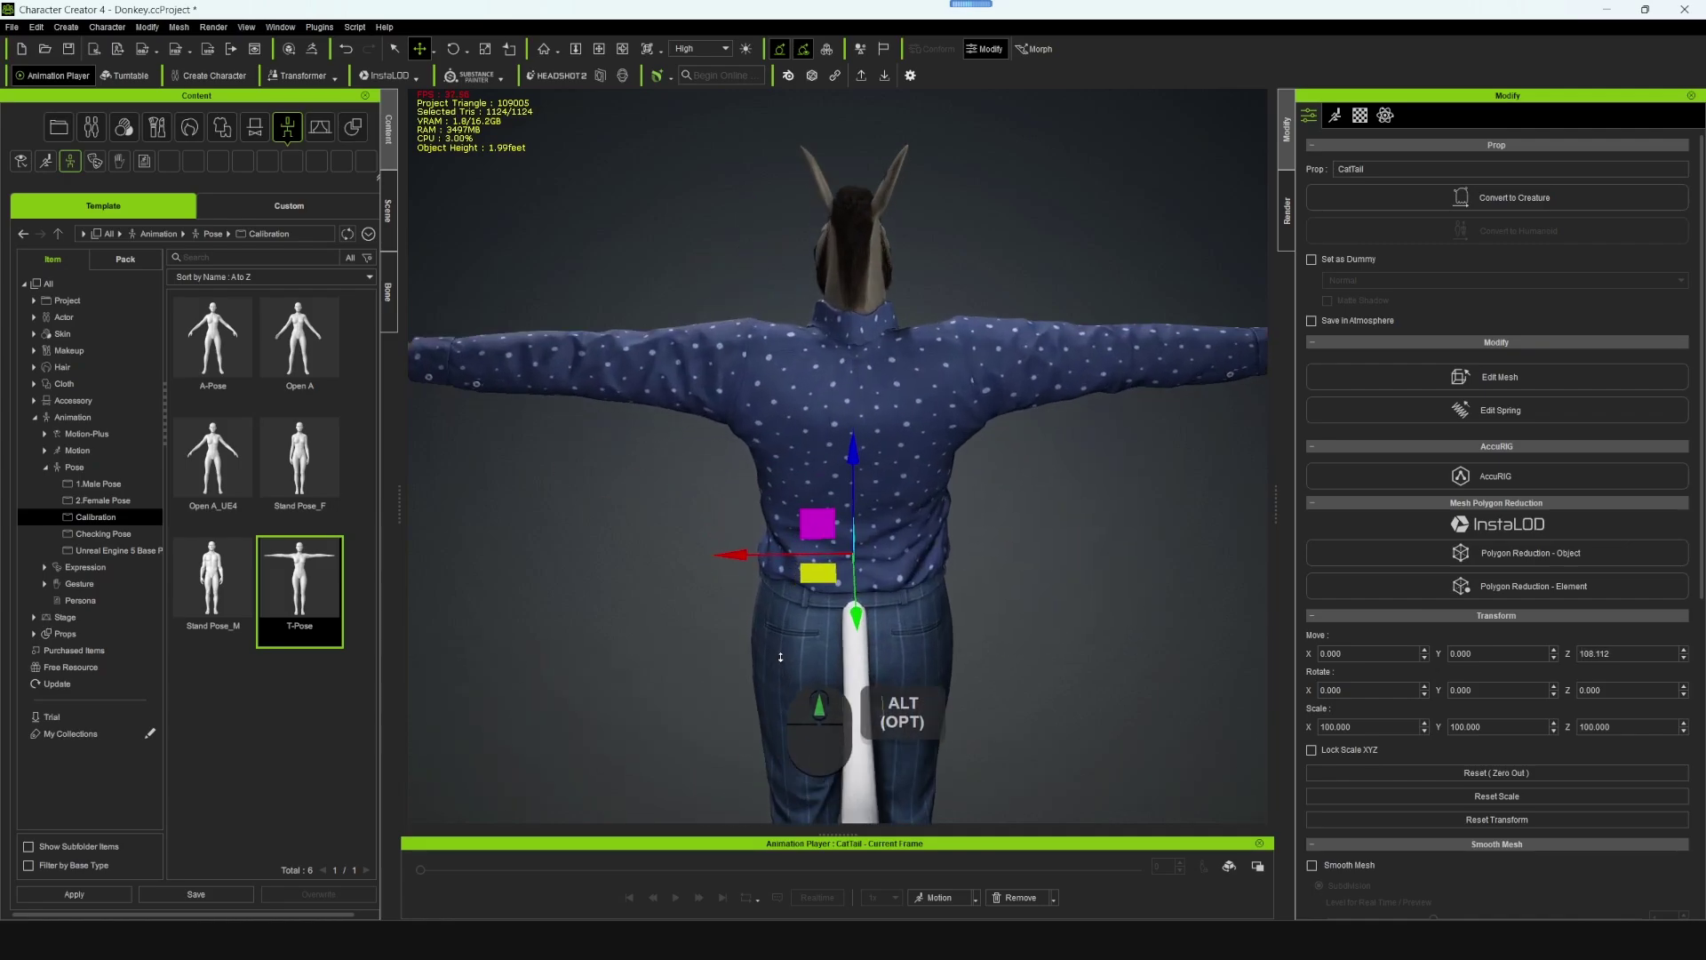
pyautogui.scroll(3, 879, 640)
pyautogui.keyDown('alt'); pyautogui.moveTo(880, 640); pyautogui.dragTo(880, 400, button='middle'); pyautogui.keyUp('alt')
pyautogui.keyDown('alt'); pyautogui.moveTo(720, 489); pyautogui.dragTo(637, 525, button='right'); pyautogui.keyUp('alt')
pyautogui.scroll(4, 938, 554)
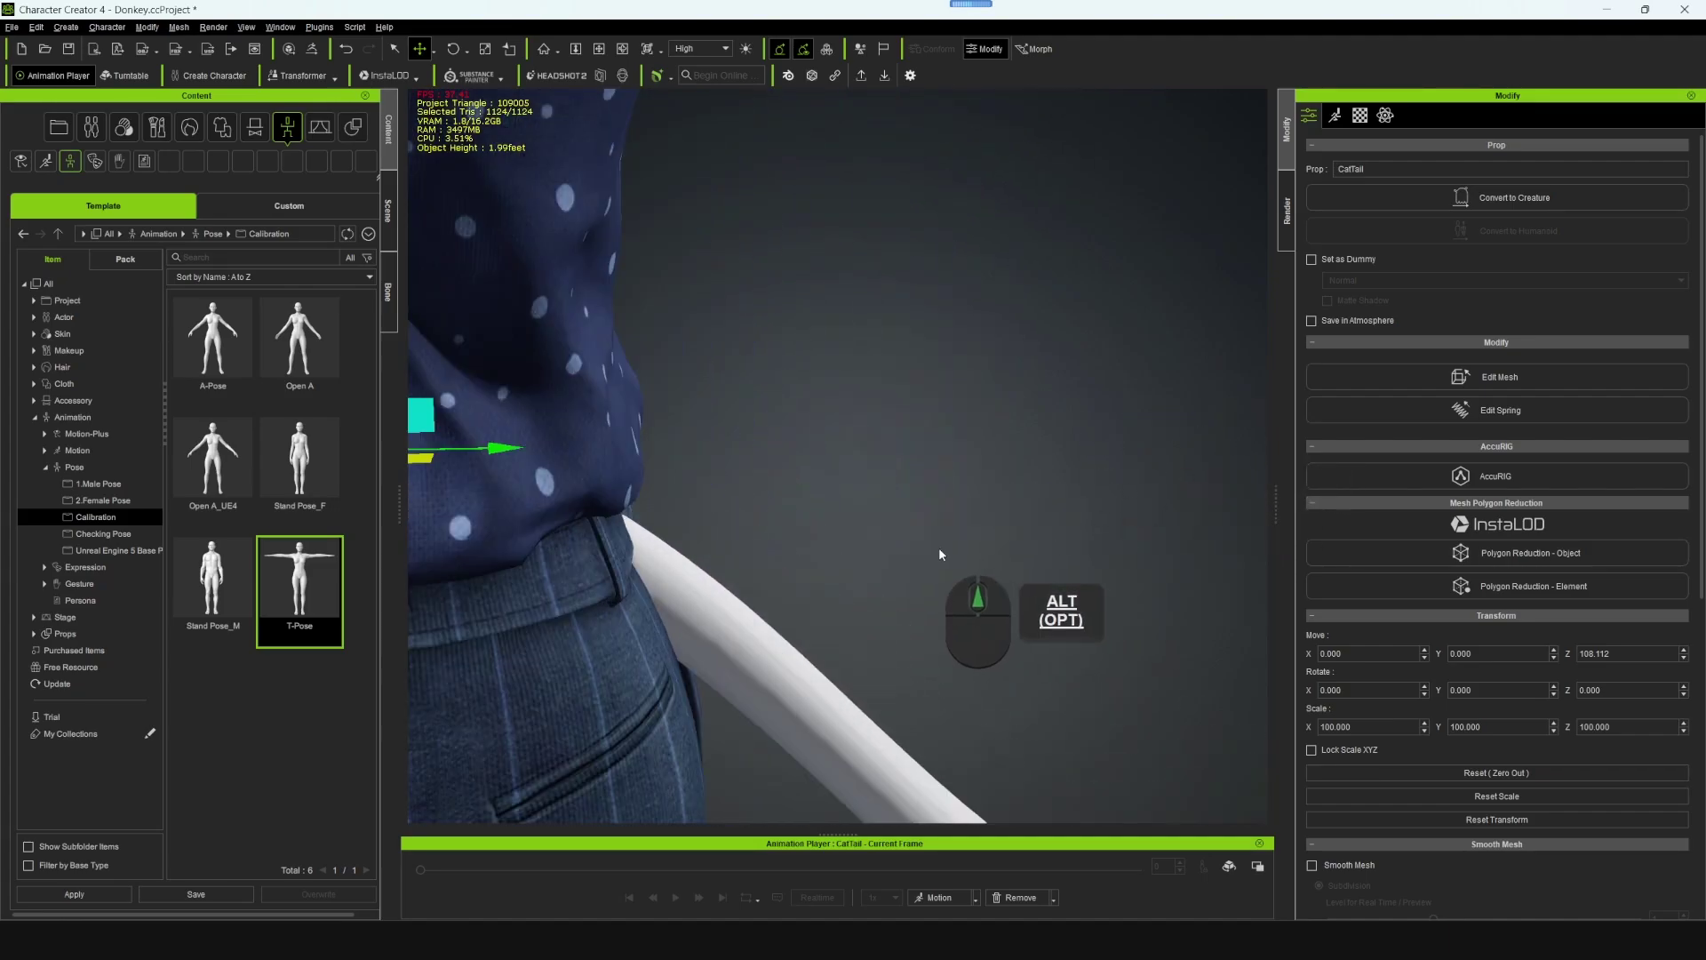
pyautogui.moveTo(656, 183); pyautogui.dragTo(658, 133)
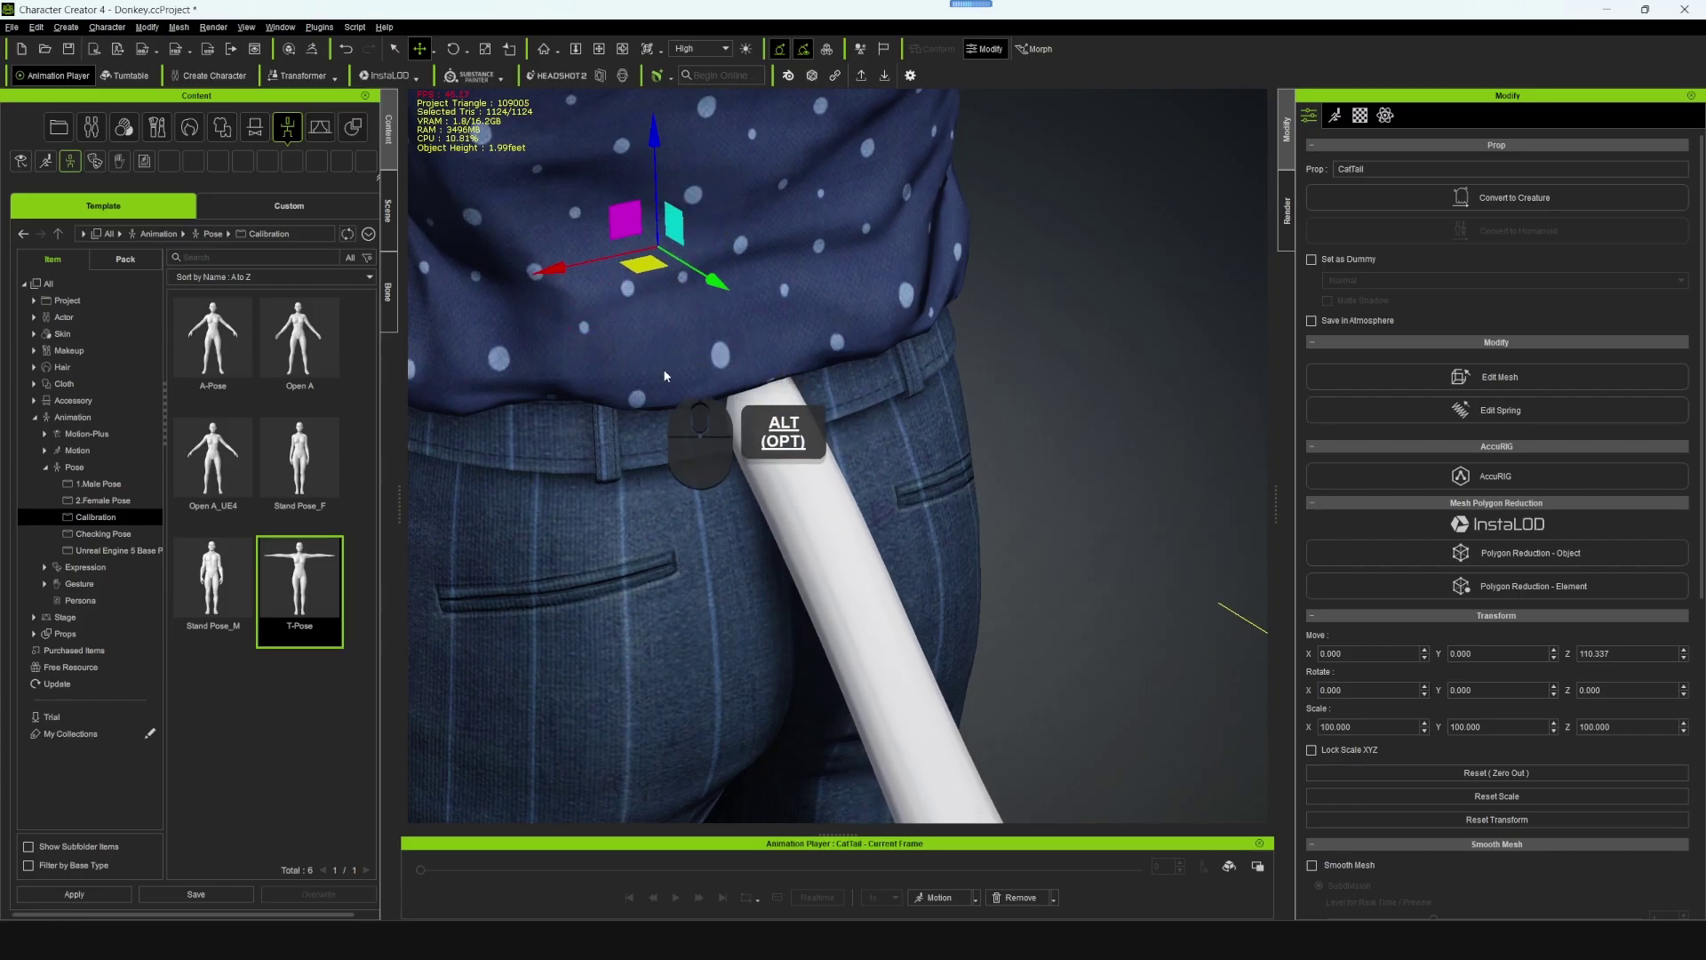
pyautogui.keyDown('alt'); pyautogui.moveTo(683, 368); pyautogui.dragTo(685, 469, button='right'); pyautogui.keyUp('alt')
pyautogui.keyDown('alt'); pyautogui.moveTo(685, 469); pyautogui.dragTo(787, 455); pyautogui.keyUp('alt')
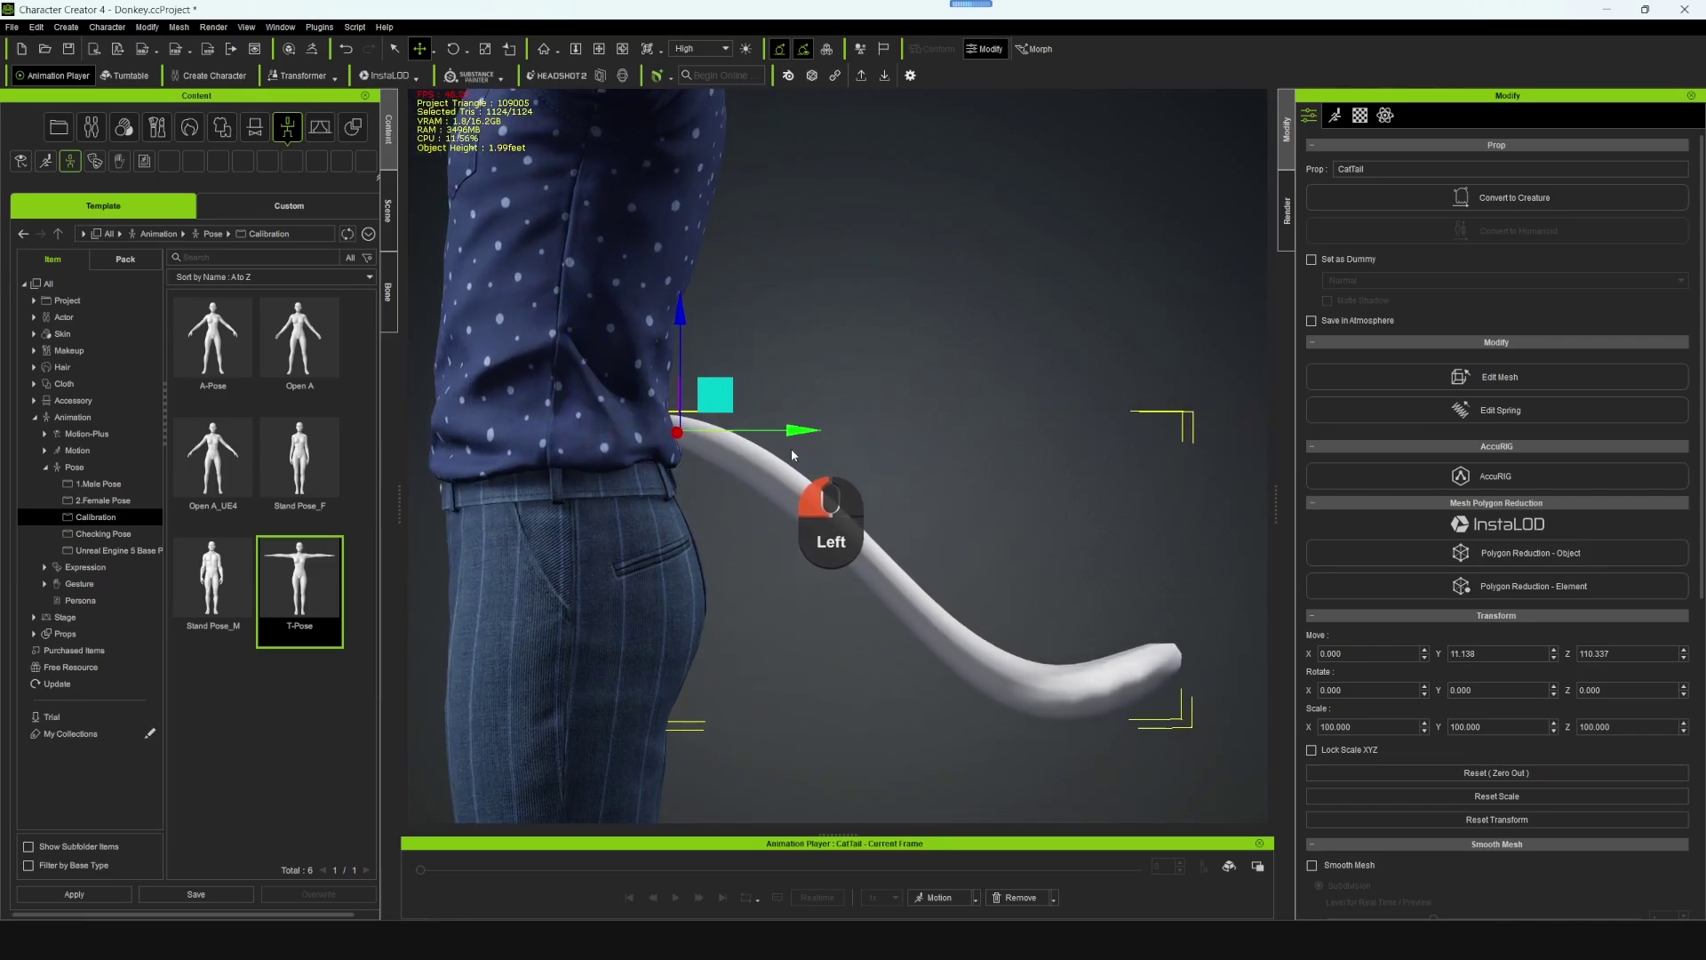
# - Lower the tail to Z about 105.9 and set its diffuse colour to a dark tone sampled from the donkey's fur
pyautogui.moveTo(677, 311); pyautogui.dragTo(668, 367)
pyautogui.keyDown('alt'); pyautogui.moveTo(818, 347); pyautogui.dragTo(835, 417, button='right'); pyautogui.keyUp('alt')
pyautogui.click(1359, 115)
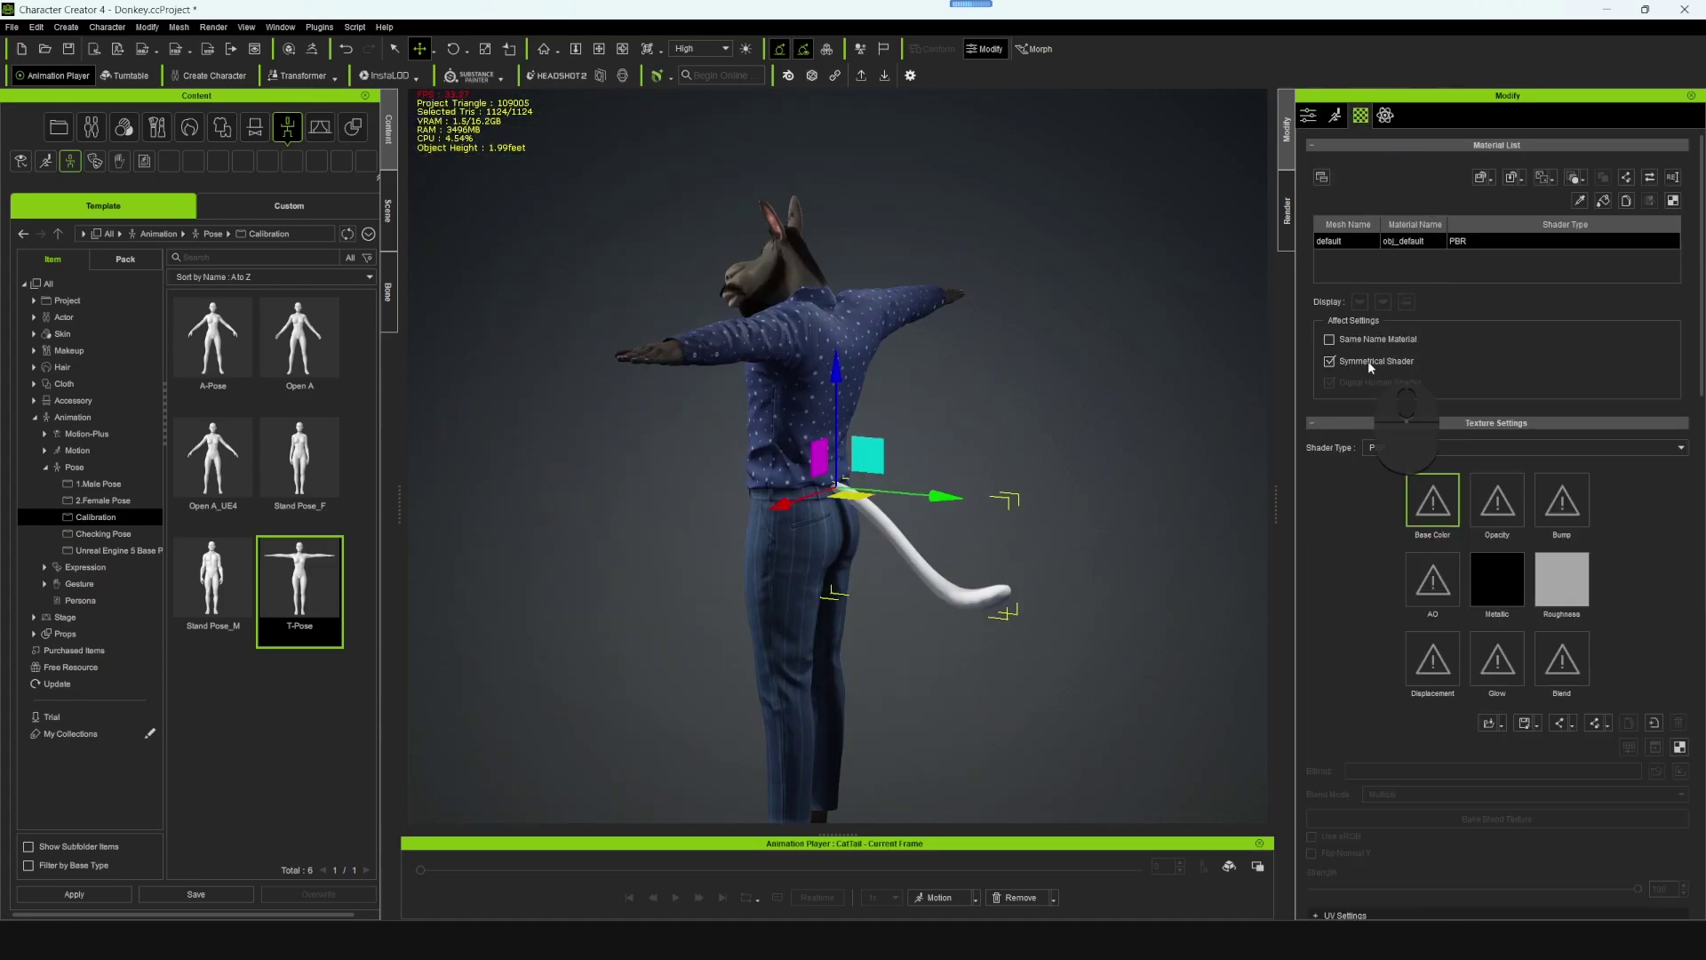
pyautogui.scroll(-5, 1370, 678)
pyautogui.click(1379, 603)
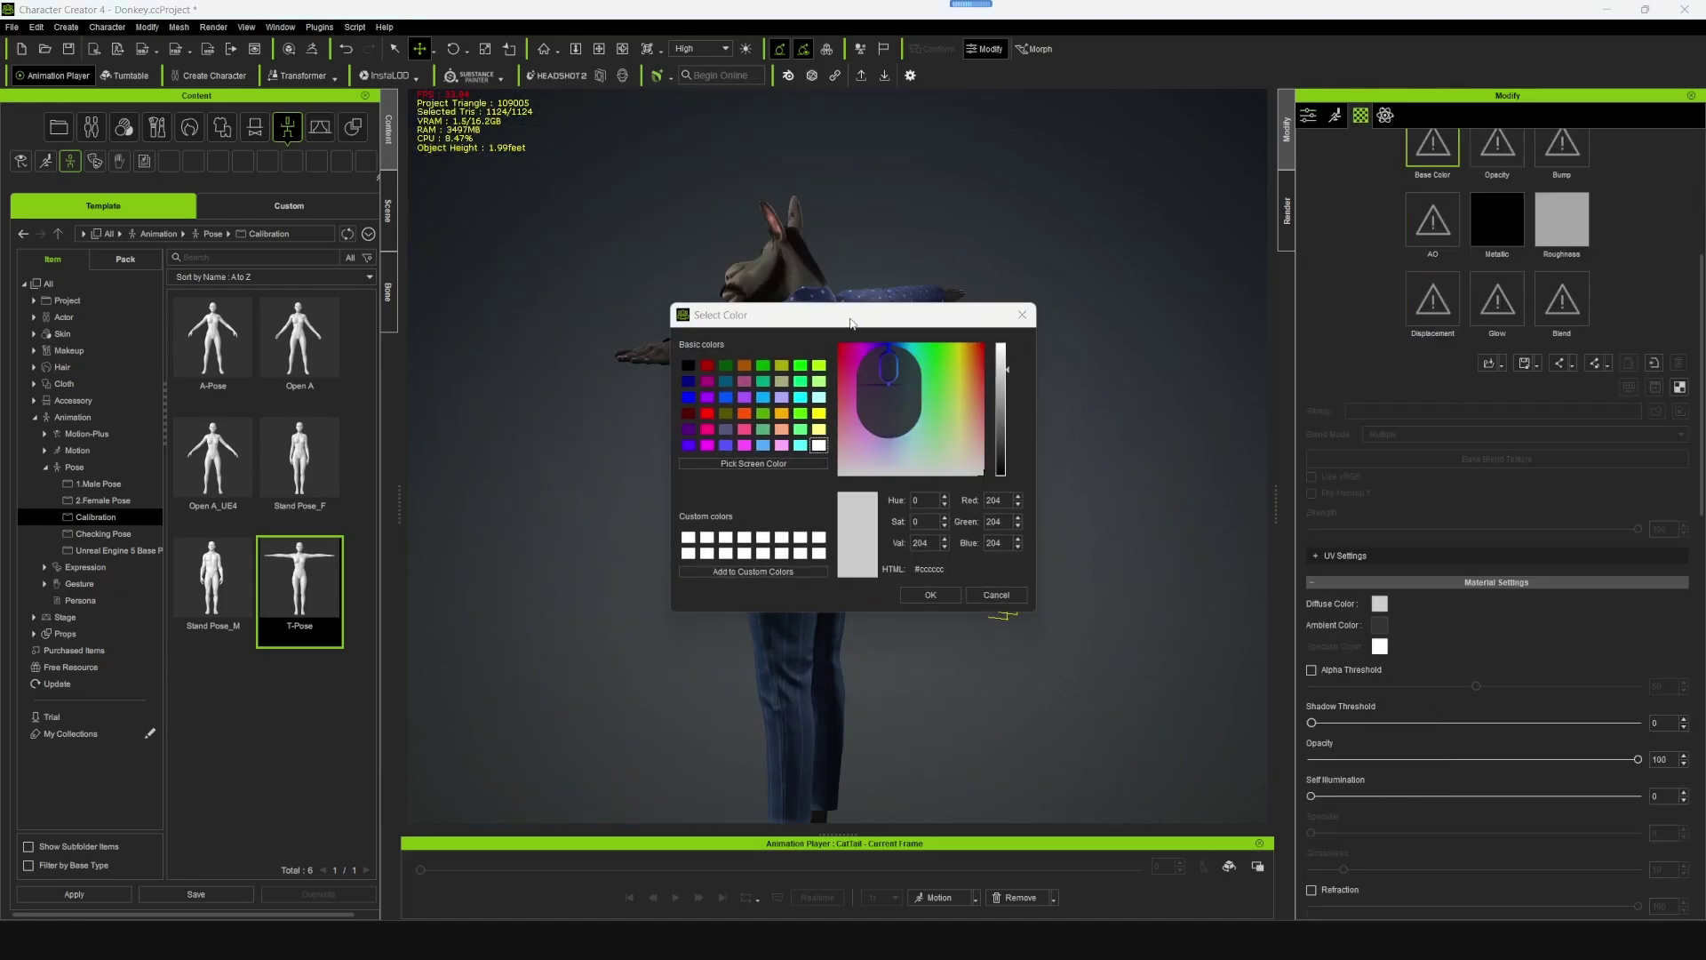
pyautogui.moveTo(849, 322); pyautogui.dragTo(1171, 230)
pyautogui.click(1066, 373)
pyautogui.click(1359, 531)
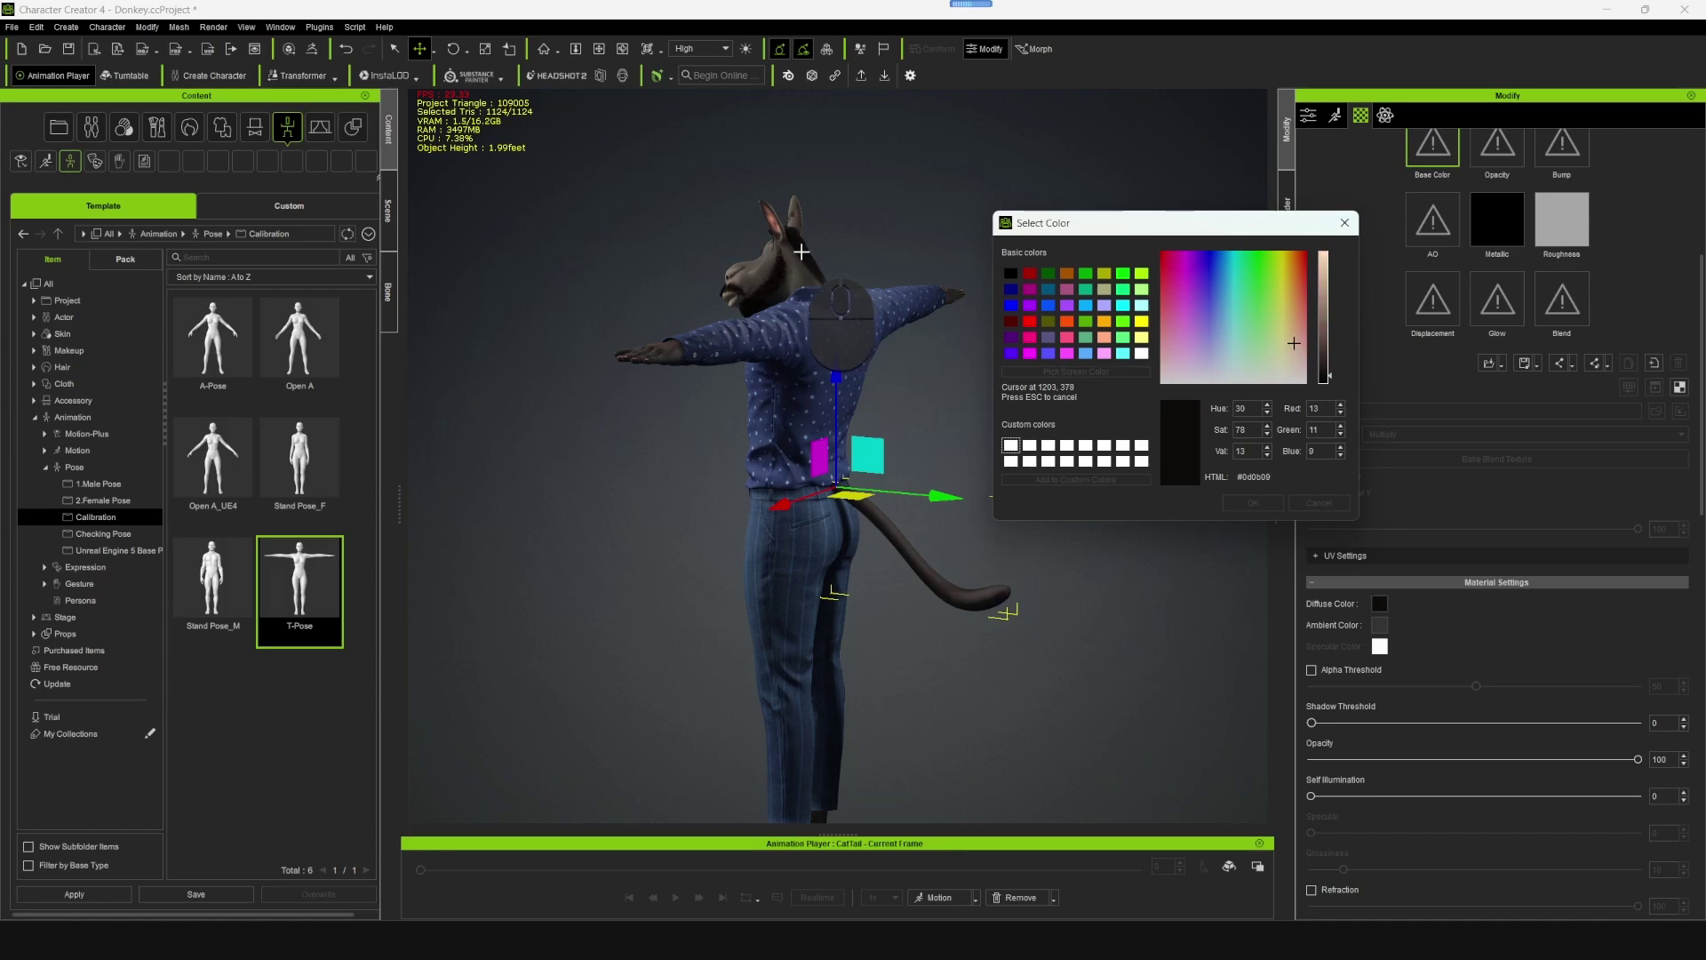
pyautogui.click(1248, 504)
pyautogui.keyDown('alt'); pyautogui.moveTo(968, 458); pyautogui.dragTo(937, 453); pyautogui.keyUp('alt')
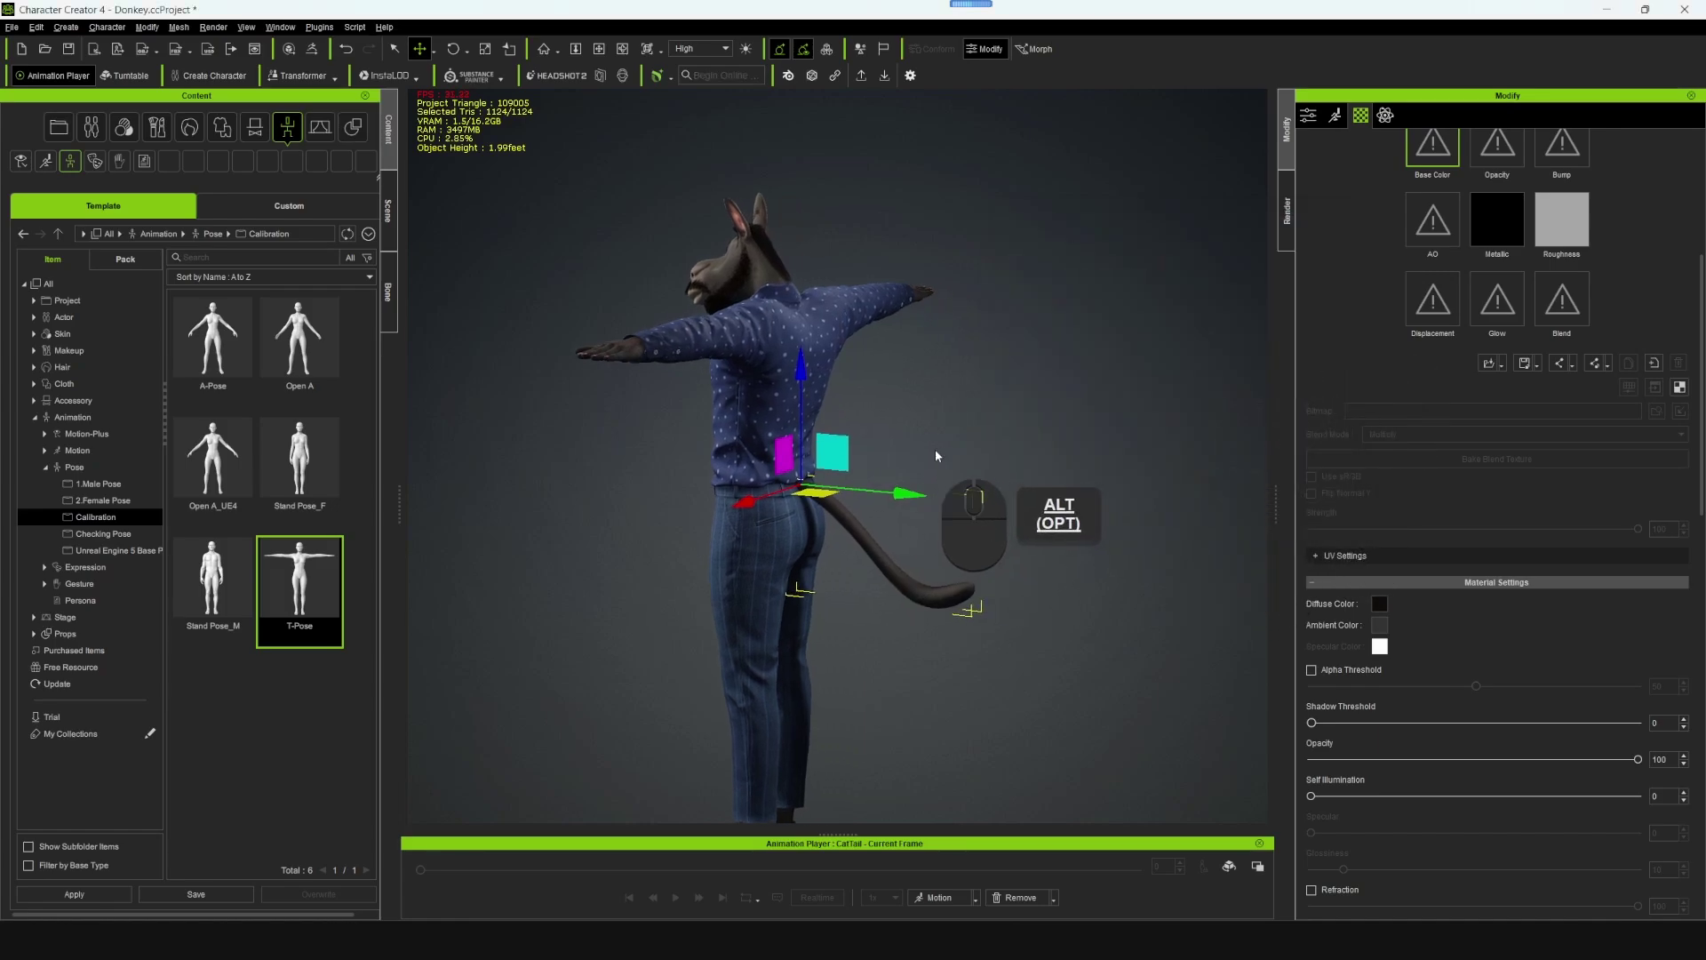
# - Attach the tail to the donkey character with CC_Base_Hip as its parent sub-node
pyautogui.click(1307, 115)
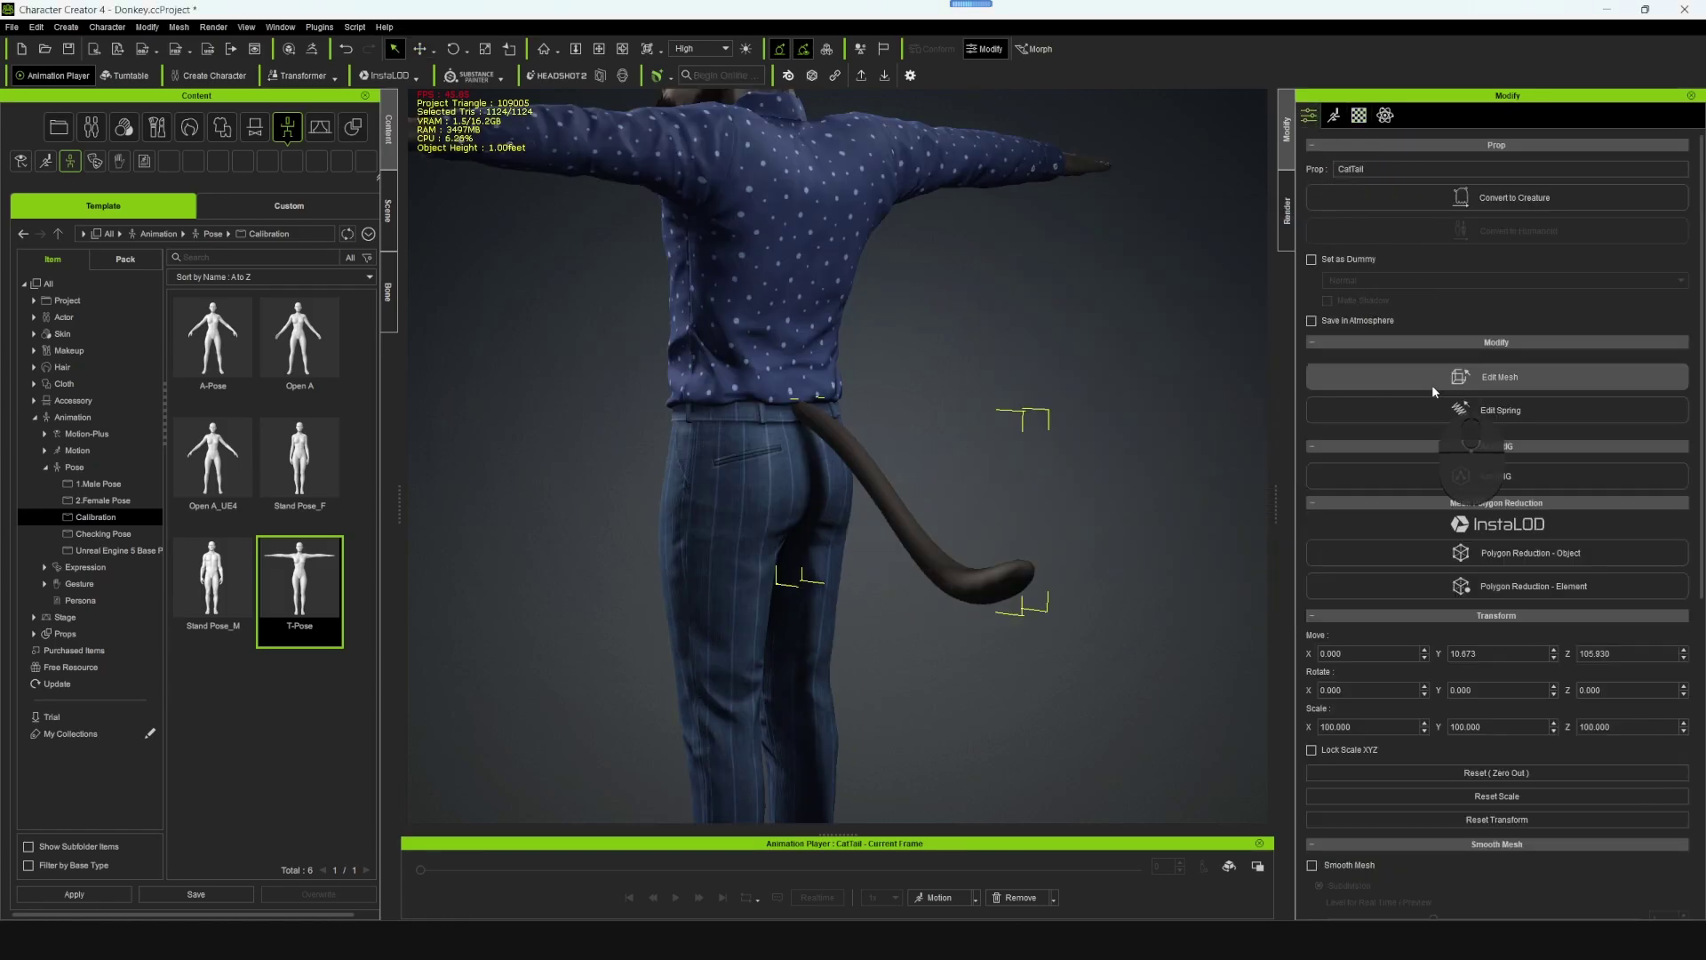
pyautogui.scroll(-4, 1428, 395)
pyautogui.scroll(-2, 1418, 441)
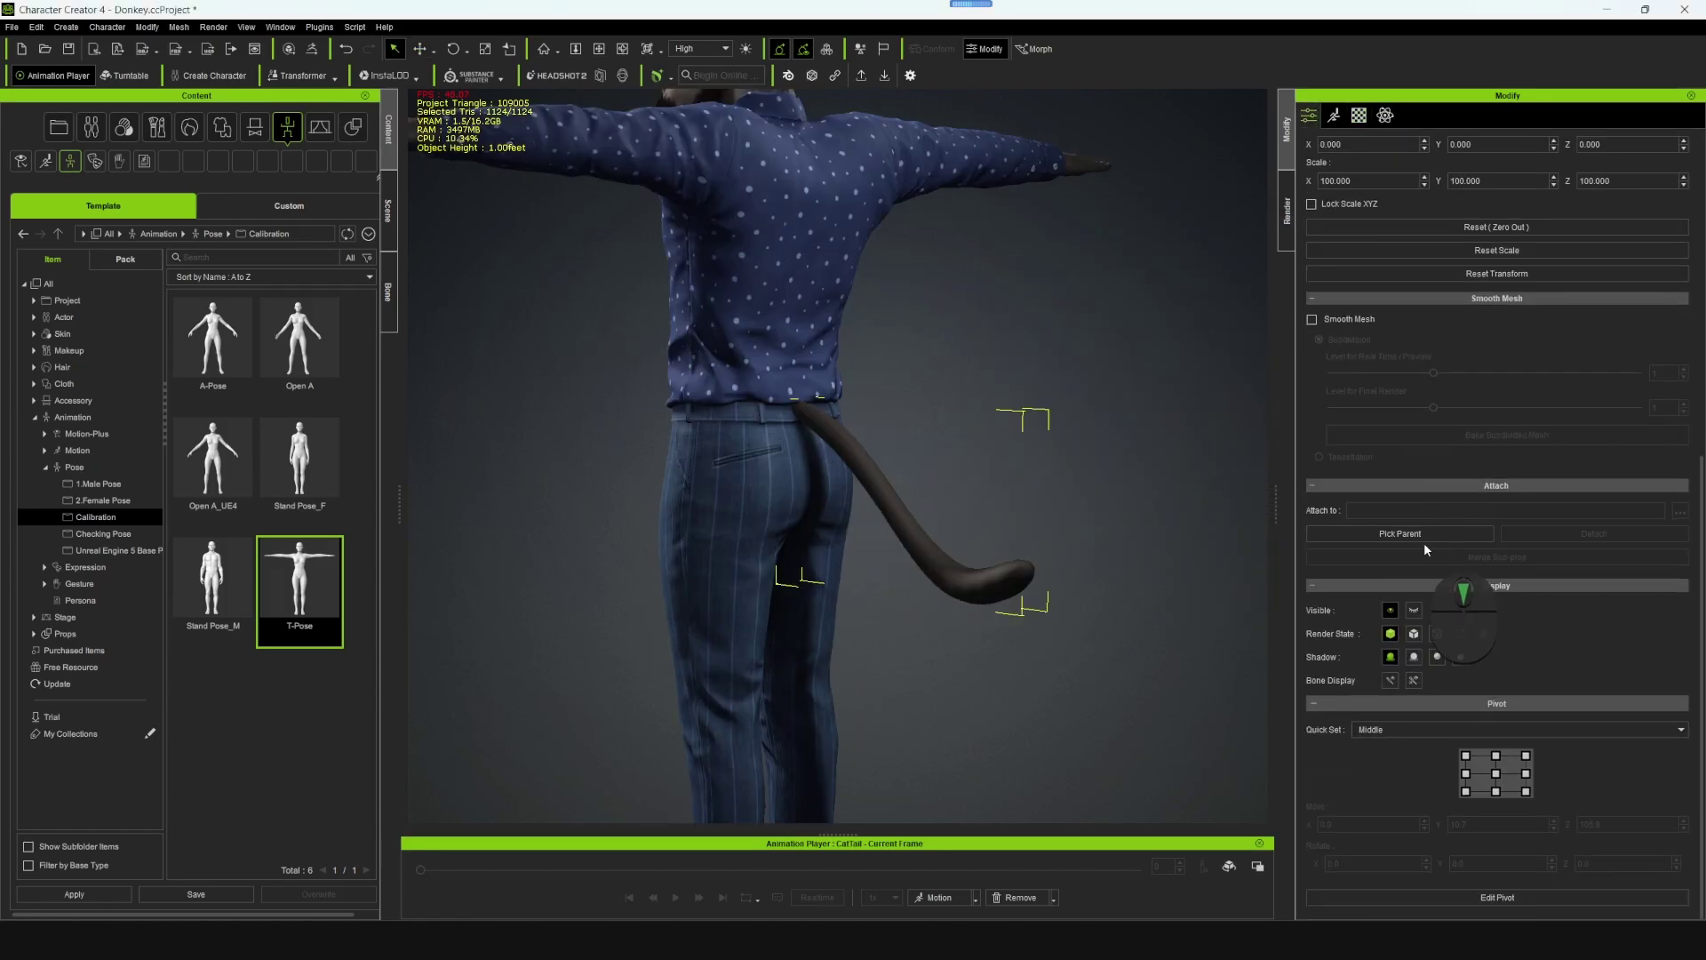
pyautogui.click(778, 412)
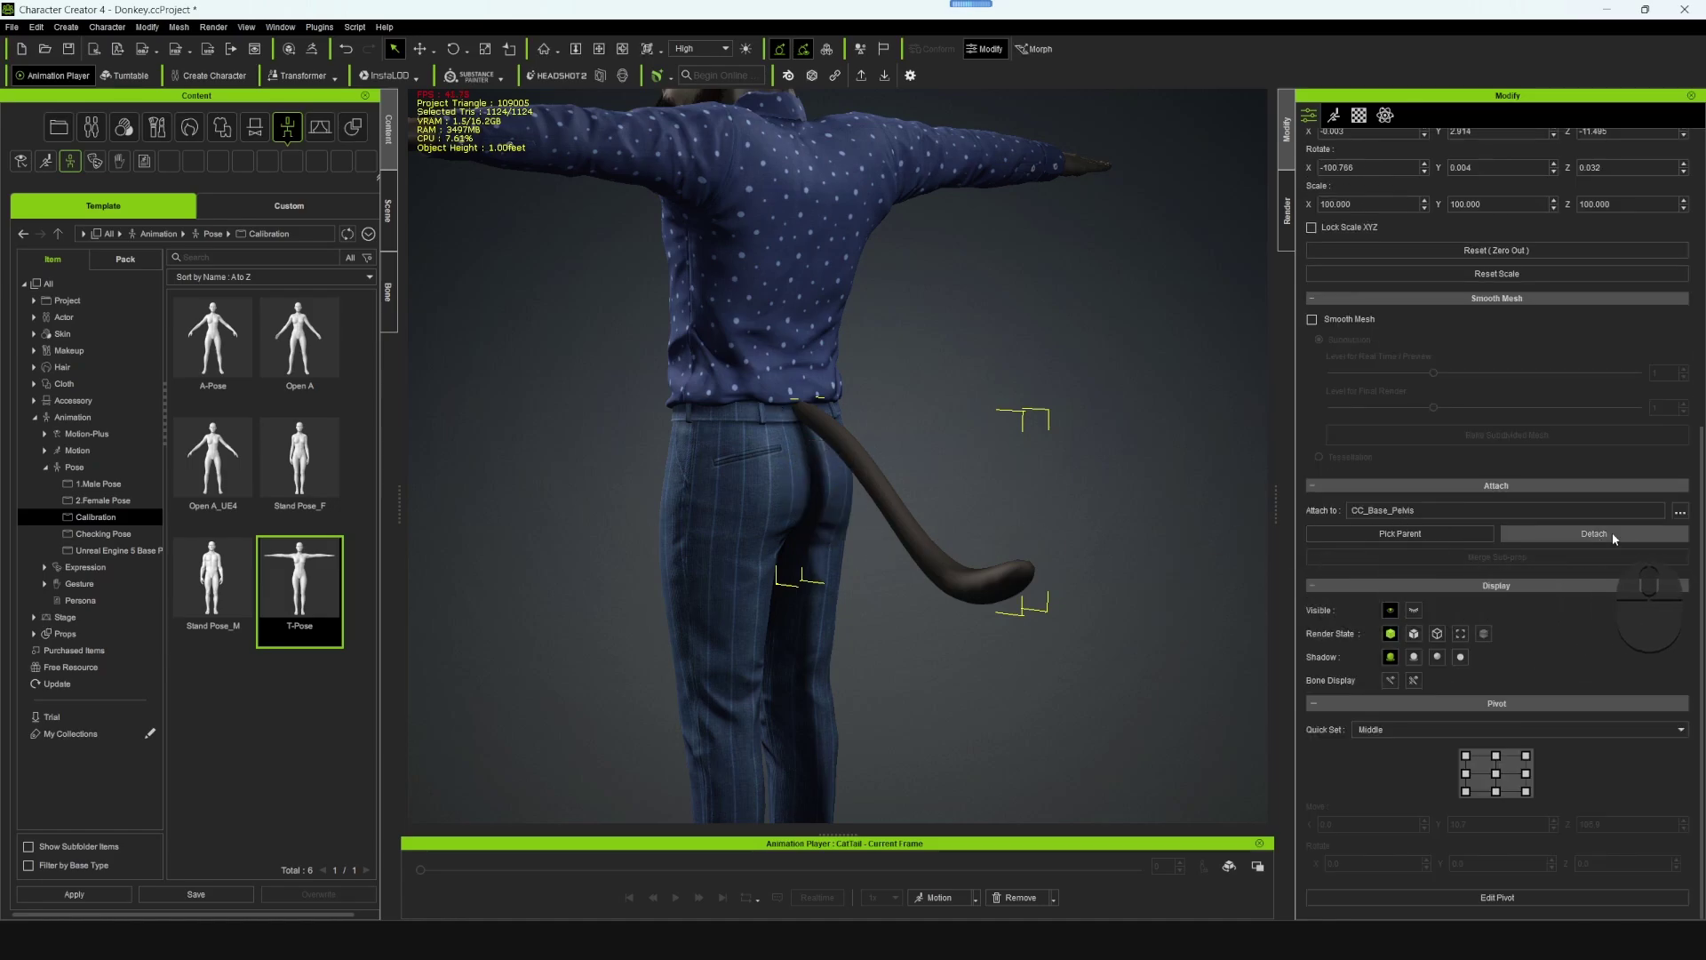
pyautogui.click(1679, 512)
pyautogui.click(718, 374)
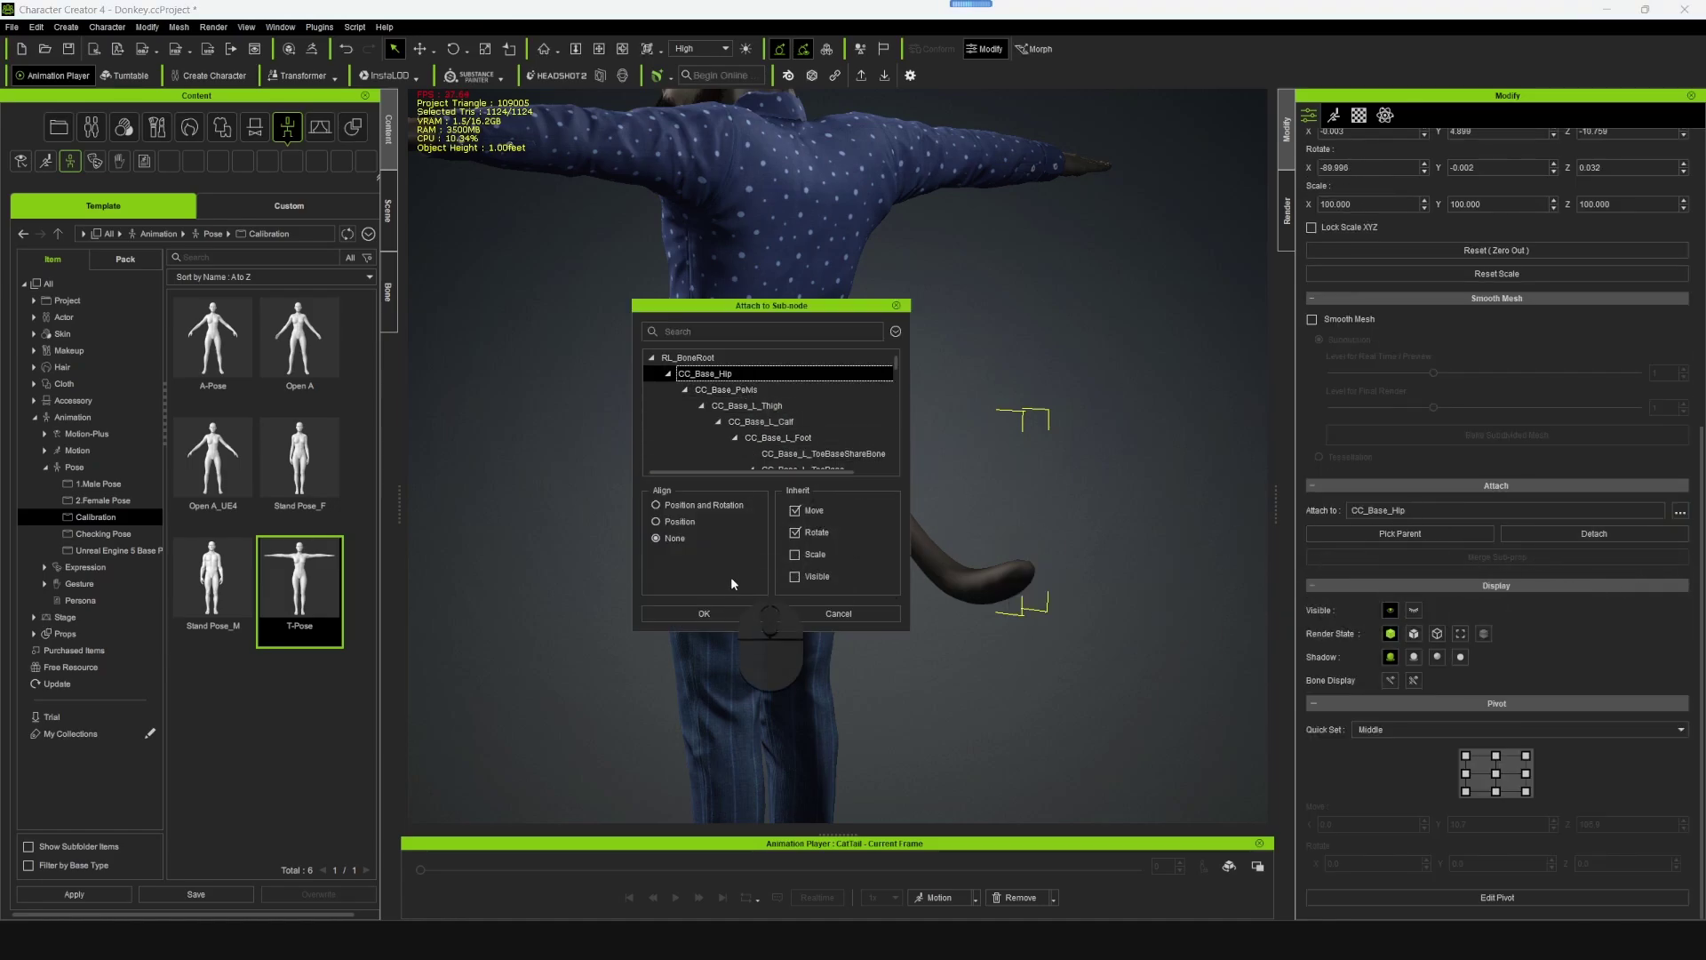
pyautogui.click(711, 613)
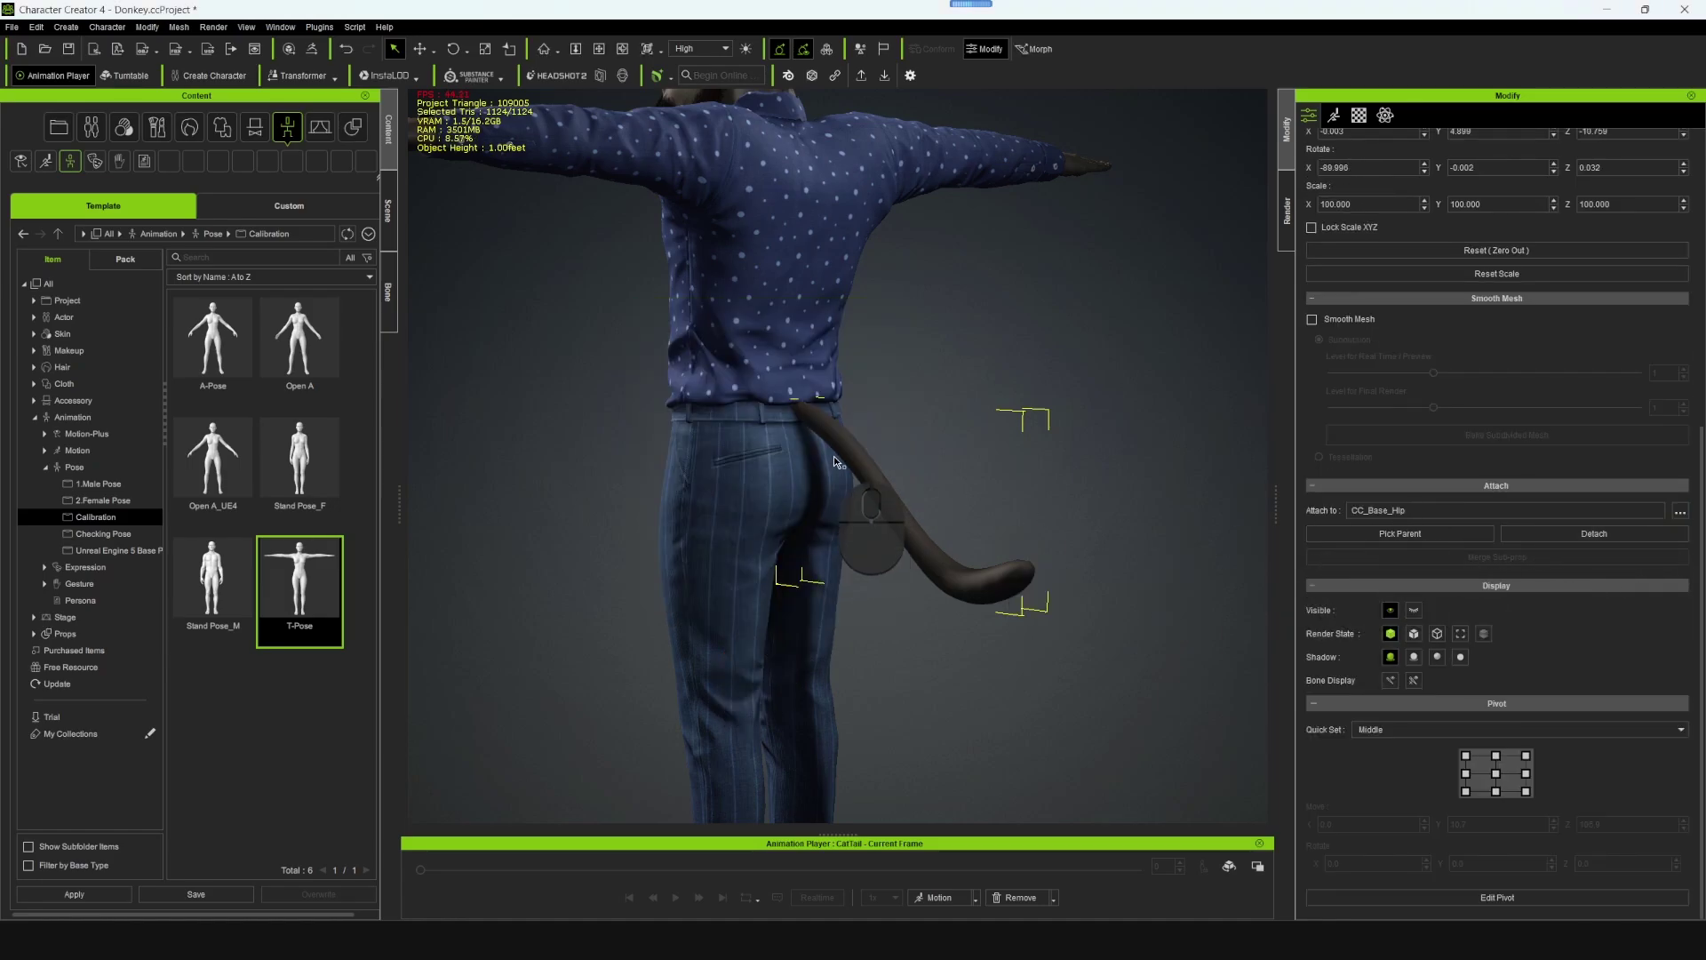
# - Export the donkey avatar to Blender through Blender Pipeline with the Selected Models preset, as Donkey_from_CC in the TailTutorial folder
pyautogui.click(833, 455)
pyautogui.press('Home')
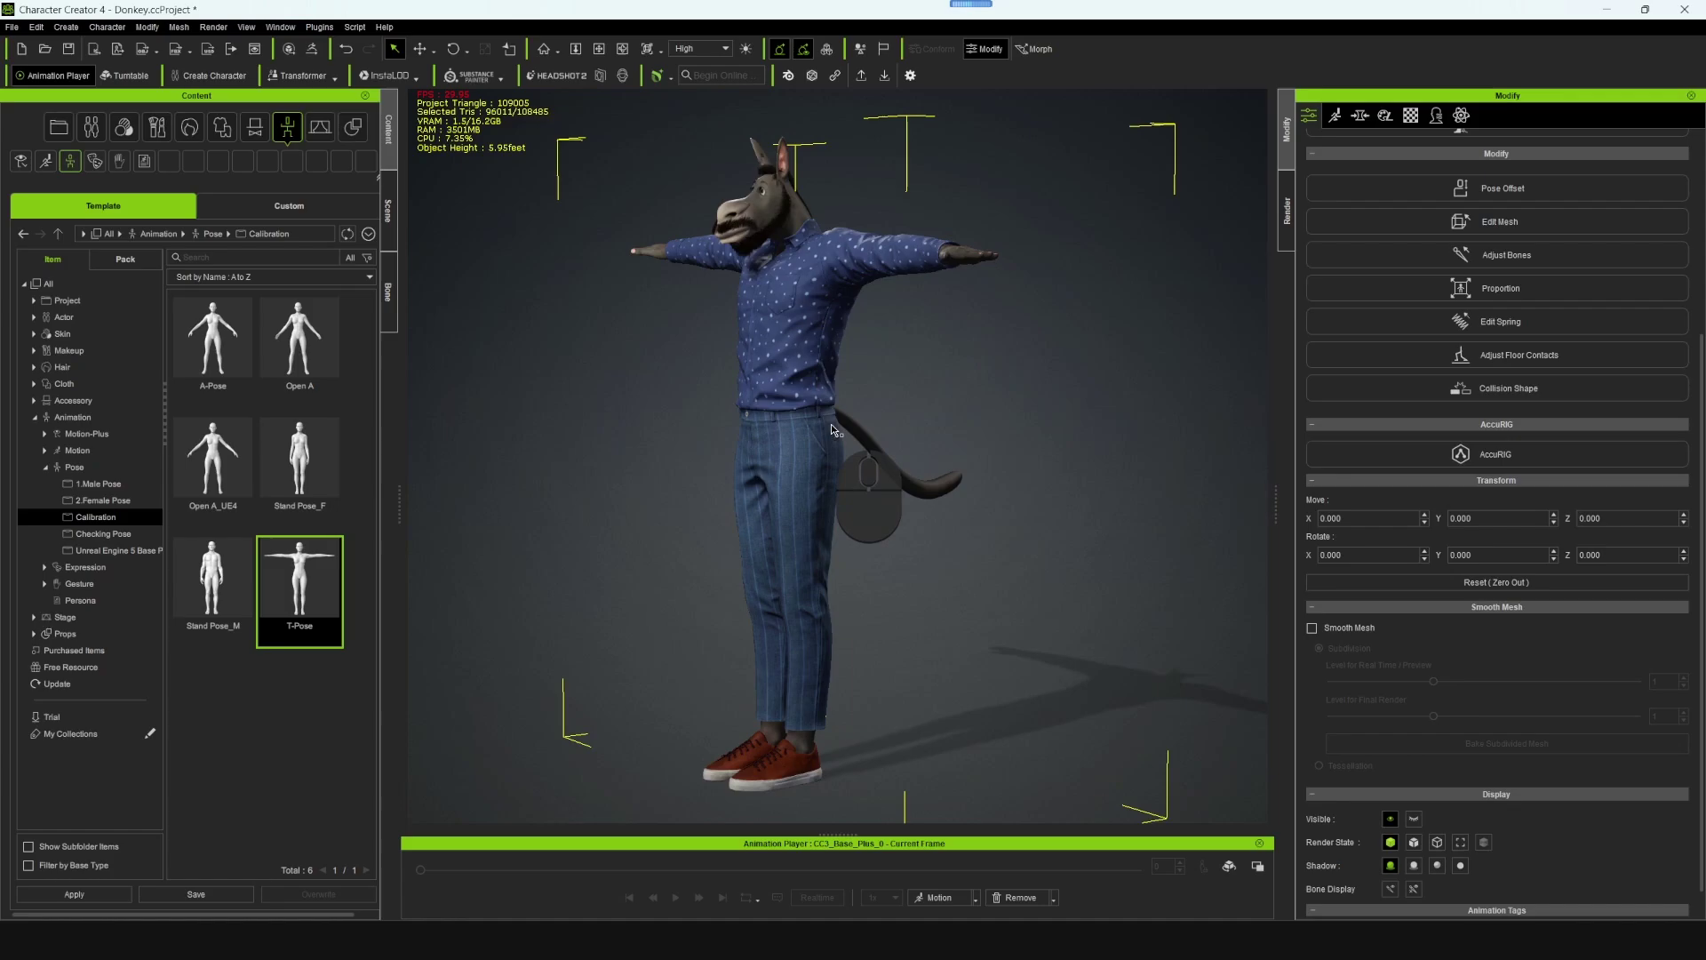
pyautogui.click(320, 27)
pyautogui.moveTo(388, 132)
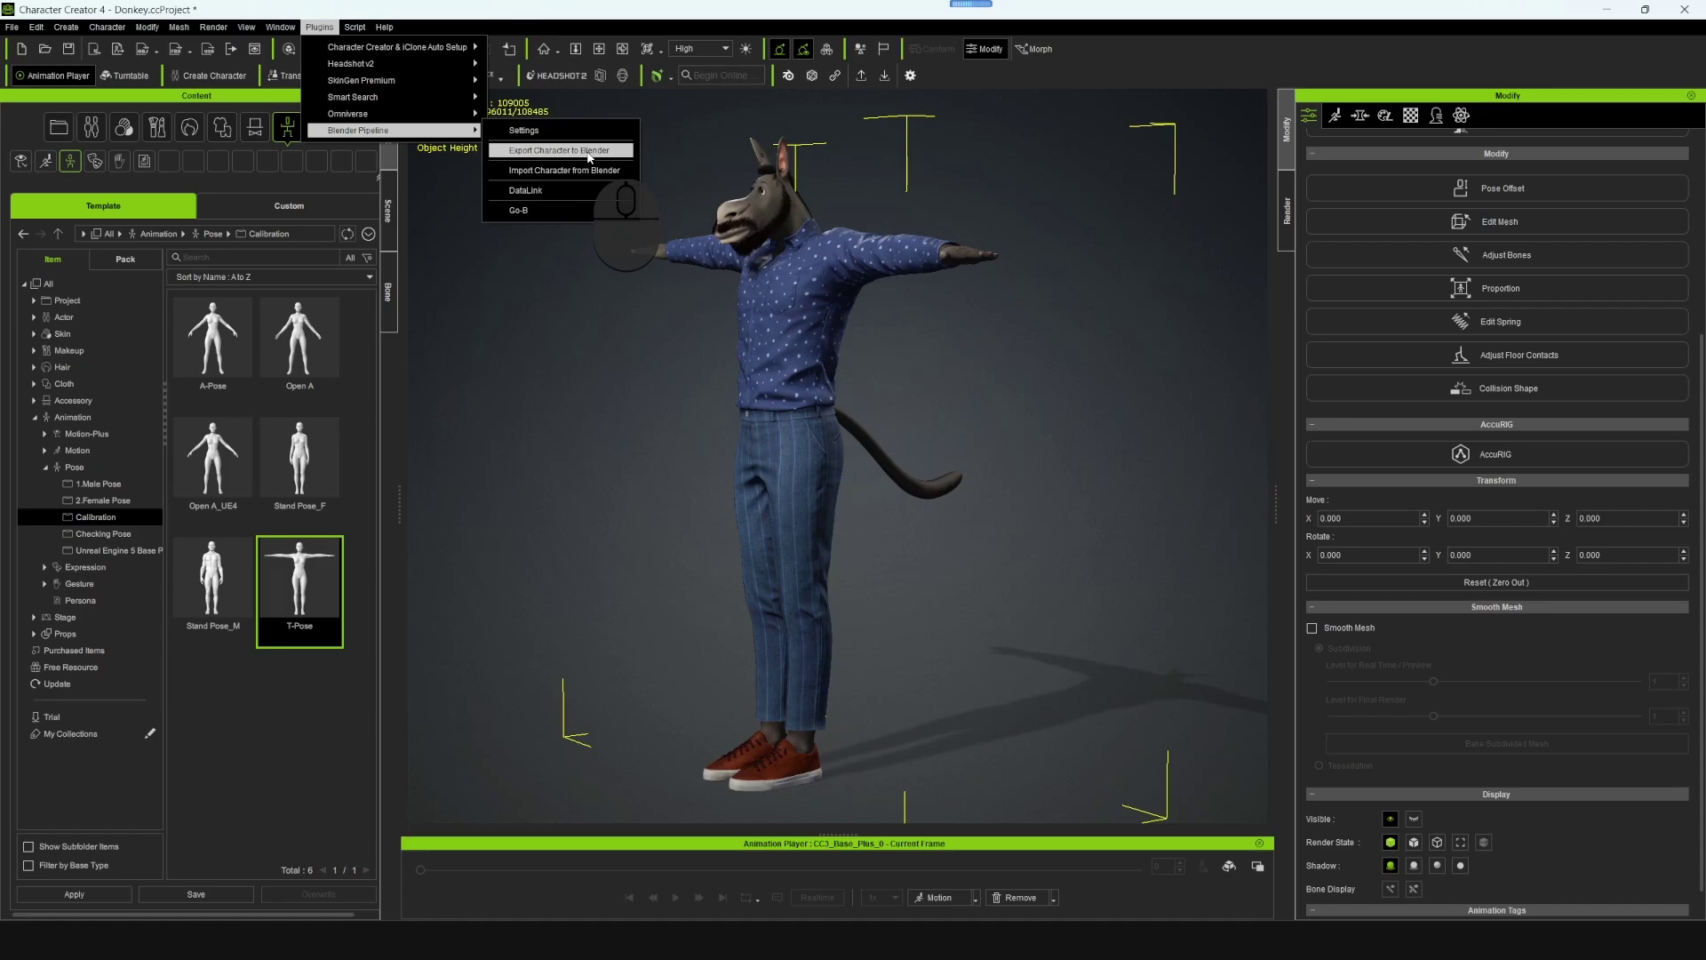
pyautogui.click(588, 152)
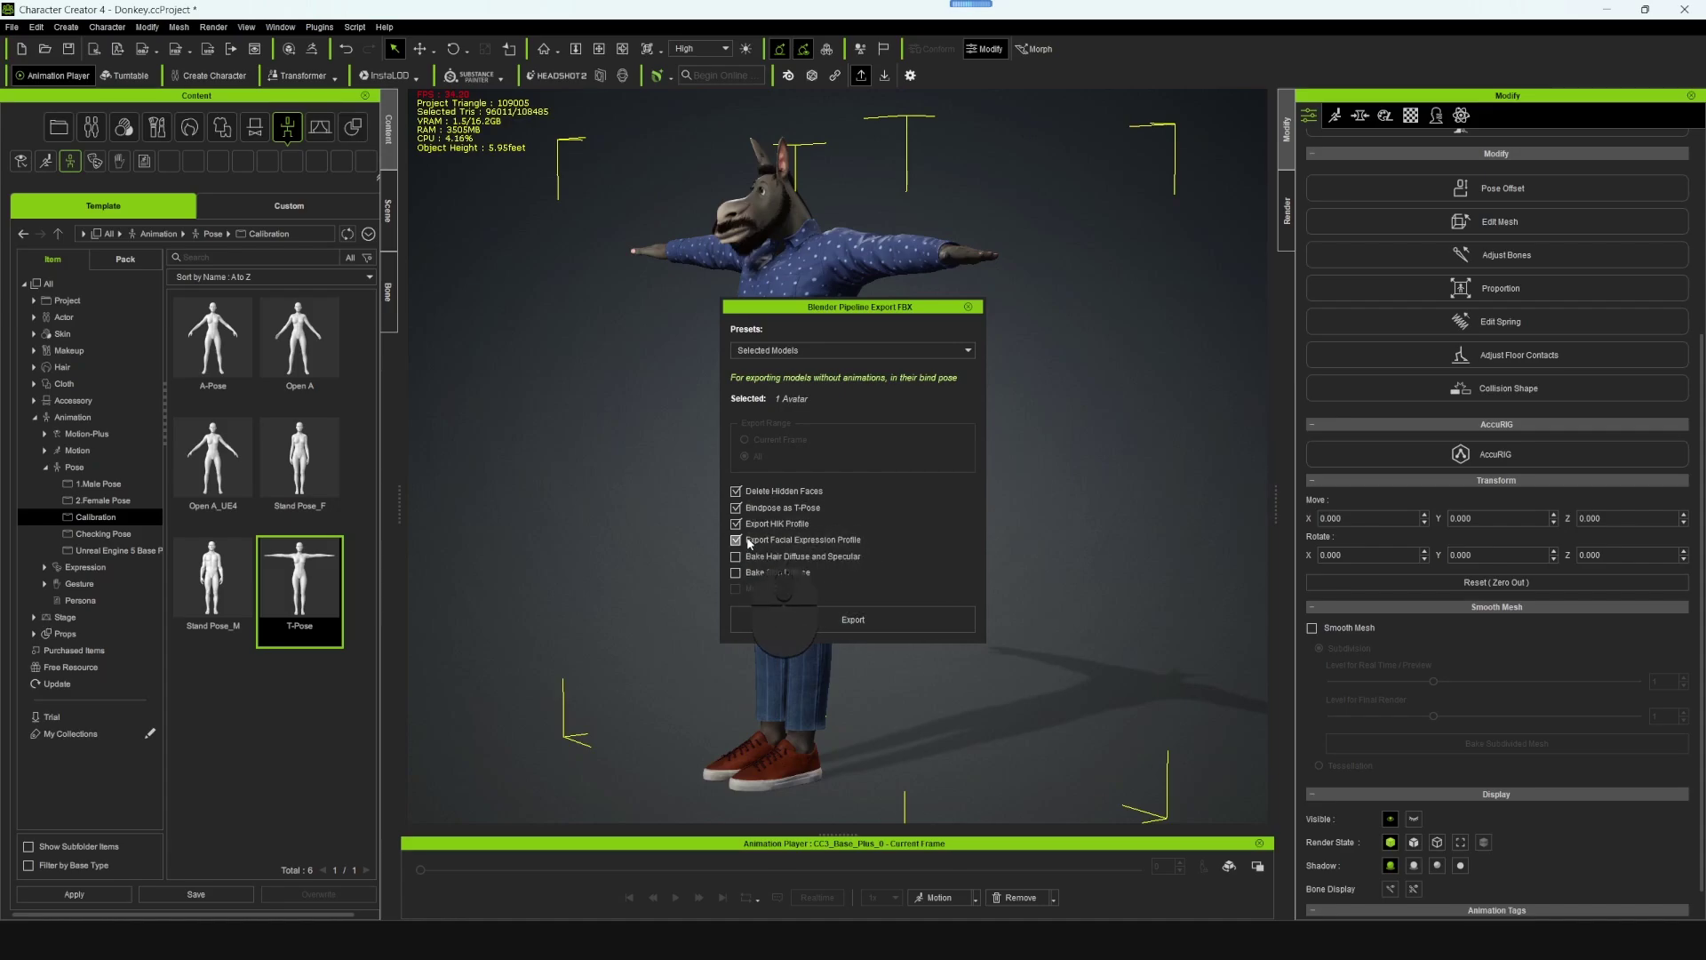
pyautogui.click(797, 350)
pyautogui.click(797, 350)
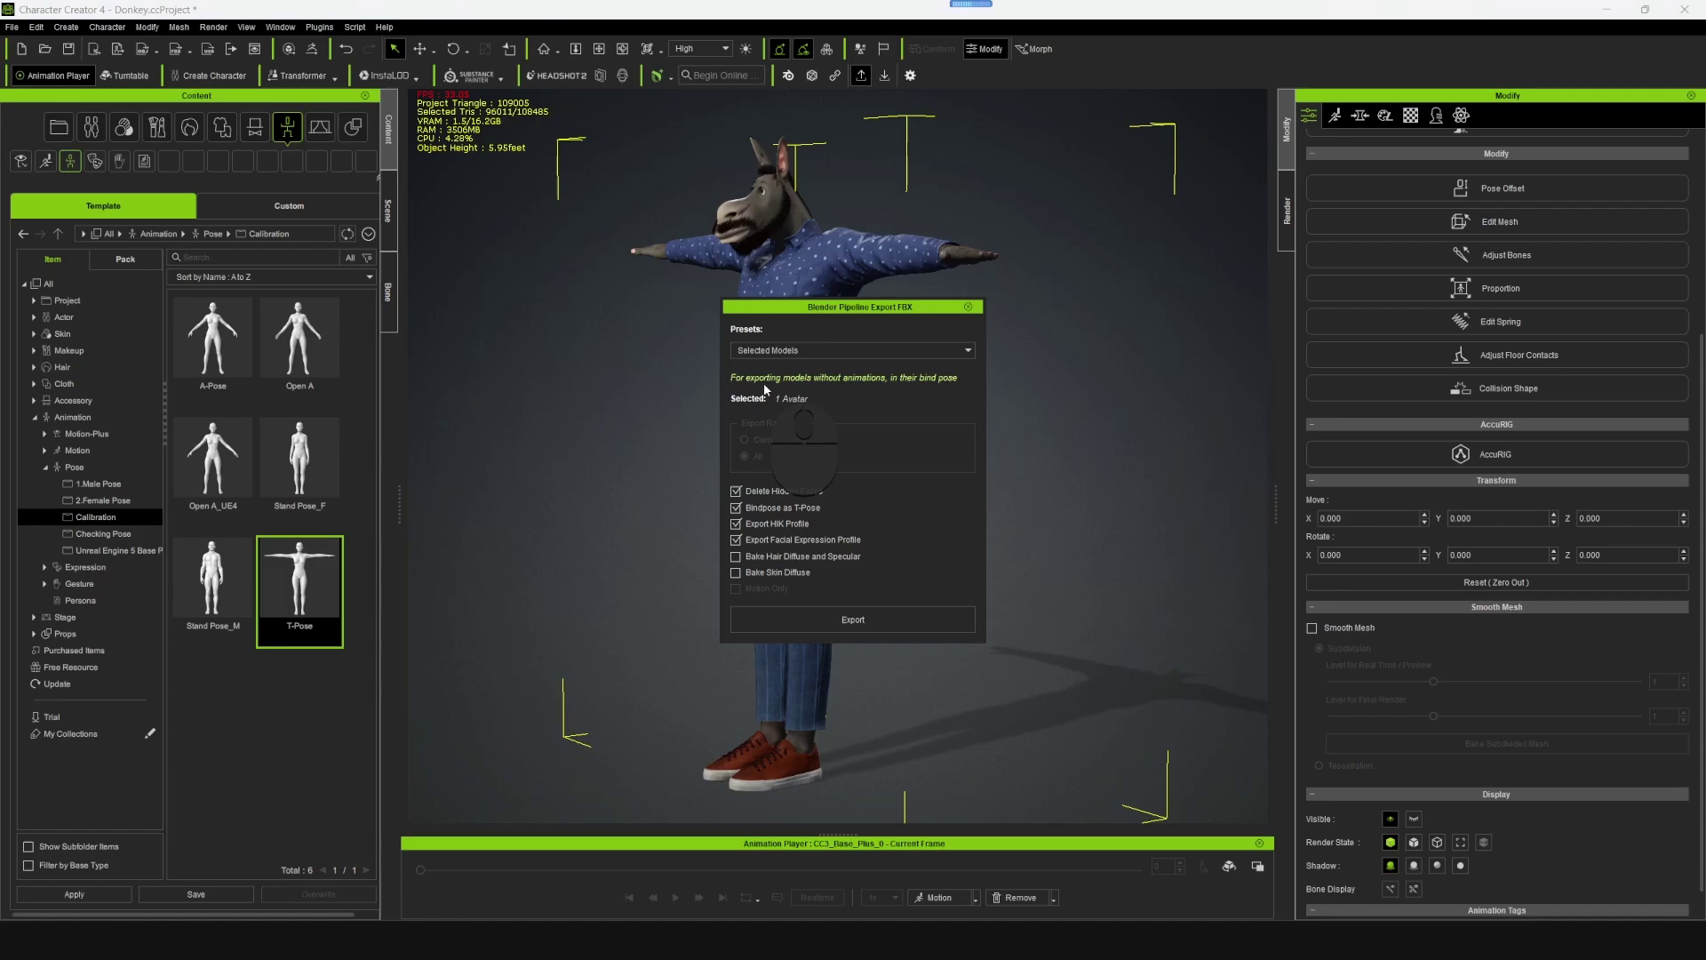
pyautogui.click(845, 622)
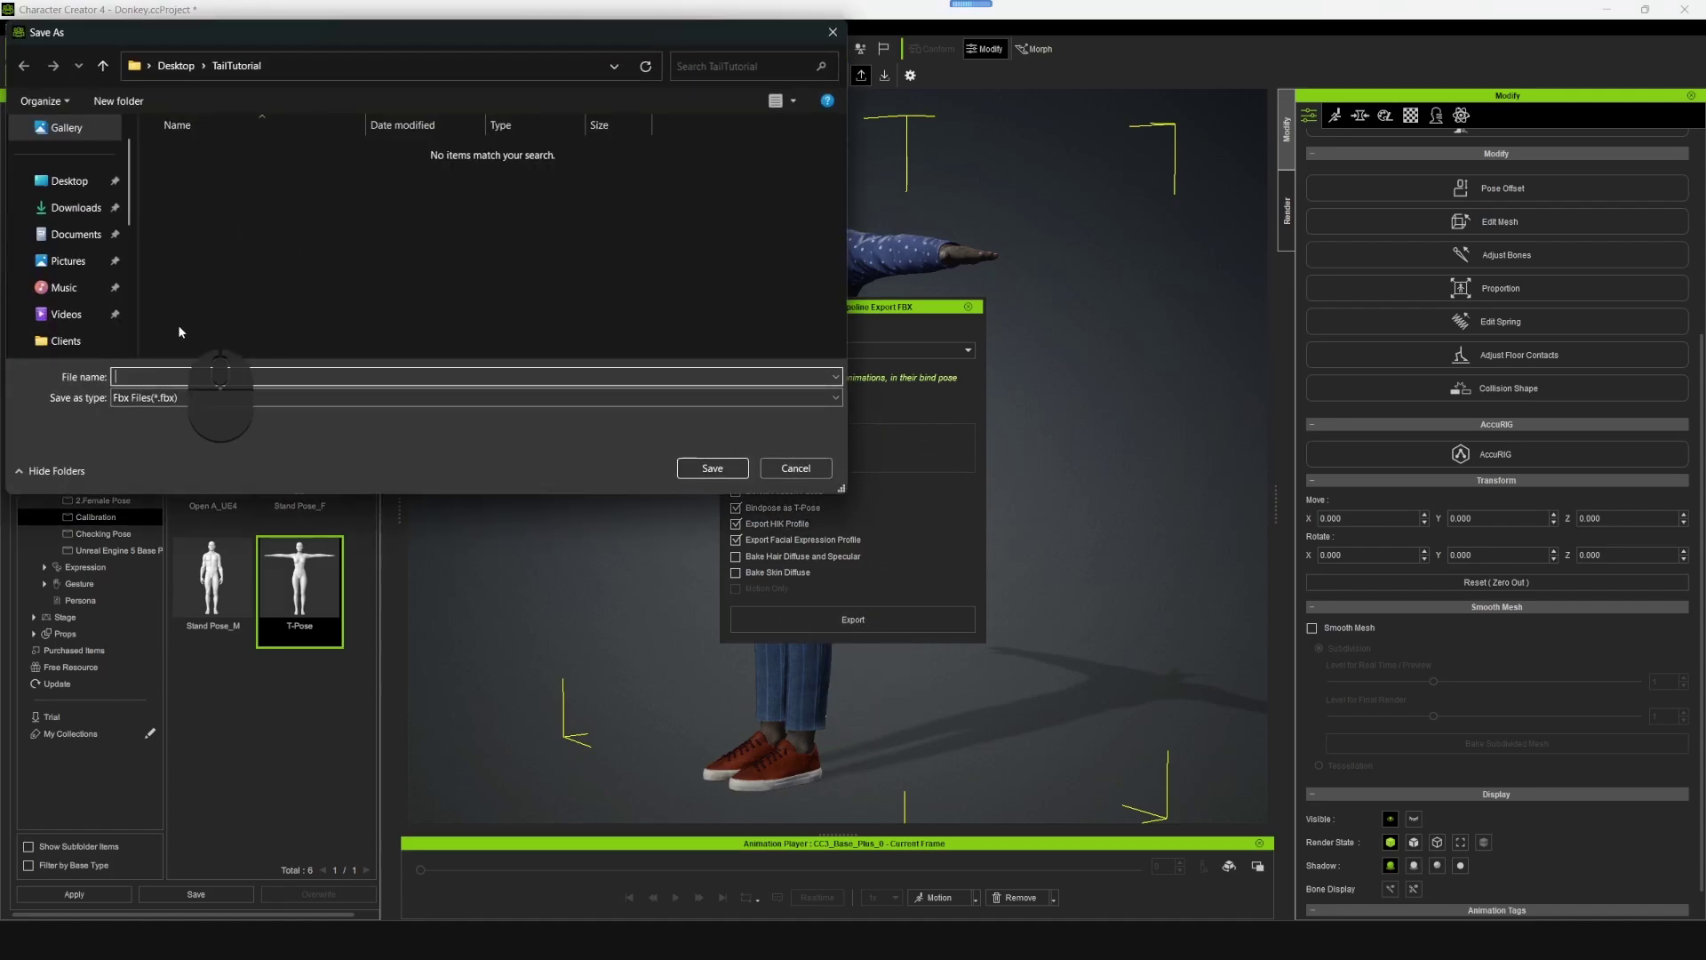
pyautogui.write('Do')
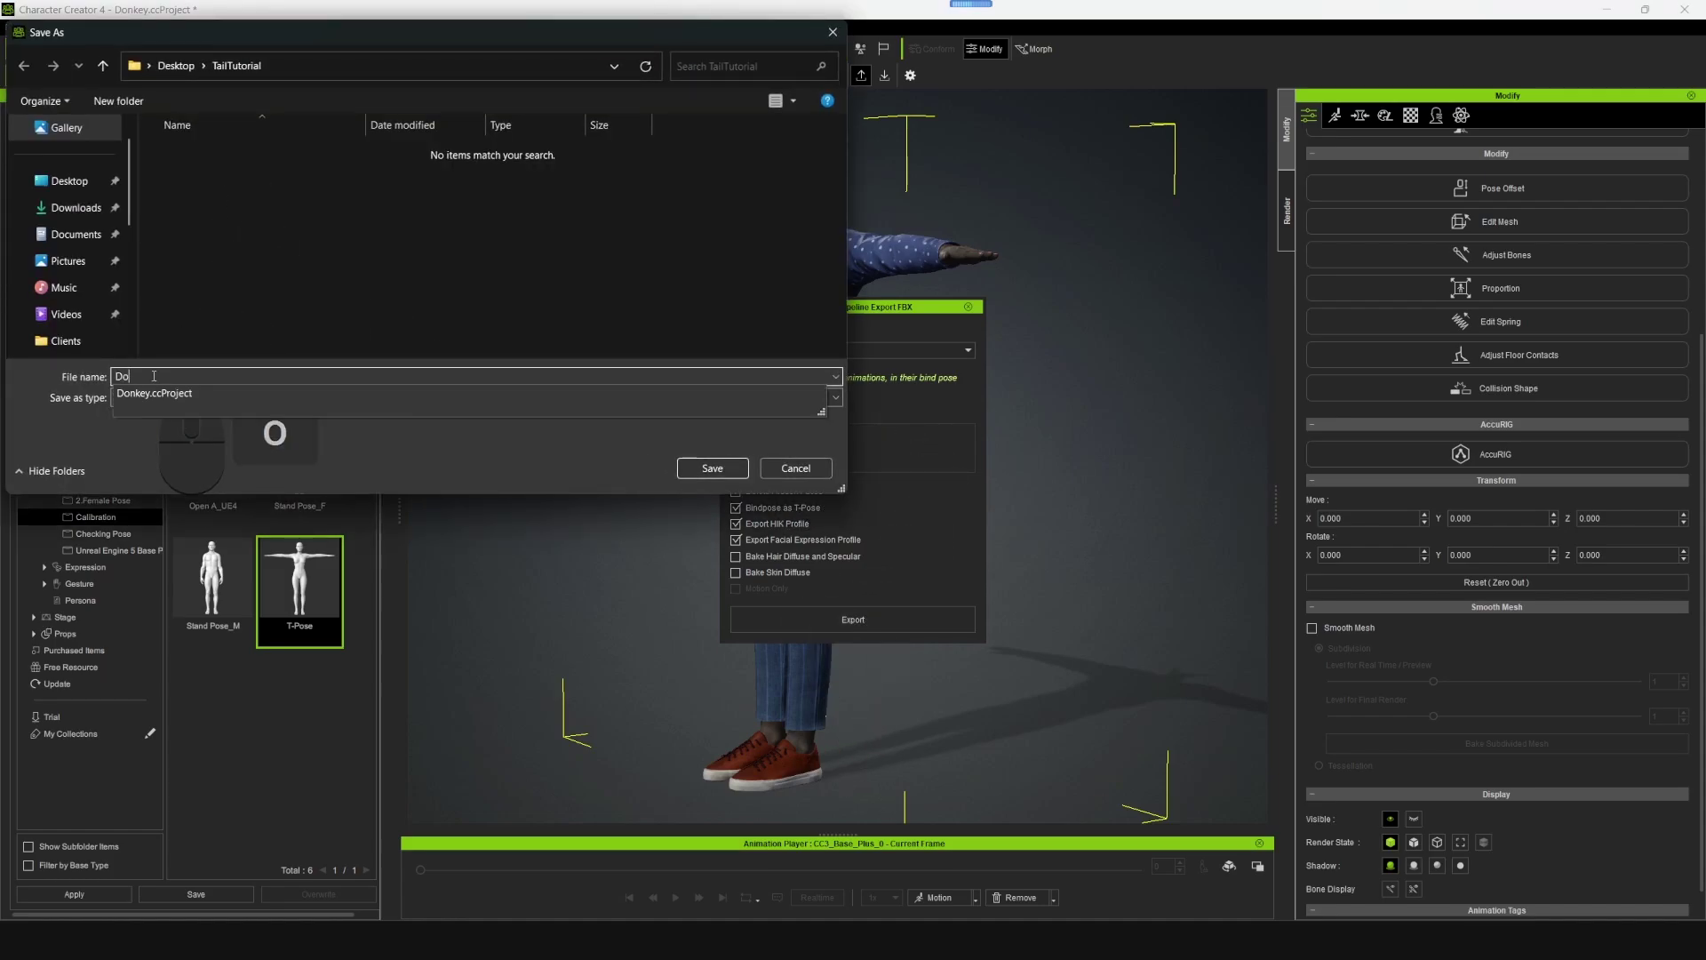
pyautogui.write('nkey_')
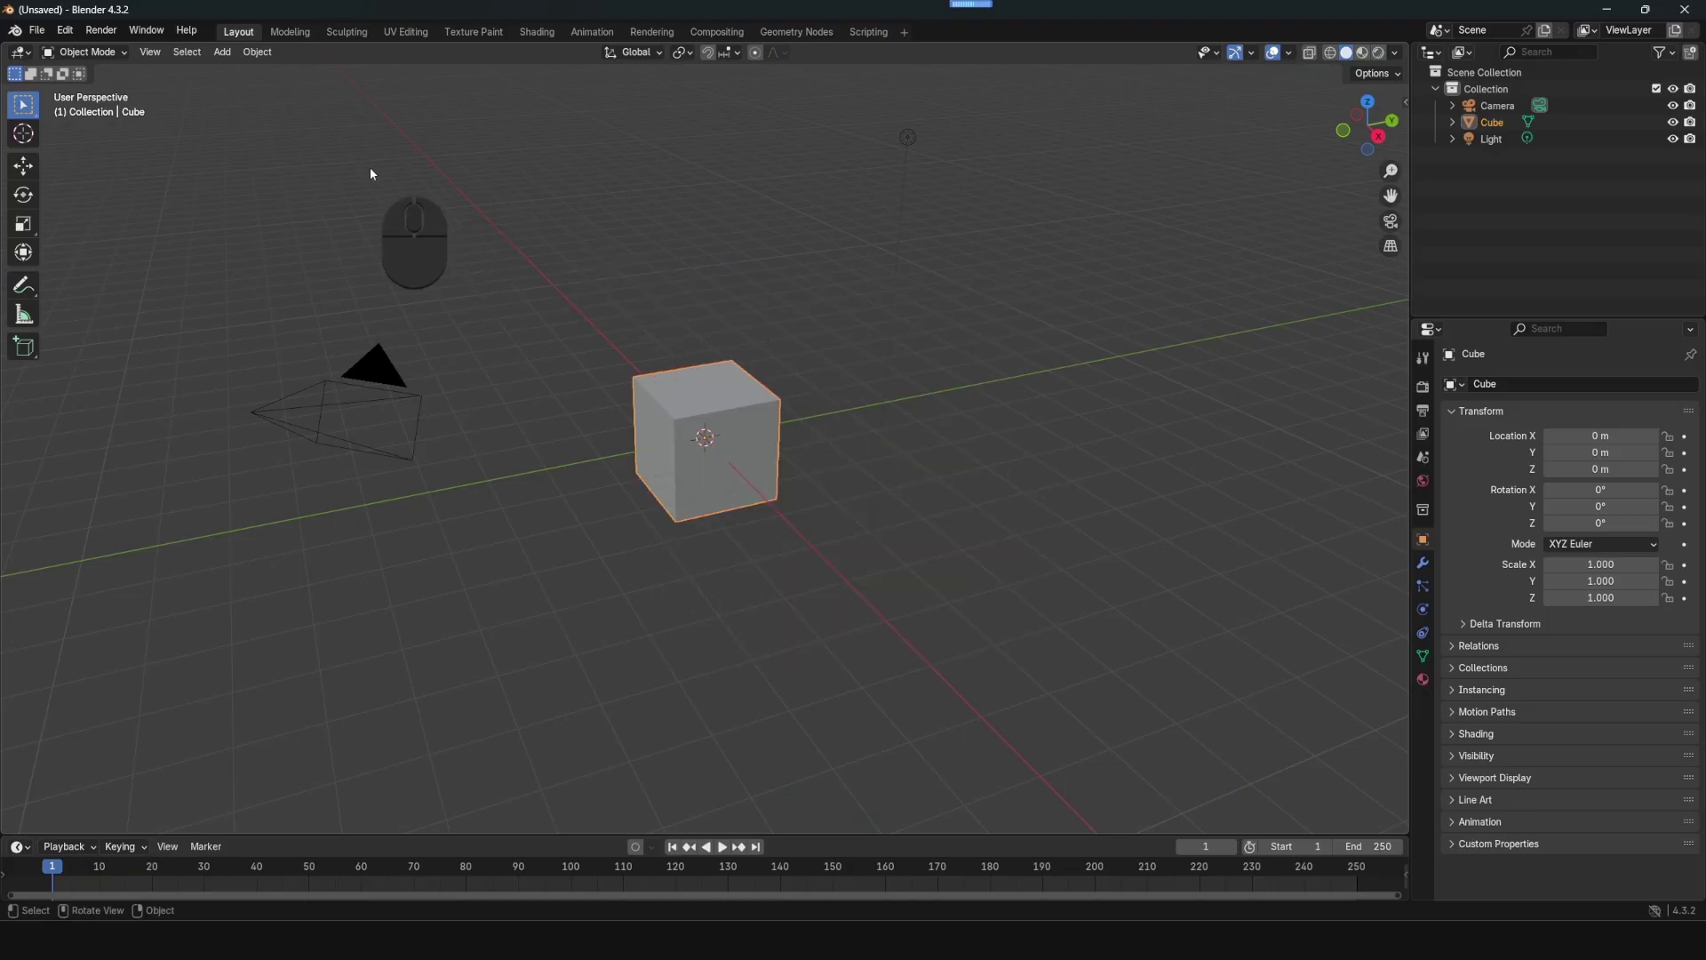
# - Switch to Blender and delete the default cube, camera and light
pyautogui.moveTo(285, 118); pyautogui.dragTo(1031, 556)
pyautogui.press('Delete')
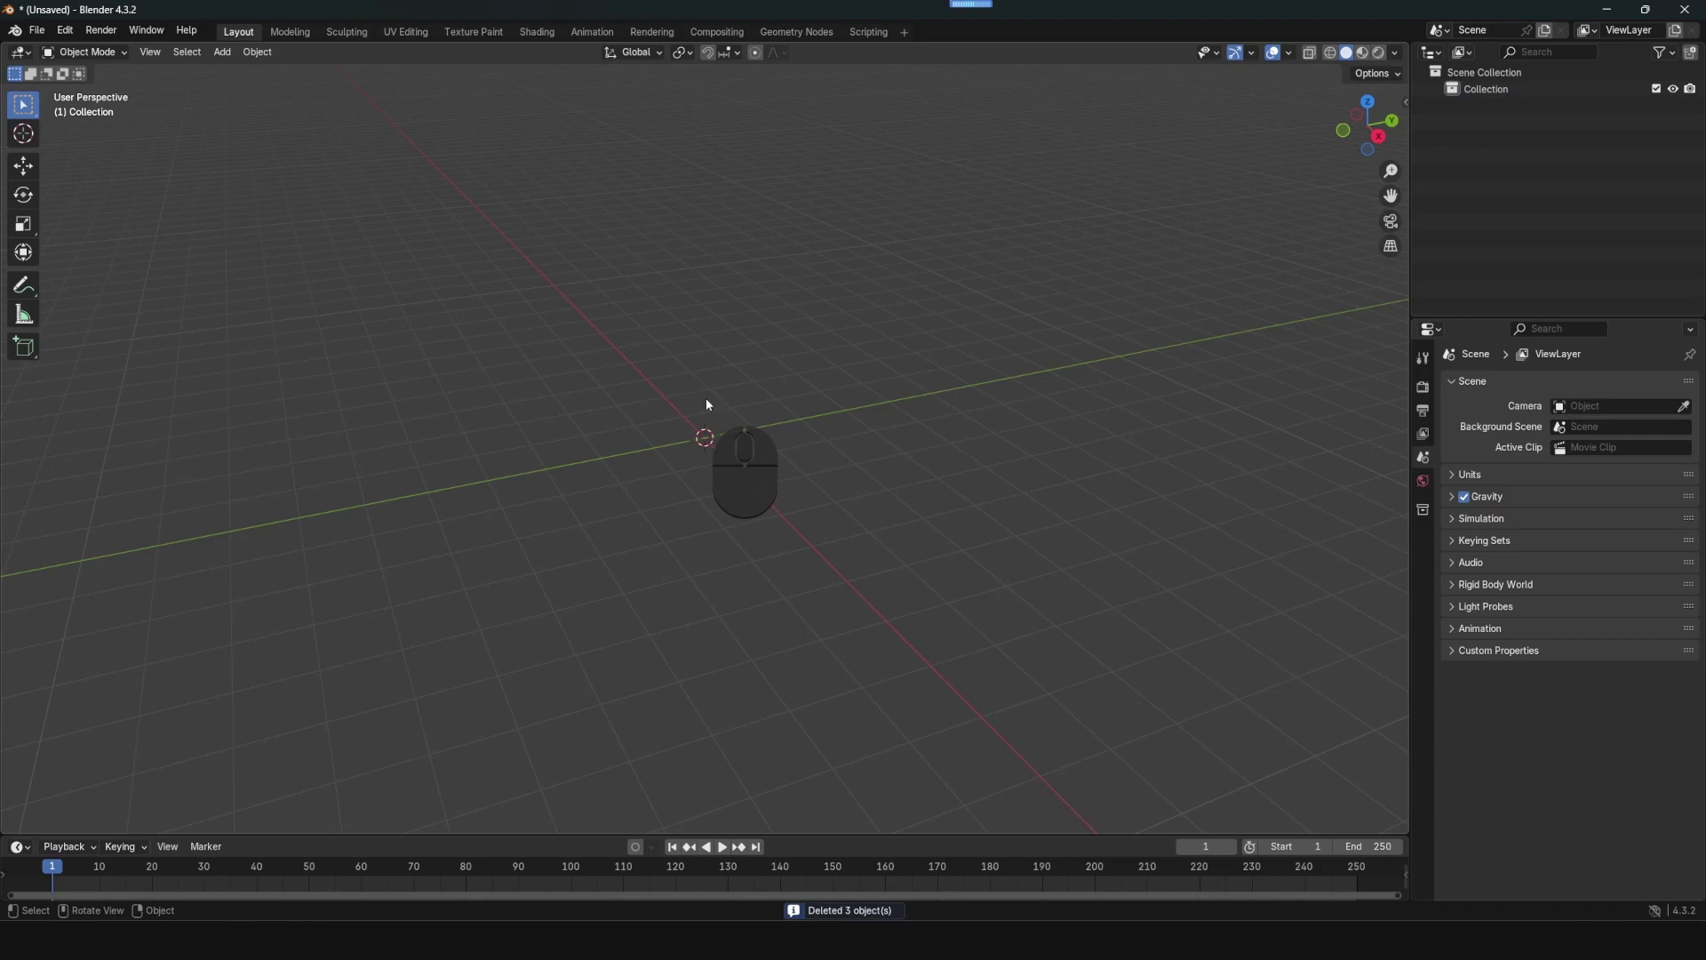
# - Import Donkey_from_CC.fbx from the desktop's TailTutorial folder through CC/iC Pipeline, with Use Fake User and Import Animation disabled
pyautogui.press('n')
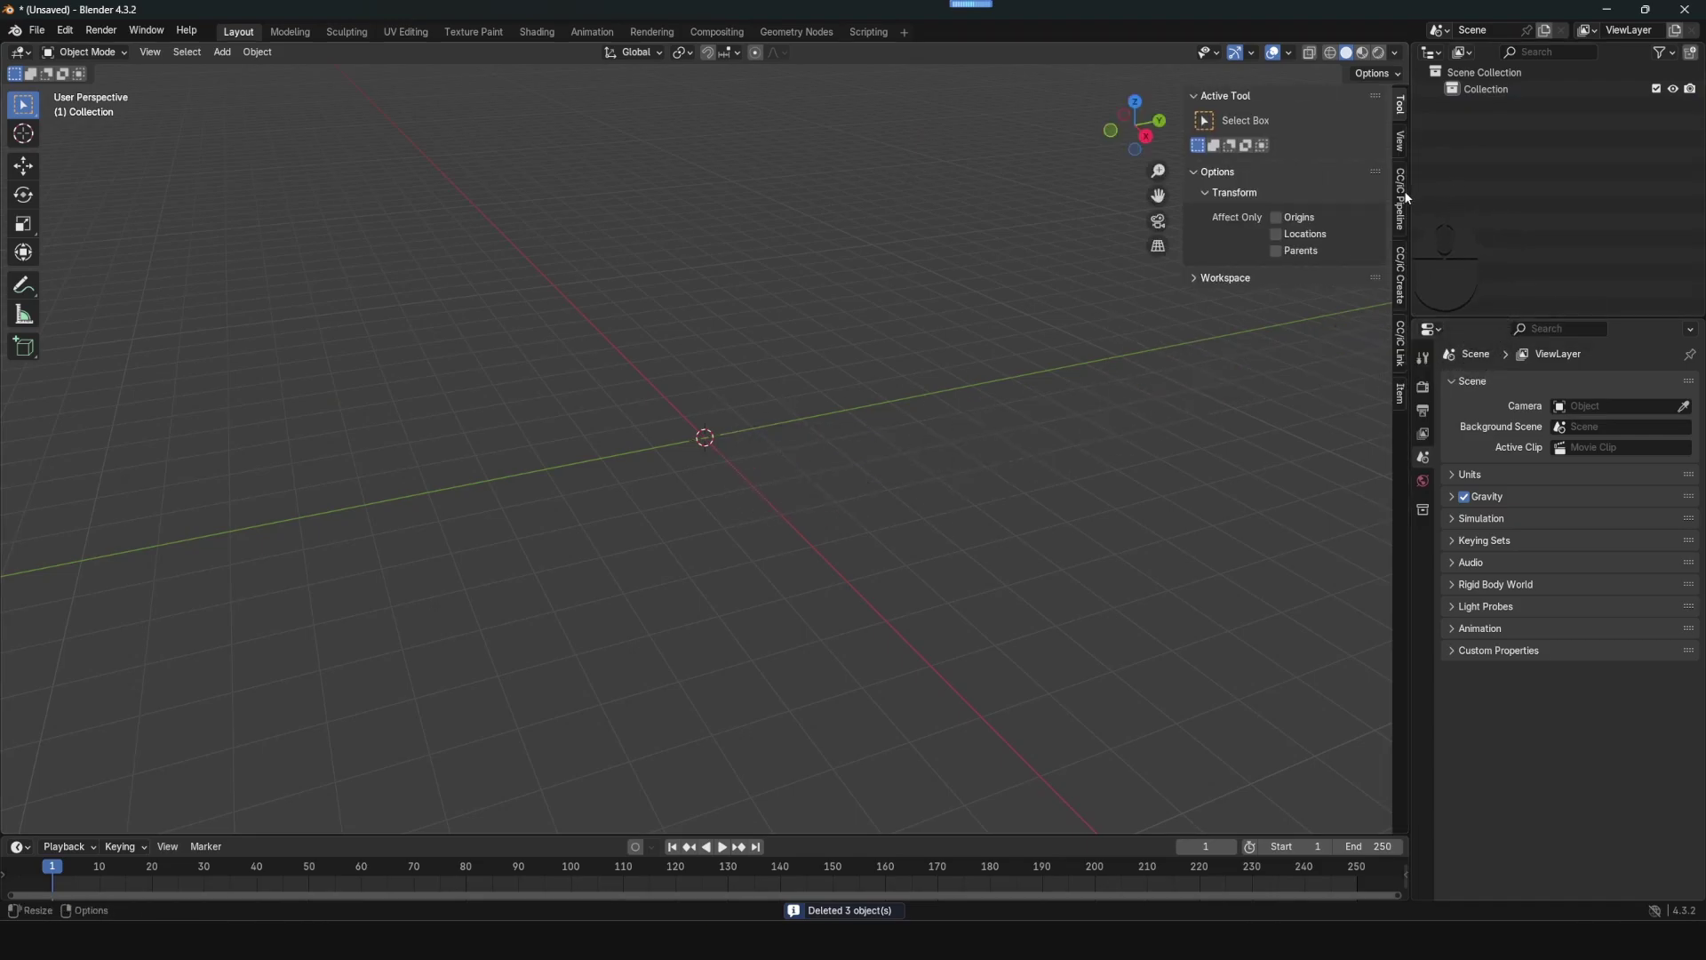
pyautogui.click(1401, 202)
pyautogui.click(1313, 224)
pyautogui.click(480, 361)
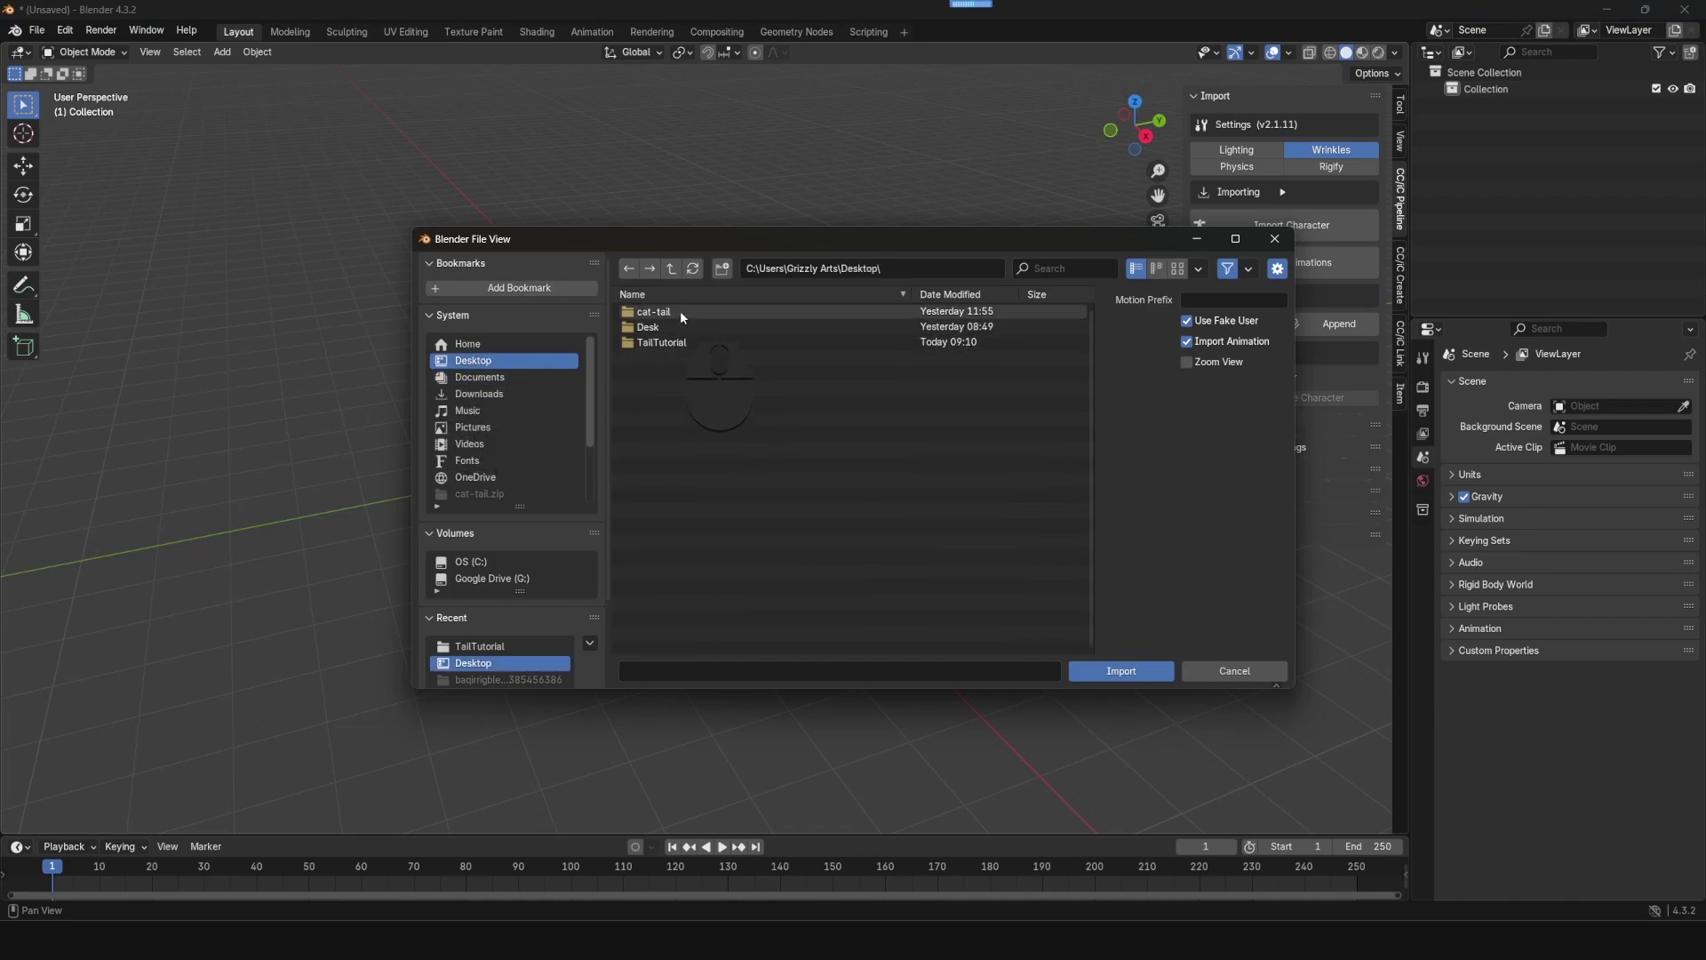
pyautogui.click(661, 345)
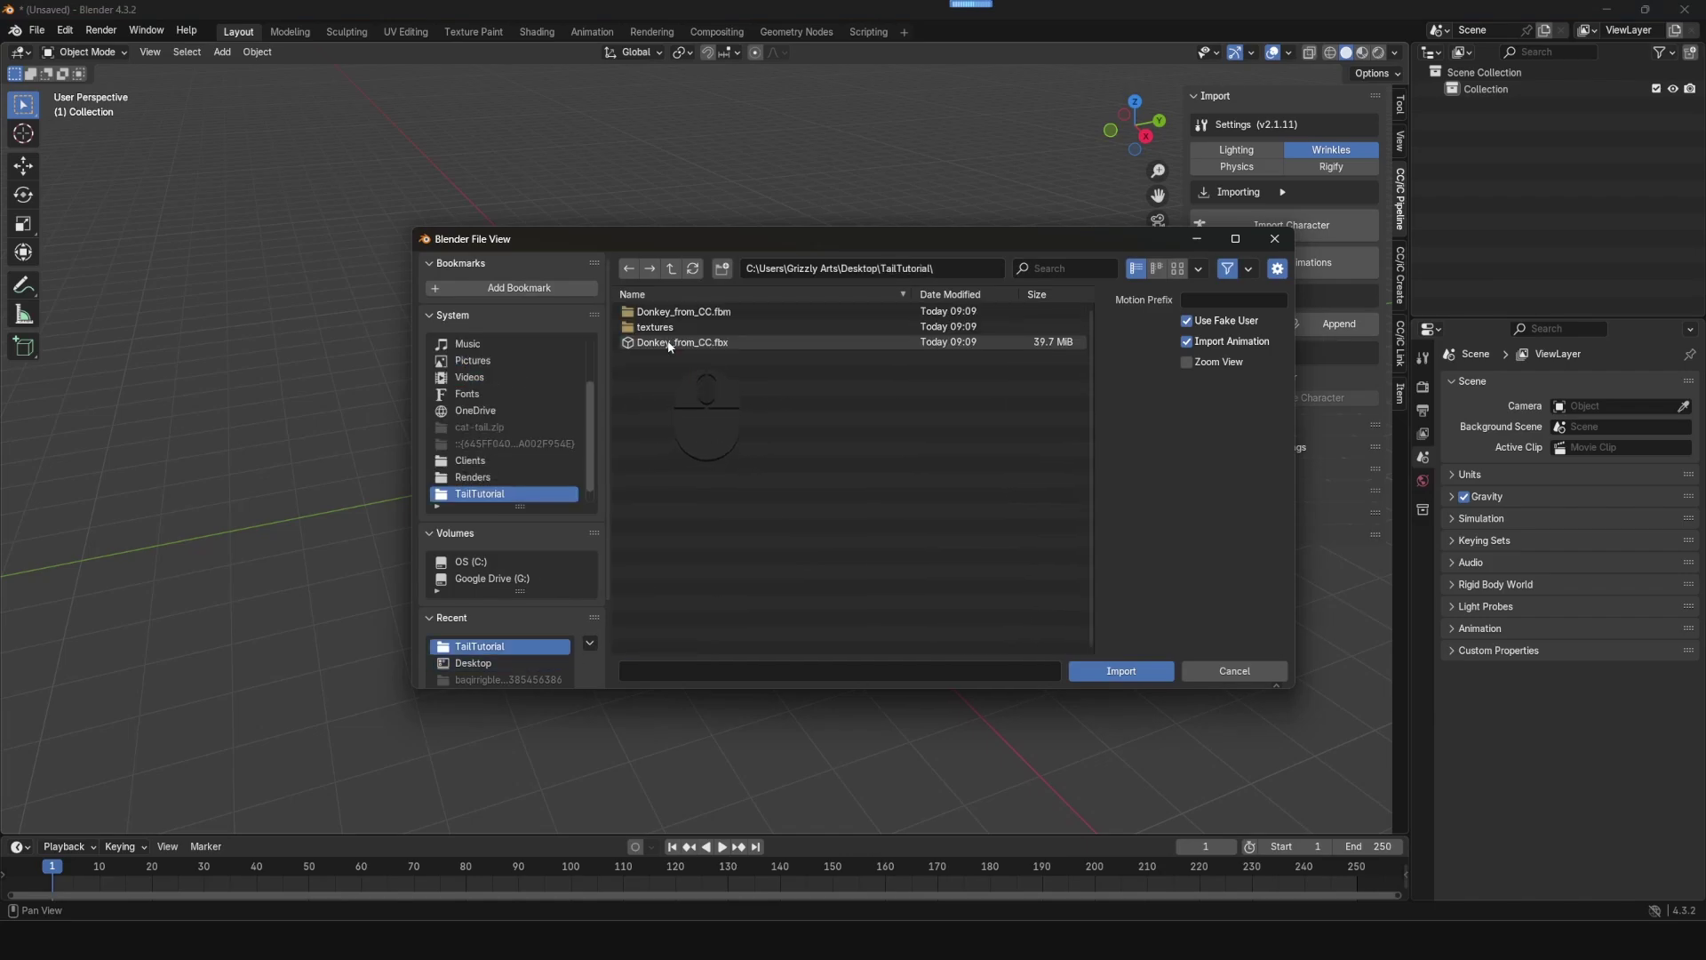
pyautogui.click(670, 344)
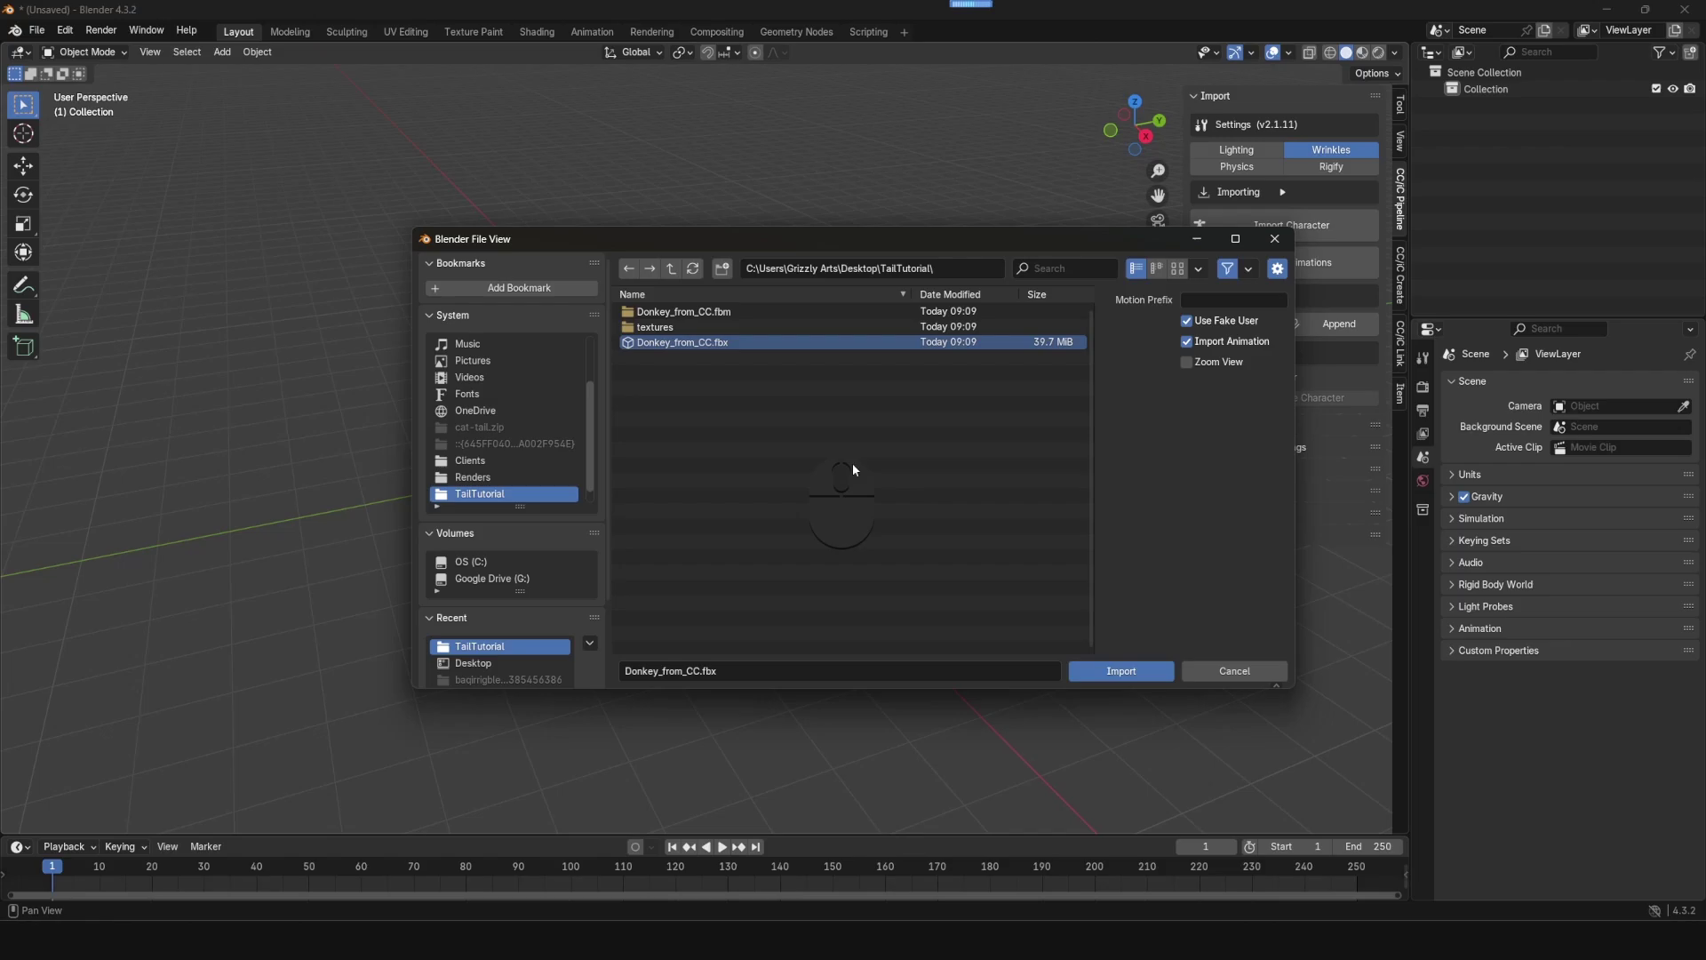
pyautogui.click(1186, 327)
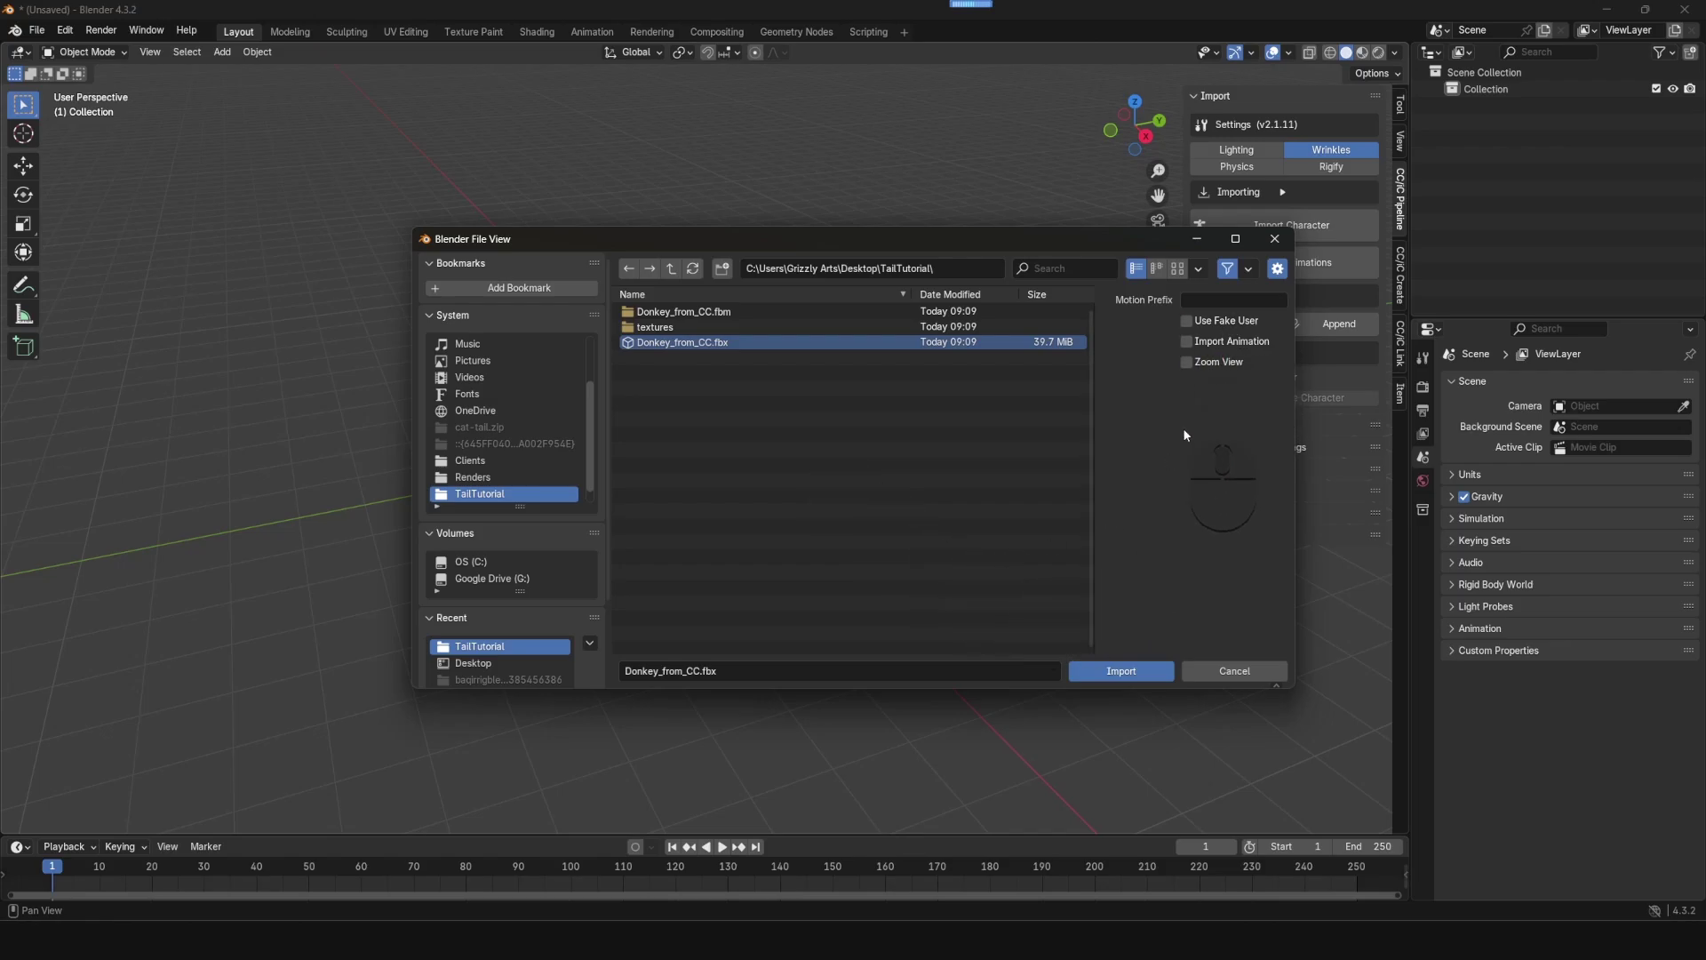
pyautogui.click(1110, 668)
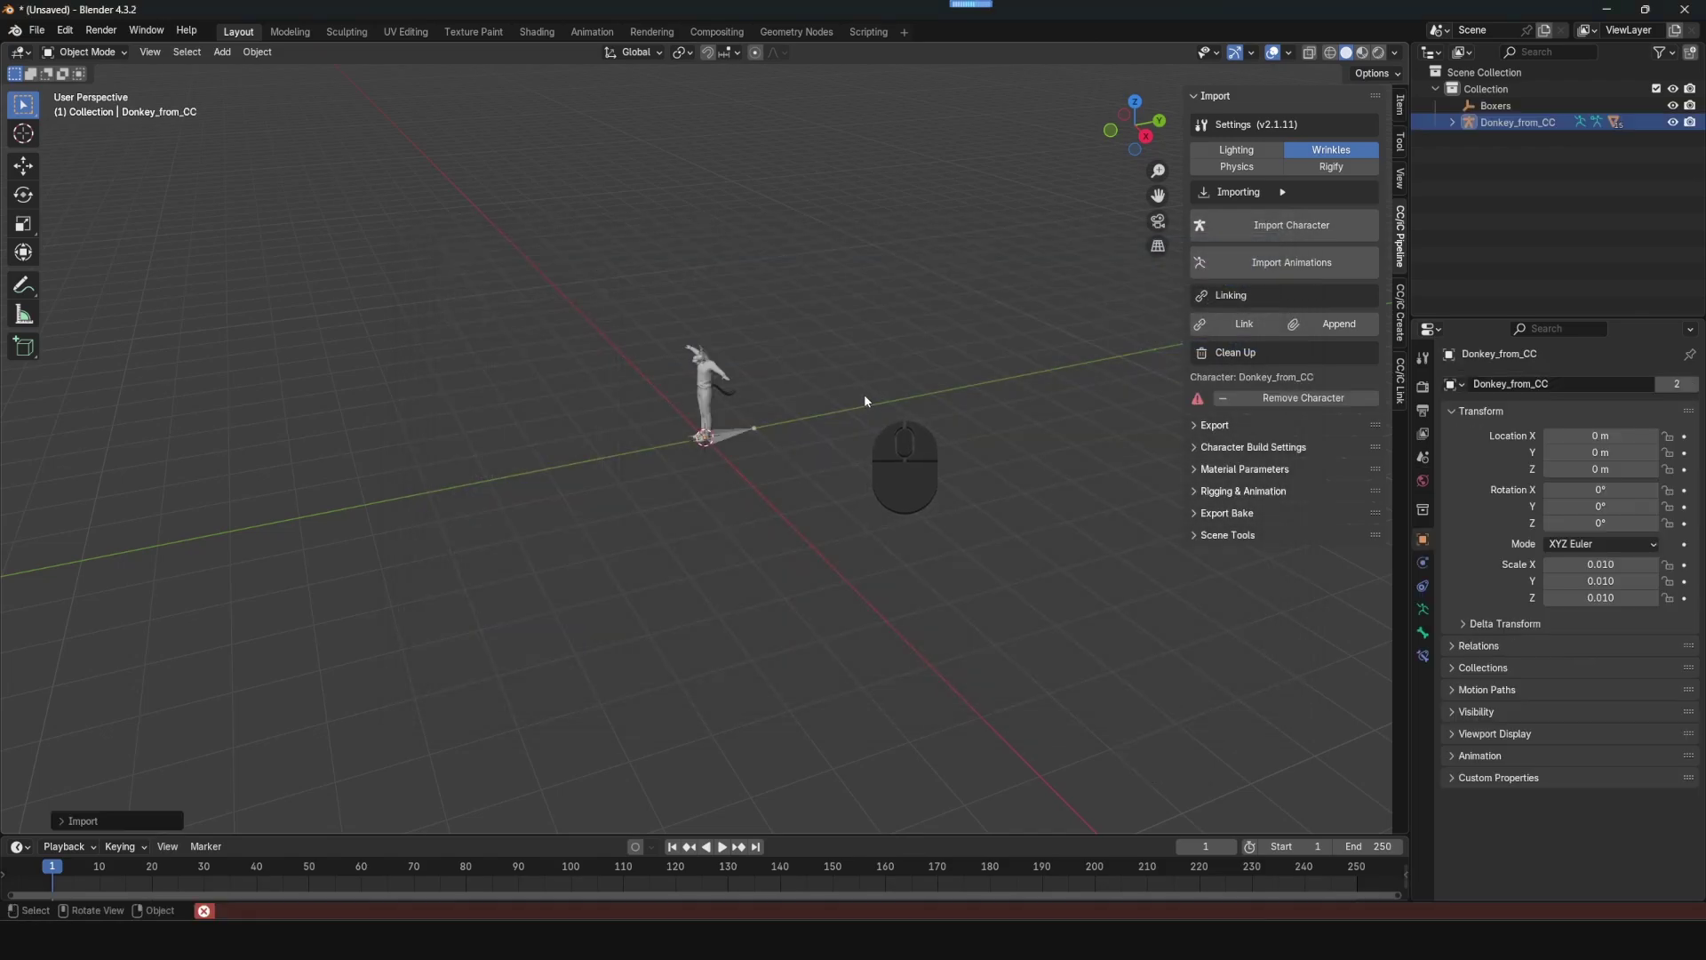
# - Set the Donkey_from_CC armature to display in front of the character's meshes in the right orthographic view
pyautogui.keyDown('shift'); pyautogui.moveTo(876, 403); pyautogui.dragTo(840, 376, button='middle'); pyautogui.keyUp('shift')
pyautogui.scroll(4, 878, 407)
pyautogui.keyDown('shift'); pyautogui.moveTo(1075, 472); pyautogui.dragTo(852, 452, button='middle'); pyautogui.keyUp('shift')
pyautogui.click(1137, 130)
pyautogui.scroll(6, 803, 467)
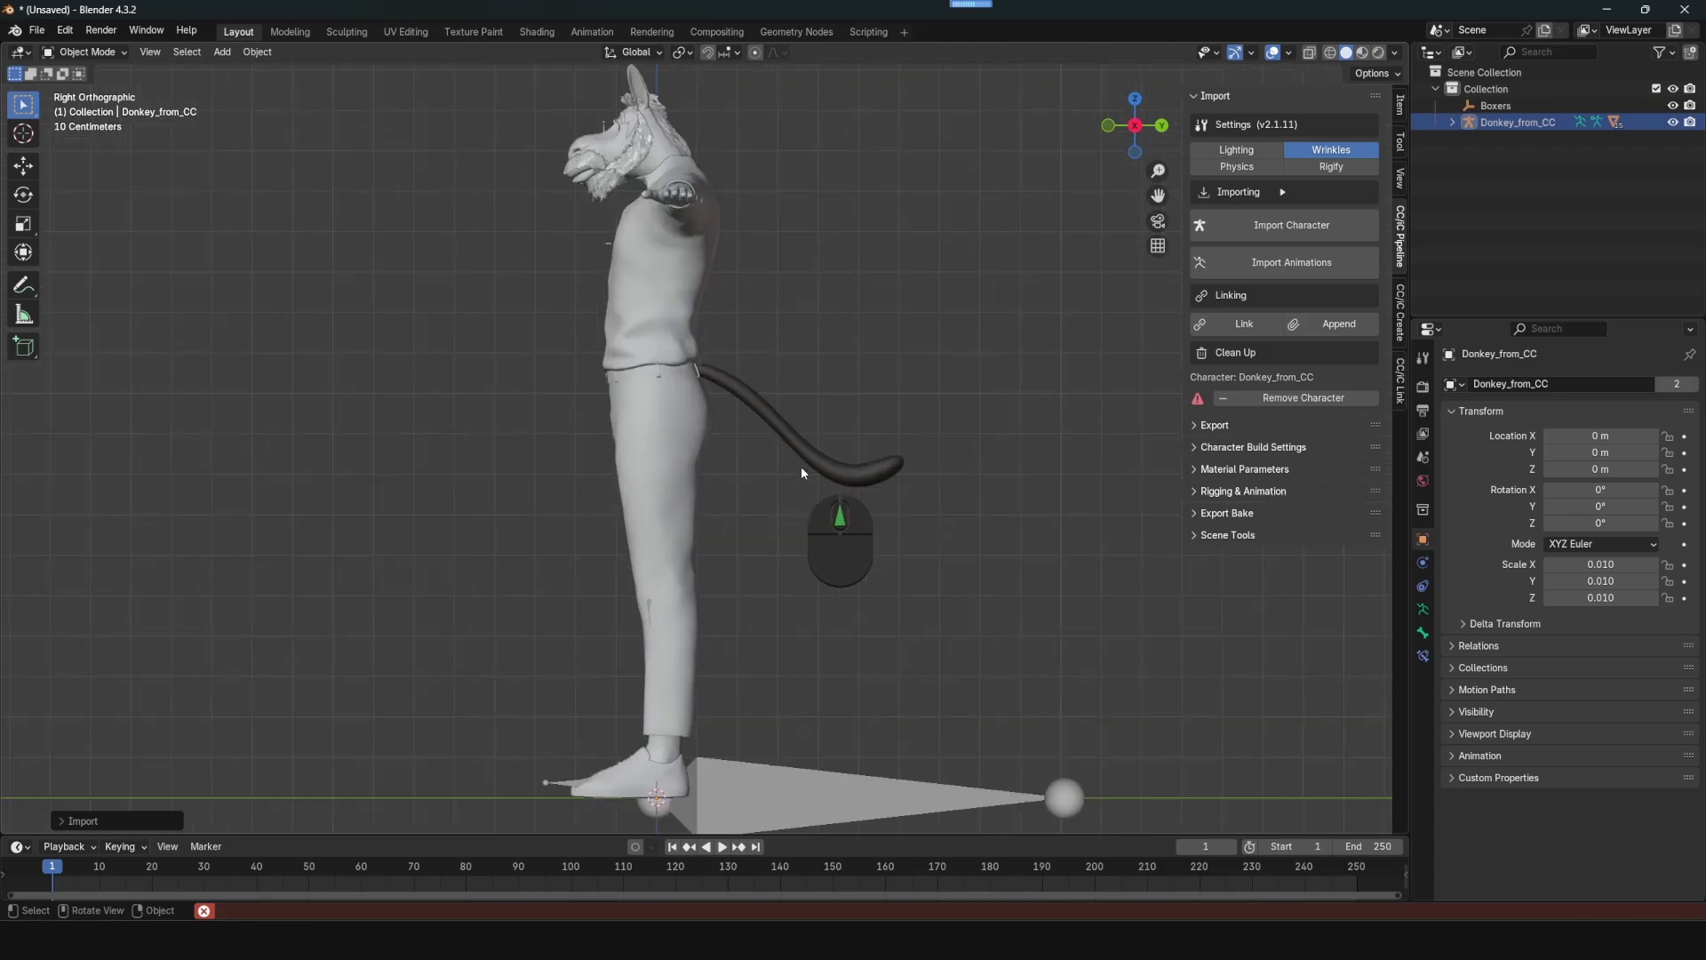
pyautogui.scroll(6, 866, 510)
pyautogui.keyDown('shift'); pyautogui.moveTo(896, 348); pyautogui.dragTo(782, 418, button='middle'); pyautogui.keyUp('shift')
pyautogui.keyDown('shift'); pyautogui.moveTo(323, 439); pyautogui.dragTo(381, 55, button='middle'); pyautogui.keyUp('shift')
pyautogui.keyDown('shift'); pyautogui.moveTo(533, 640); pyautogui.dragTo(685, 103, button='middle'); pyautogui.keyUp('shift')
pyautogui.click(1458, 734)
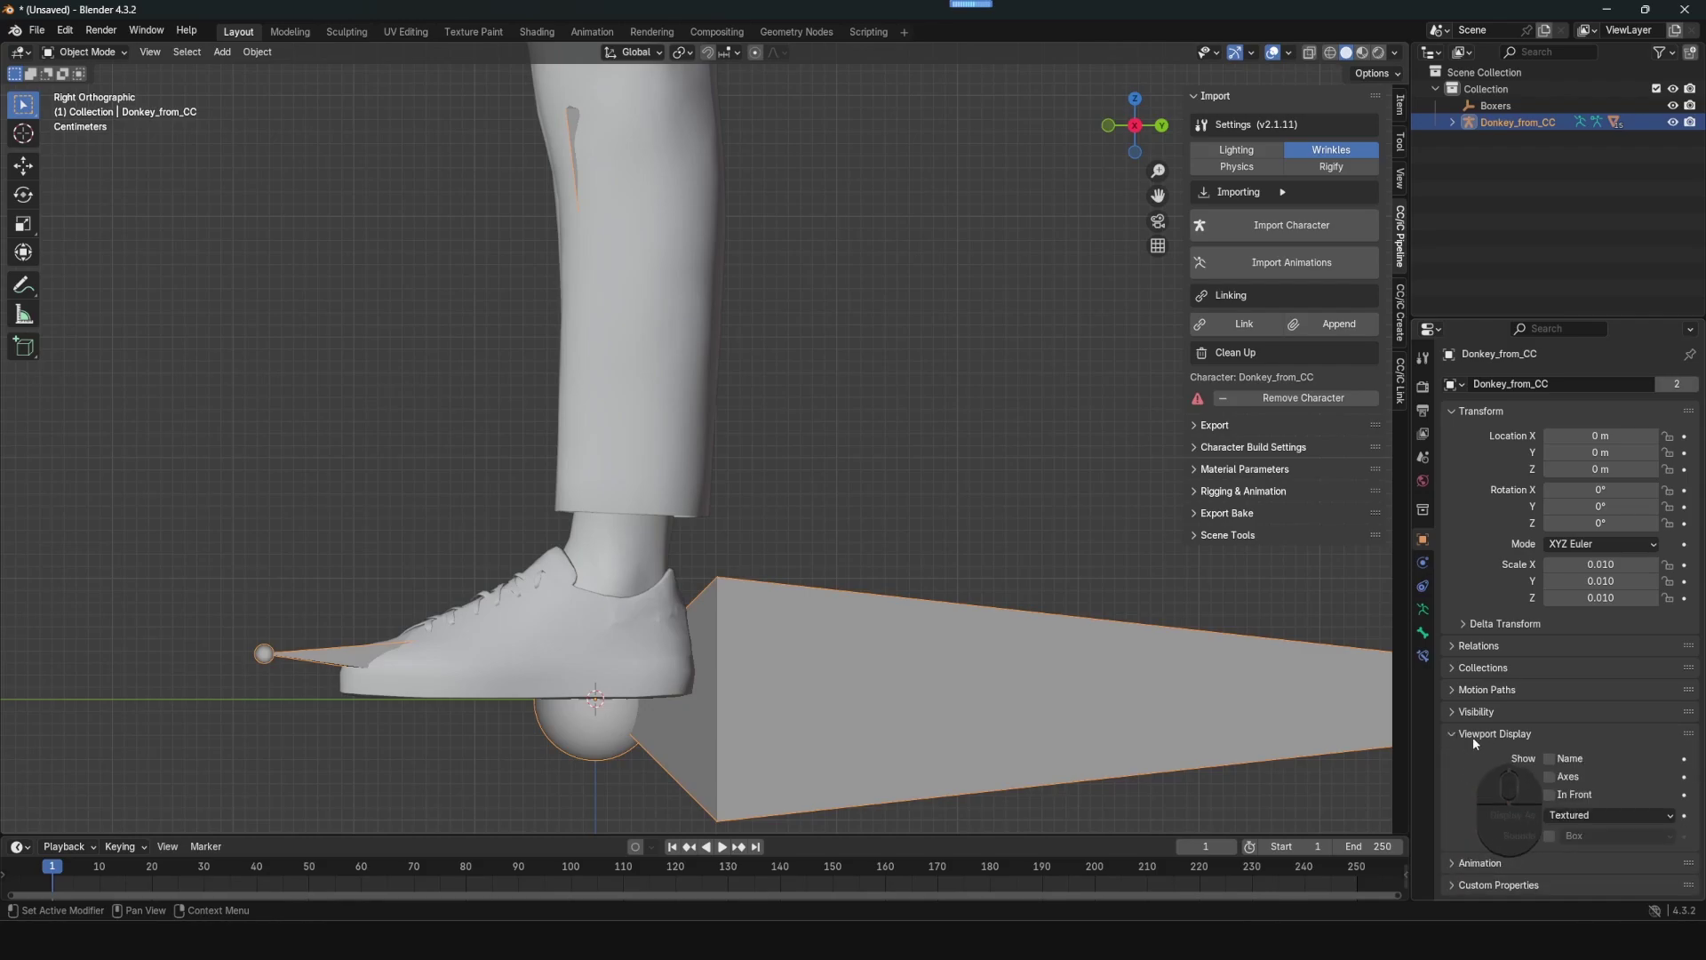
pyautogui.click(1549, 793)
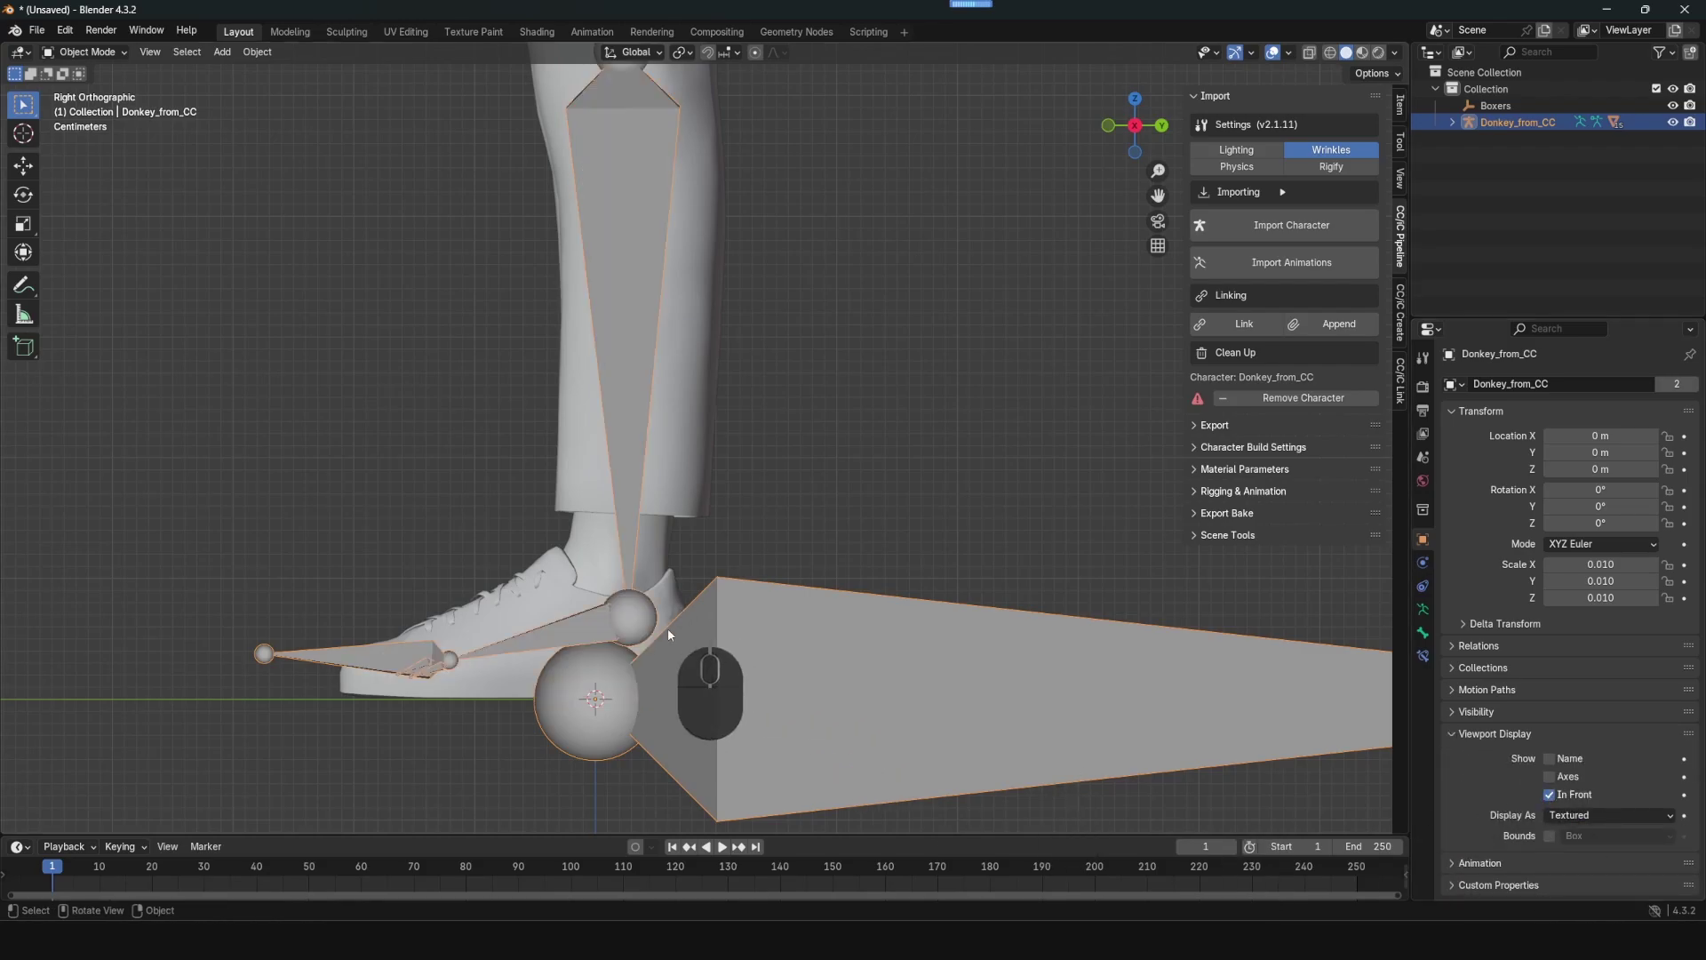
pyautogui.click(938, 427)
# - Find the CC_Base_Hip bone by filtering the scene's objects for "hip", select it, and switch the armature to Edit Mode
pyautogui.keyDown('shift'); pyautogui.moveTo(886, 231); pyautogui.dragTo(931, 631, button='middle'); pyautogui.keyUp('shift')
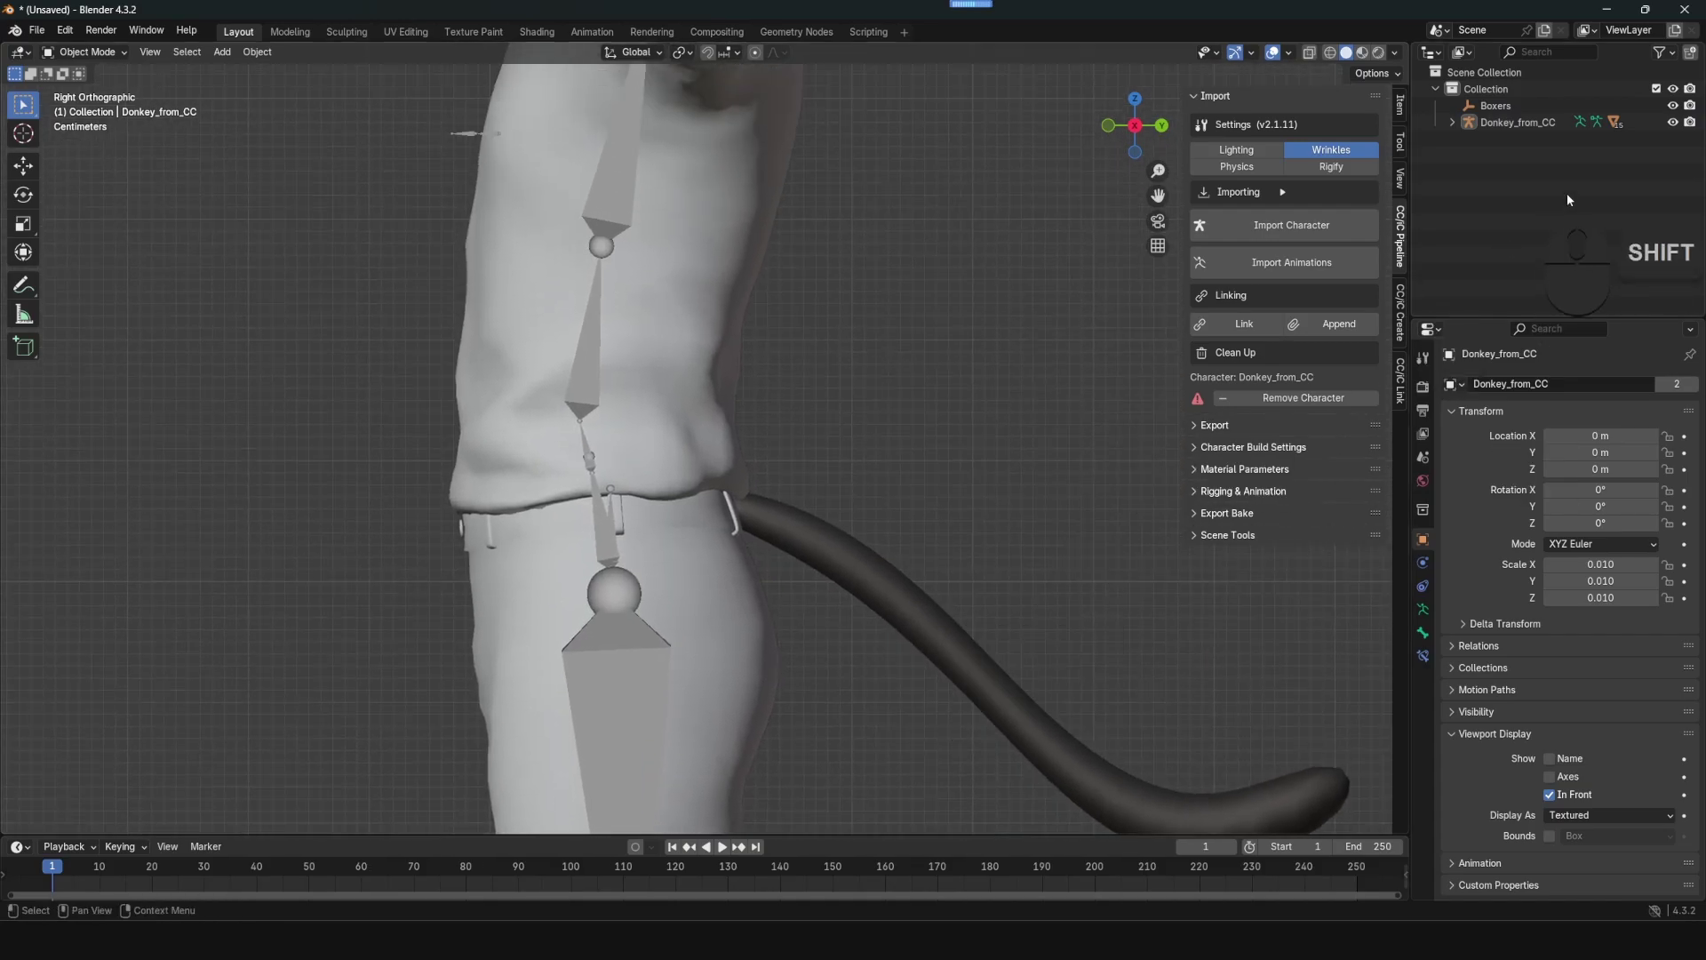
pyautogui.write('hip')
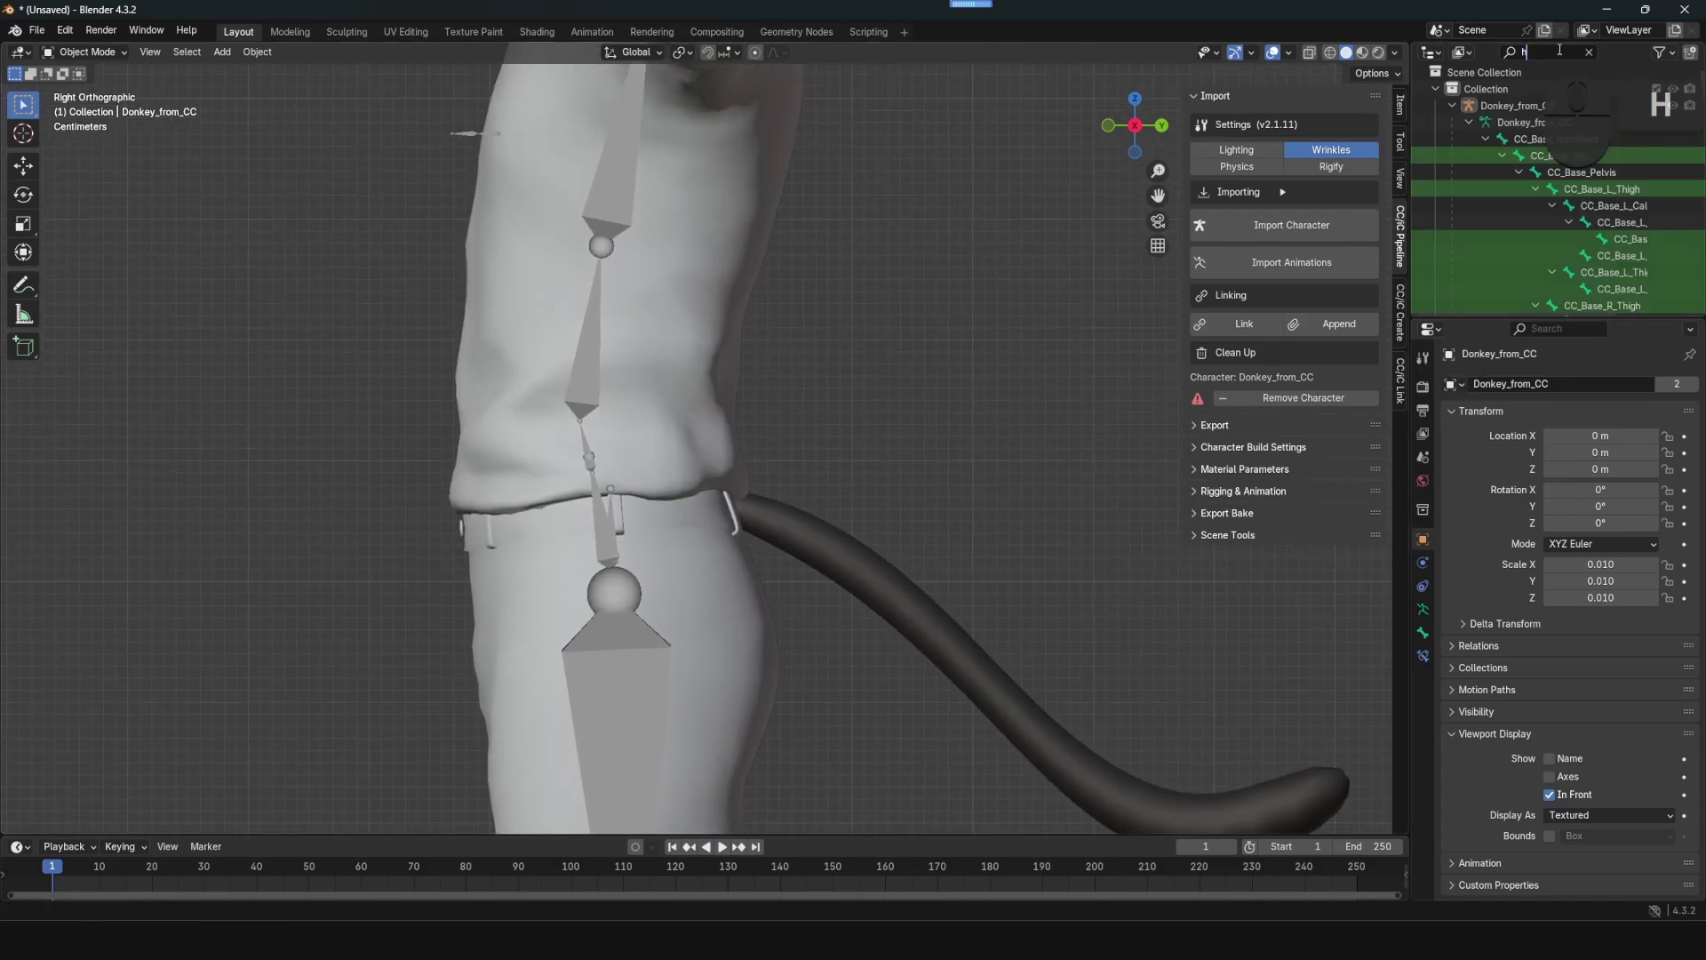
pyautogui.click(1581, 161)
pyautogui.click(86, 52)
pyautogui.click(86, 89)
# - Extrude a bone about 0.126 m long from the hip bone to the tail's base, and another about 0.066 m long into the tail
pyautogui.scroll(3, 719, 533)
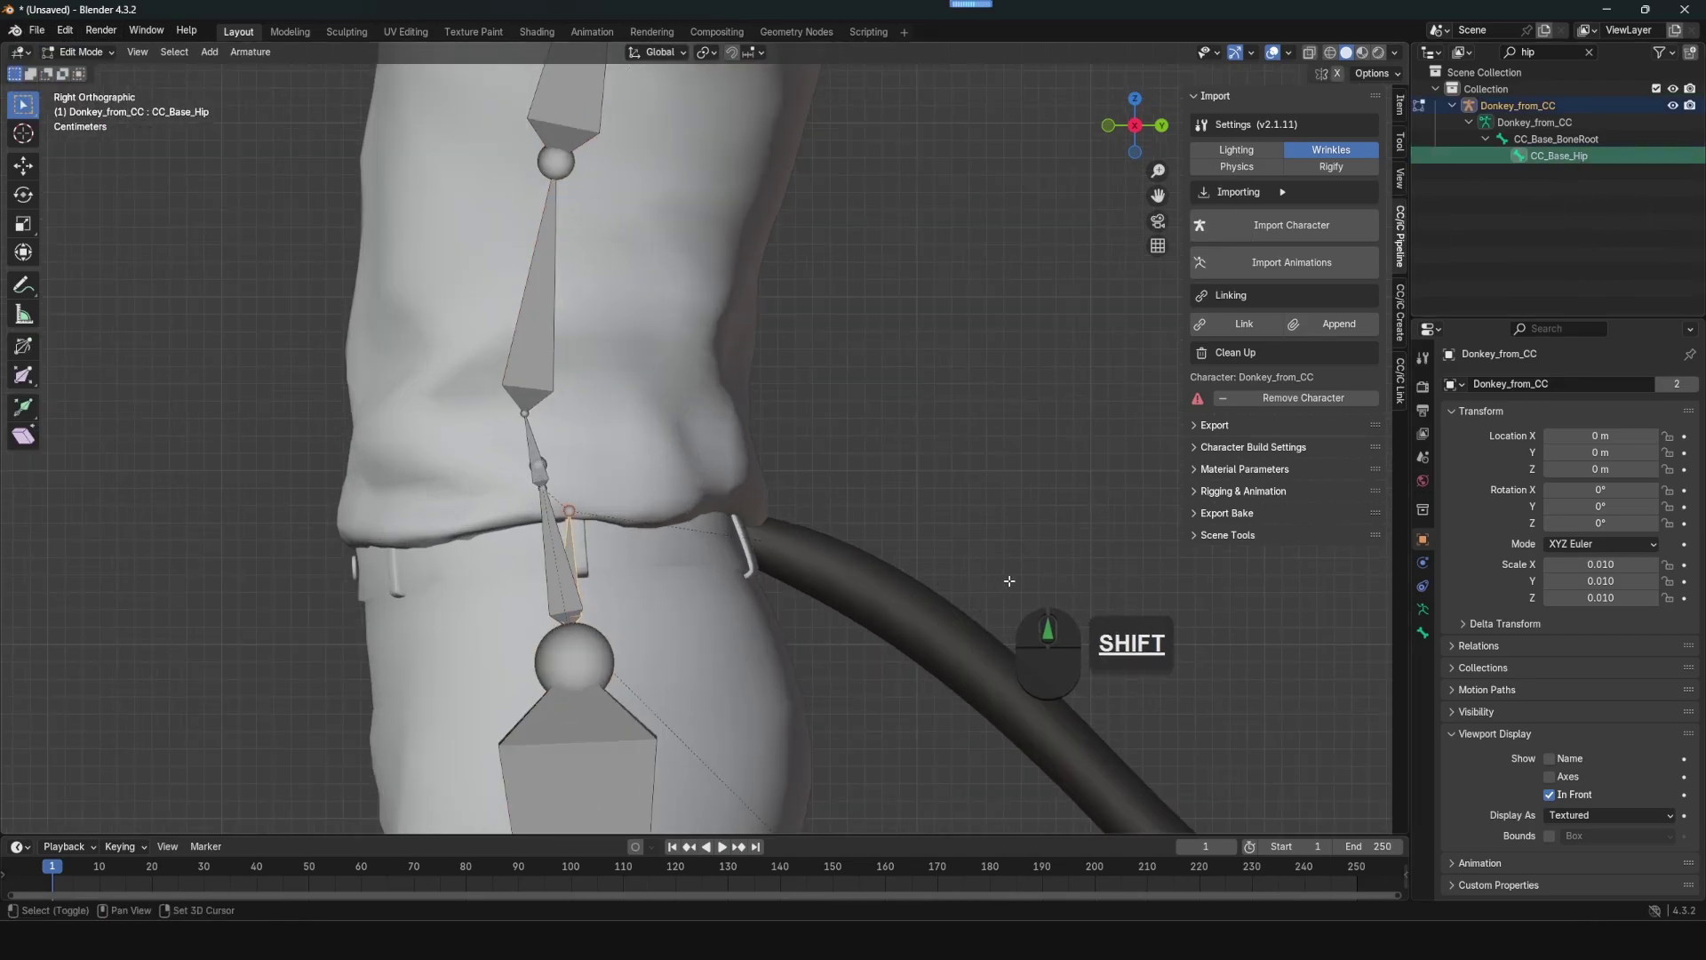
pyautogui.keyDown('shift'); pyautogui.moveTo(1009, 581); pyautogui.dragTo(819, 416, button='middle'); pyautogui.keyUp('shift')
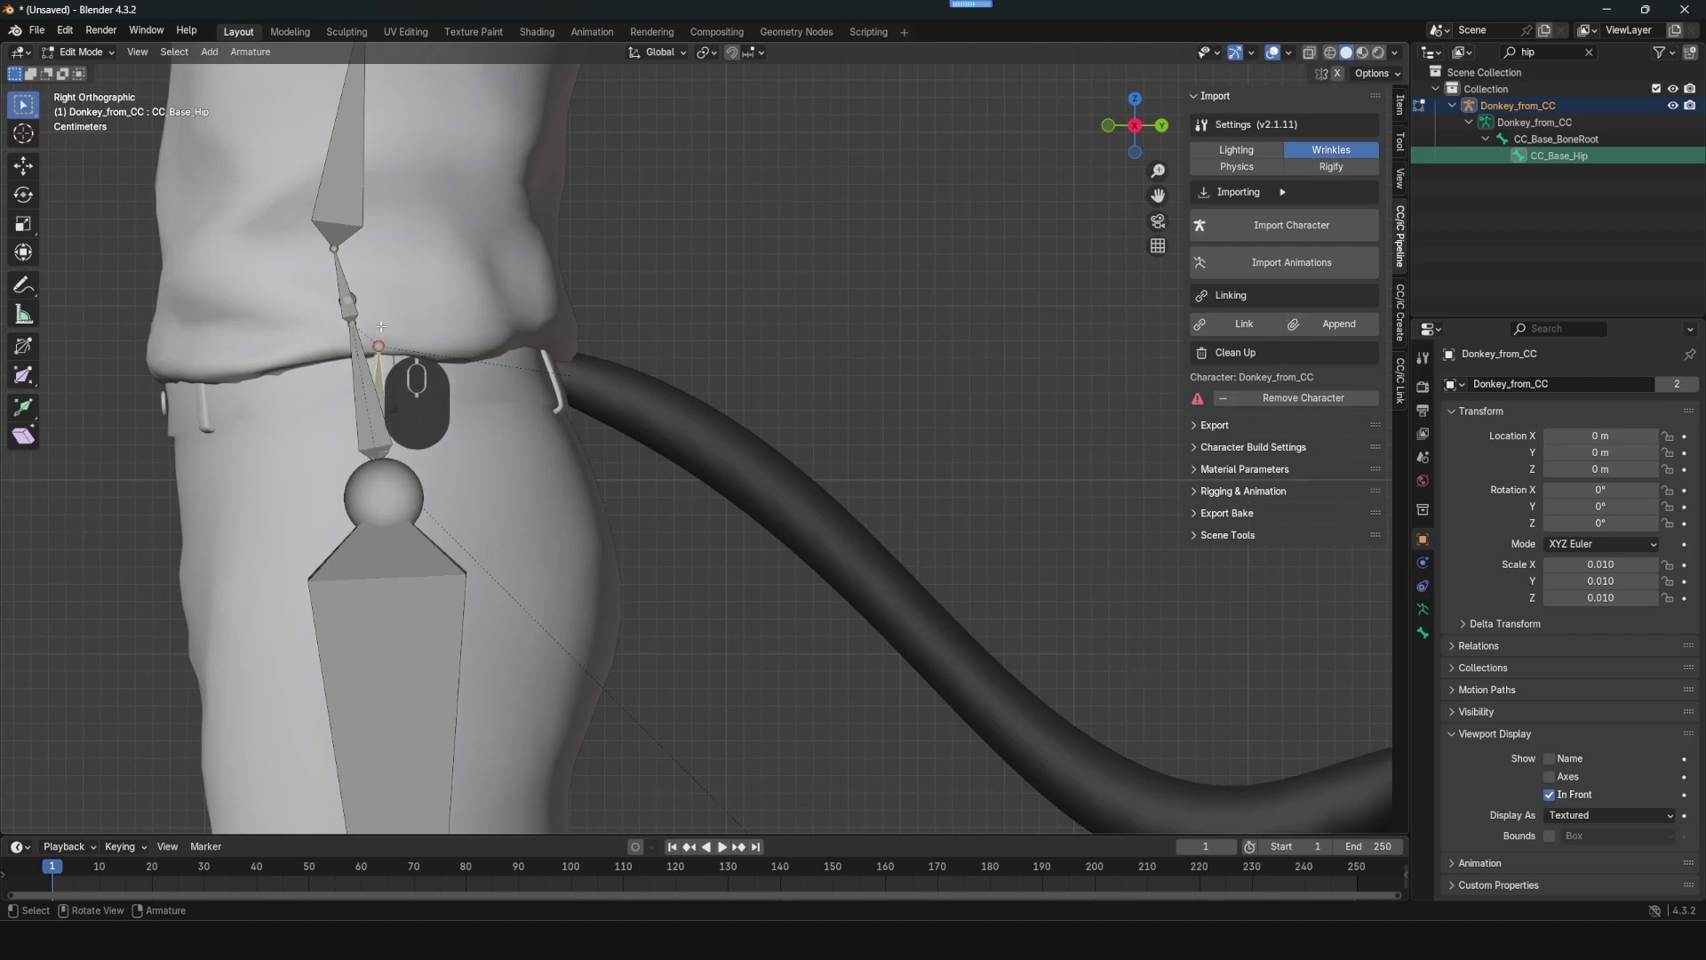
pyautogui.press('e')
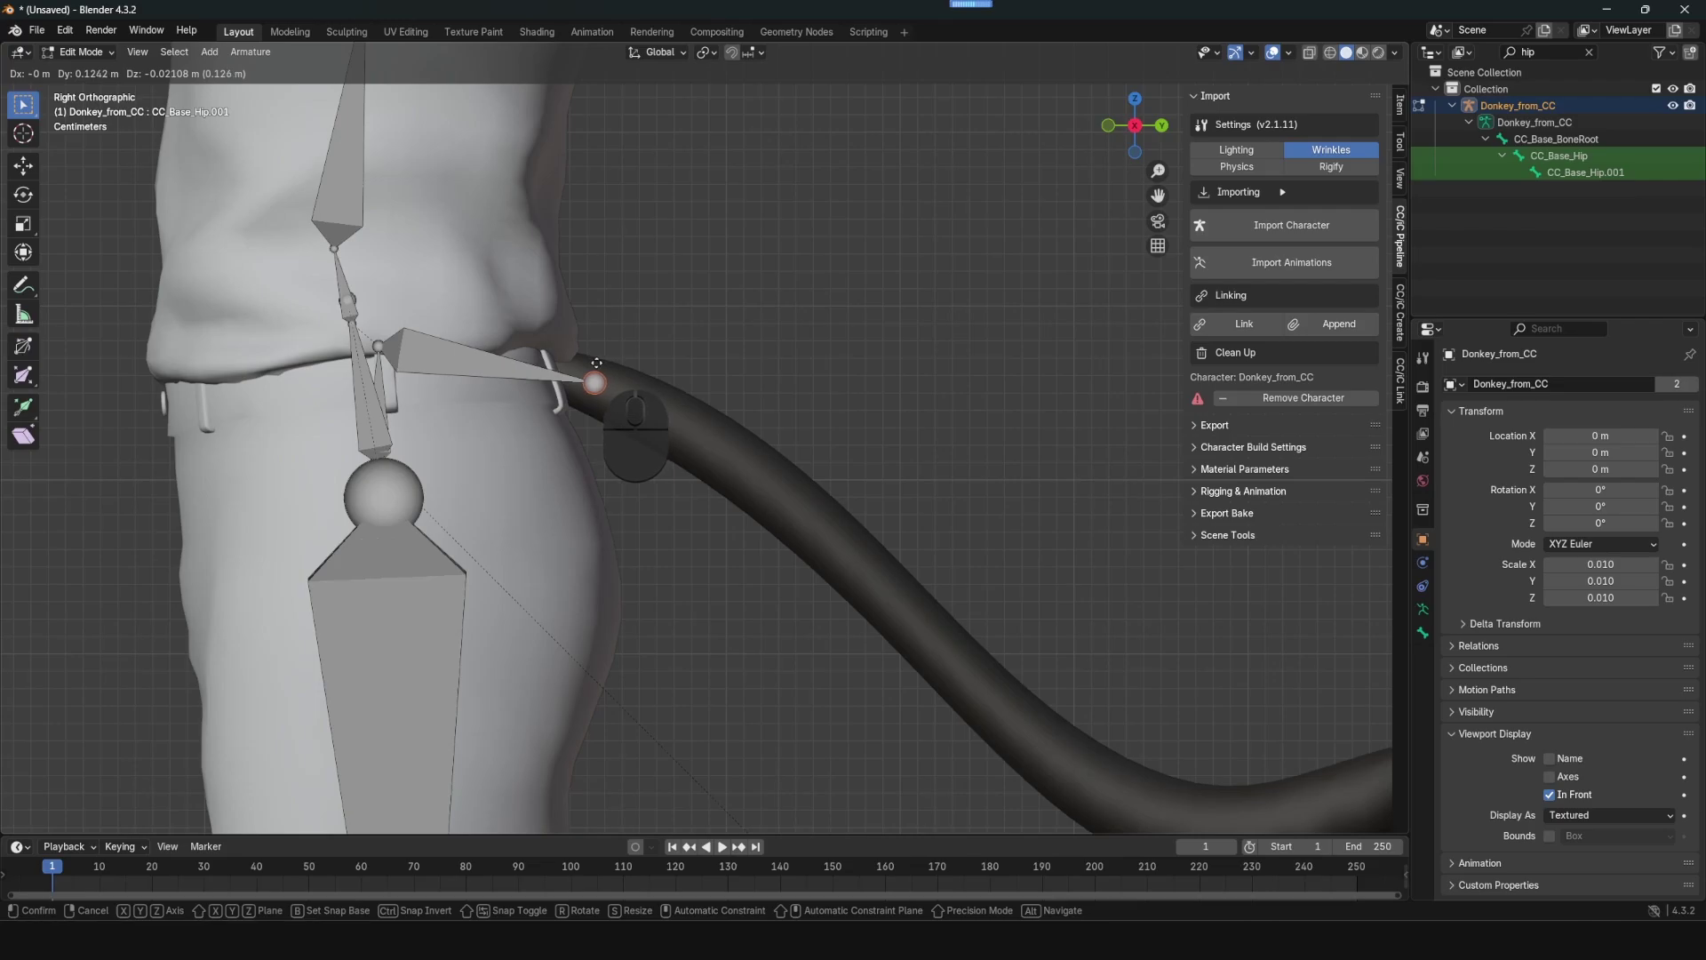
pyautogui.click(597, 362)
pyautogui.press('e')
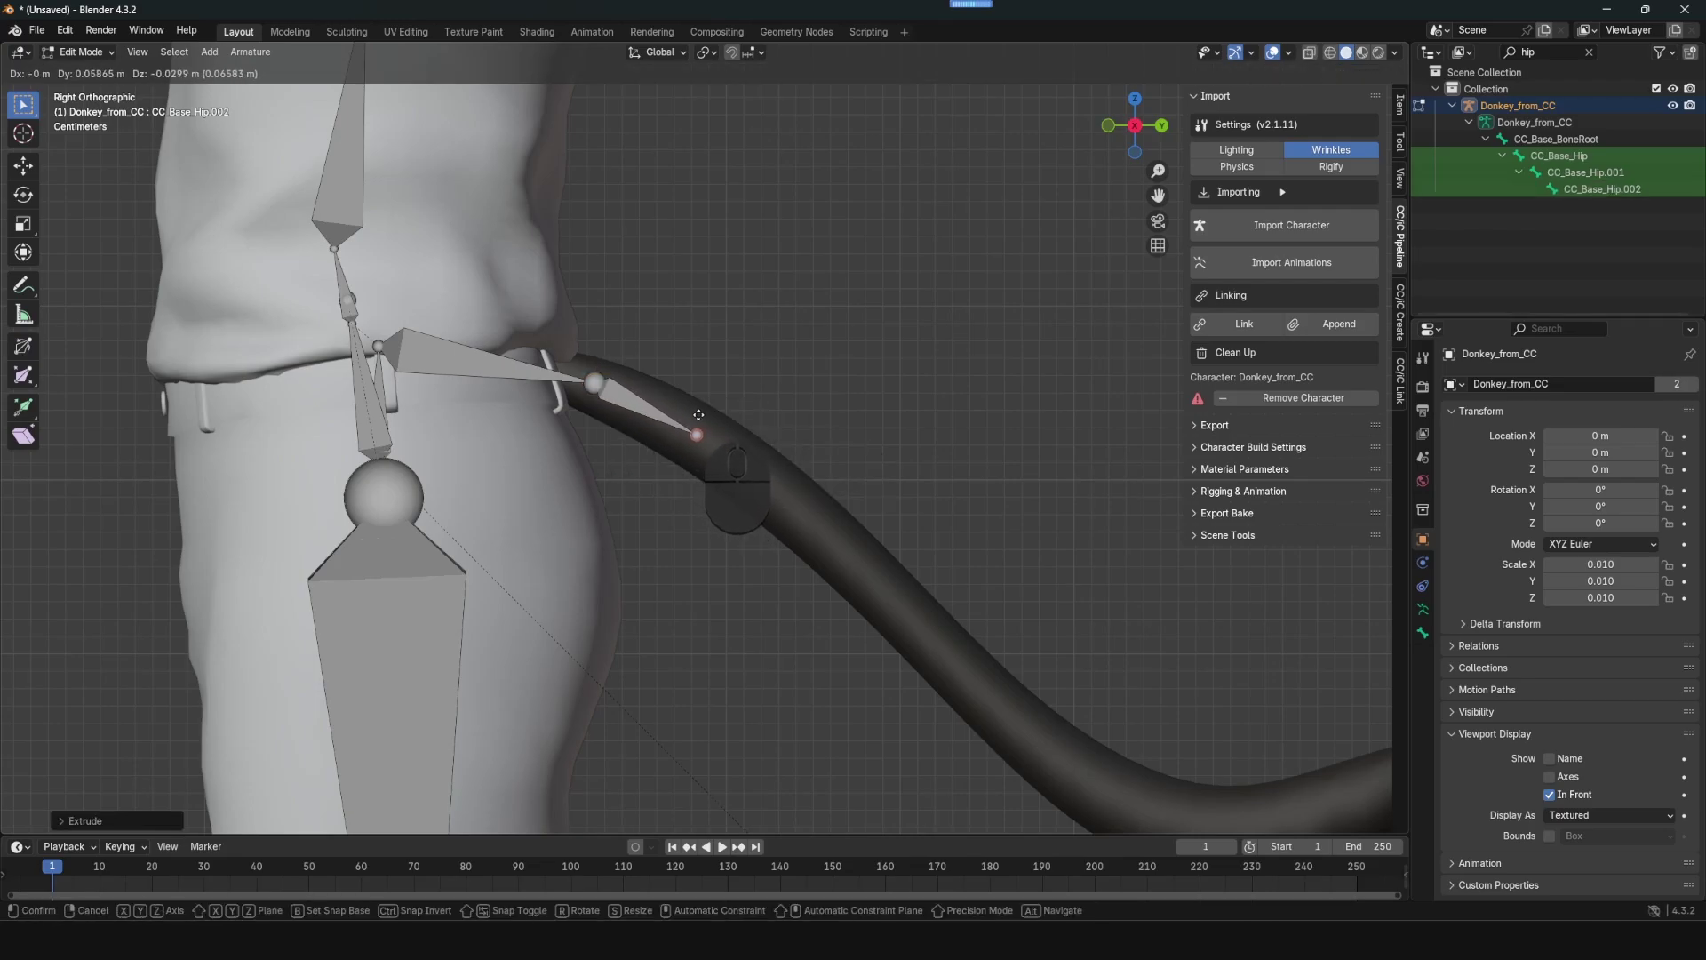
pyautogui.click(699, 415)
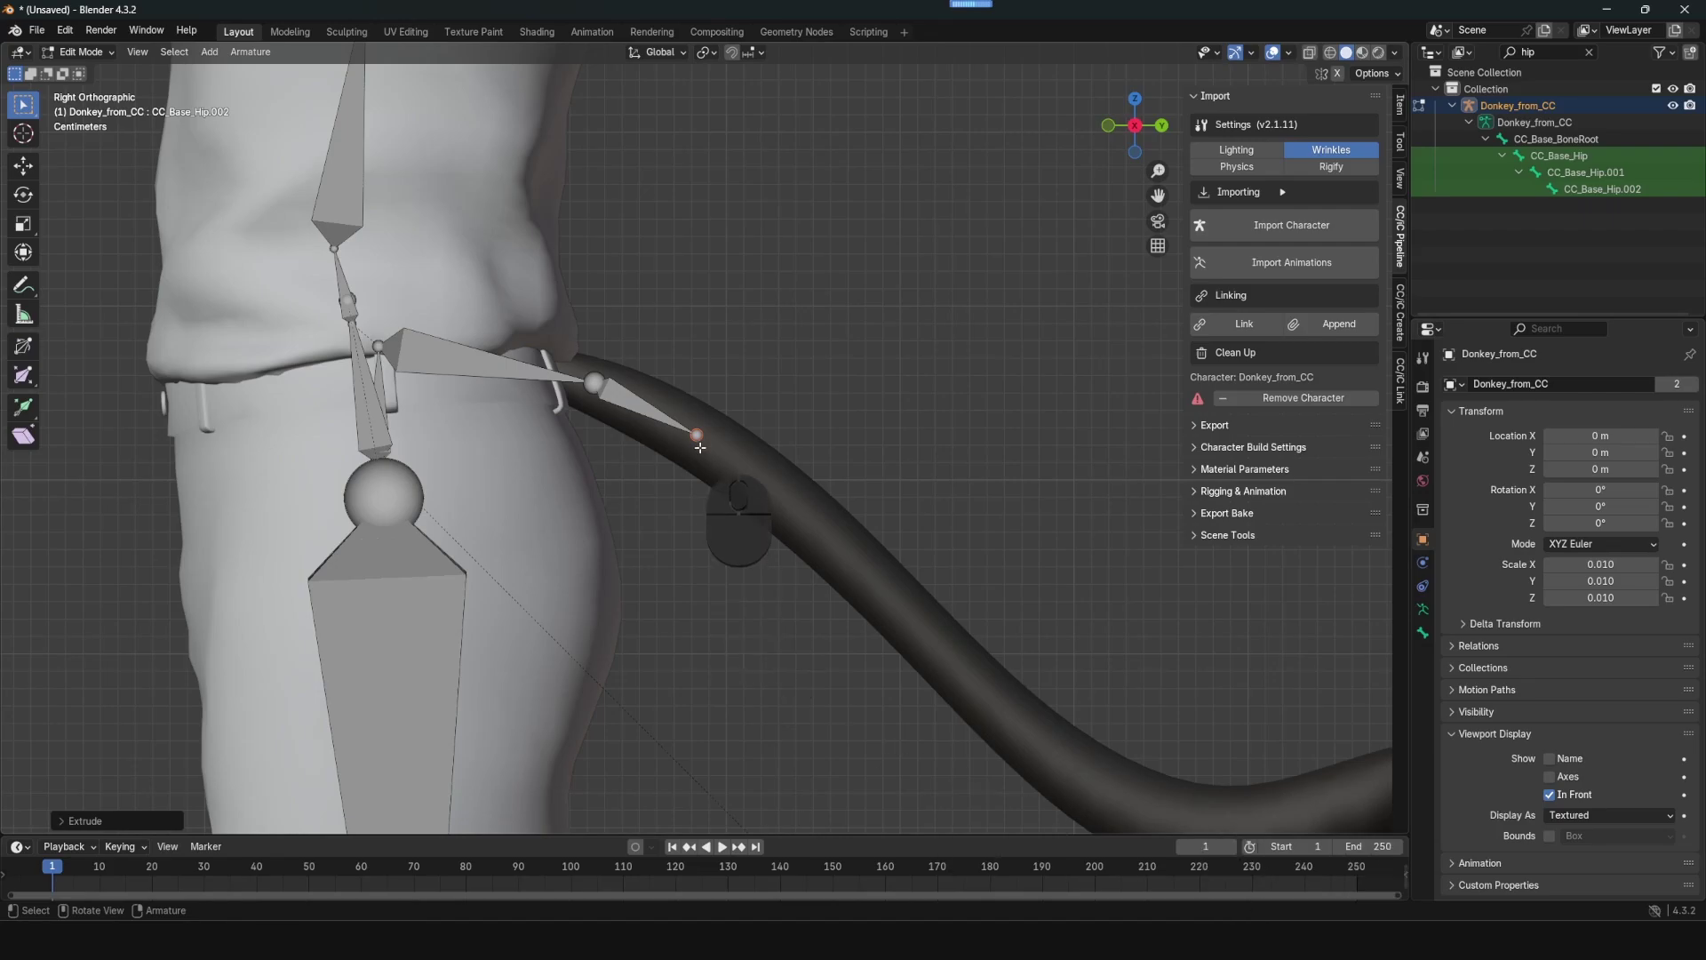
# - Extrude four more connected bones along the middle of the tail, following its curve up to the tip
pyautogui.press('e')
pyautogui.click(886, 585)
pyautogui.press('e')
pyautogui.click(1081, 786)
pyautogui.keyDown('shift'); pyautogui.moveTo(1082, 786); pyautogui.dragTo(658, 479, button='middle'); pyautogui.keyUp('shift')
pyautogui.press('e')
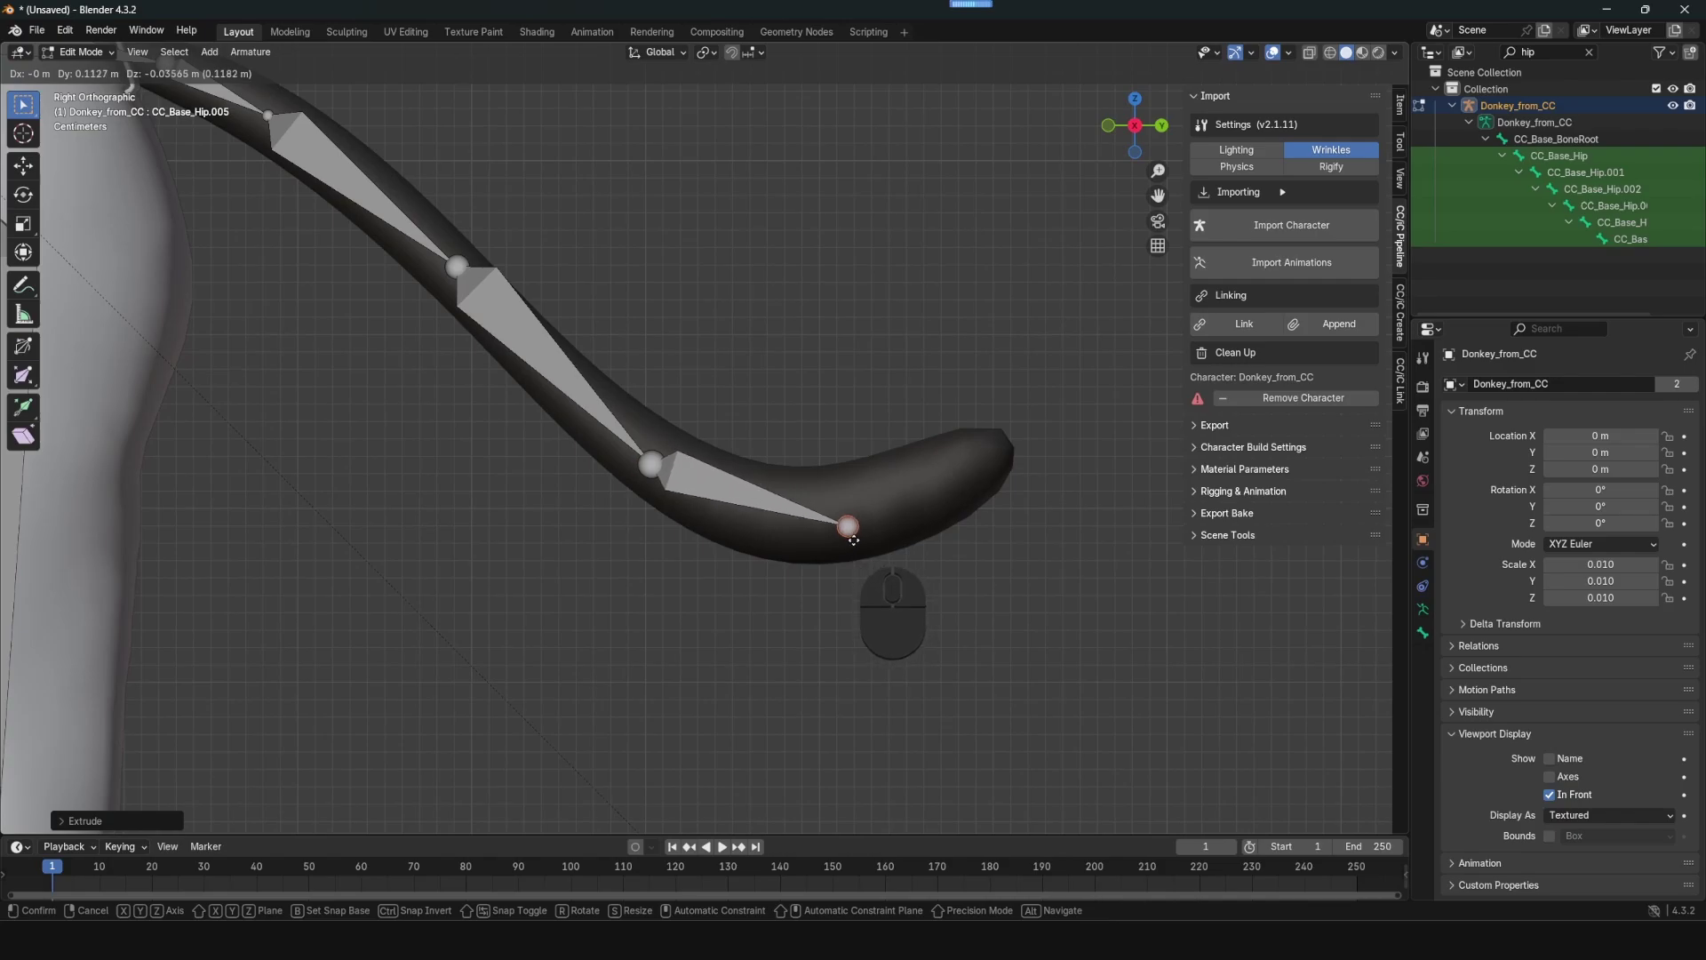
pyautogui.click(825, 528)
pyautogui.press('e')
pyautogui.click(1032, 439)
pyautogui.scroll(-1, 981, 423)
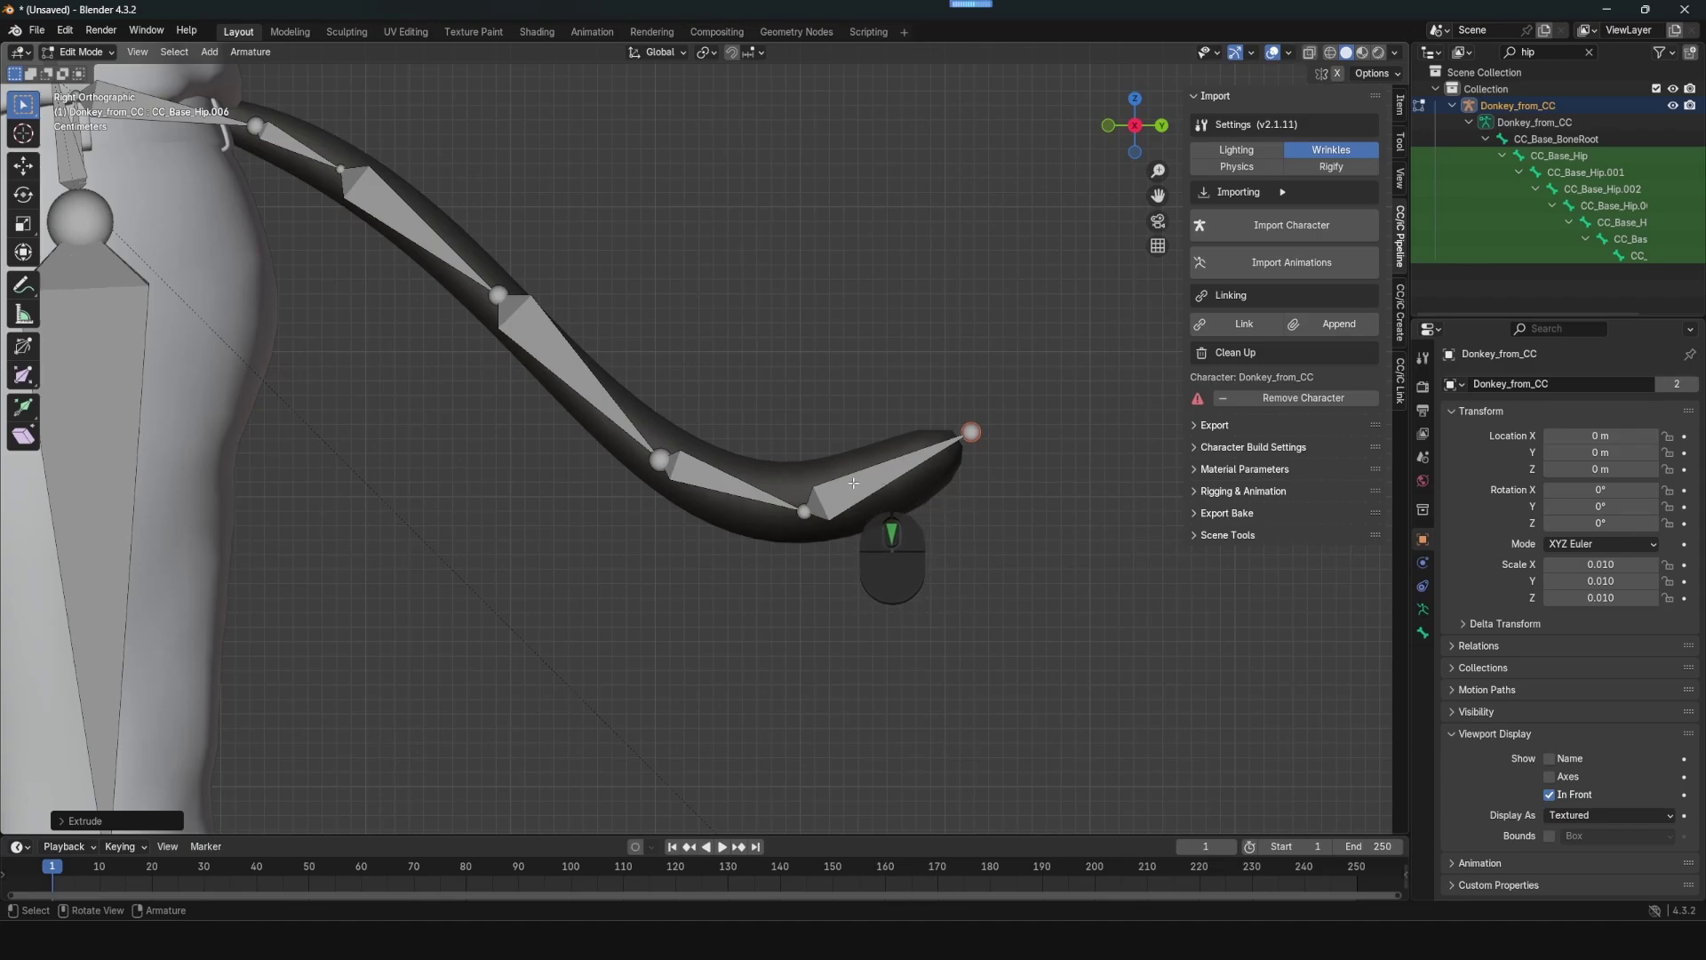
# - Extrude a short final bone past the tail's tip and return the armature to Object Mode
pyautogui.press('e')
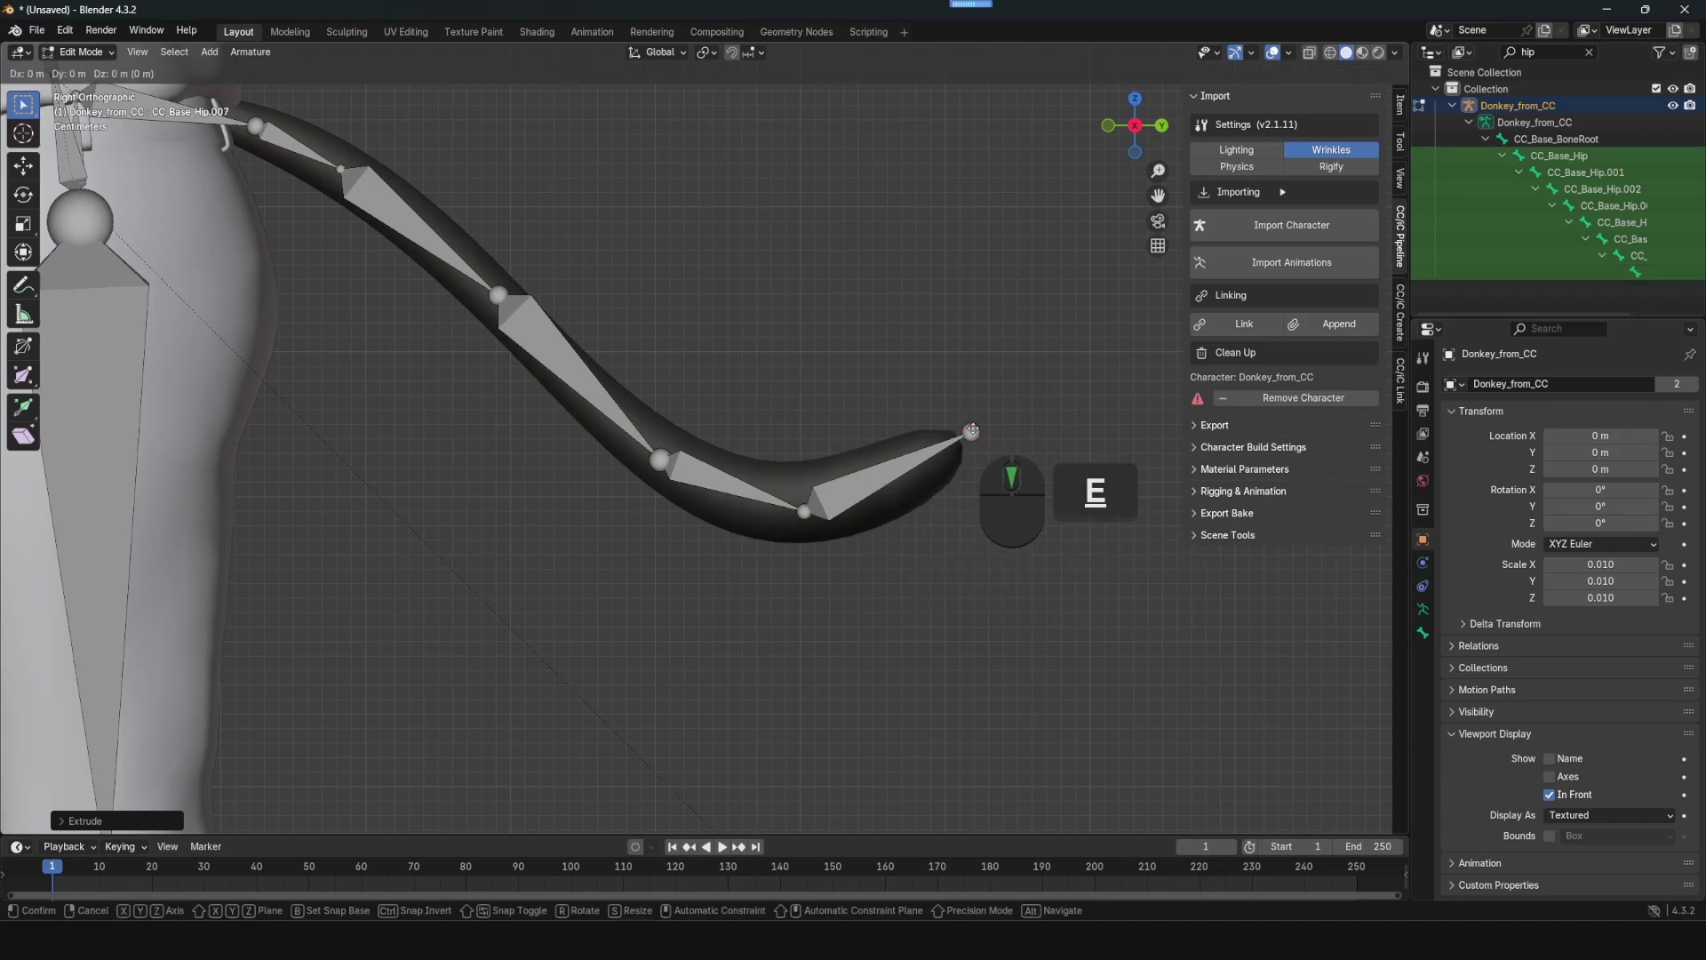
pyautogui.click(1012, 405)
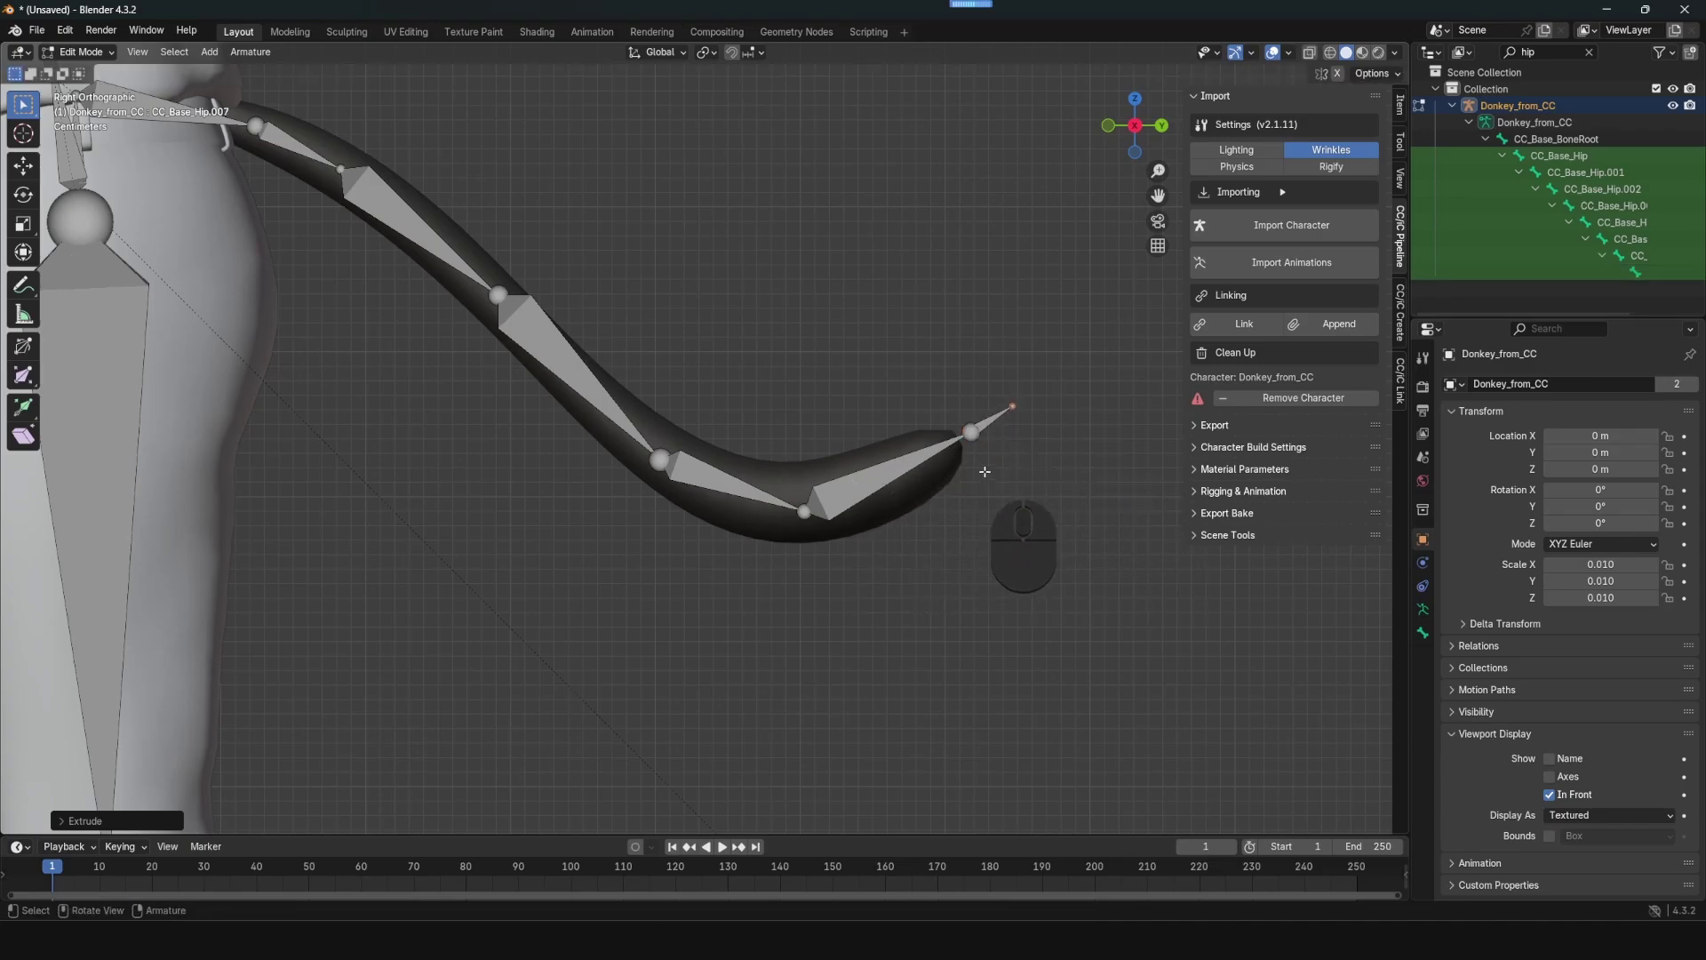
pyautogui.click(101, 56)
pyautogui.click(107, 72)
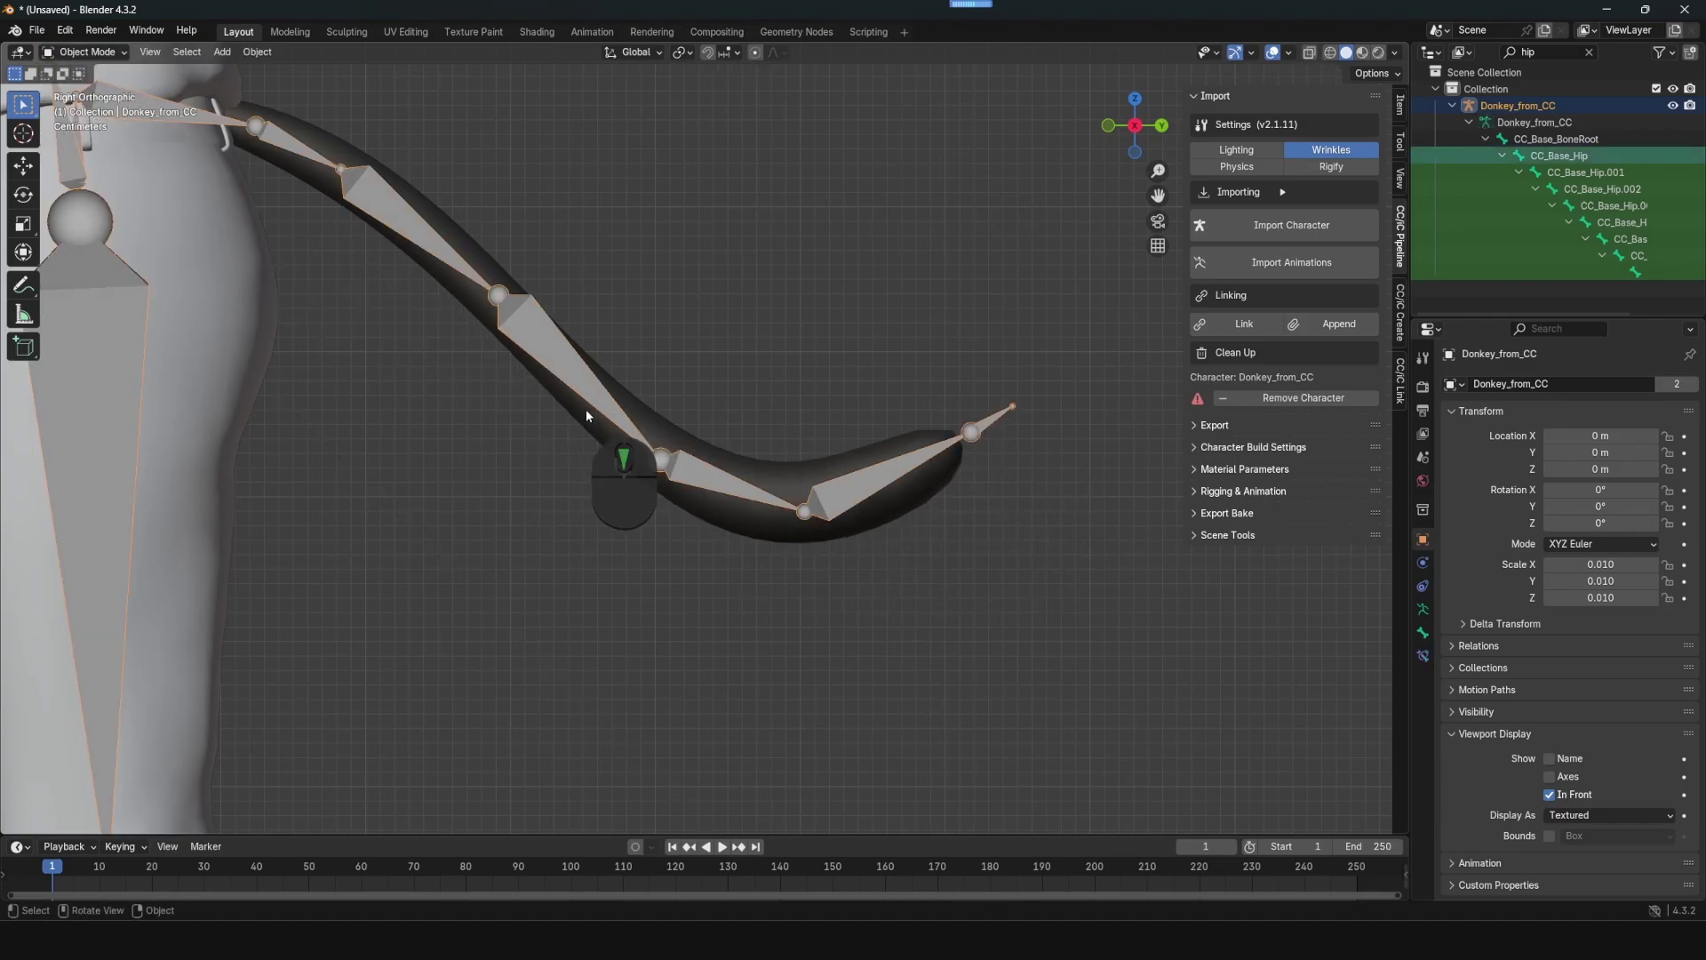
# - Save the scene as DonkeyBlenderEdit.blend in the TailTutorial folder
pyautogui.scroll(-8, 589, 407)
pyautogui.moveTo(817, 316); pyautogui.dragTo(899, 334, button='middle')
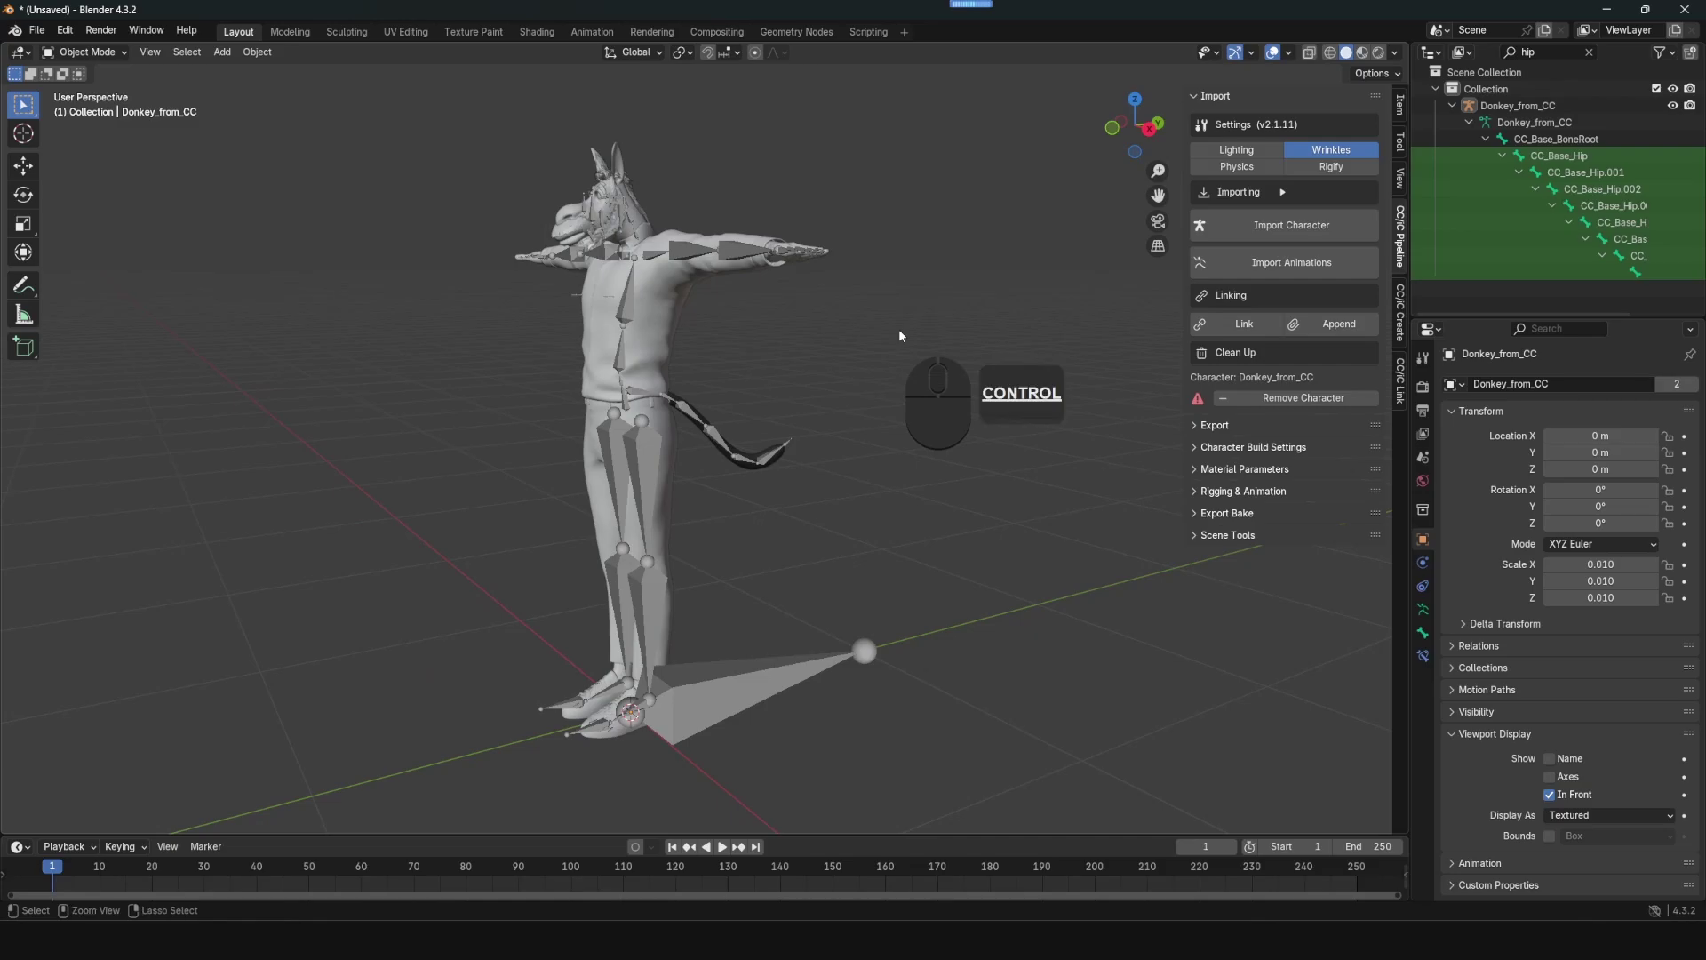
pyautogui.hotkey('ctrl', 's')
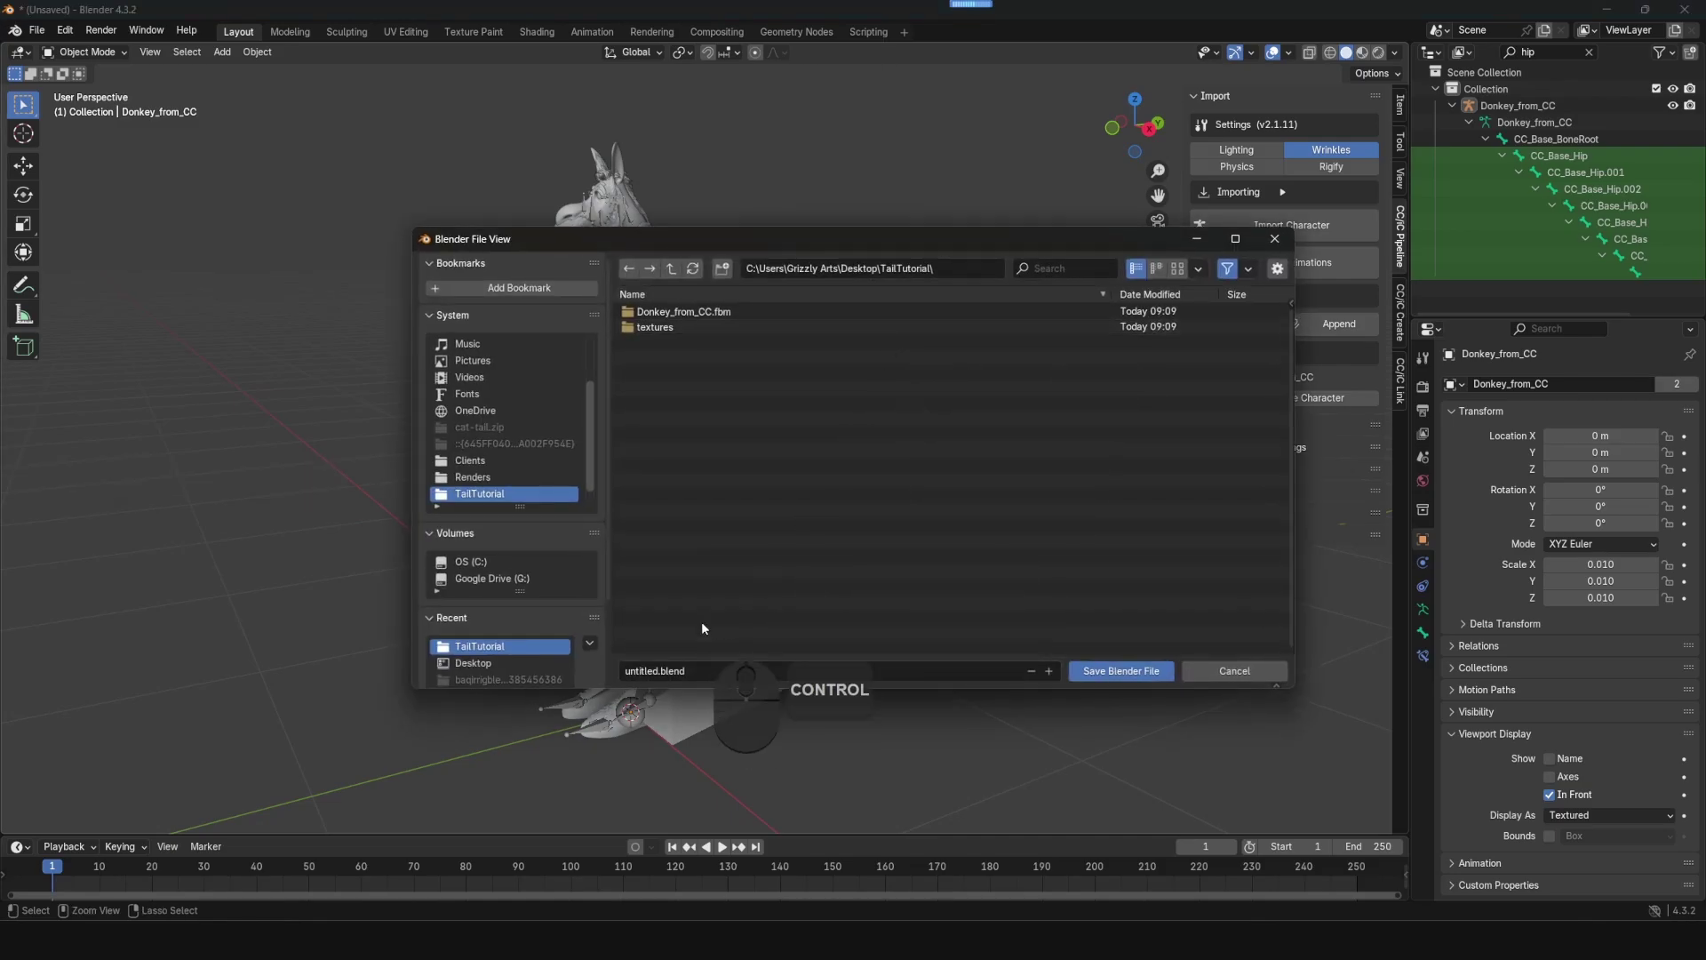
pyautogui.click(657, 670)
pyautogui.write('DonkeyBlenderEdit')
pyautogui.press('Return')
pyautogui.click(1121, 670)
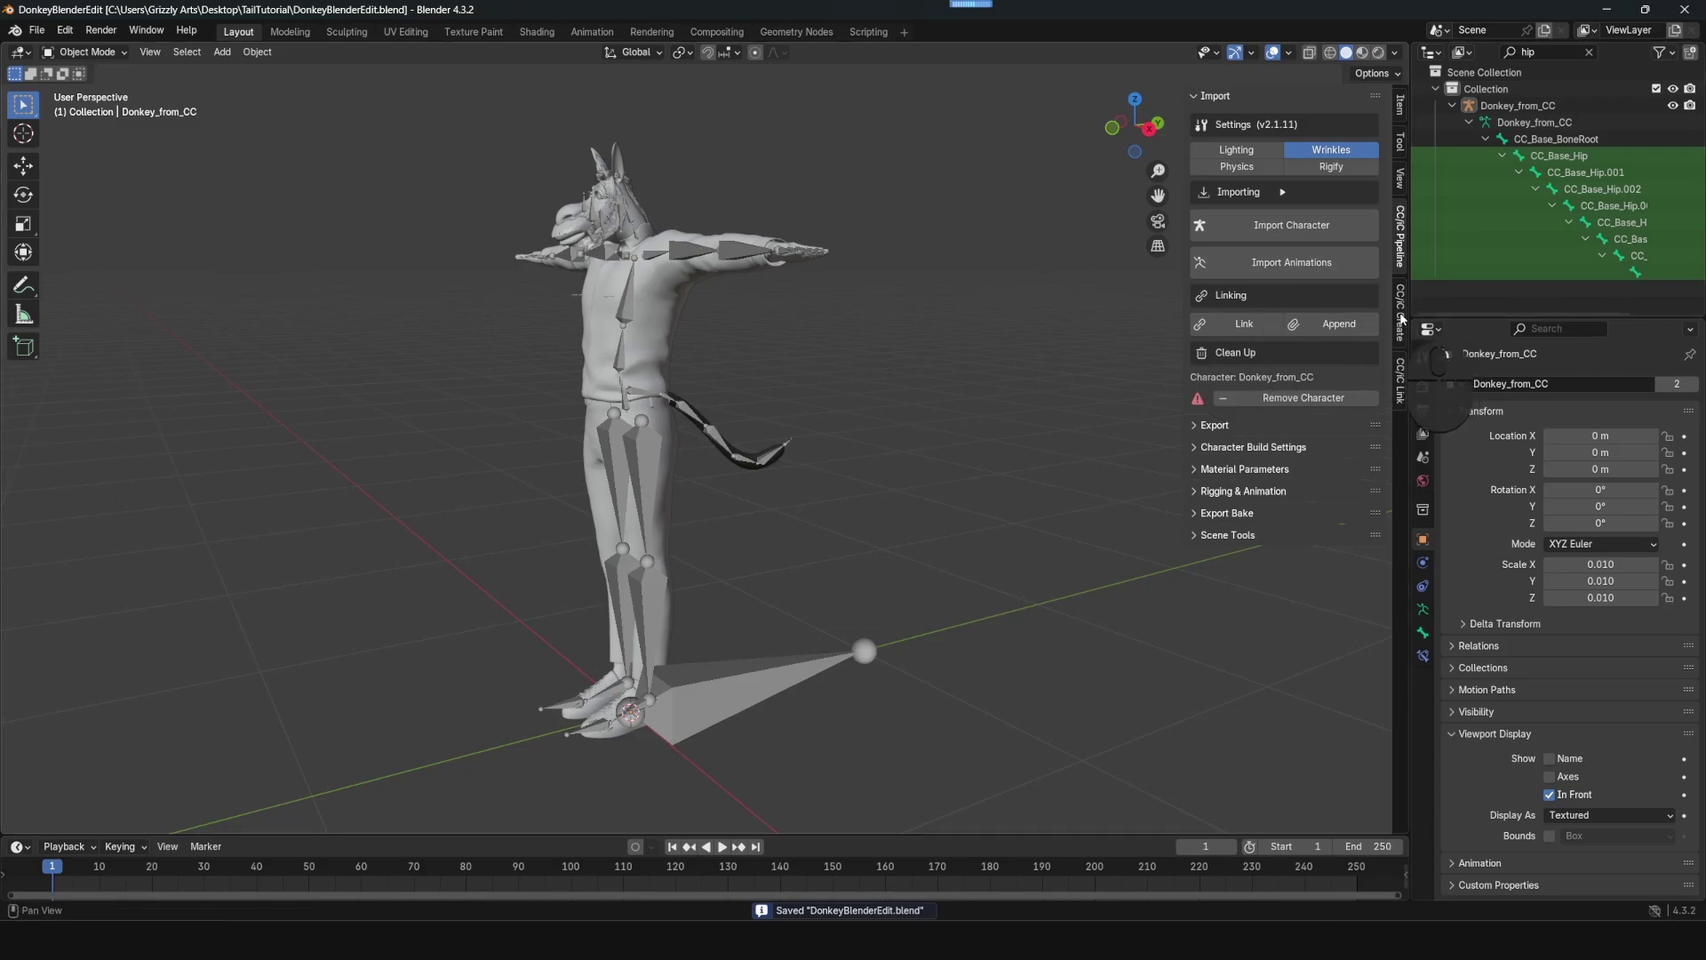
# - Examine the CC/IC Create quick export options and the hip bones CC_Base_Hip and CC_Base_Hip.001
pyautogui.click(1614, 174)
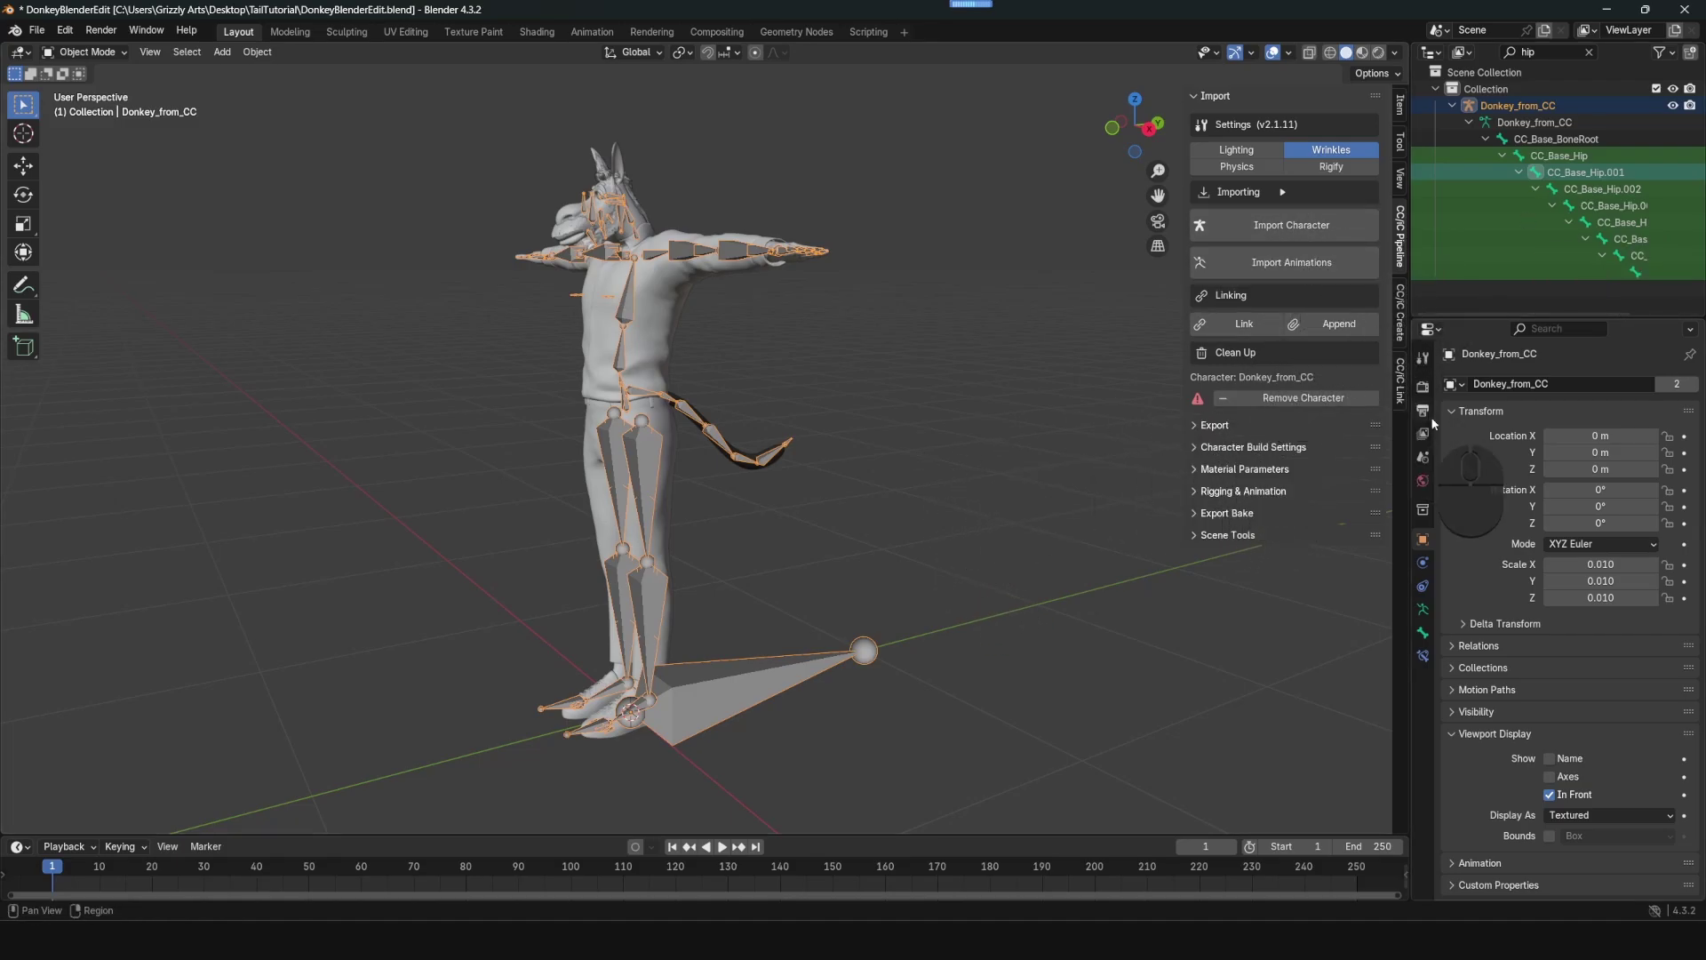
pyautogui.click(1401, 320)
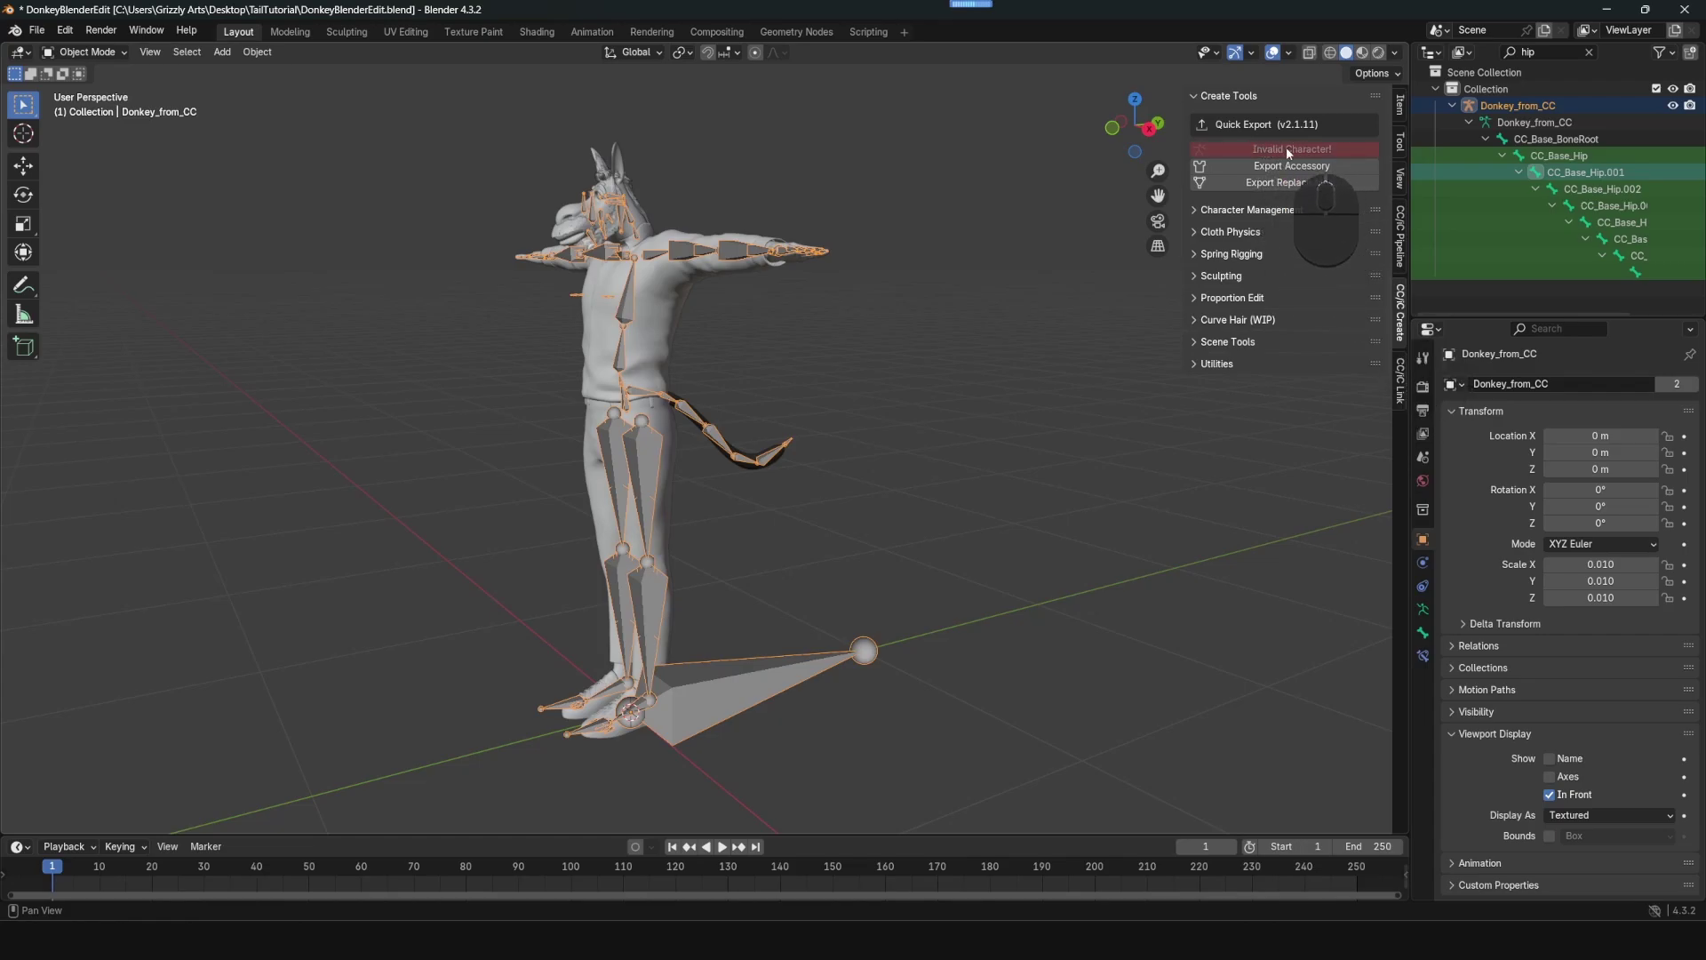
pyautogui.scroll(6, 591, 488)
pyautogui.scroll(-6, 576, 338)
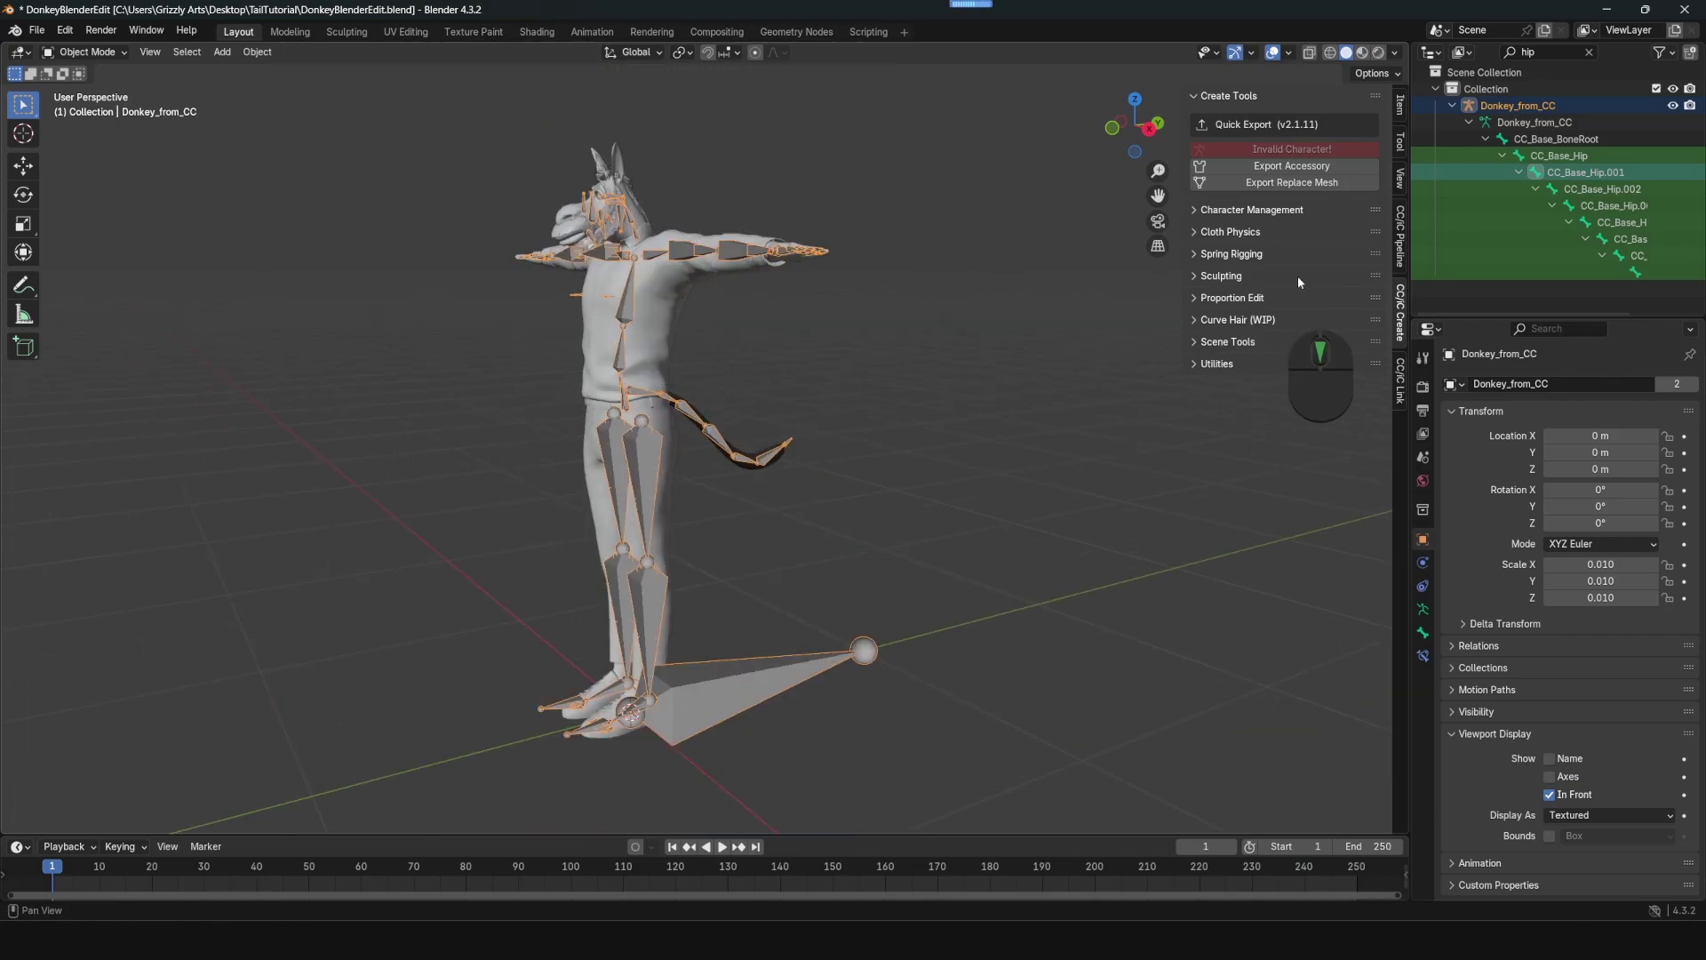
pyautogui.click(1561, 157)
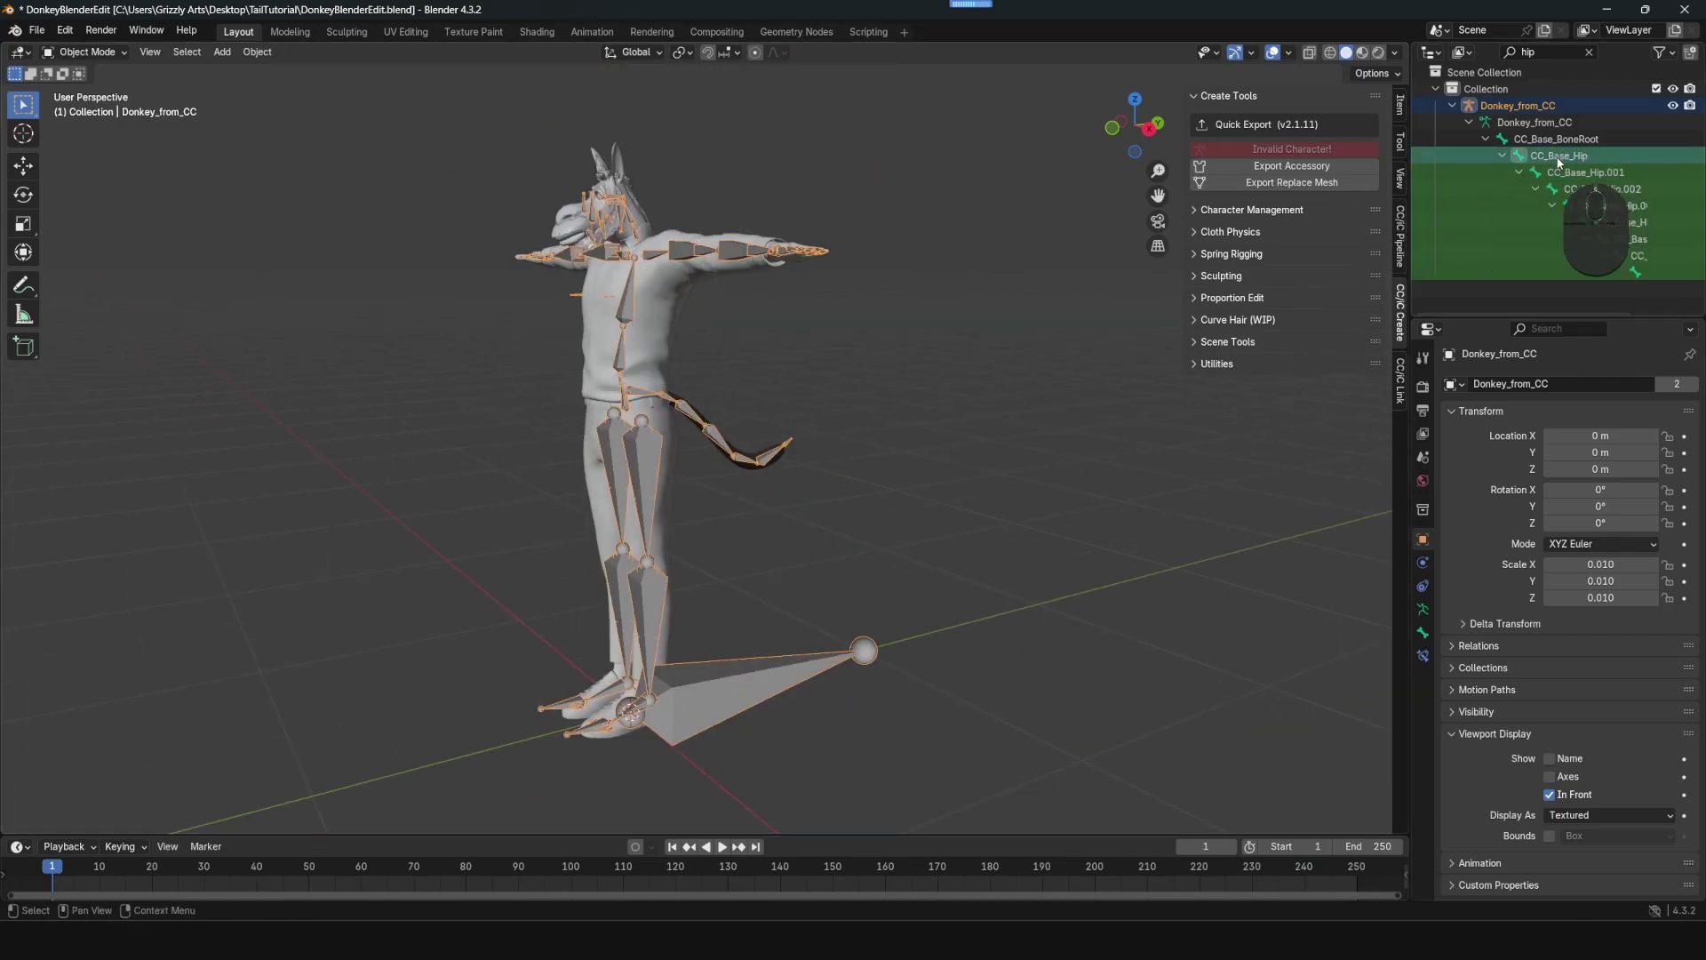
pyautogui.click(1589, 174)
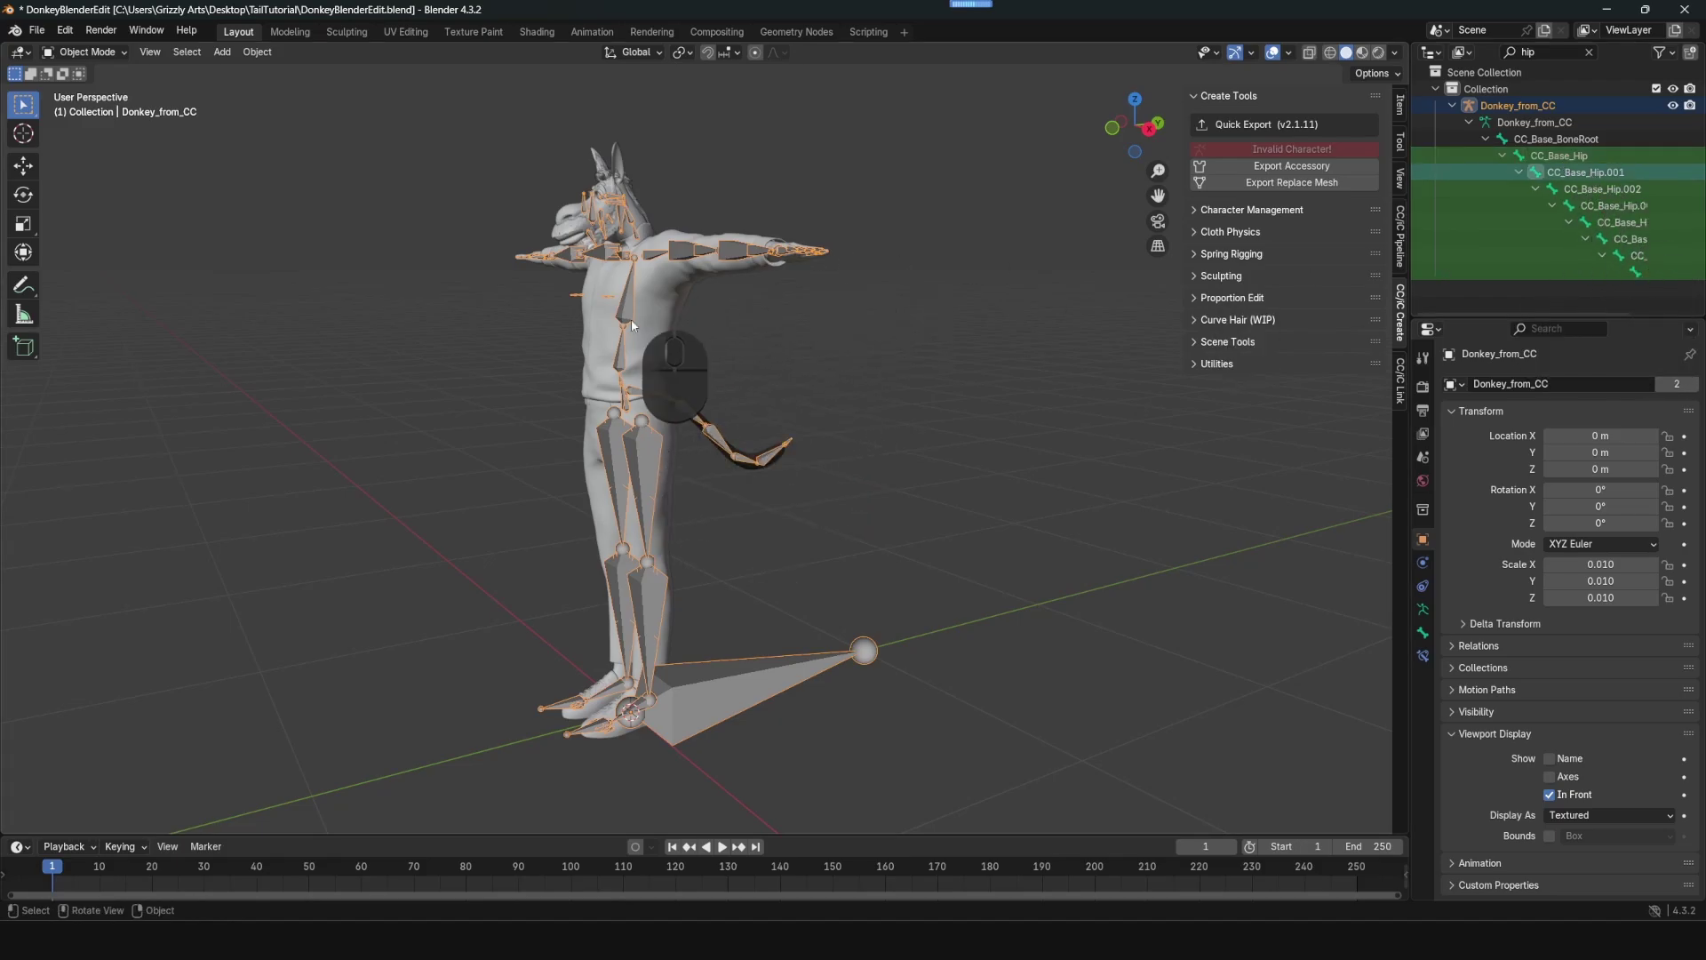
pyautogui.click(1134, 433)
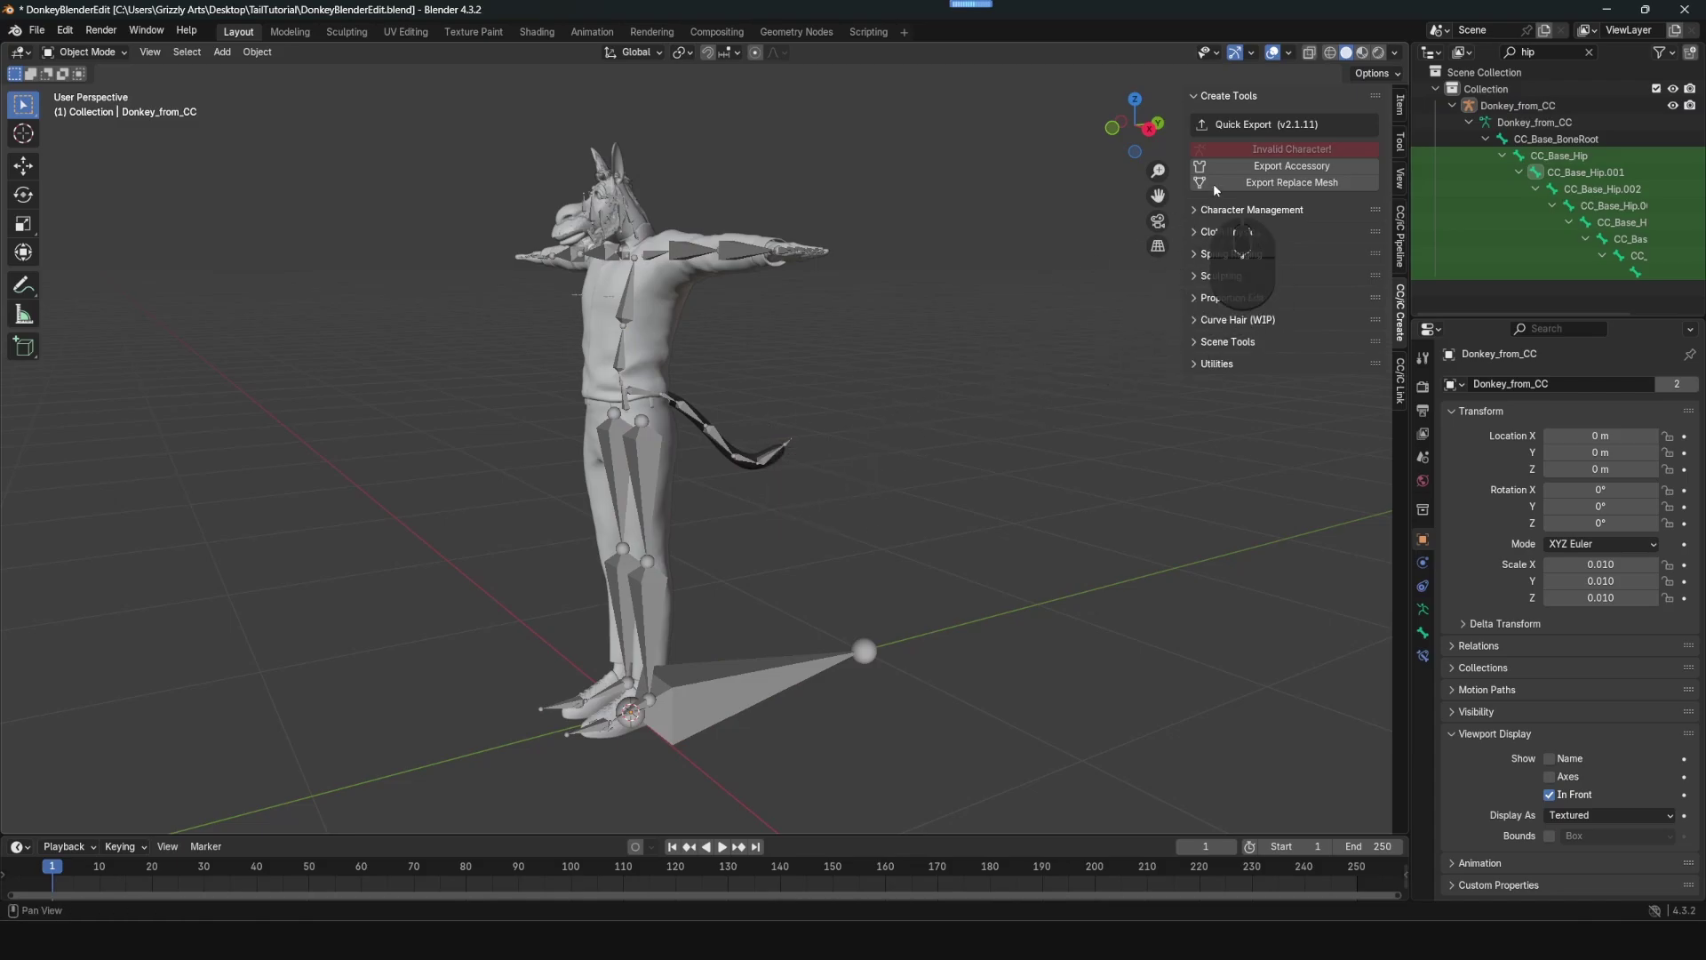
# - Edit the Donkey_from_CC character in Character Management and convert it to the Humanoid type
pyautogui.click(1195, 210)
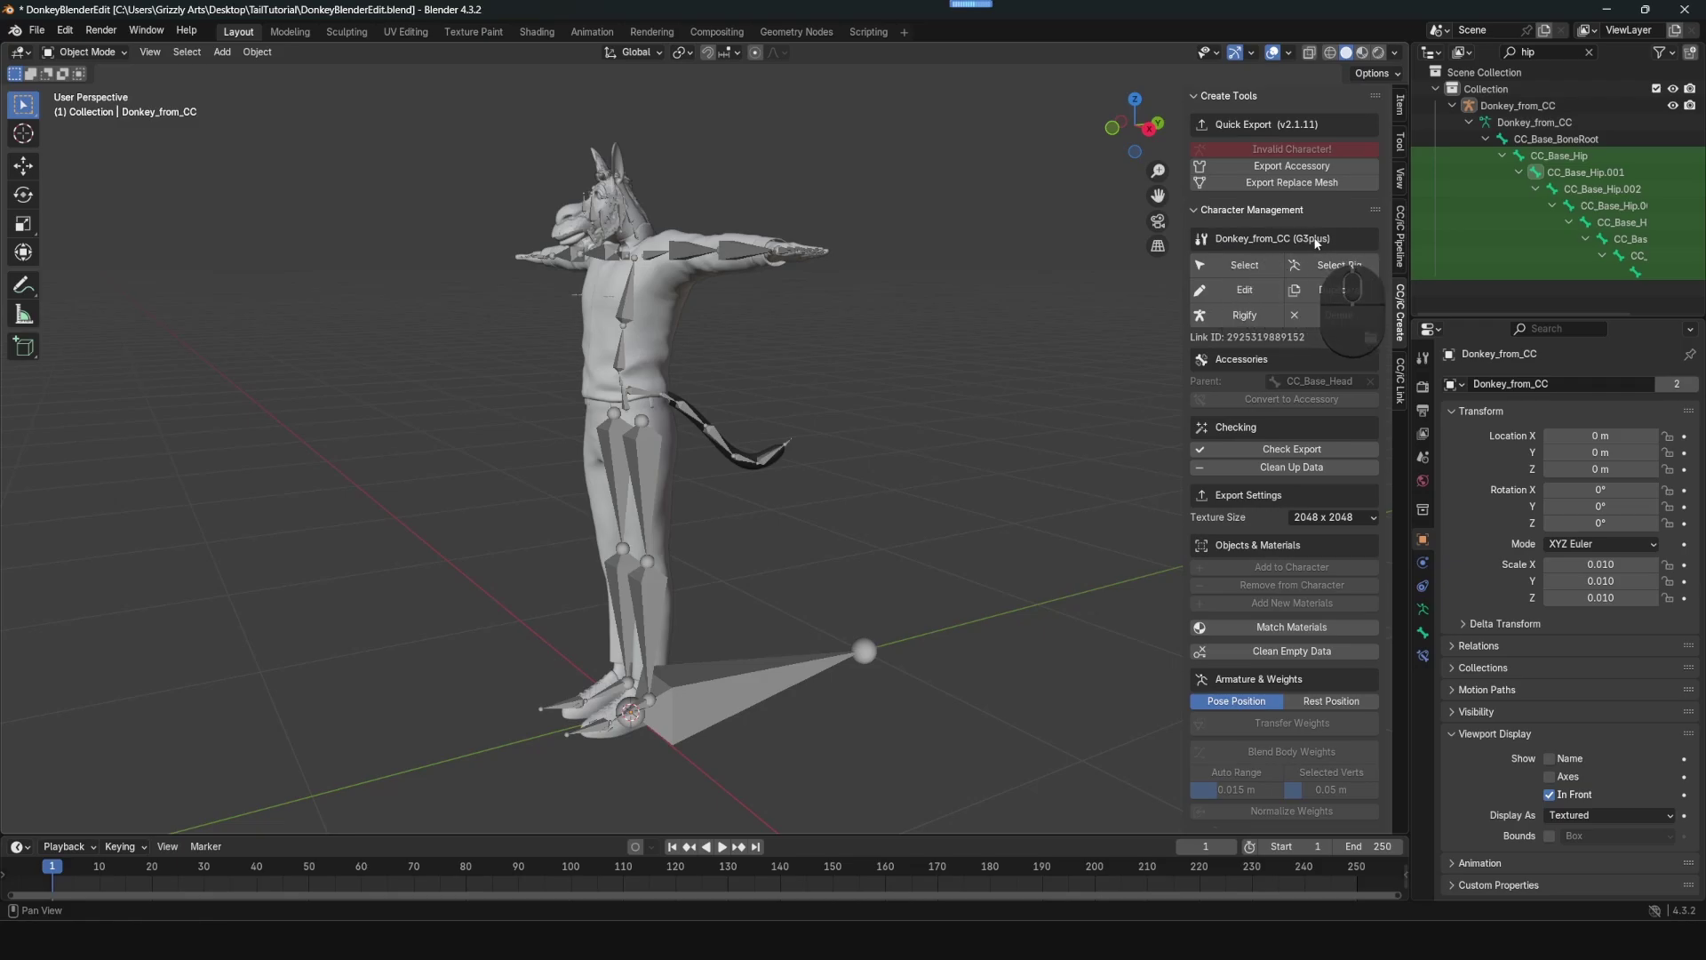
pyautogui.click(1225, 302)
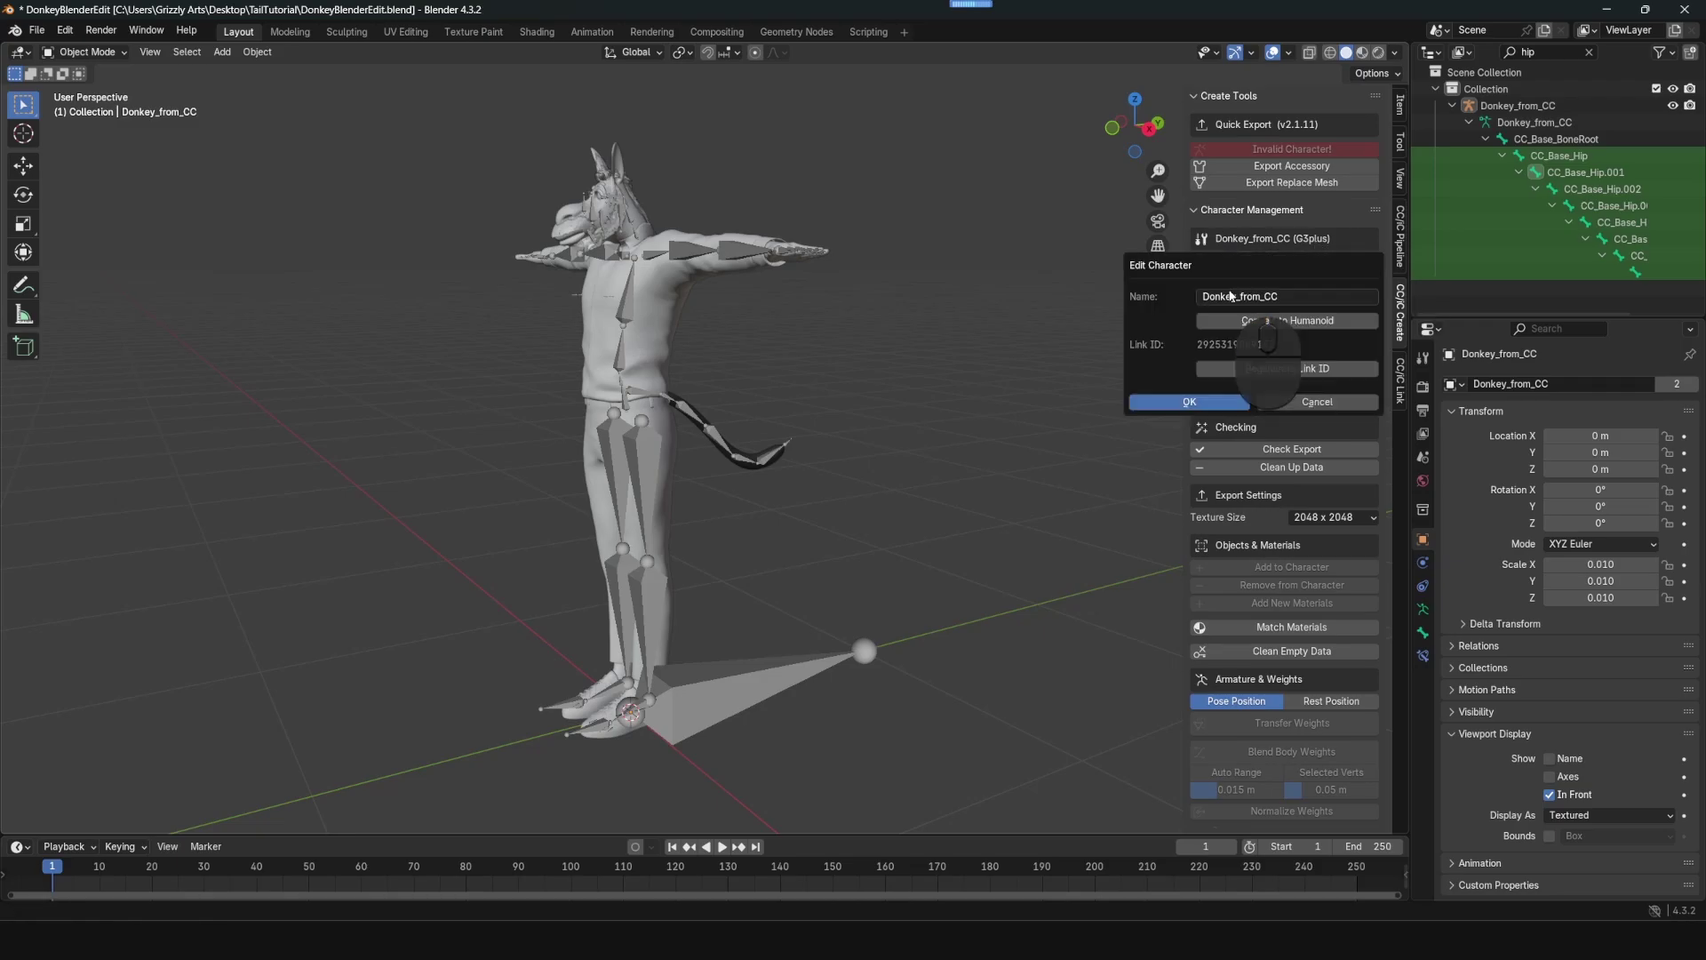
pyautogui.click(1266, 323)
pyautogui.click(1222, 323)
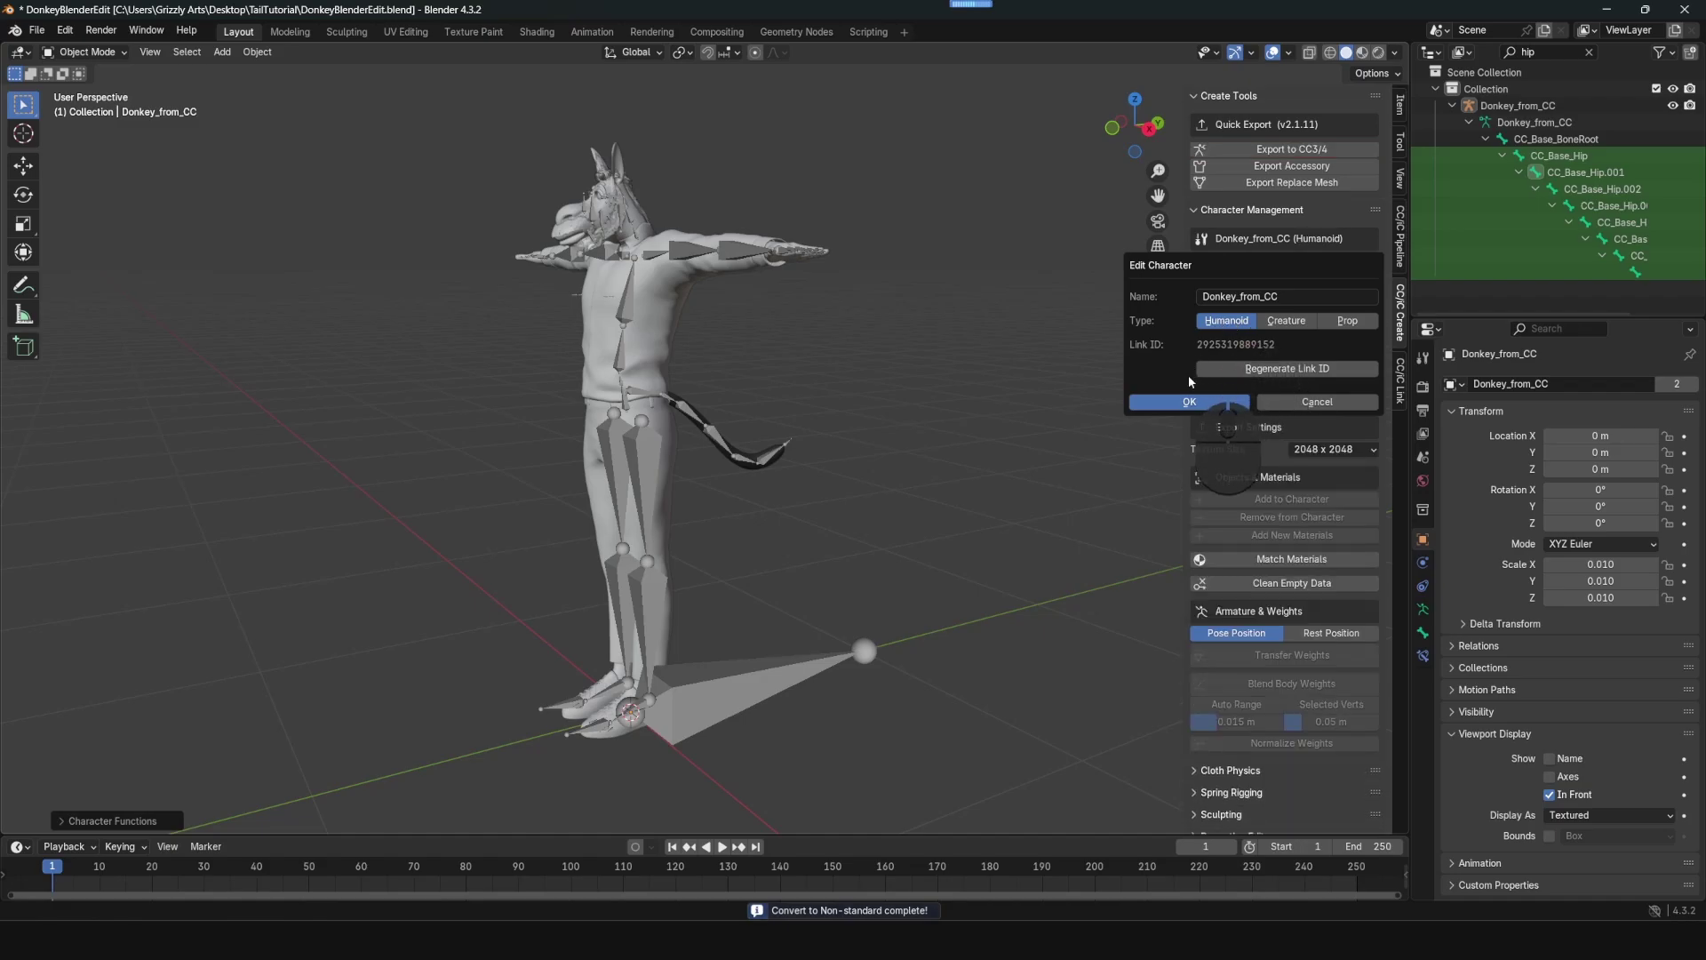
pyautogui.click(1185, 403)
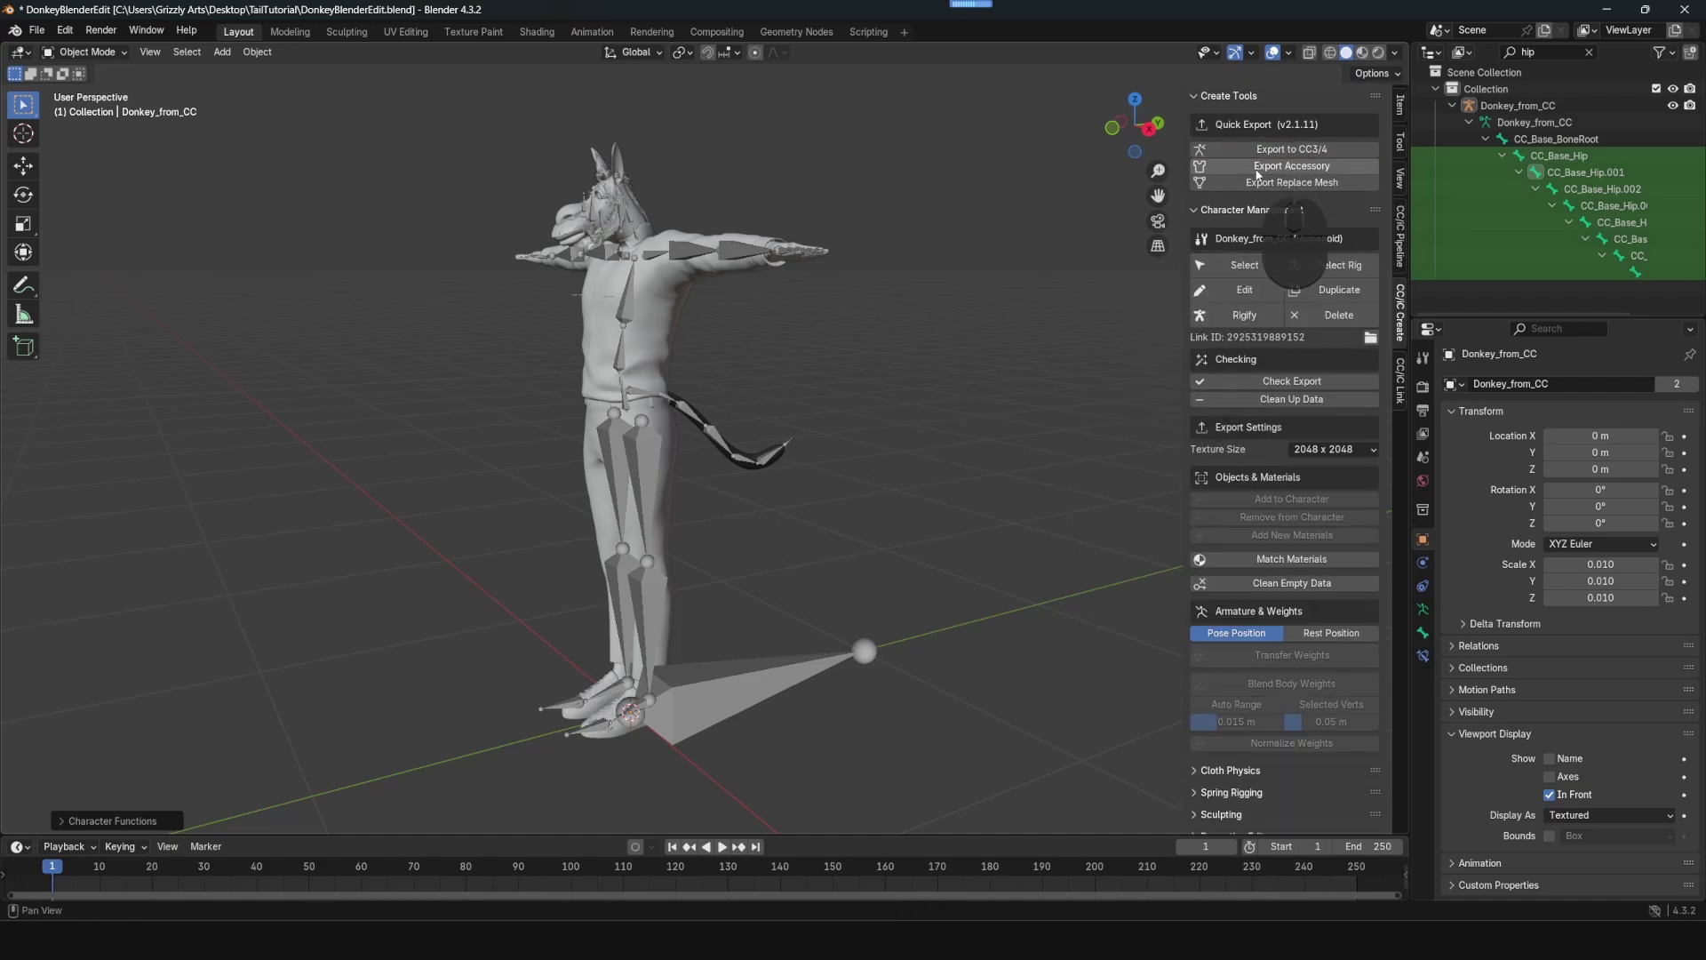
# - Export the character to CC3/4 as Donkey_from_Blender.fbx with Export Animation, Include Selected and Include Textures turned off
pyautogui.click(1314, 149)
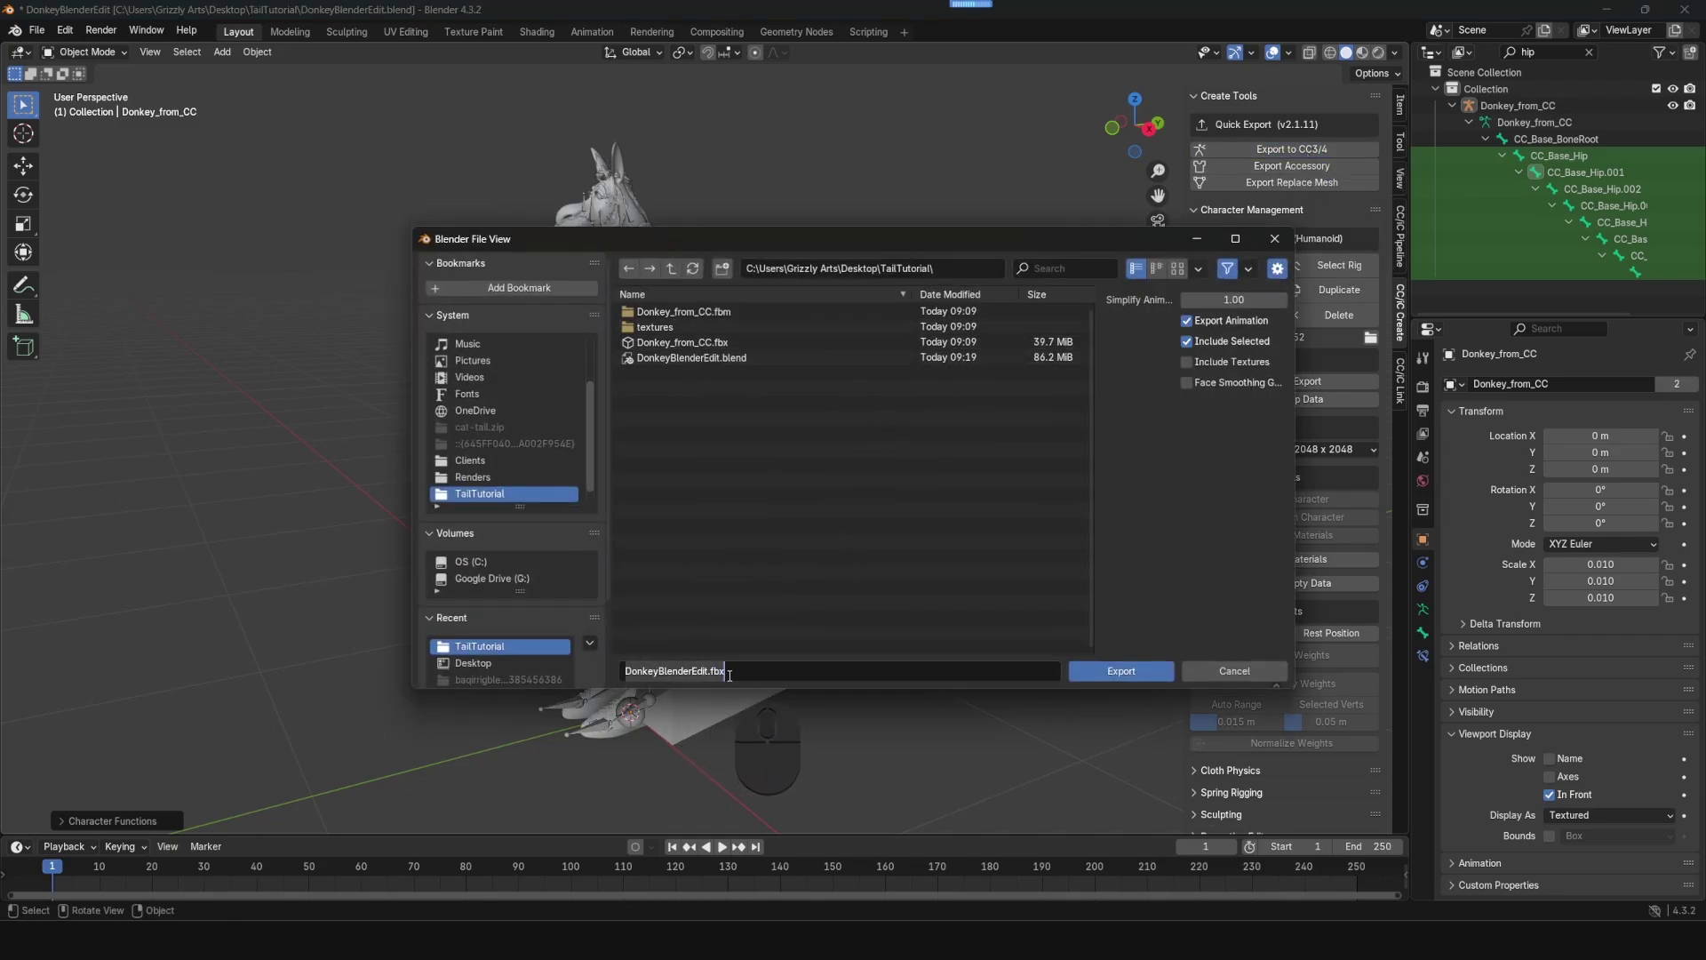
pyautogui.write('Donkey_from_Blender')
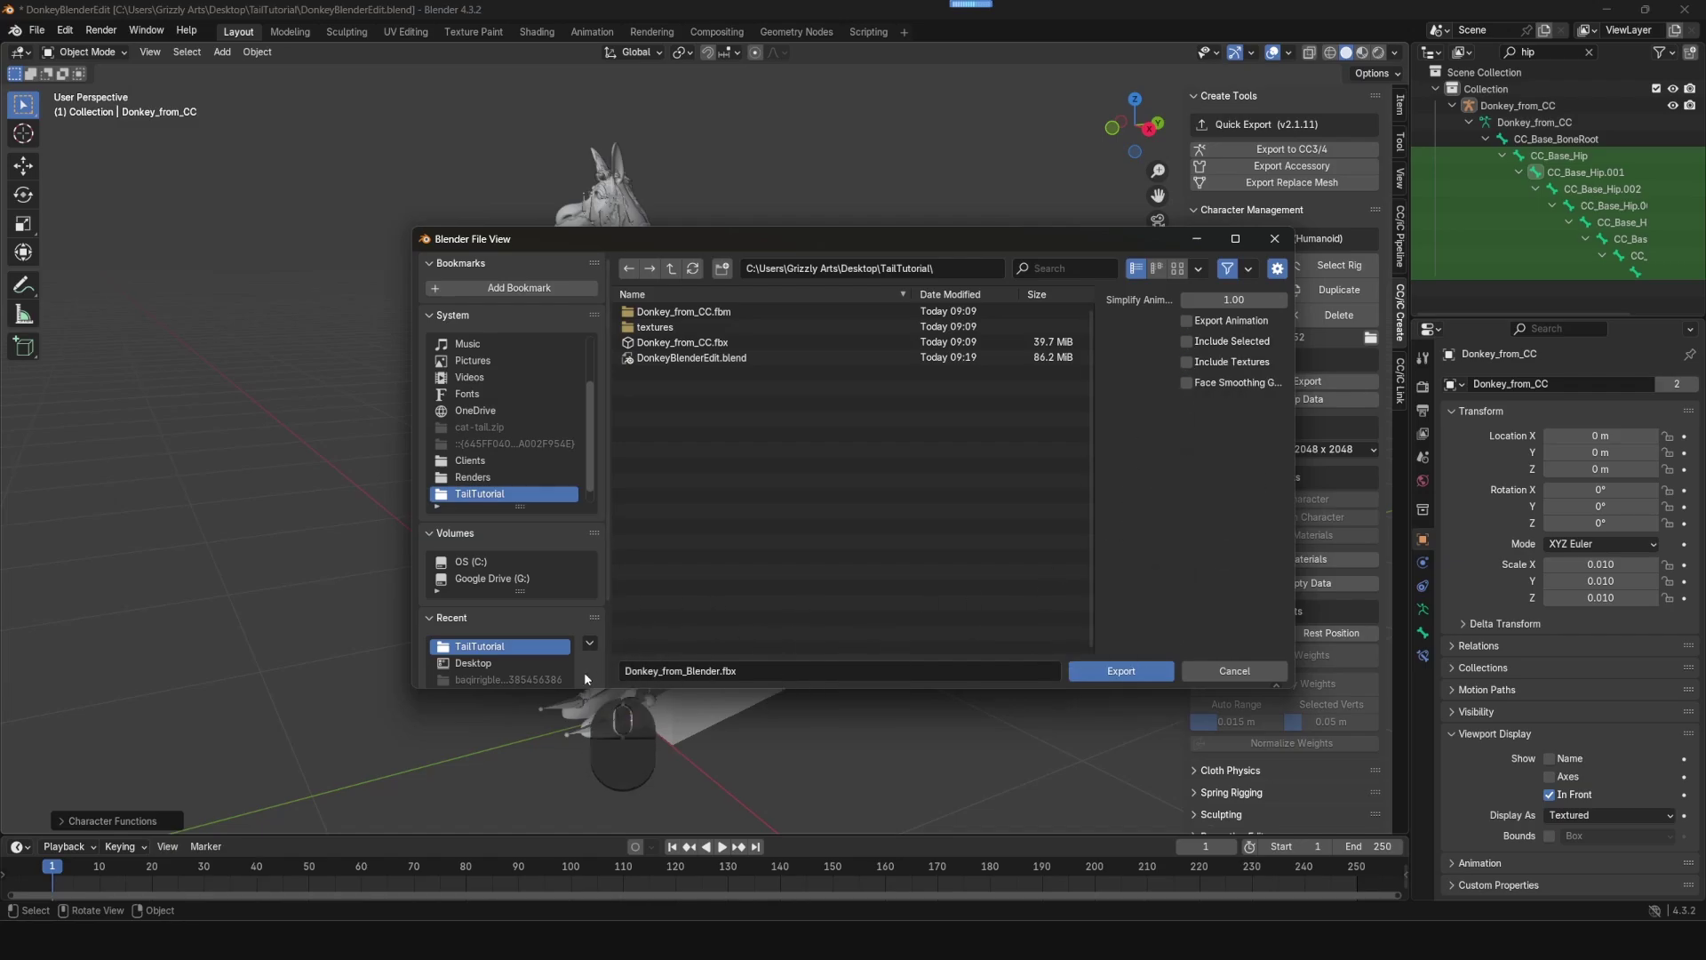
pyautogui.click(1126, 674)
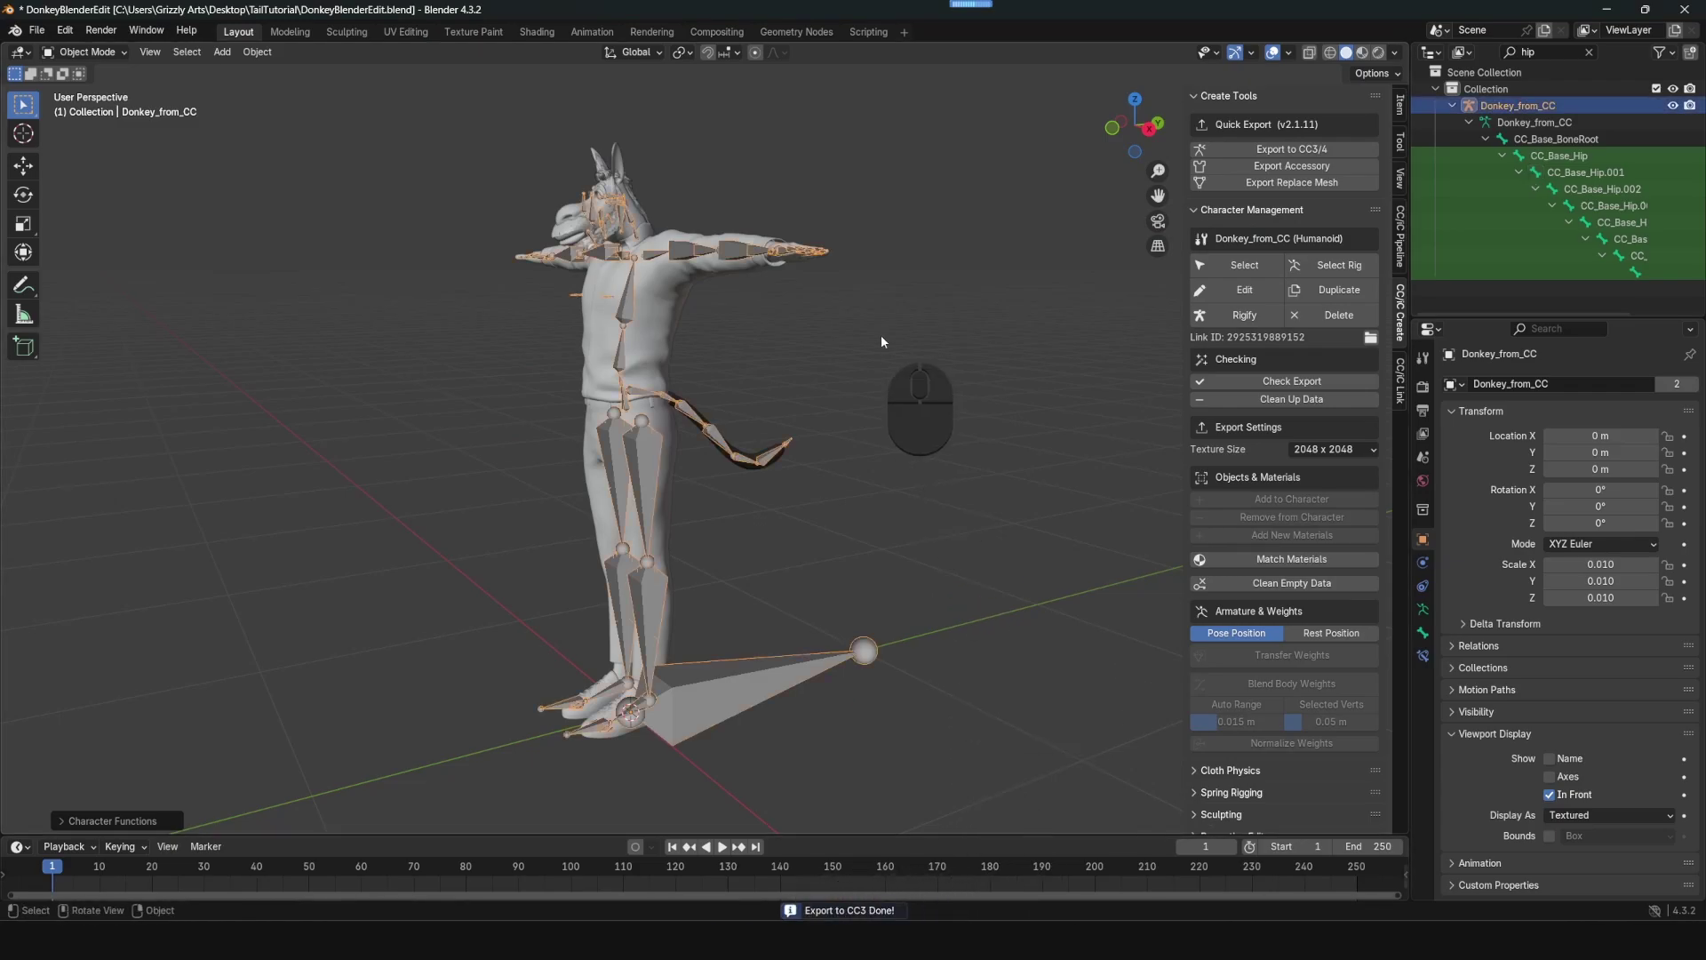
# - Switch to Character Creator 4 and import Donkey_from_Blender through the Blender Pipeline plugin with all import options enabled
pyautogui.hotkey('alt', 'Tab')
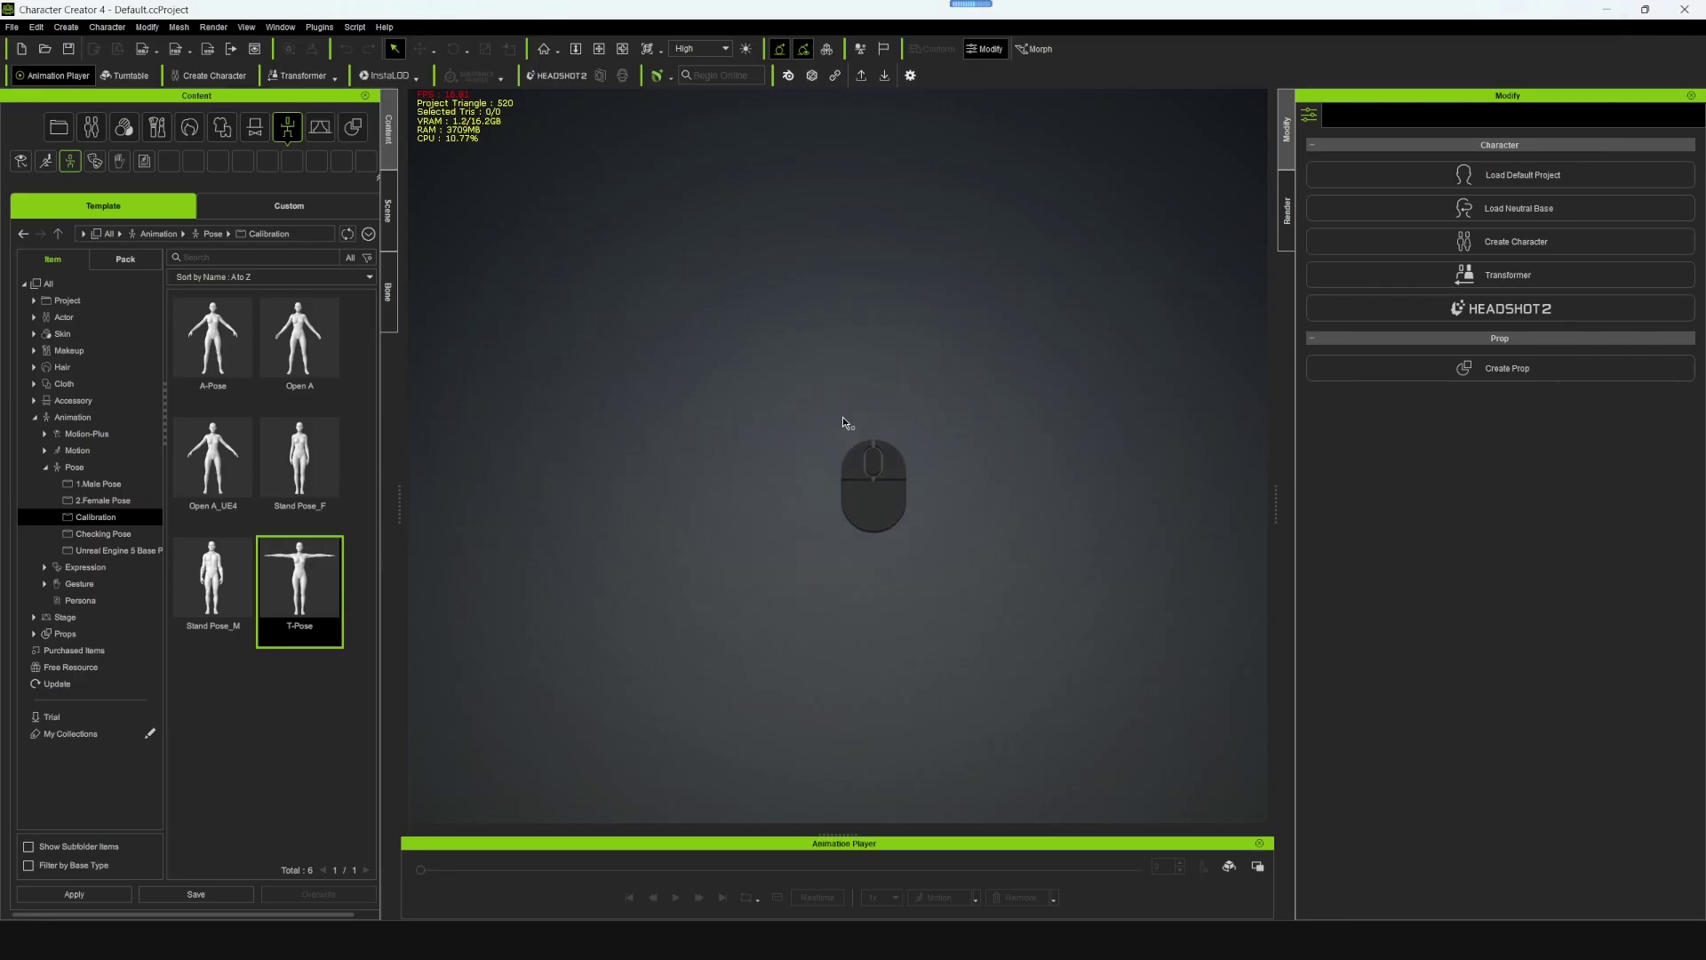
pyautogui.click(320, 26)
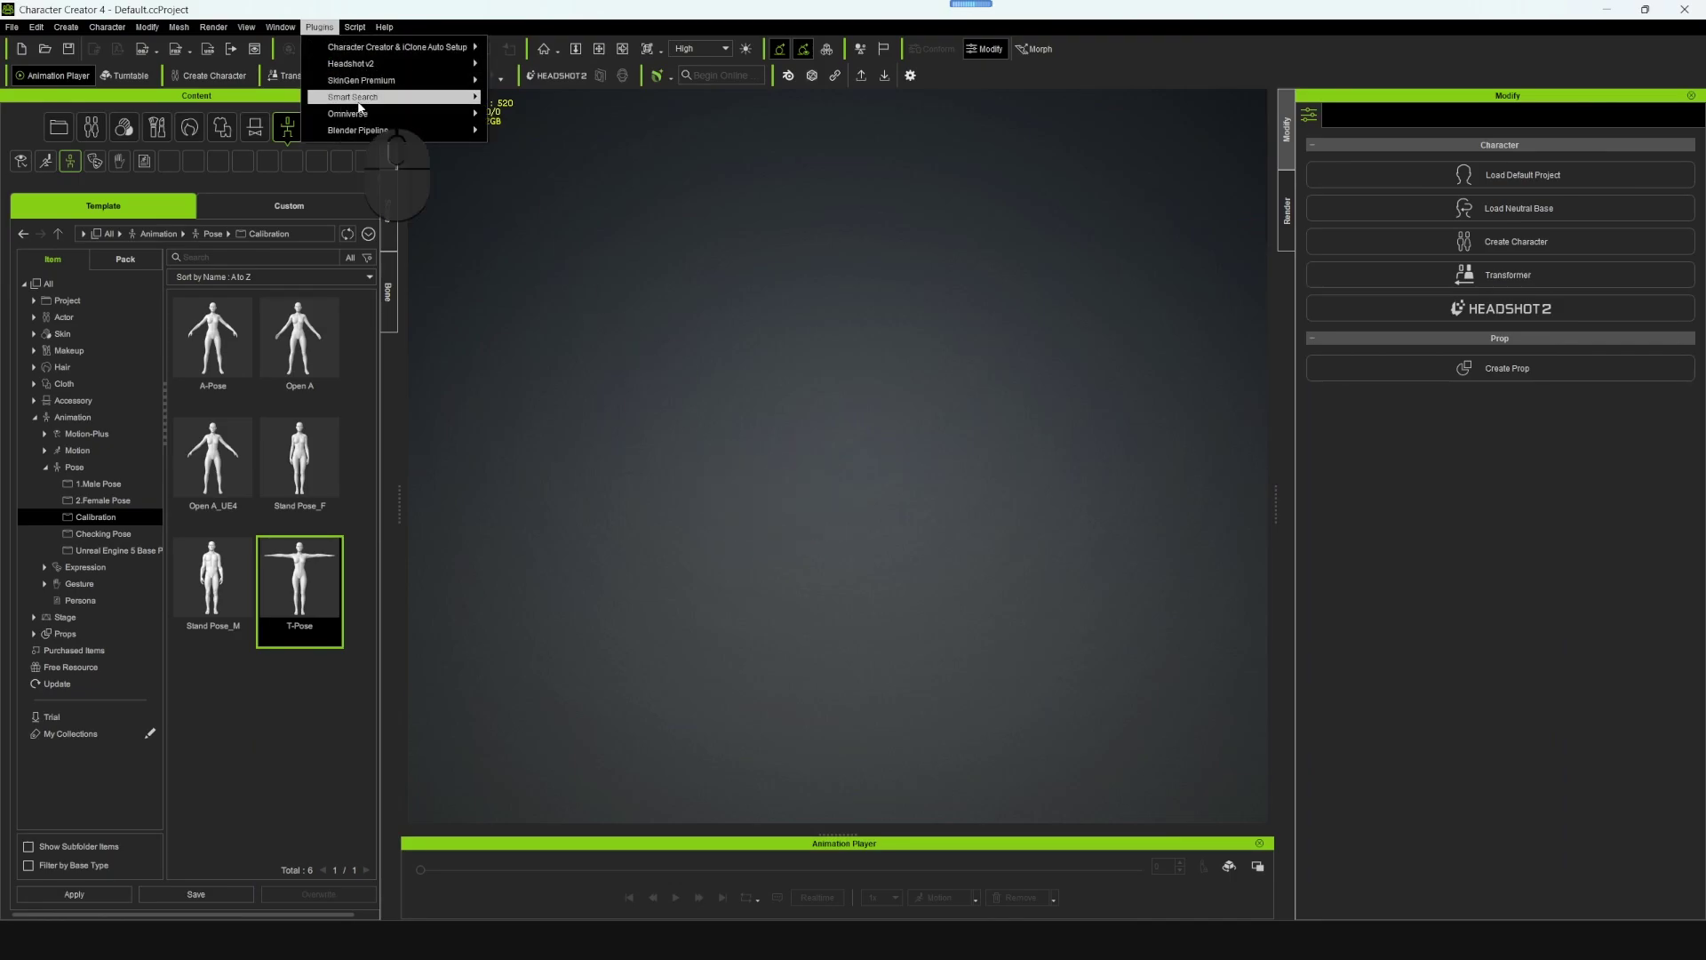
pyautogui.moveTo(400, 131)
pyautogui.click(585, 171)
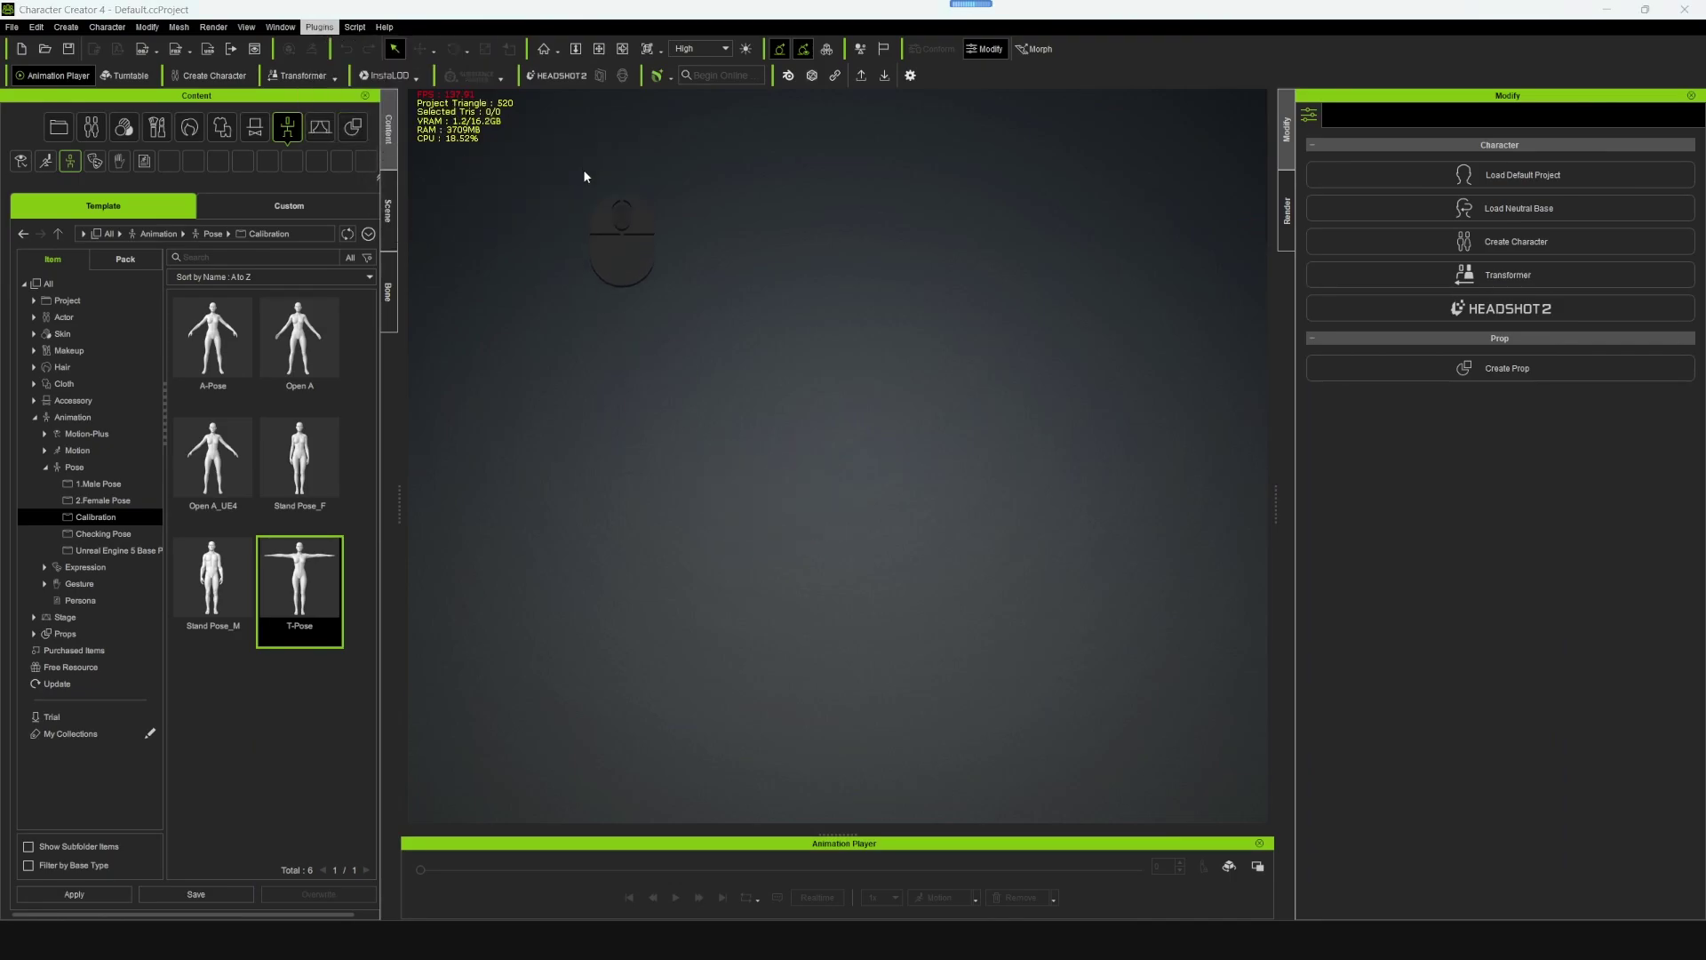
pyautogui.click(217, 201)
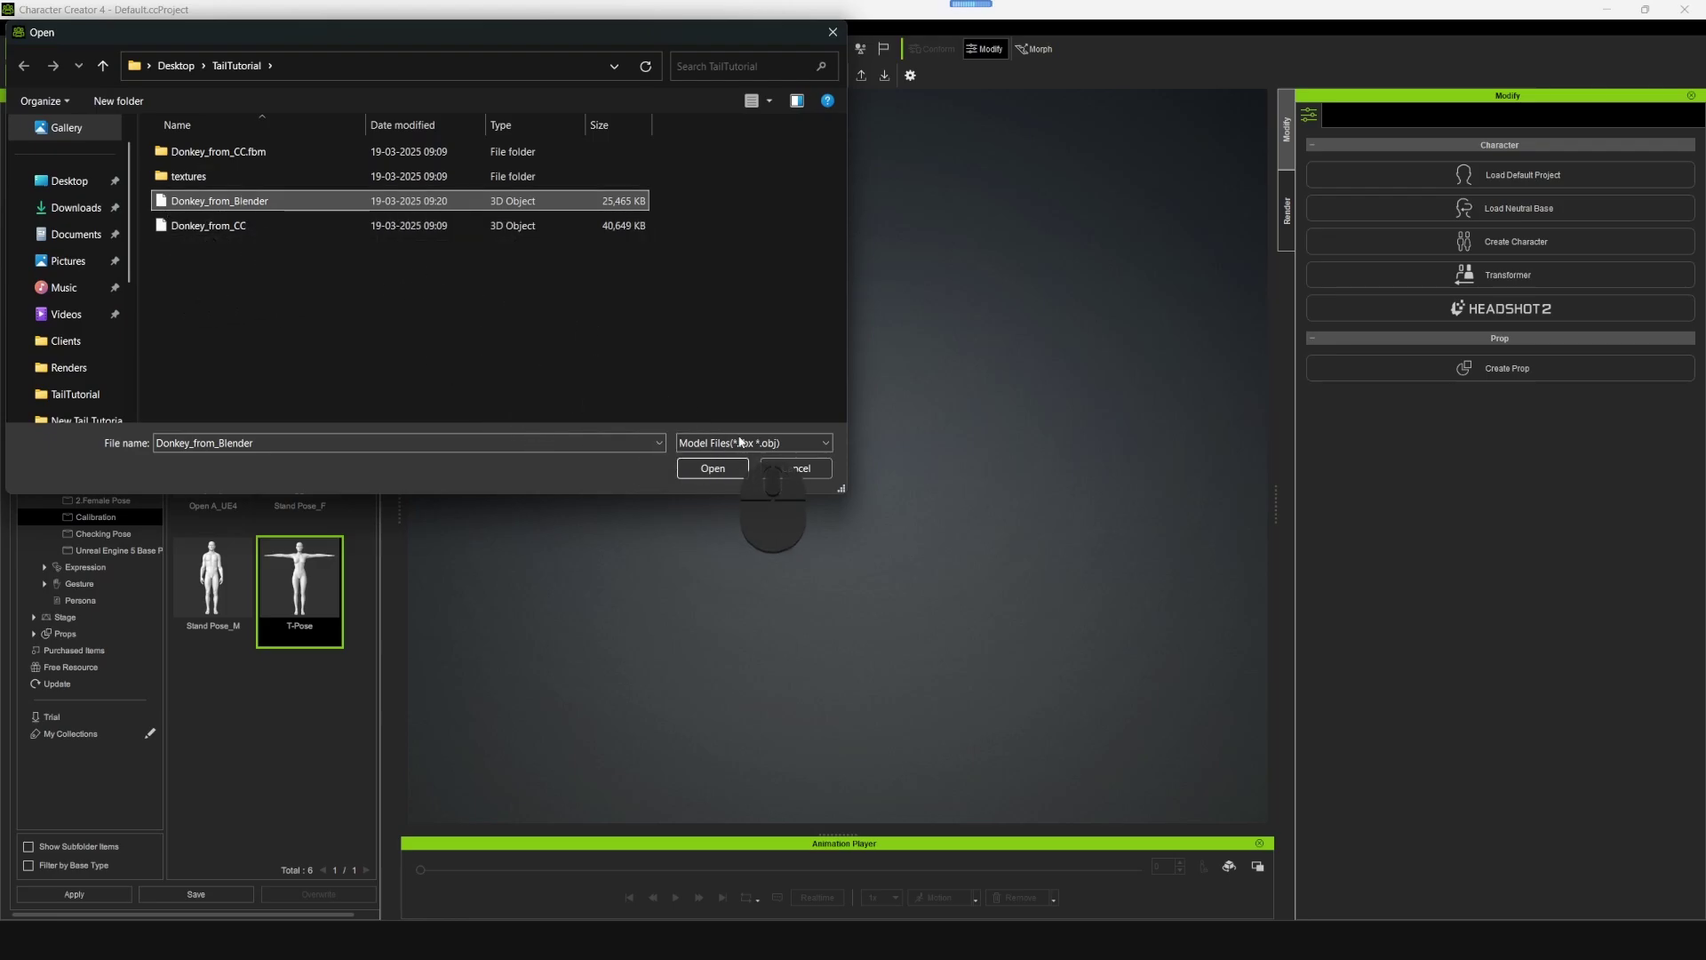
pyautogui.click(713, 468)
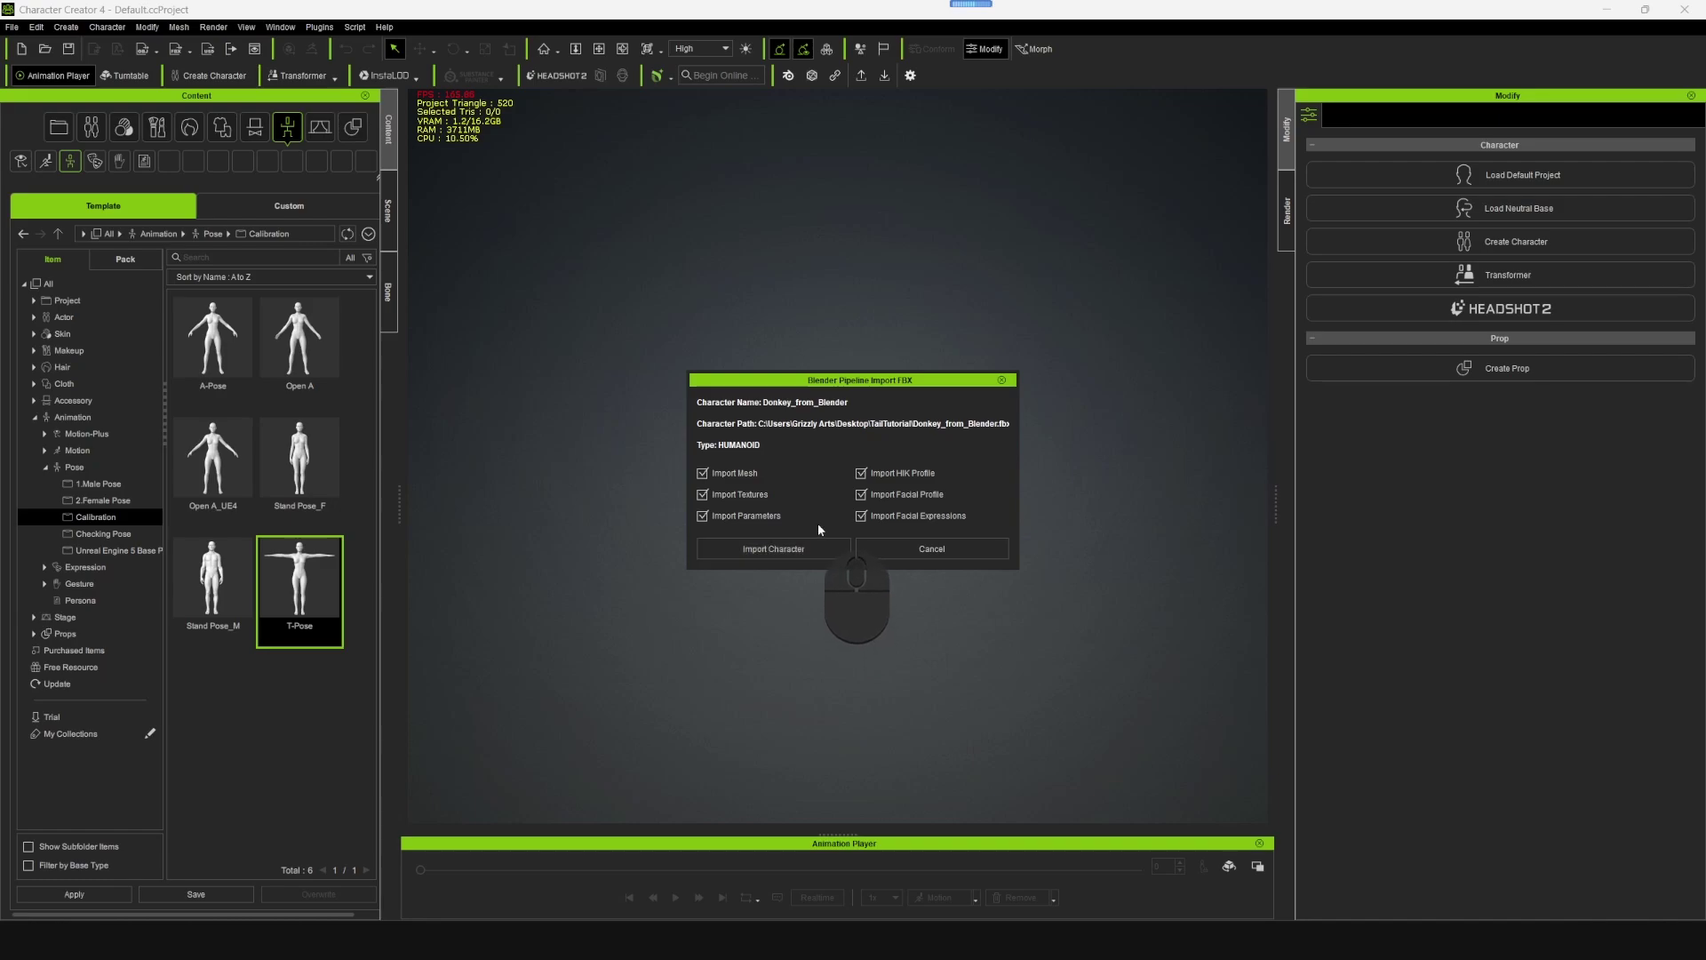
pyautogui.click(773, 550)
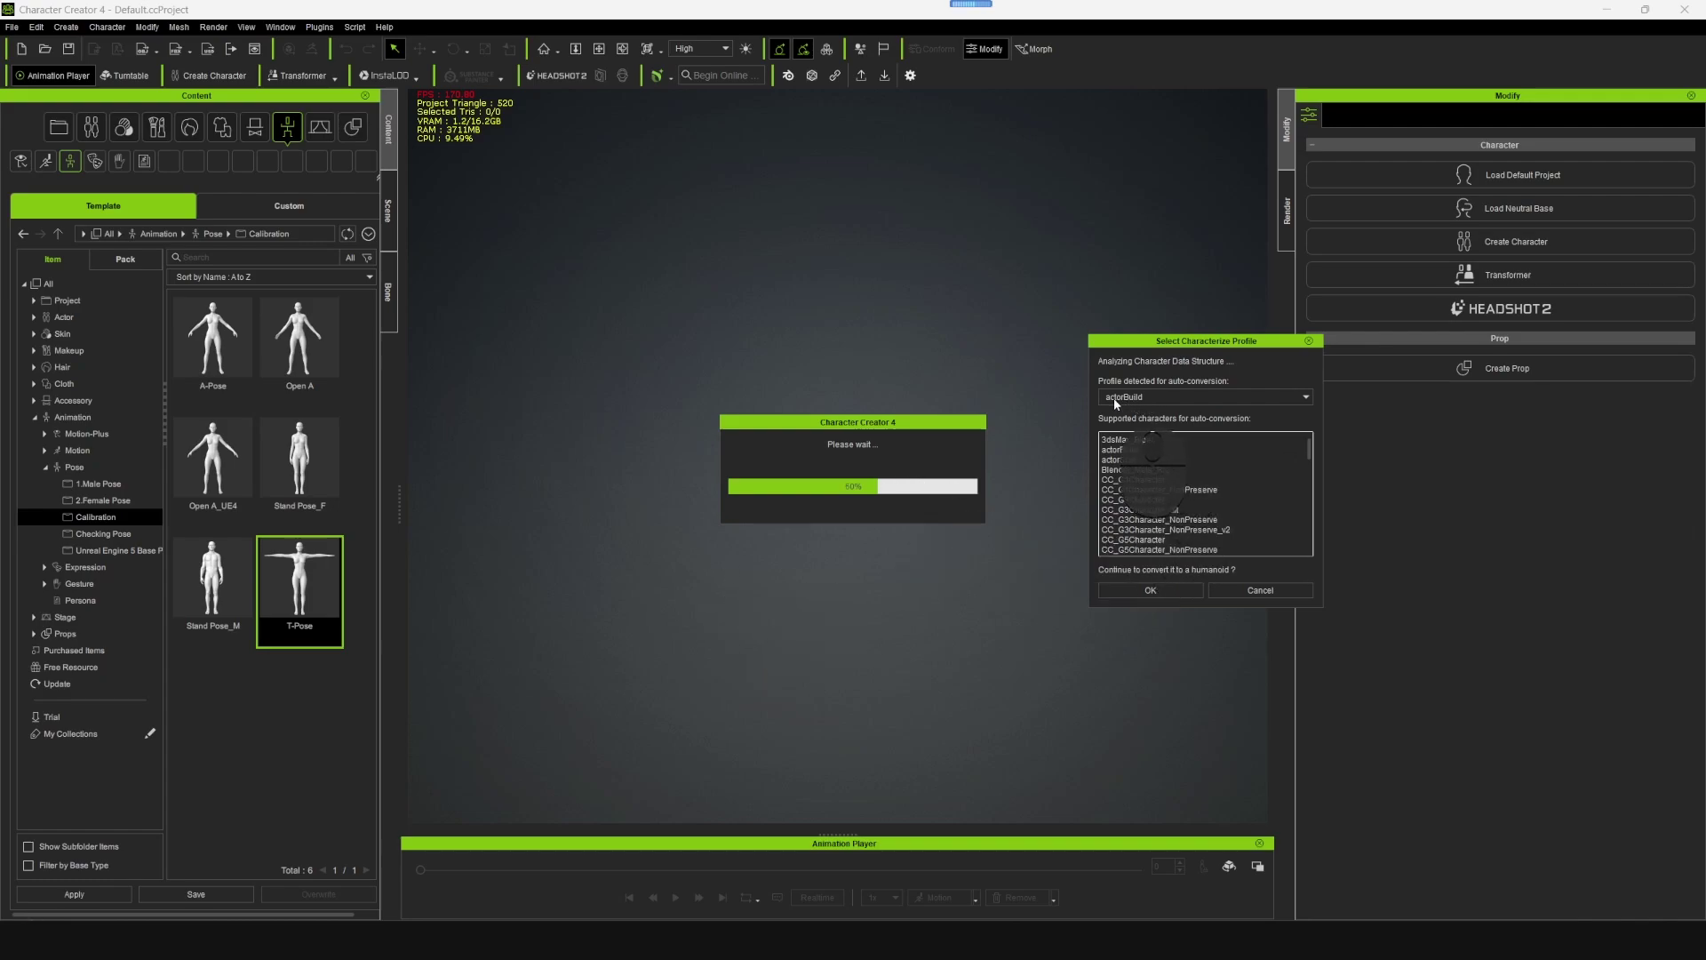
# - Choose the CC_G3Character profile for auto-conversion and convert the imported donkey to a humanoid
pyautogui.click(1171, 400)
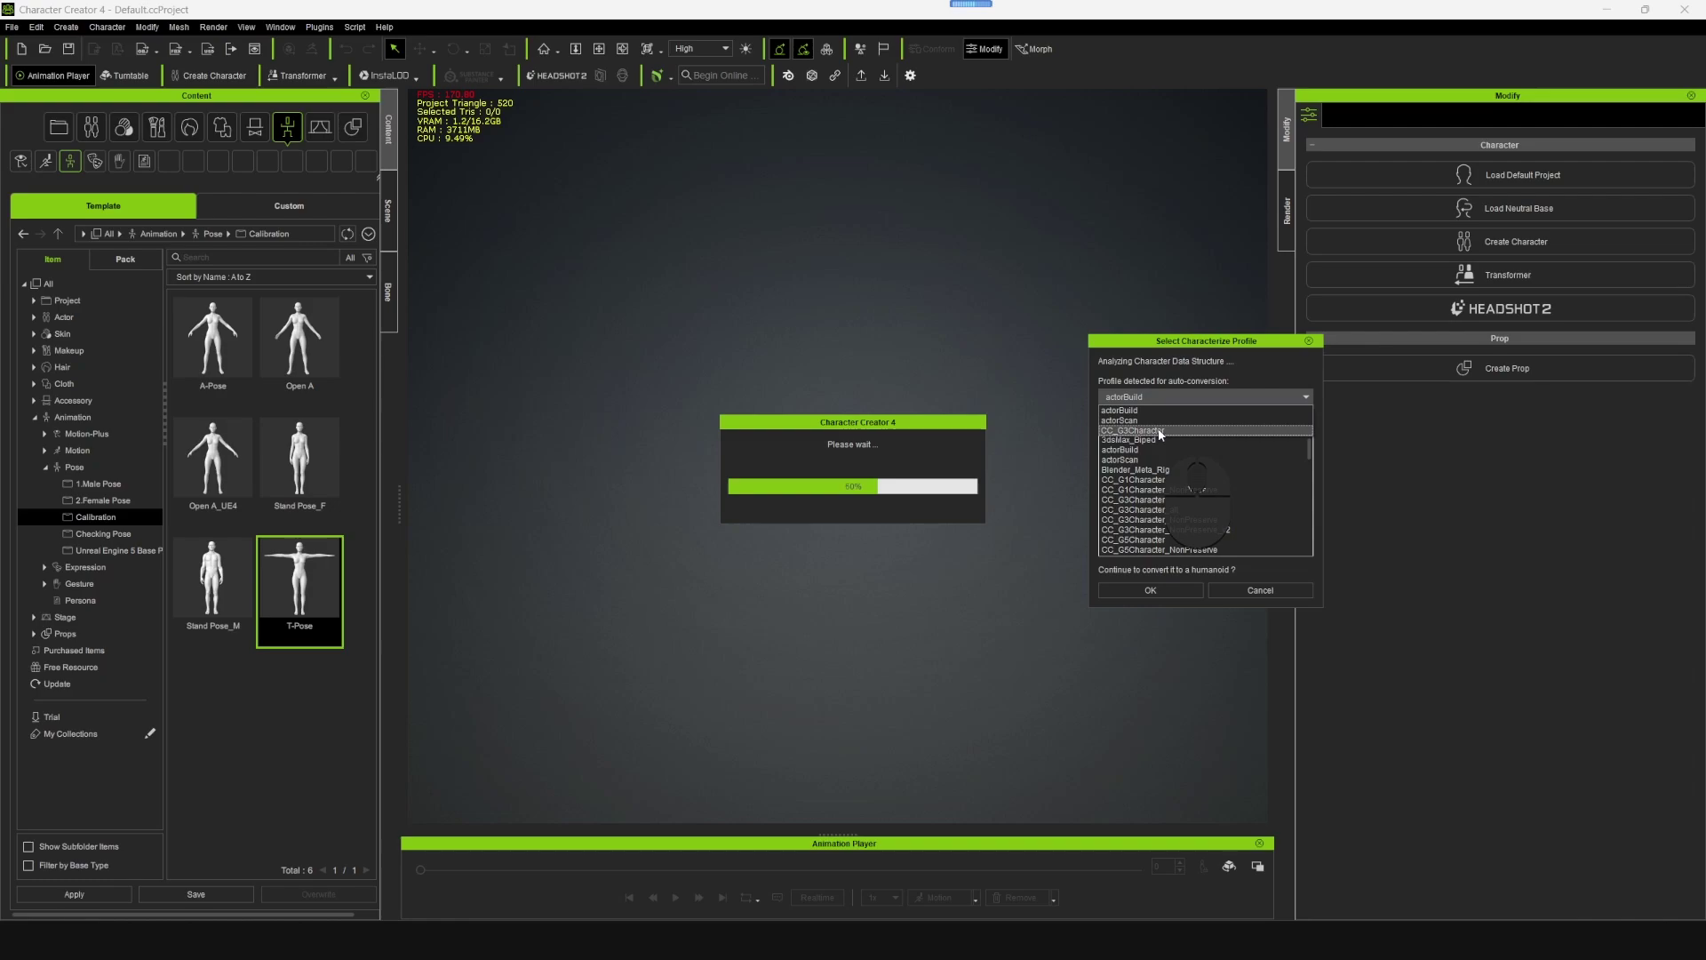
pyautogui.click(1159, 431)
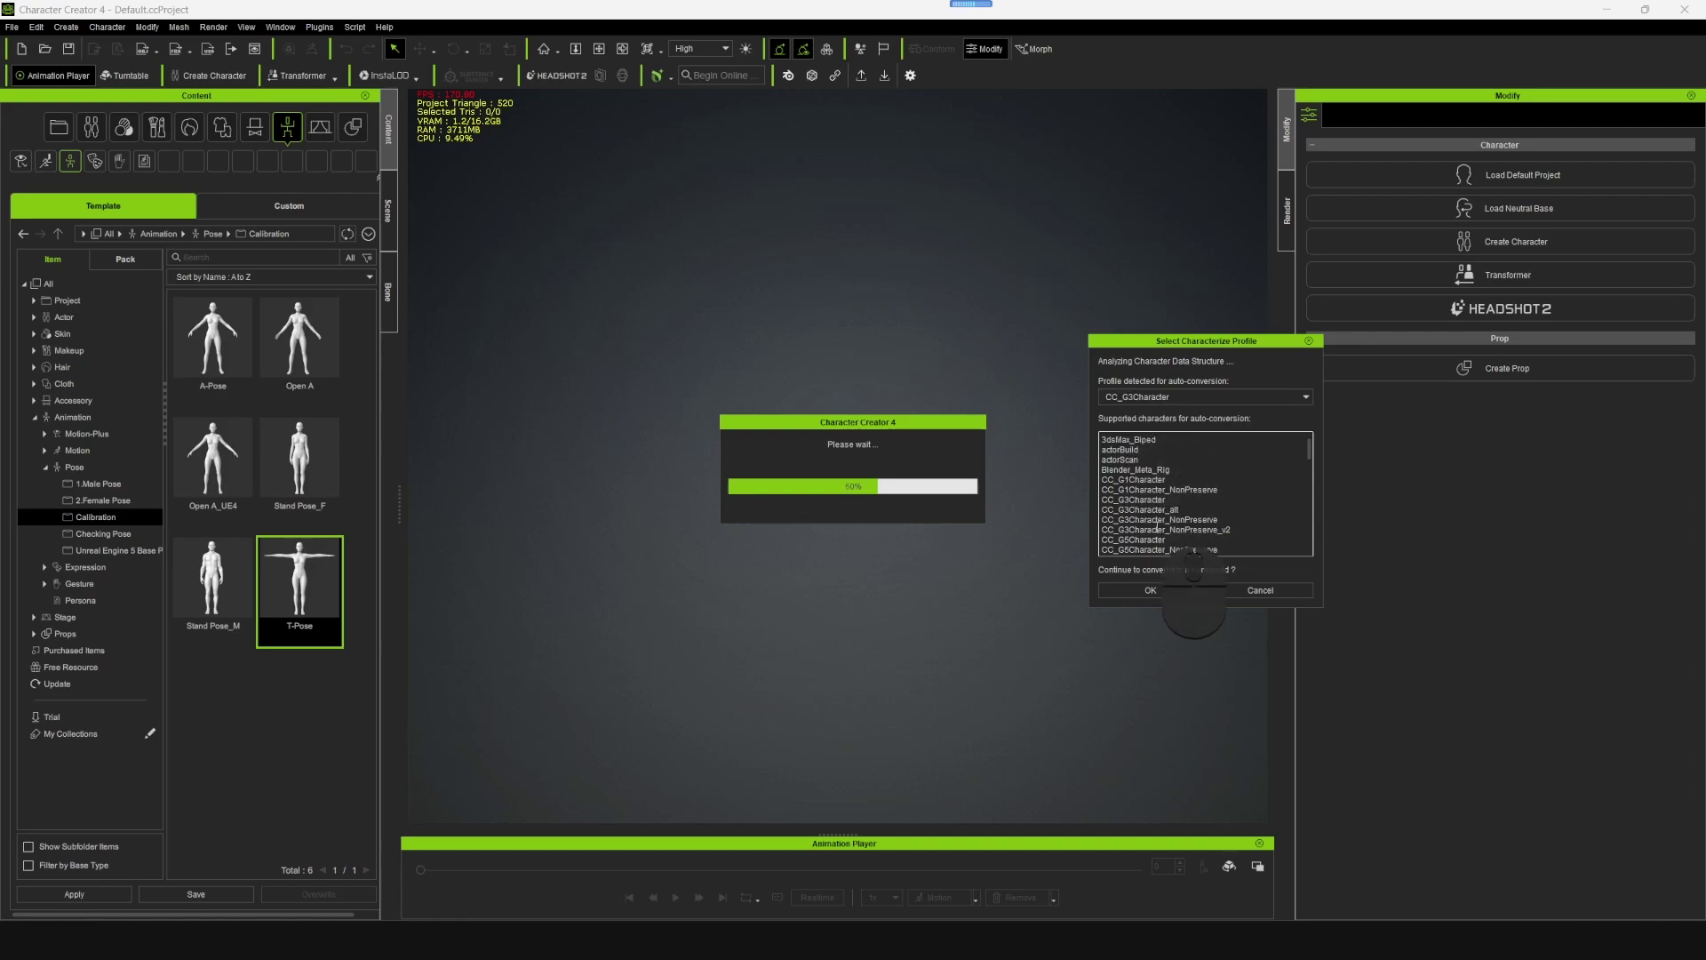
pyautogui.click(1151, 591)
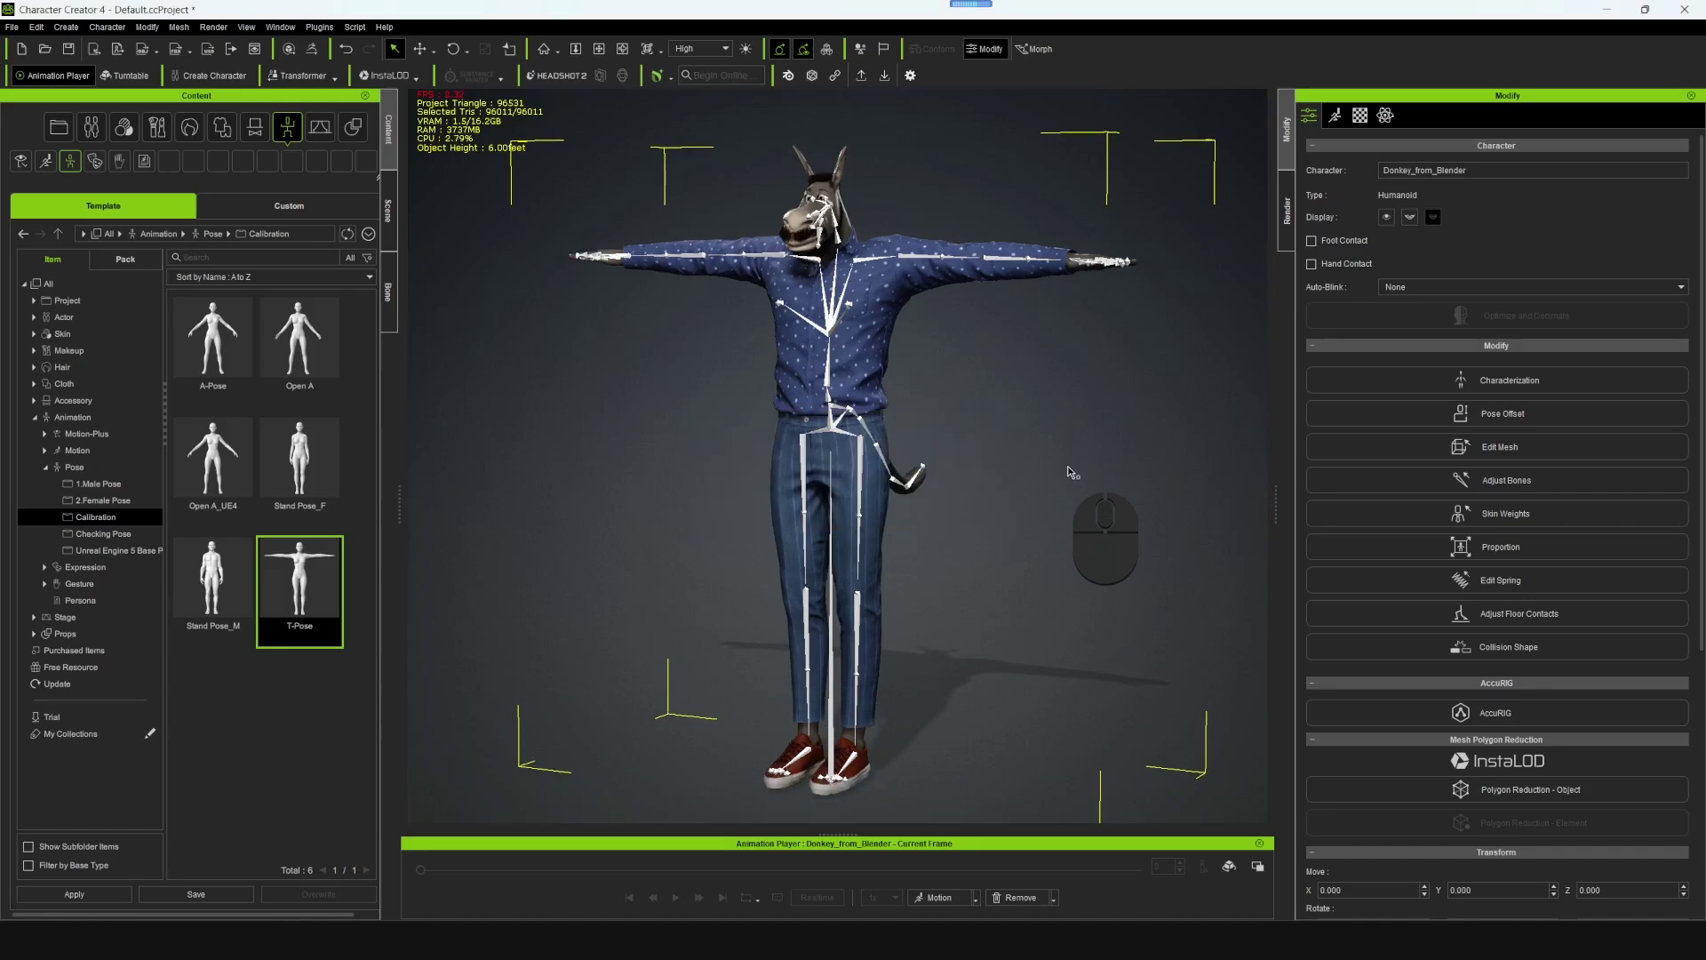
# - Show the Bone Manager for the imported donkey and filter its bones for "hip"
pyautogui.keyDown('alt'); pyautogui.moveTo(955, 349); pyautogui.dragTo(978, 391); pyautogui.keyUp('alt')
pyautogui.keyDown('alt'); pyautogui.moveTo(978, 391); pyautogui.dragTo(886, 391, button='right'); pyautogui.keyUp('alt')
pyautogui.click(280, 26)
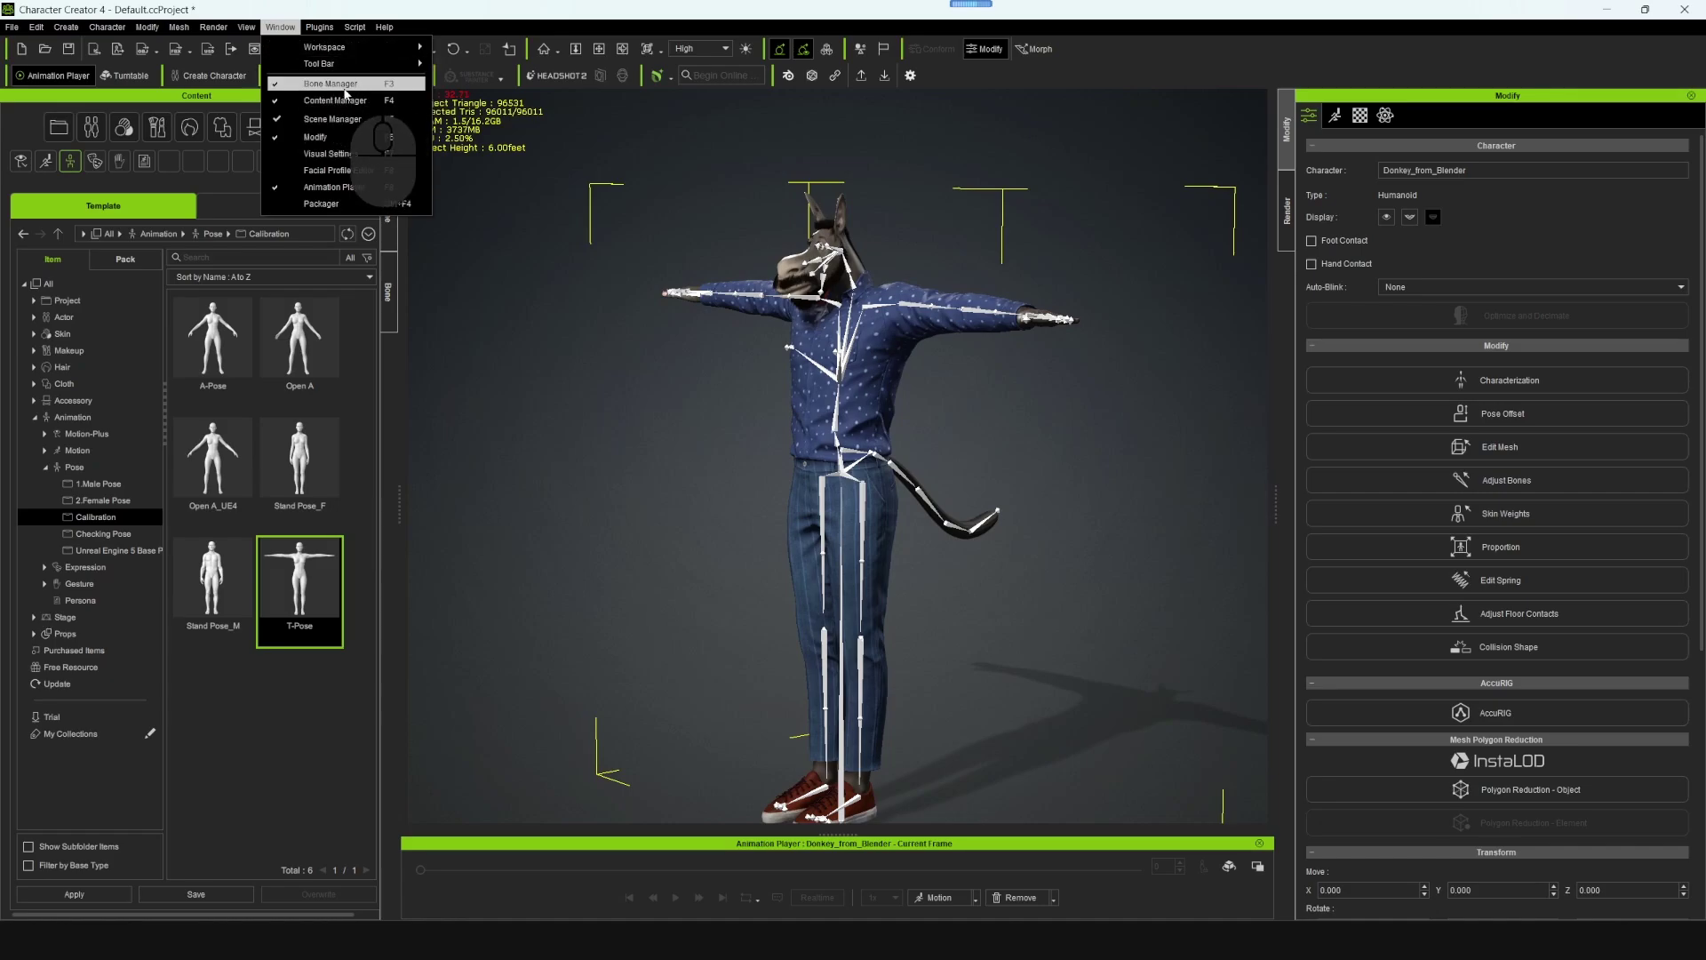
pyautogui.click(346, 85)
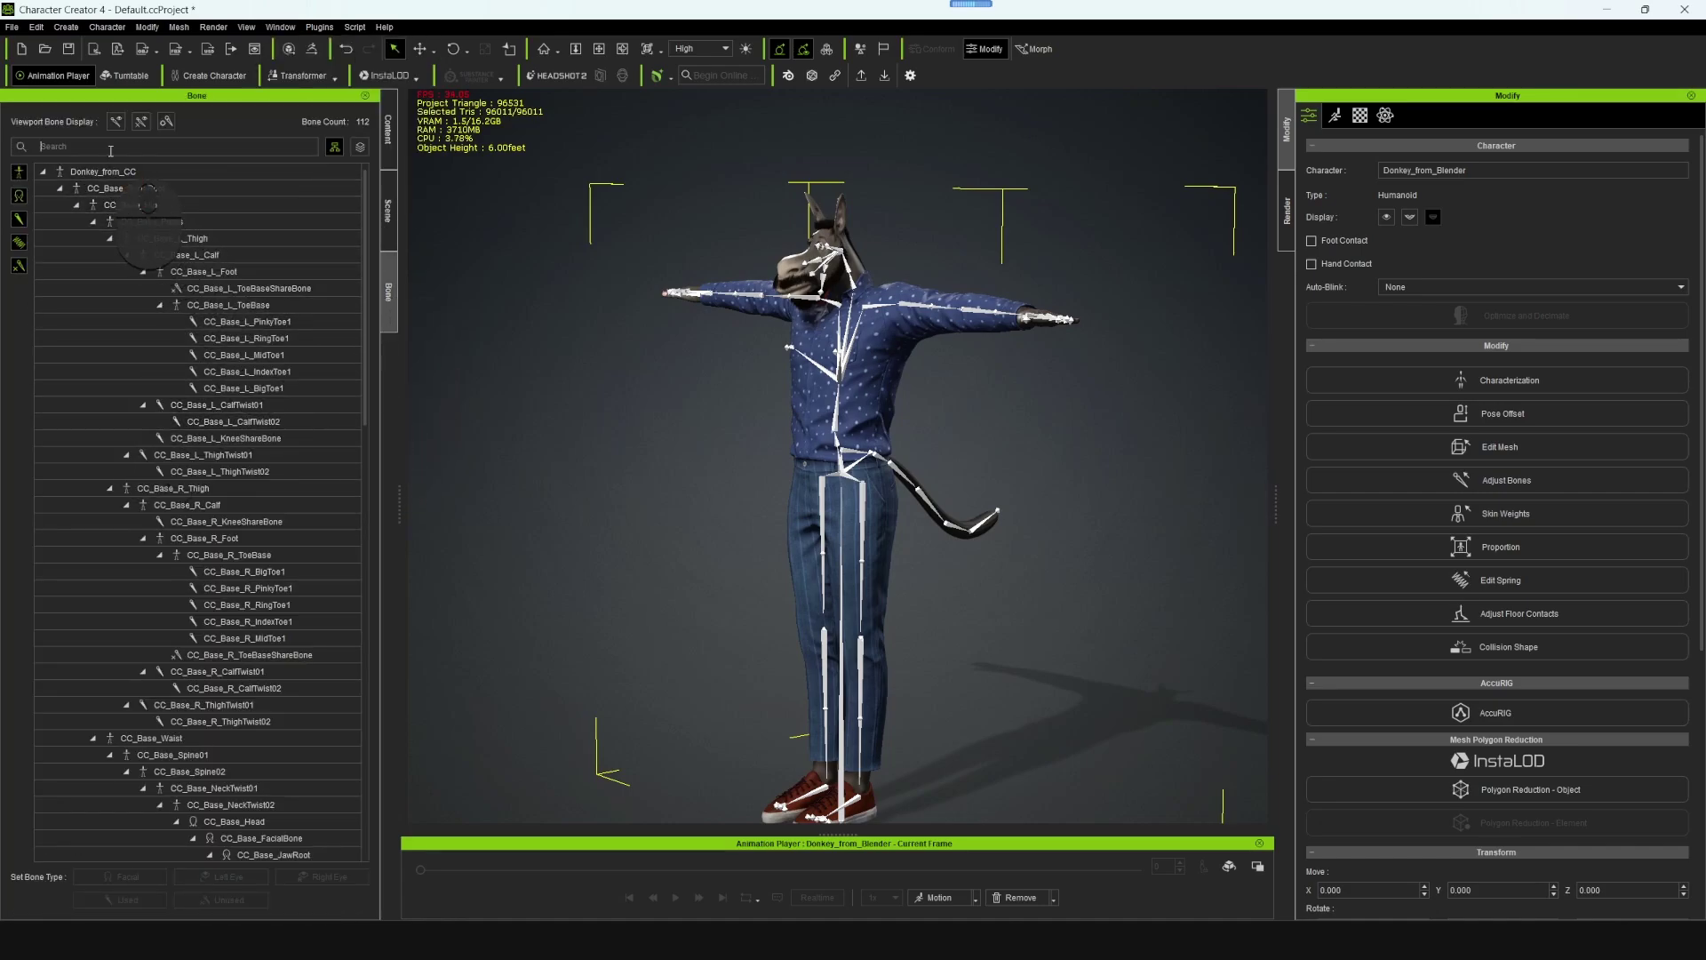
pyautogui.write('hip')
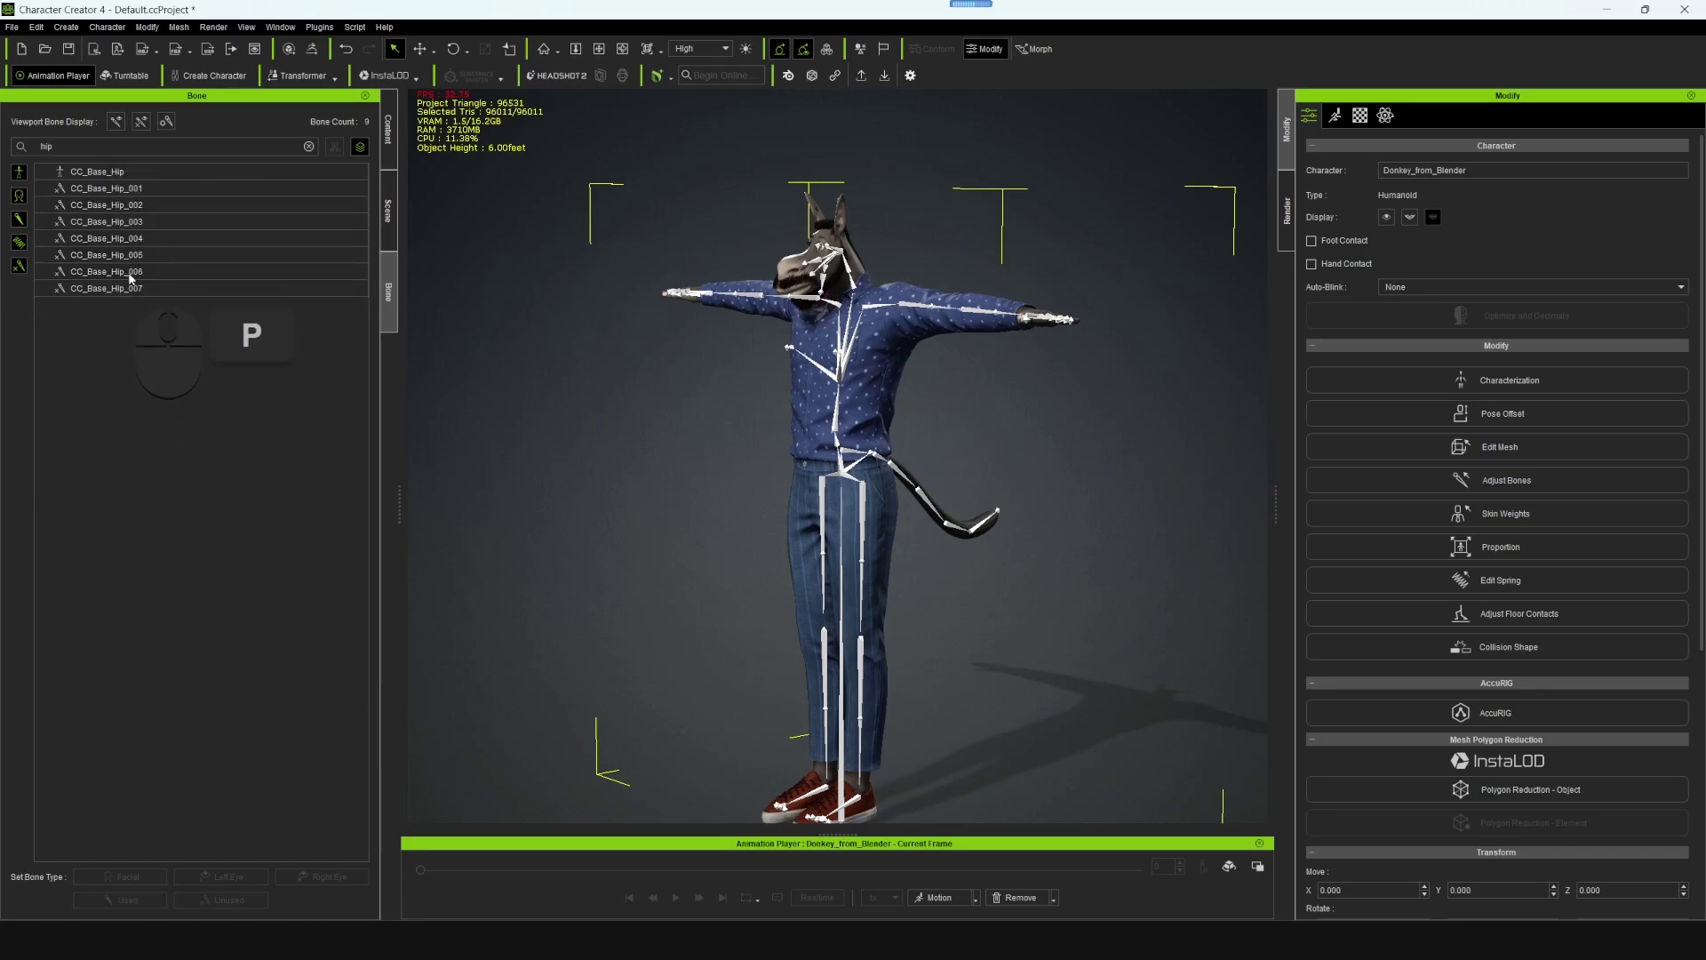
# - Check the hip bone and the tail bones CC_Base_Hip_001 through CC_Base_Hip_007 by selecting them in the filtered bone list
pyautogui.click(120, 175)
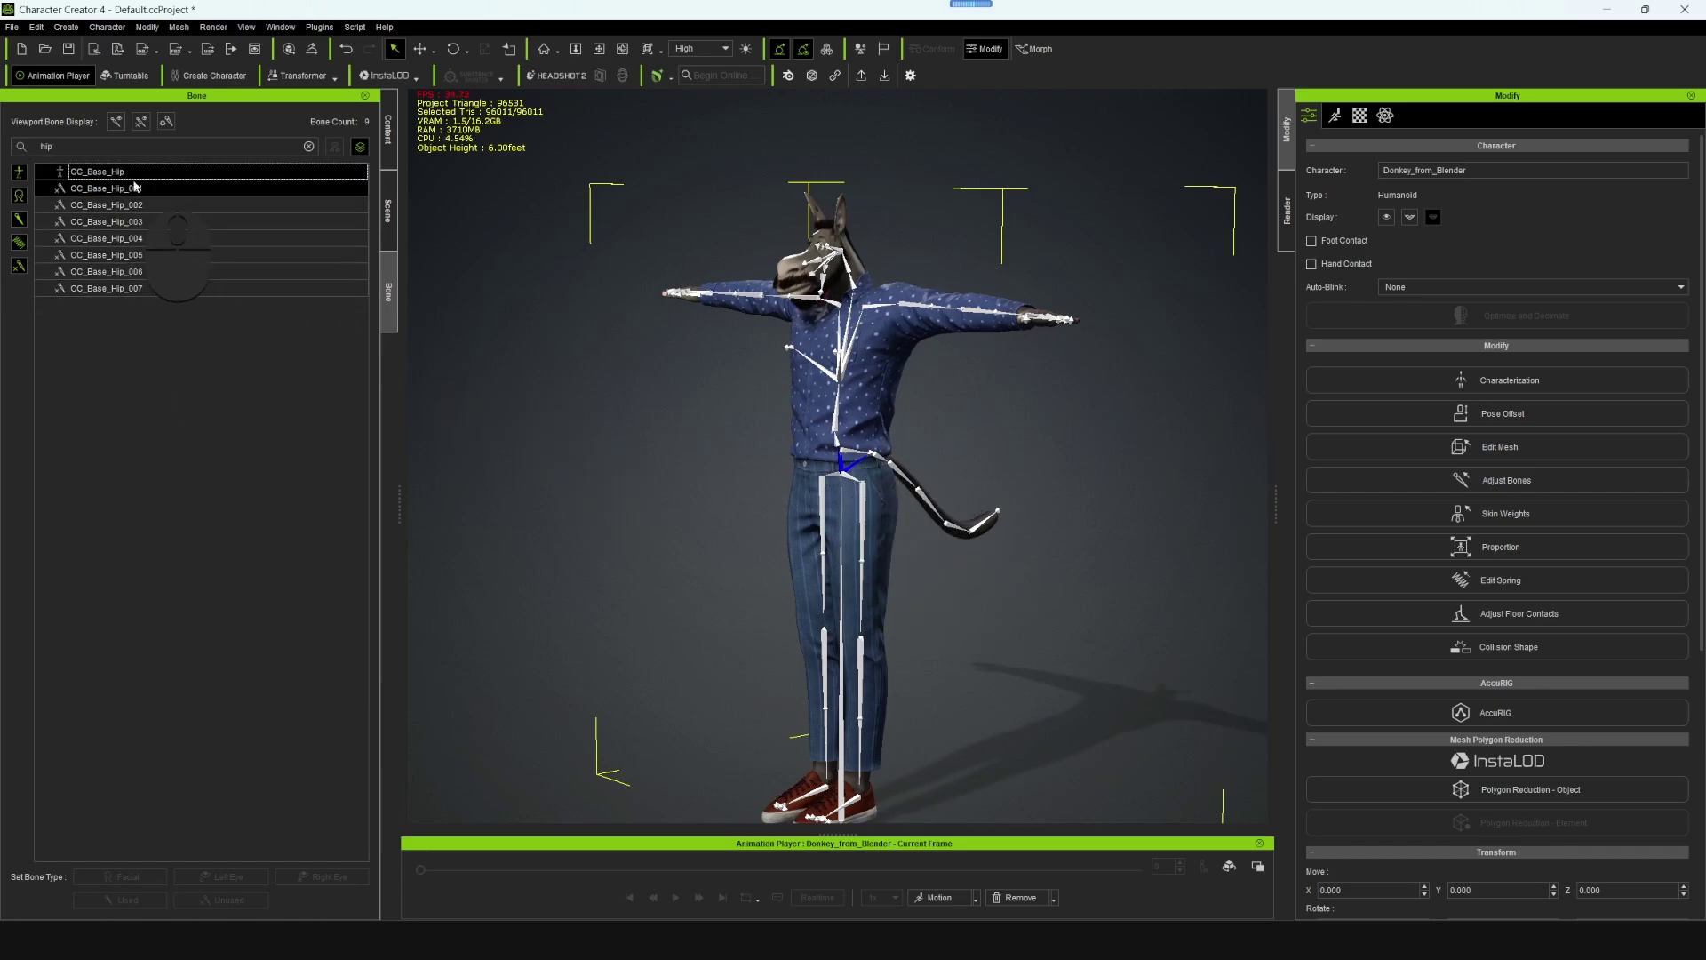
pyautogui.click(125, 195)
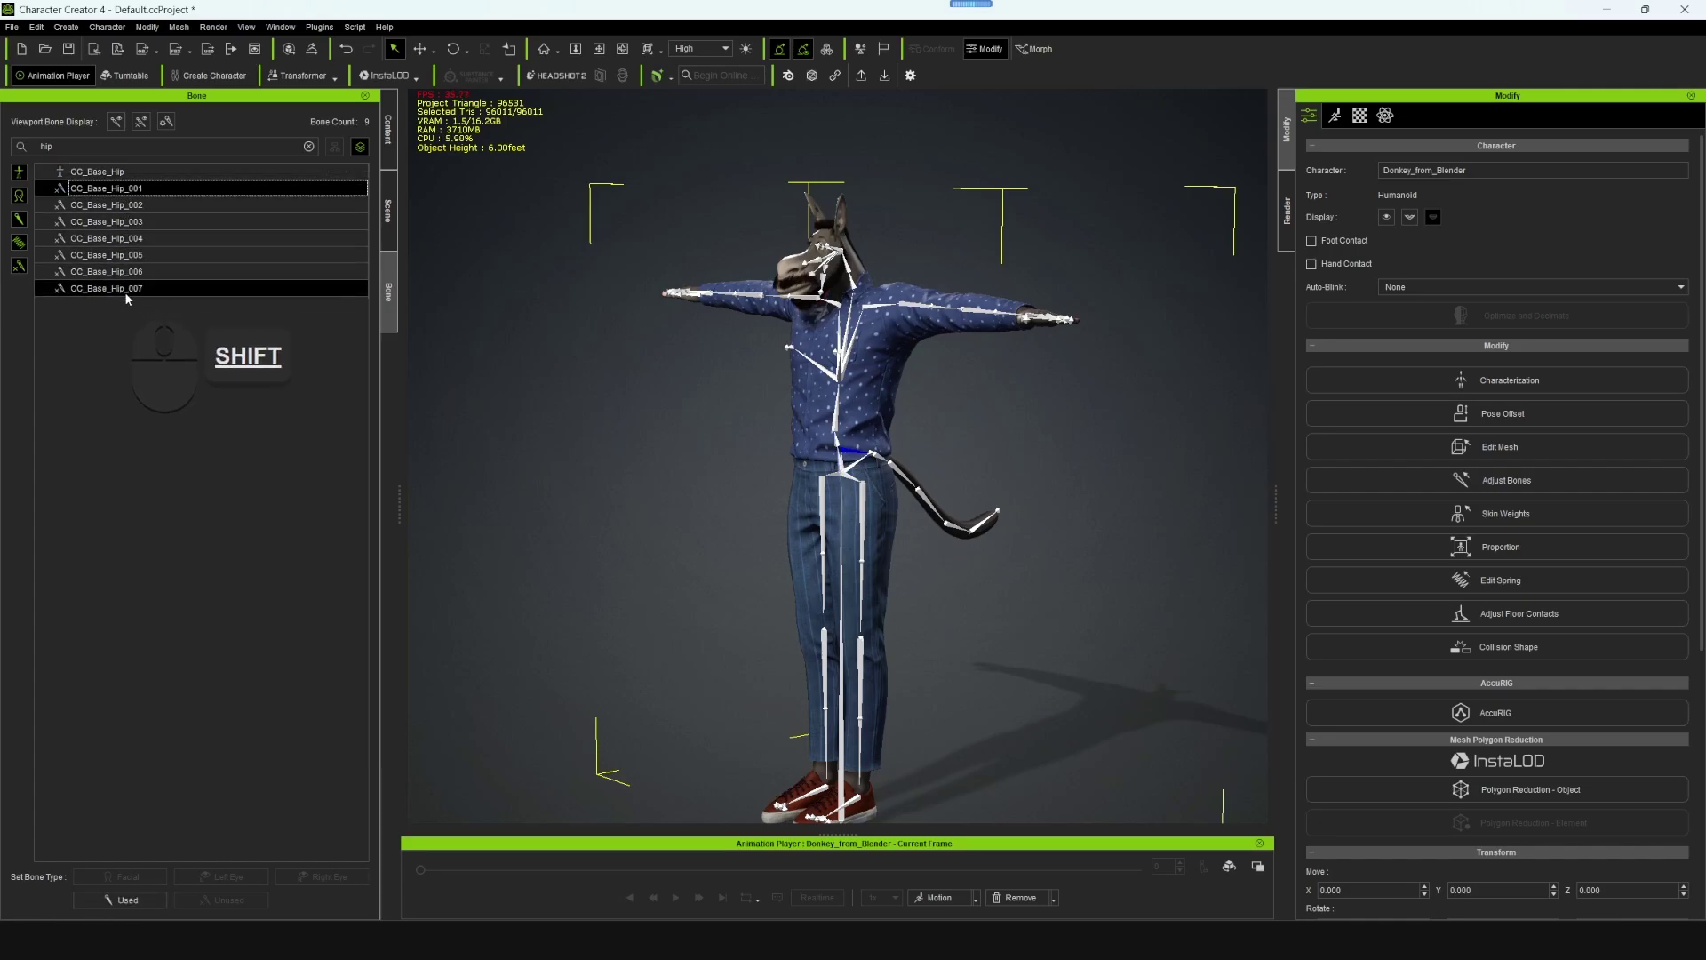
pyautogui.keyDown('shift'); pyautogui.click(125, 290); pyautogui.keyUp('shift')
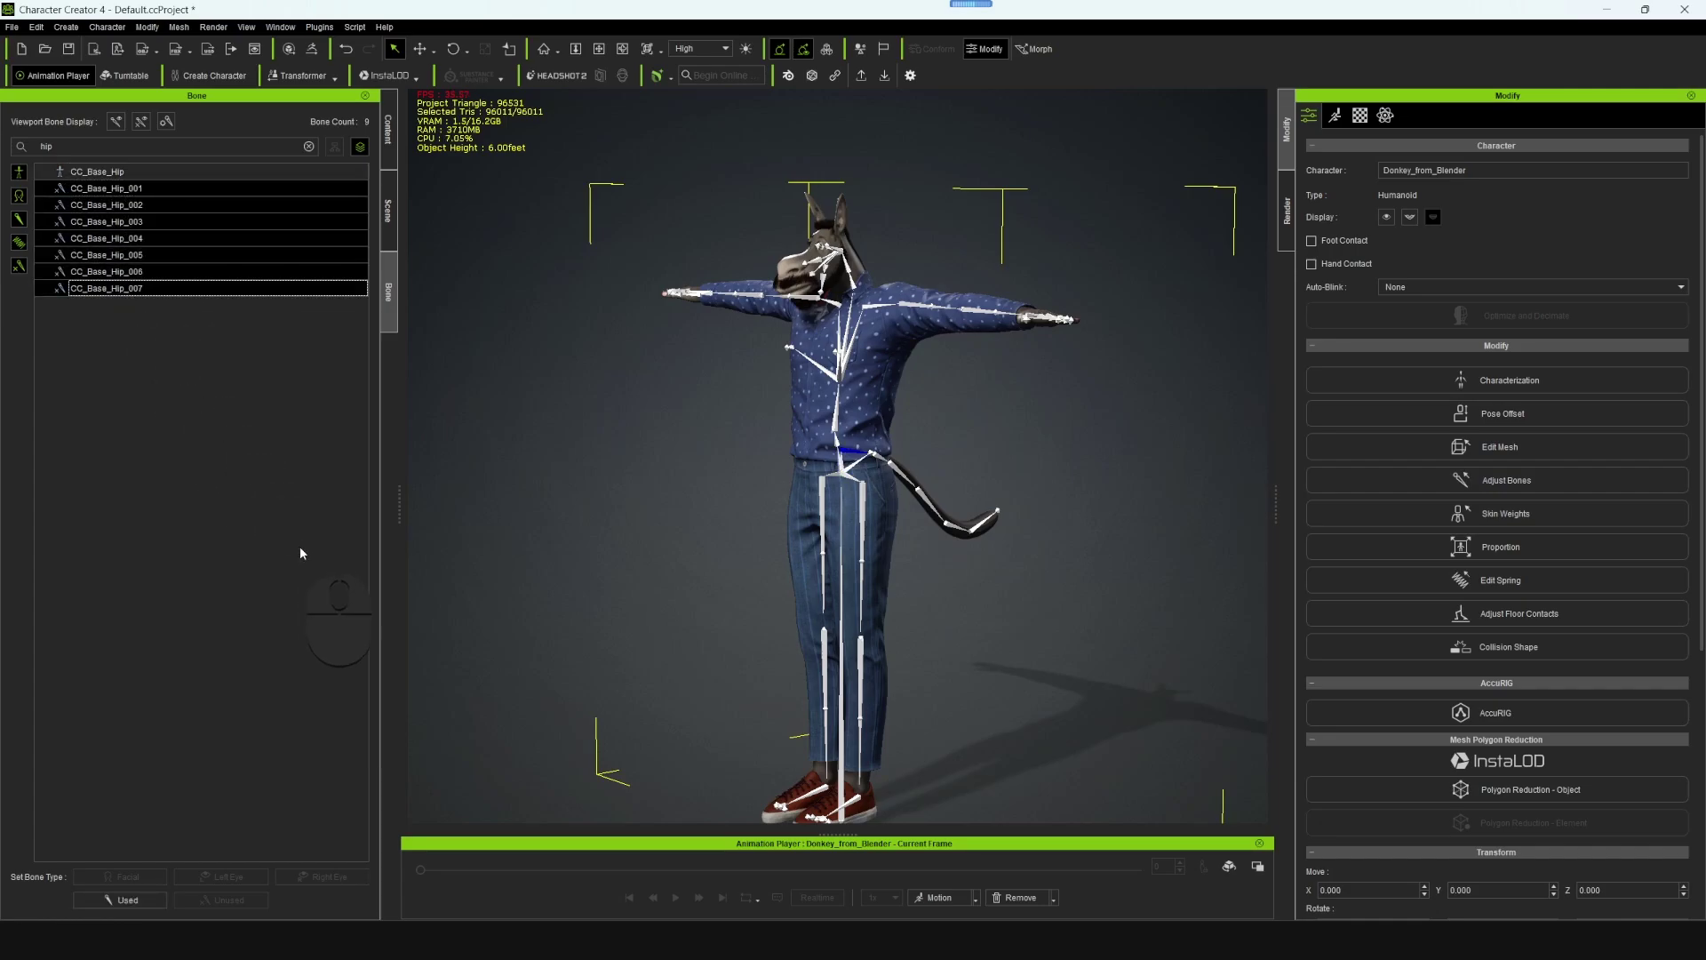
pyautogui.click(145, 237)
pyautogui.click(132, 189)
pyautogui.click(135, 173)
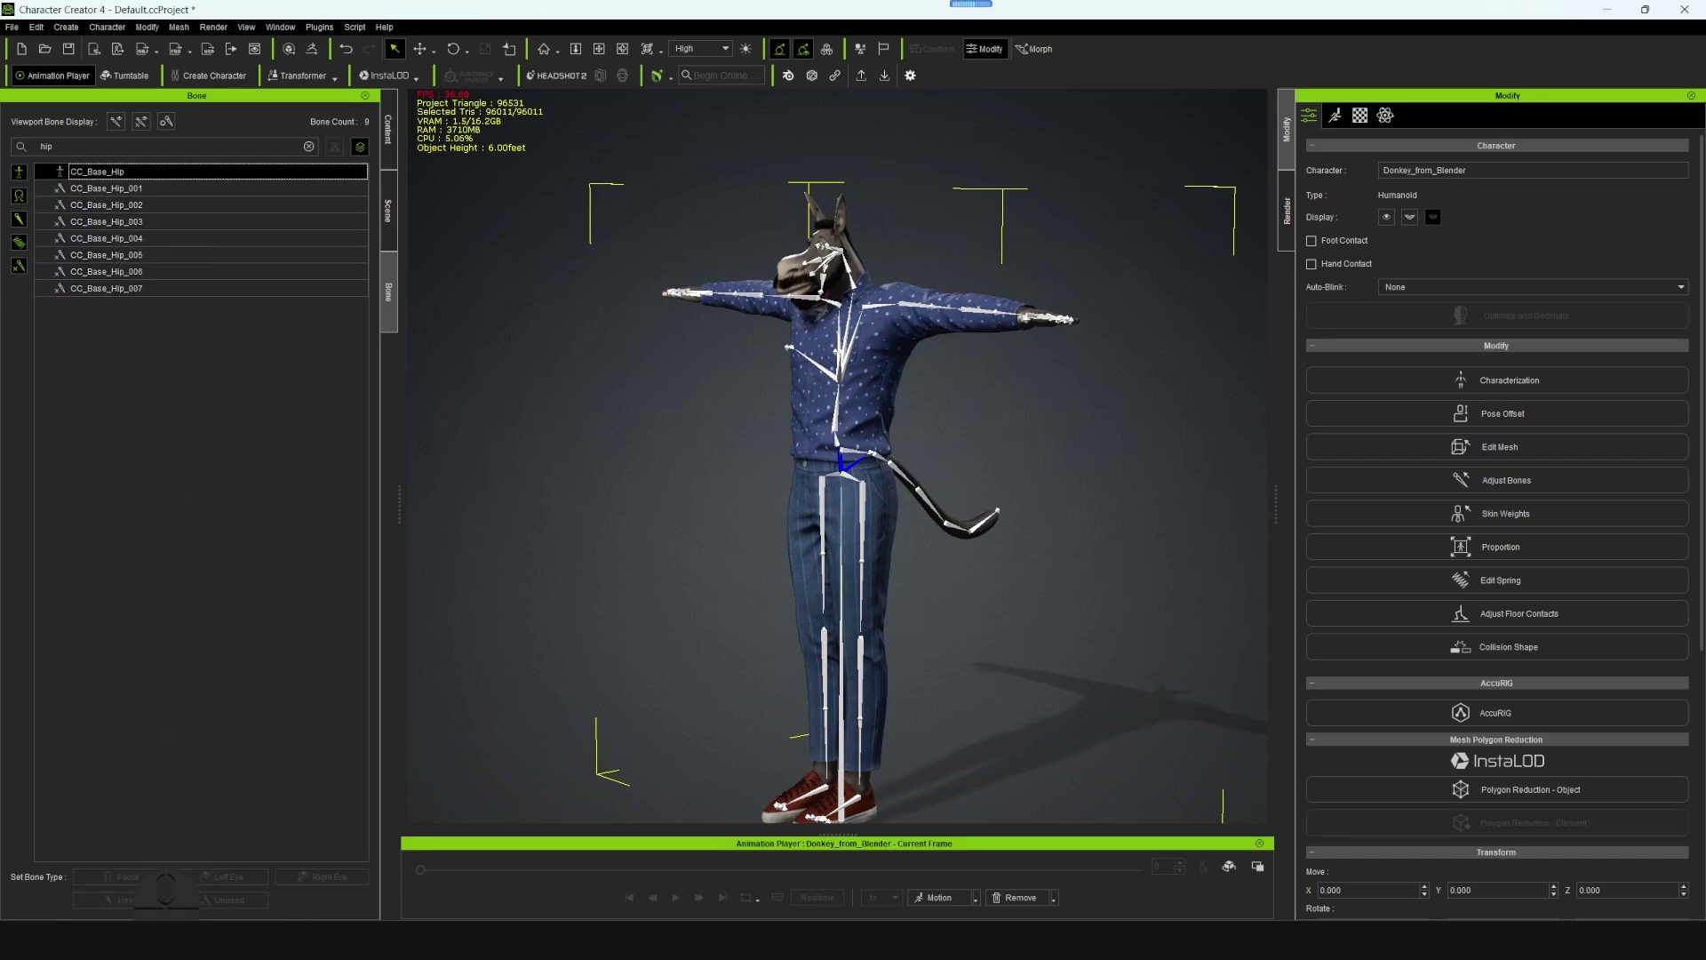
# - Set the bone type of tail bones CC_Base_Hip_001 through CC_Base_Hip_007 to Used
pyautogui.click(153, 195)
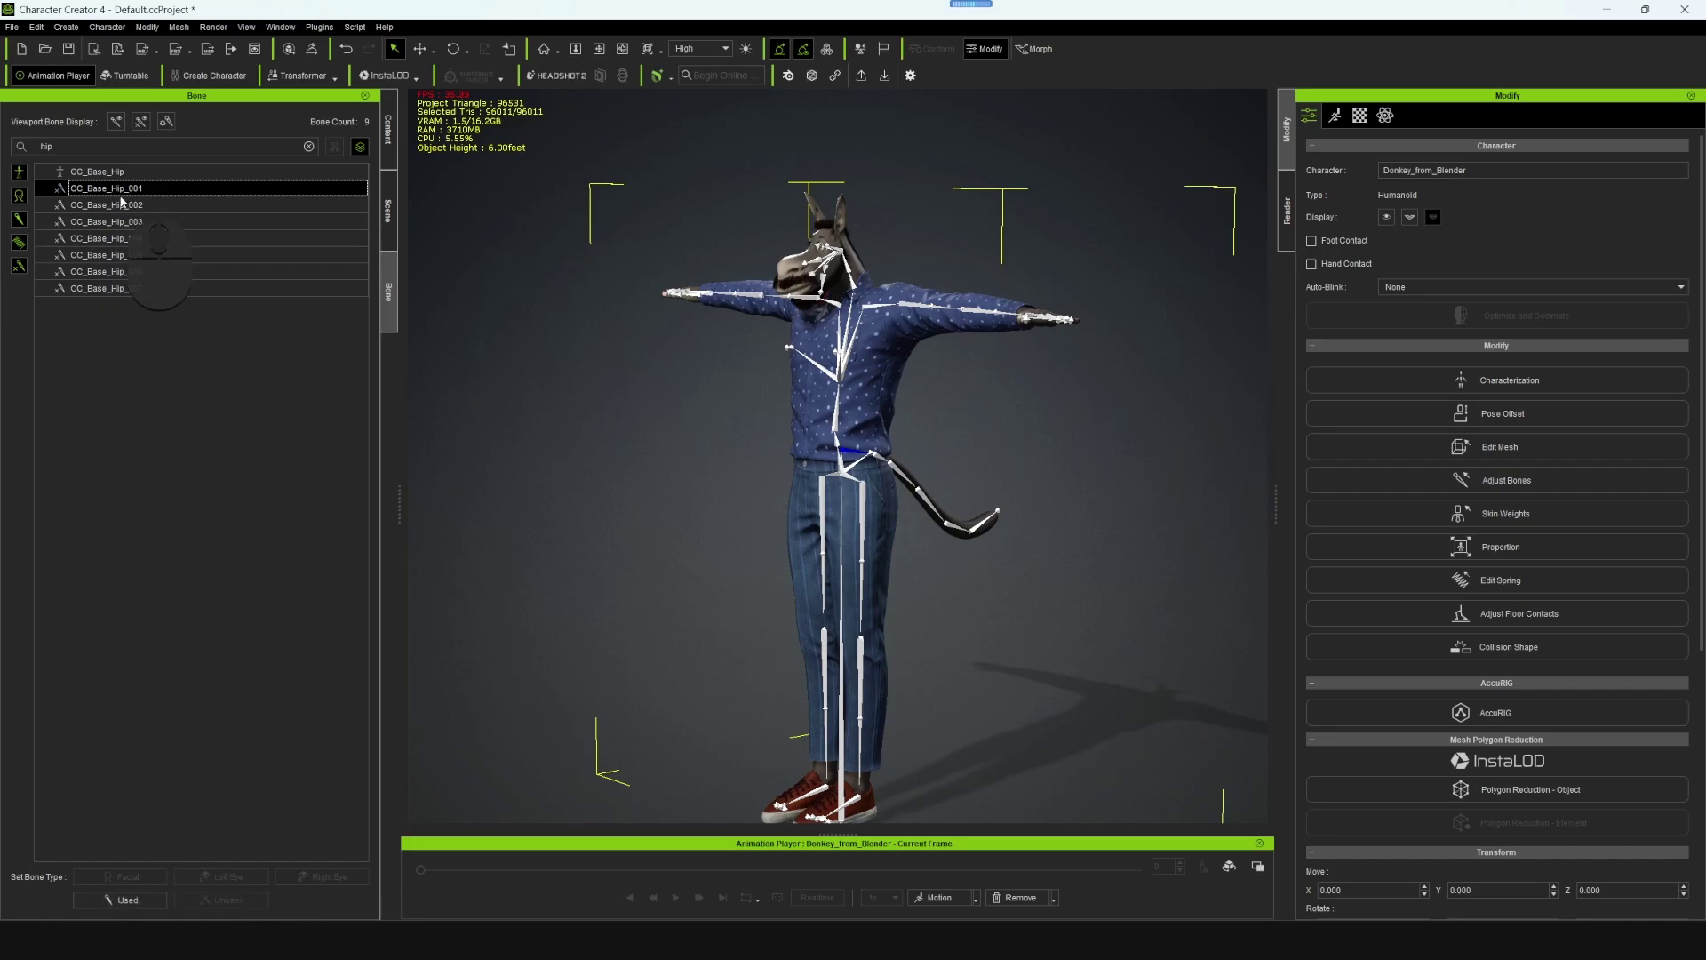
pyautogui.keyDown('shift'); pyautogui.click(135, 289); pyautogui.keyUp('shift')
pyautogui.click(135, 904)
pyautogui.click(178, 188)
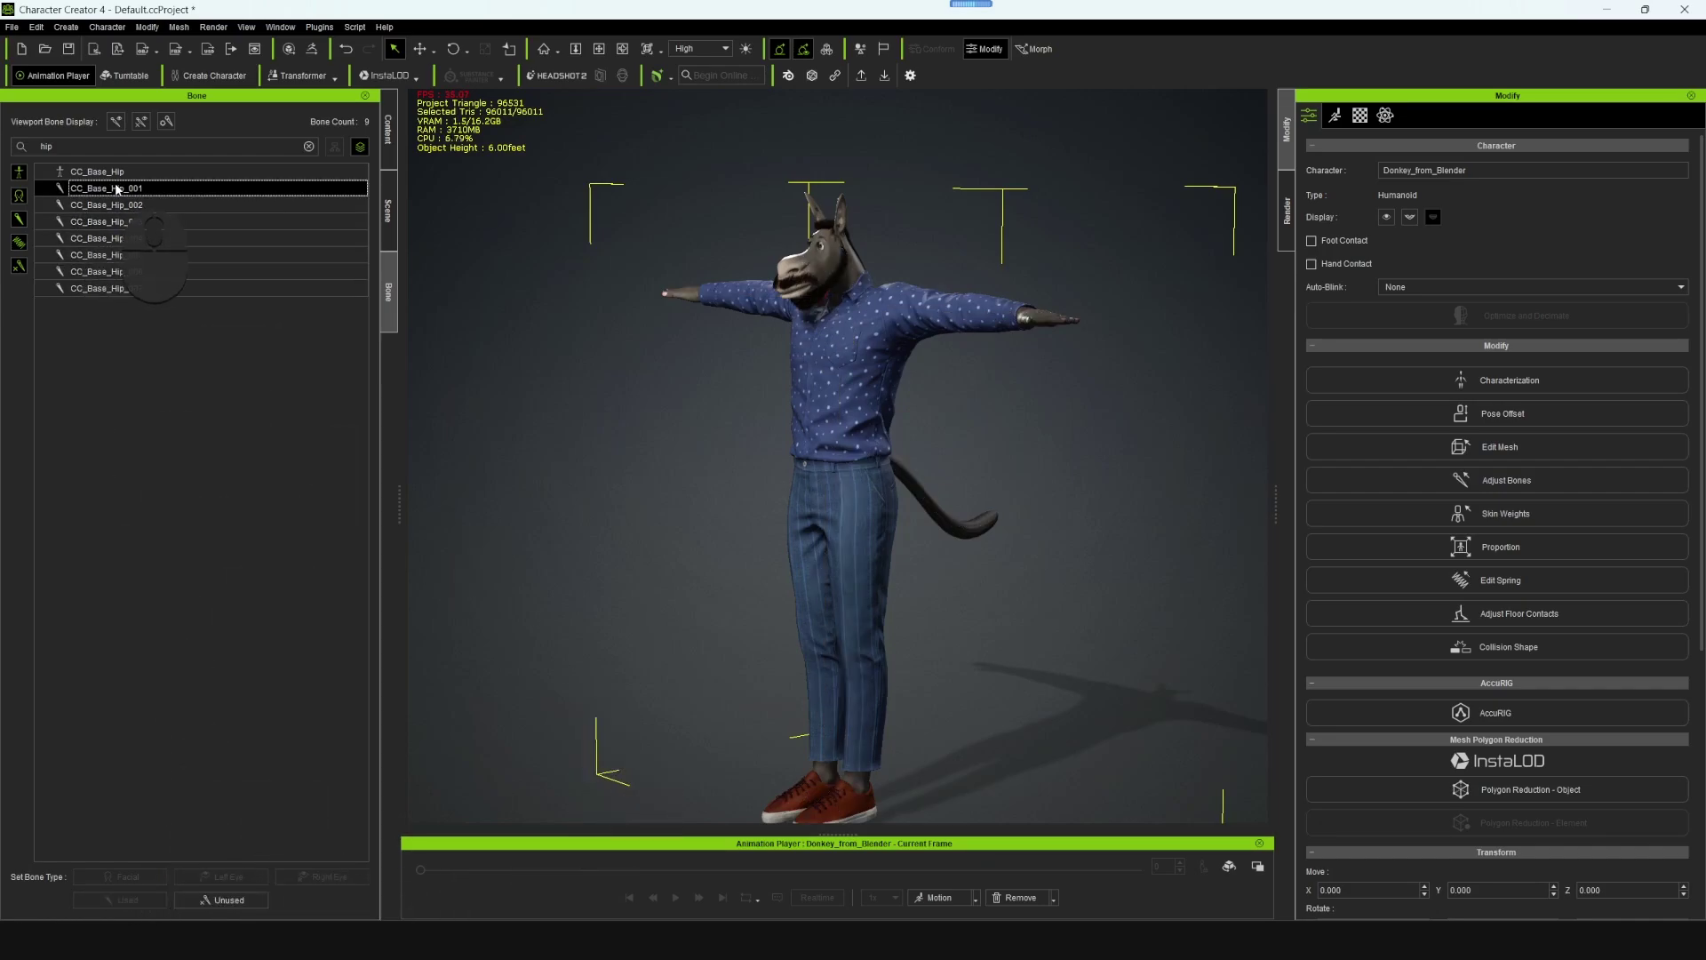
# - Turn on the viewport display of the skin bones and bring the donkey's tail into close view
pyautogui.click(110, 124)
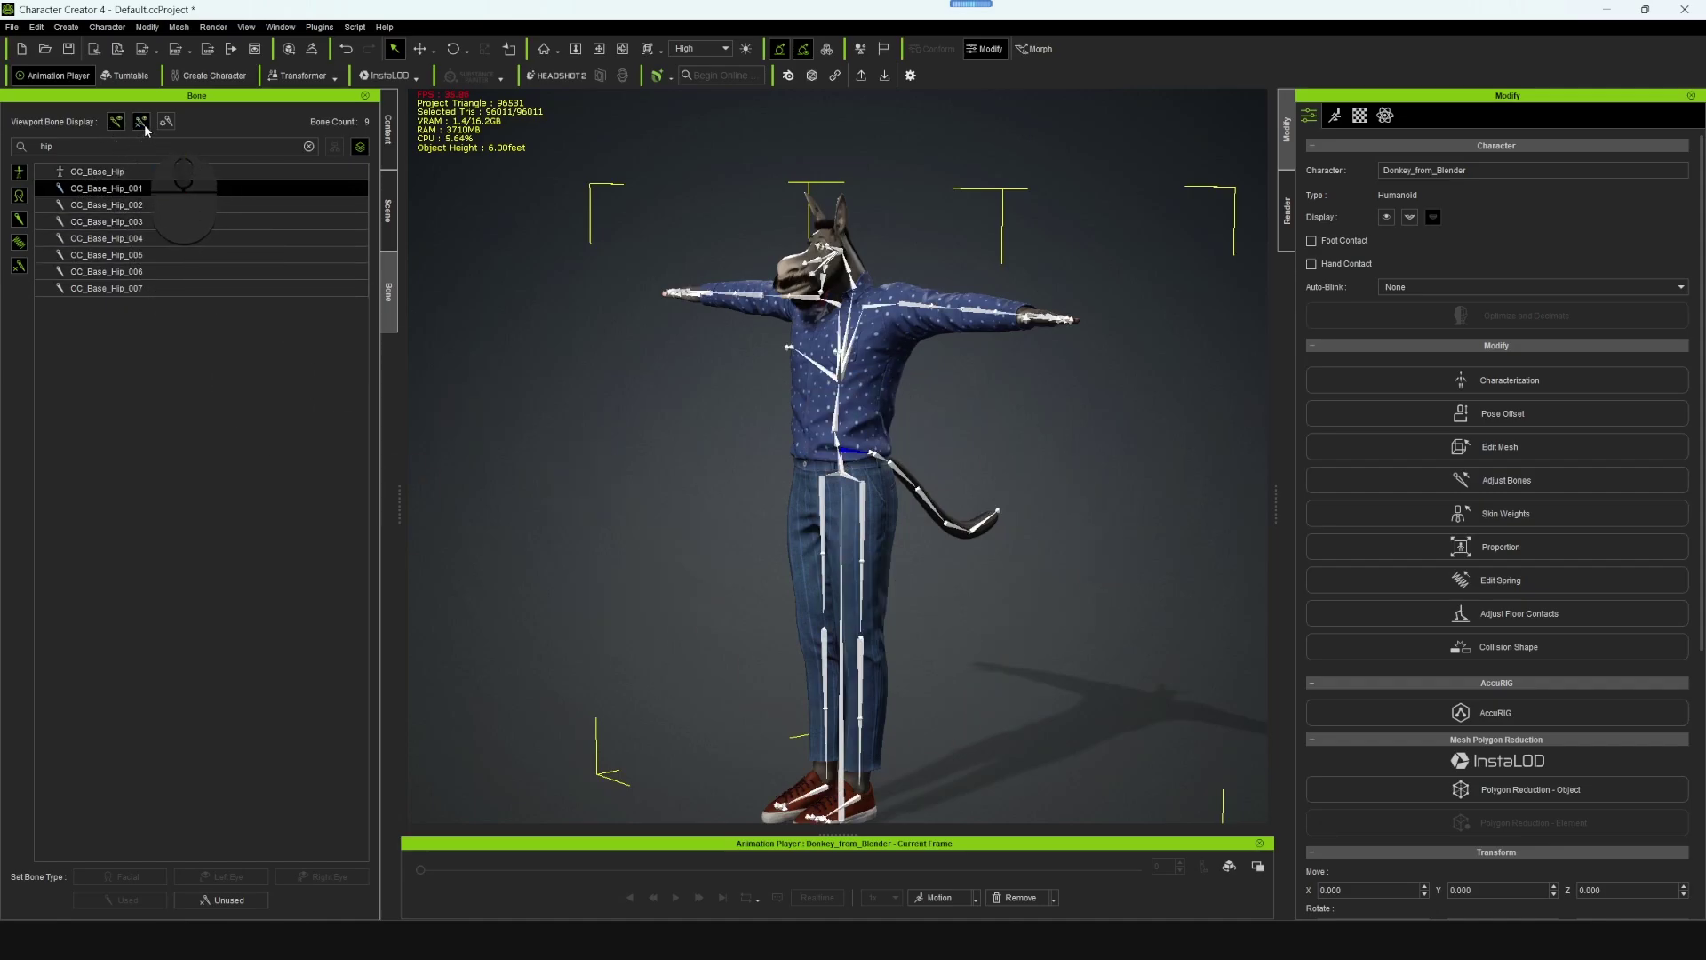
pyautogui.click(117, 122)
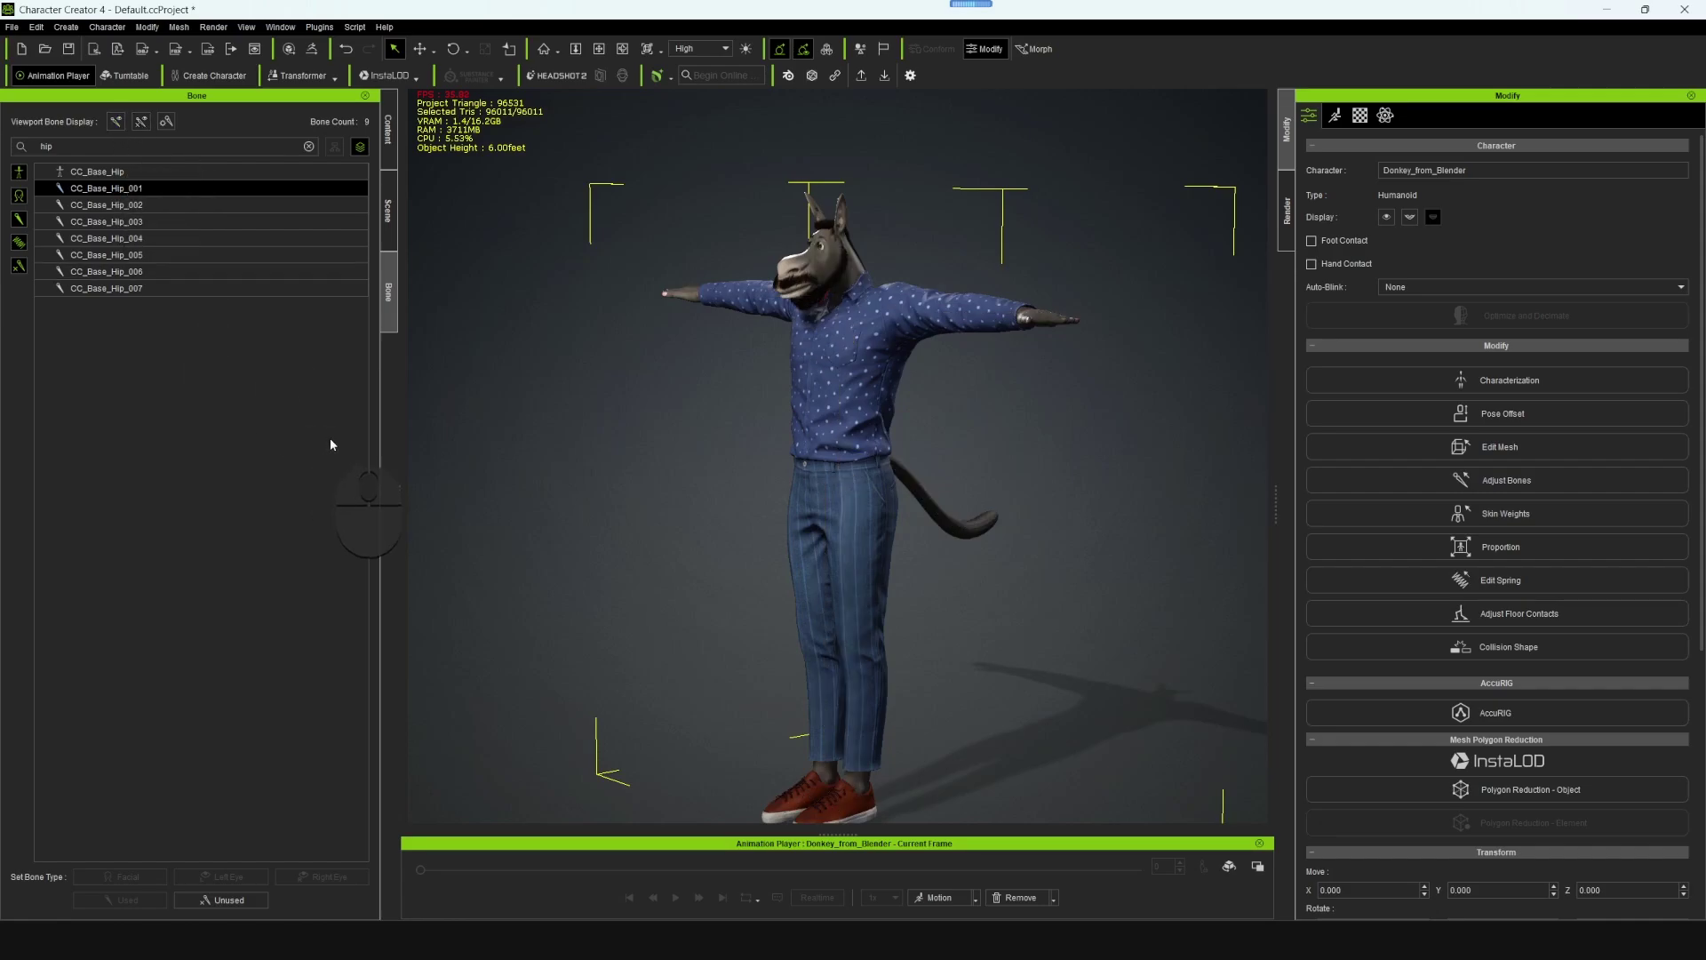
pyautogui.click(116, 121)
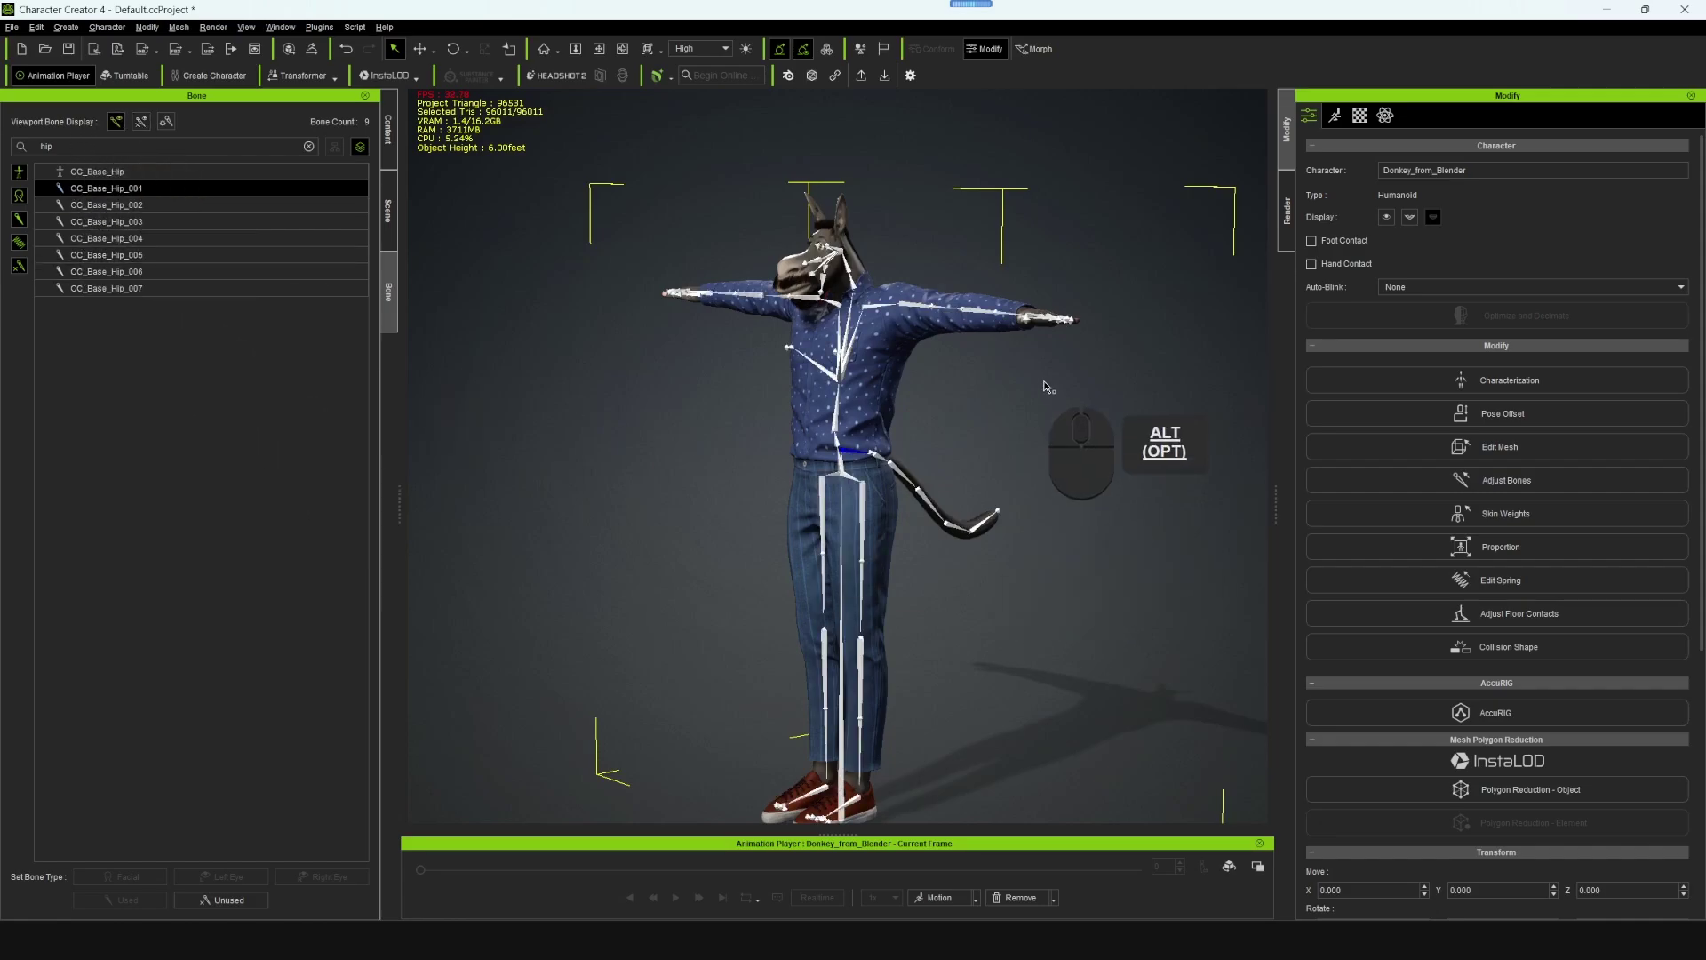
pyautogui.keyDown('alt'); pyautogui.moveTo(1046, 386); pyautogui.dragTo(875, 396, button='right'); pyautogui.keyUp('alt')
pyautogui.scroll(1, 978, 512)
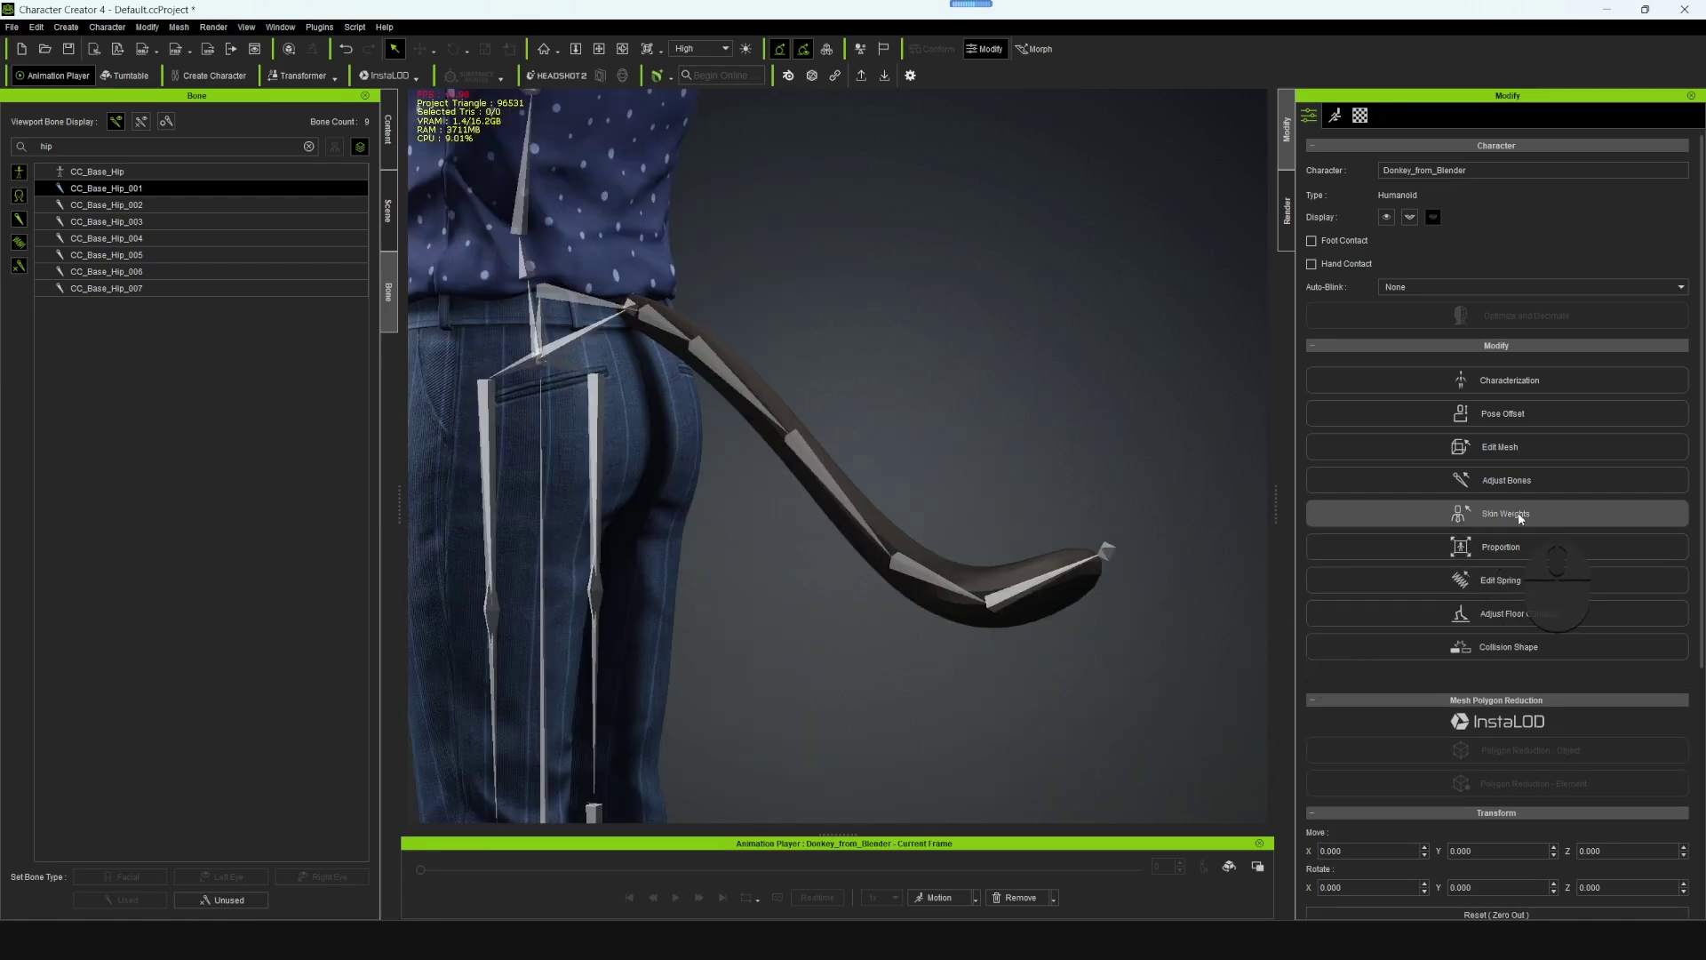
# - Expand Donkey_from_Blender in the scene hierarchy and rename its default_0 mesh as Tail
pyautogui.click(1521, 517)
pyautogui.click(387, 212)
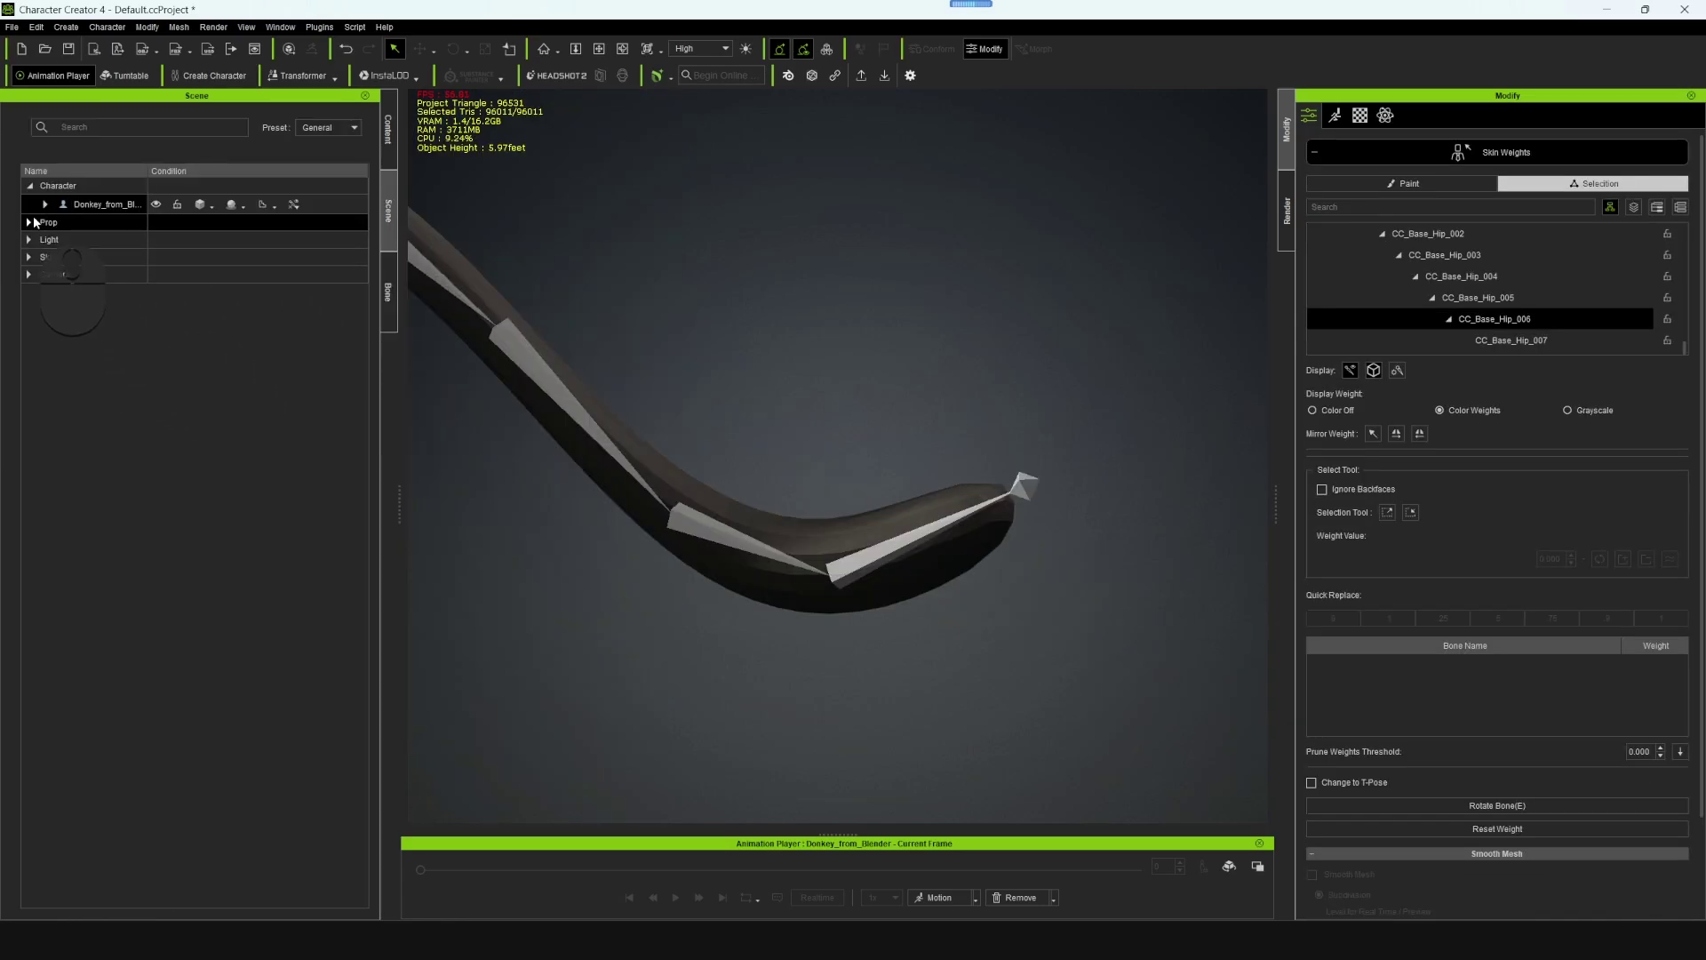
pyautogui.click(45, 204)
pyautogui.click(107, 494)
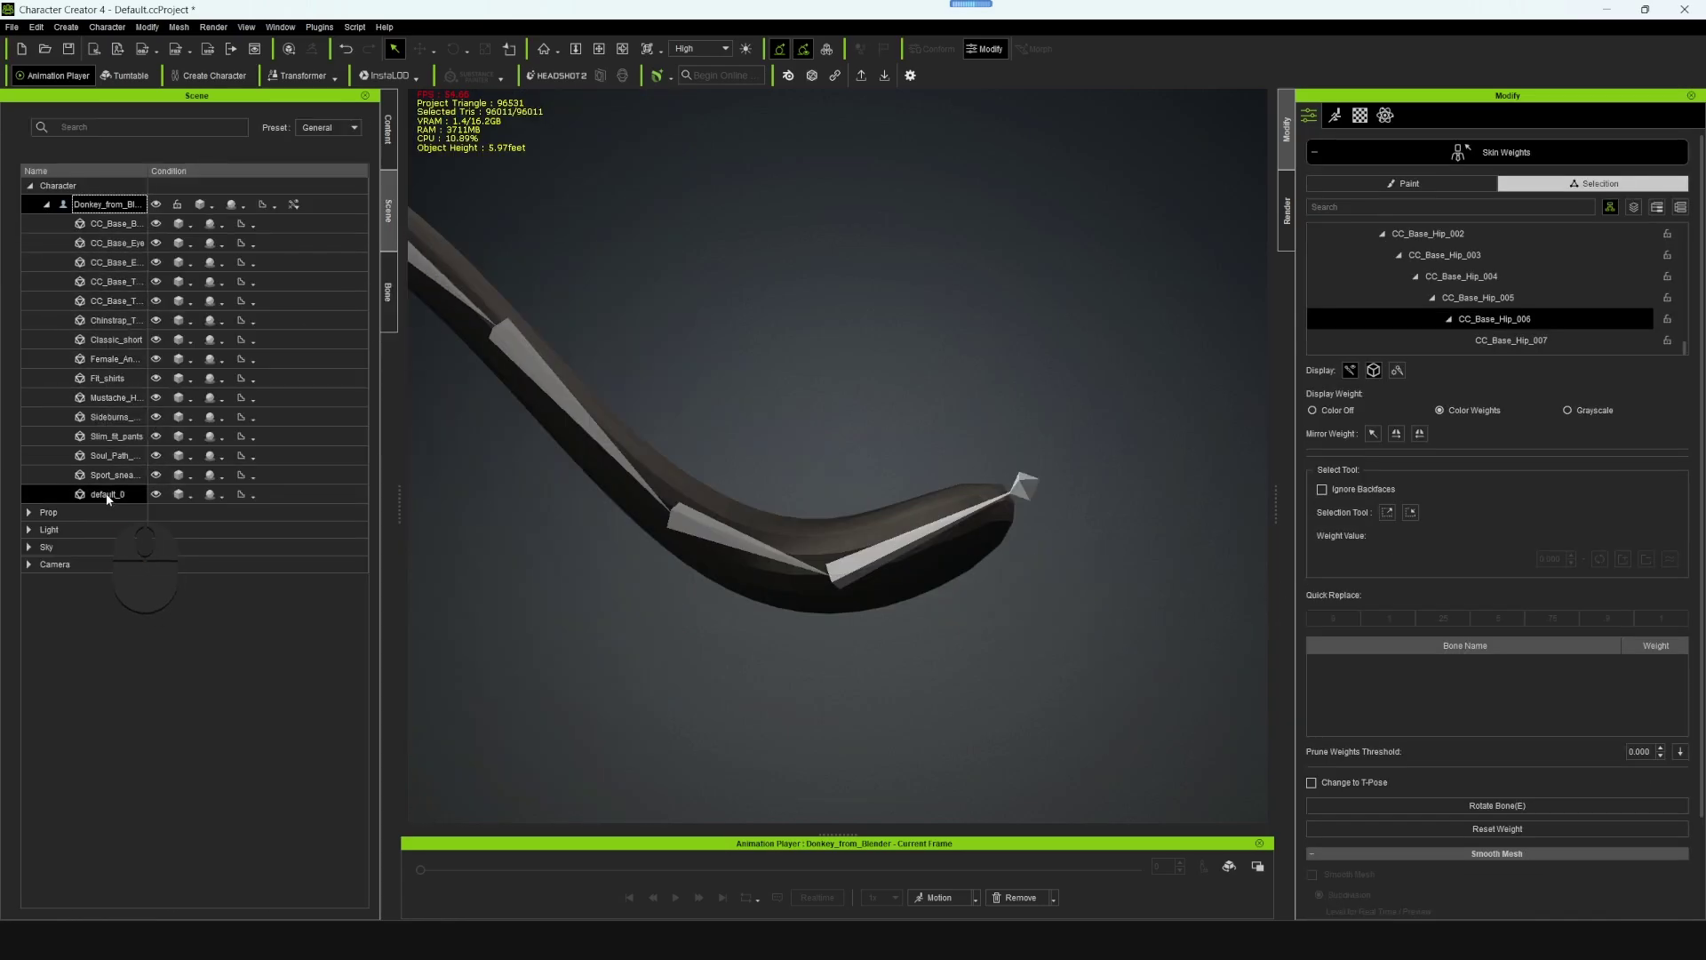
pyautogui.click(106, 496)
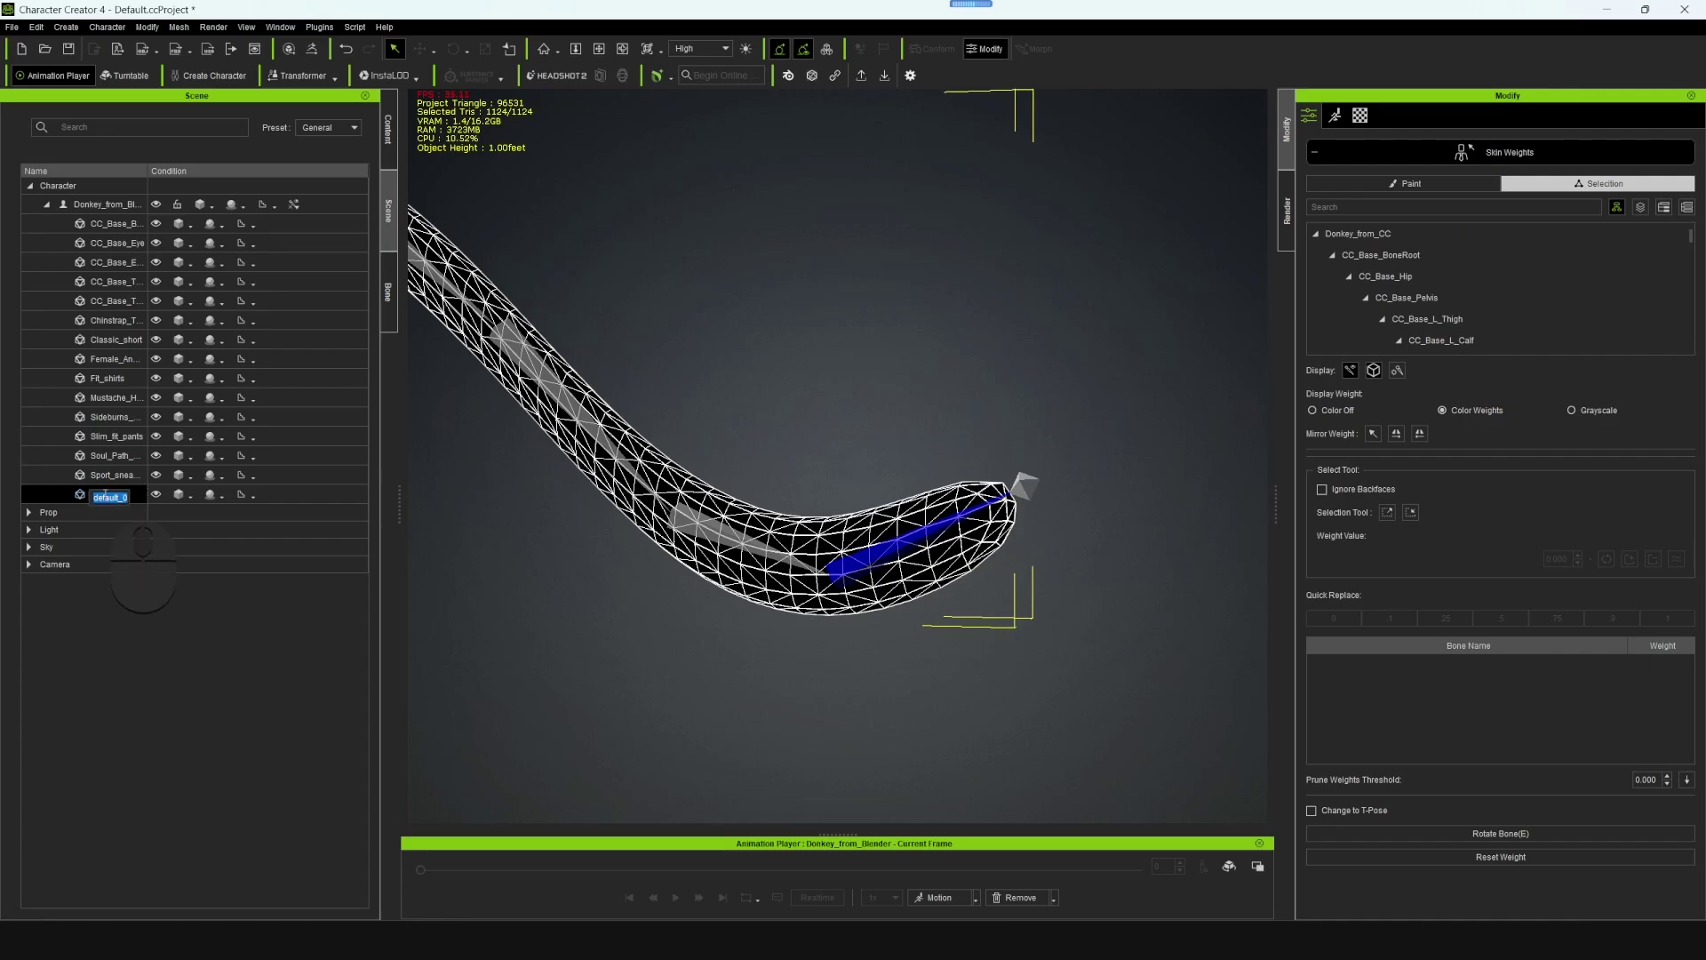
pyautogui.write('Tail')
pyautogui.click(105, 498)
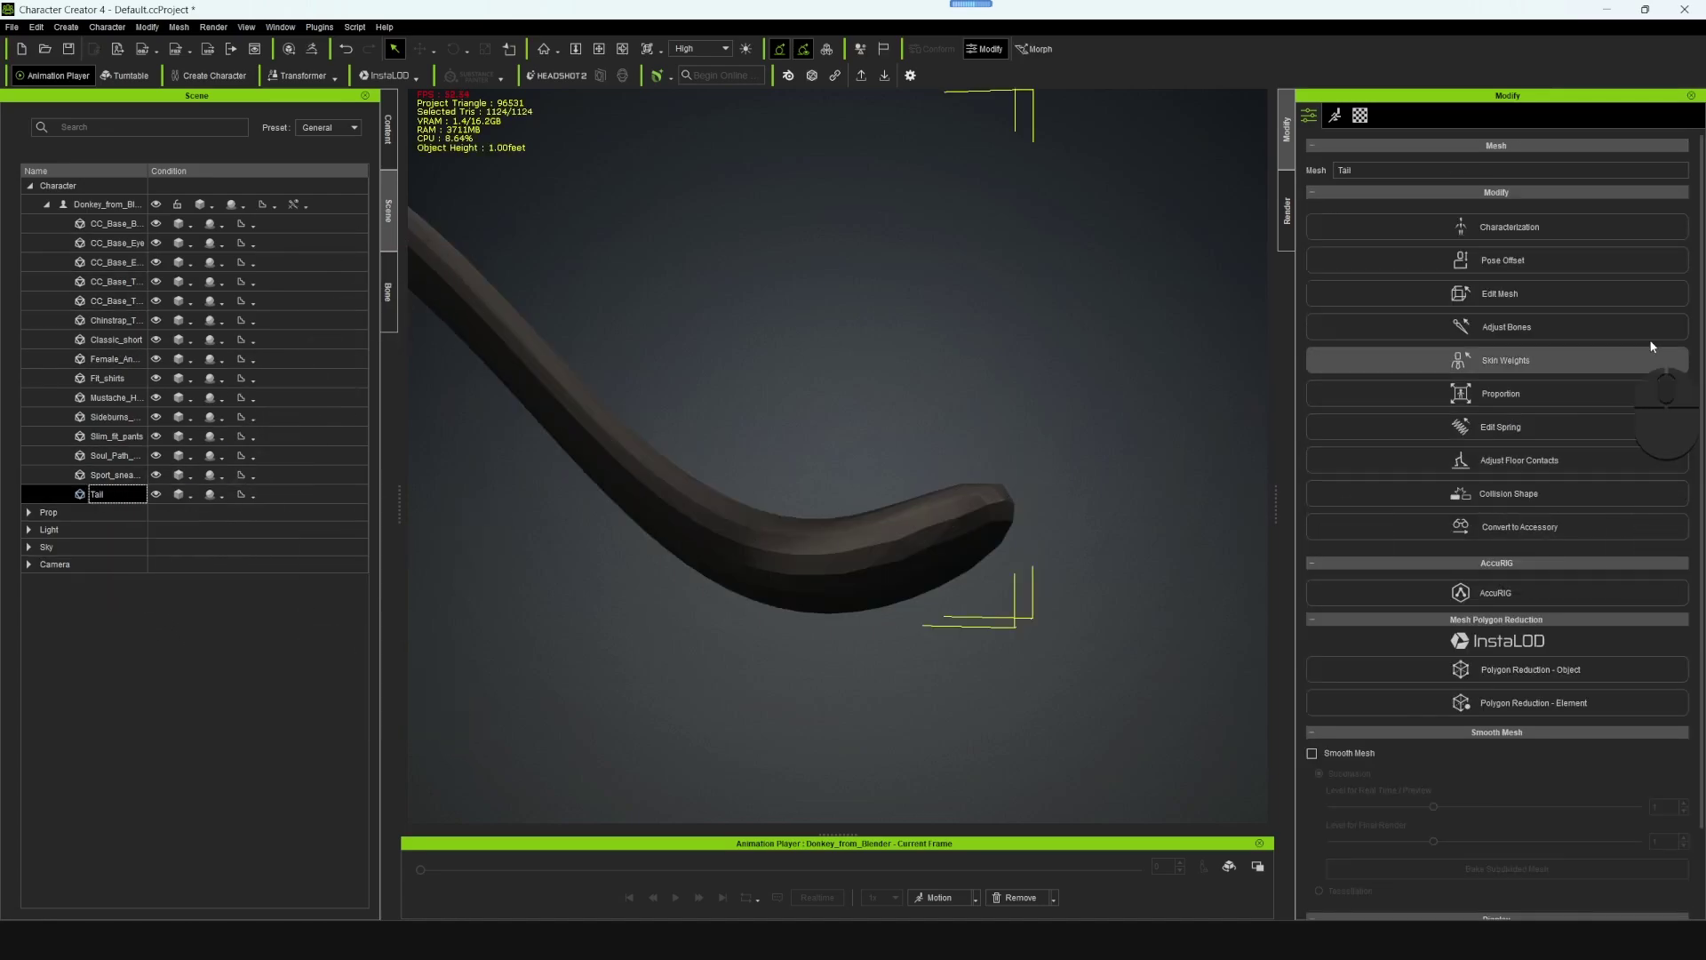
# - Start Skin Weights editing on the Tail mesh in Selection mode, with CC_Base_Hip_006 as the active bone
pyautogui.click(1510, 360)
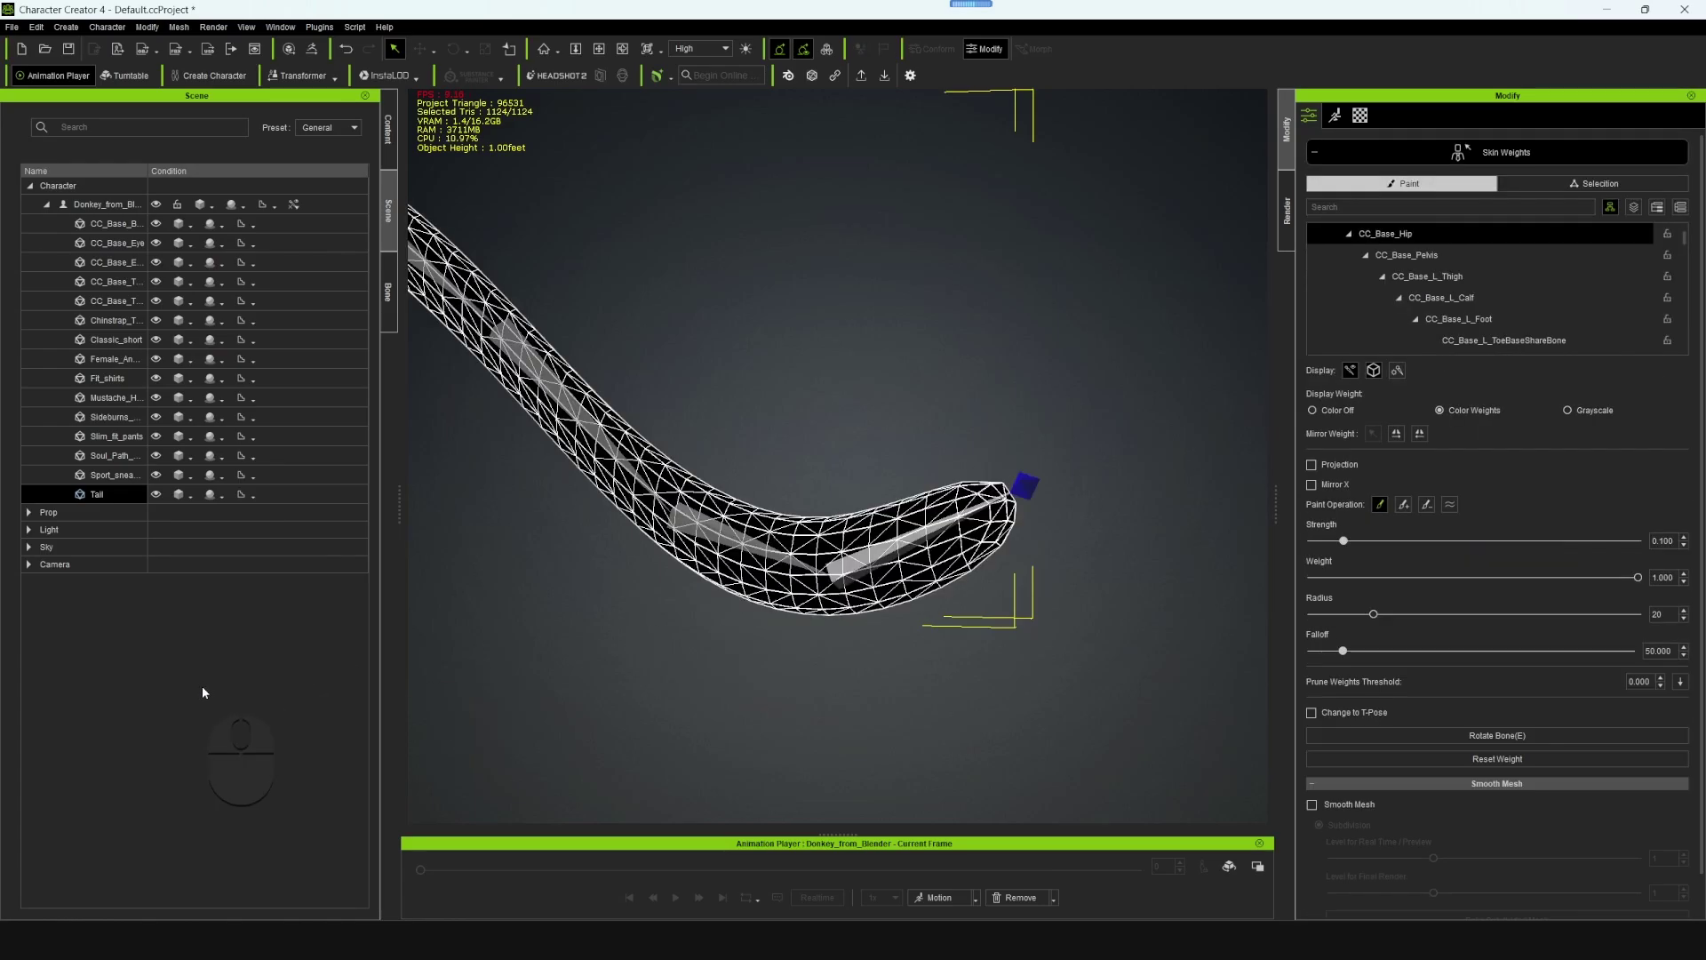
pyautogui.click(389, 295)
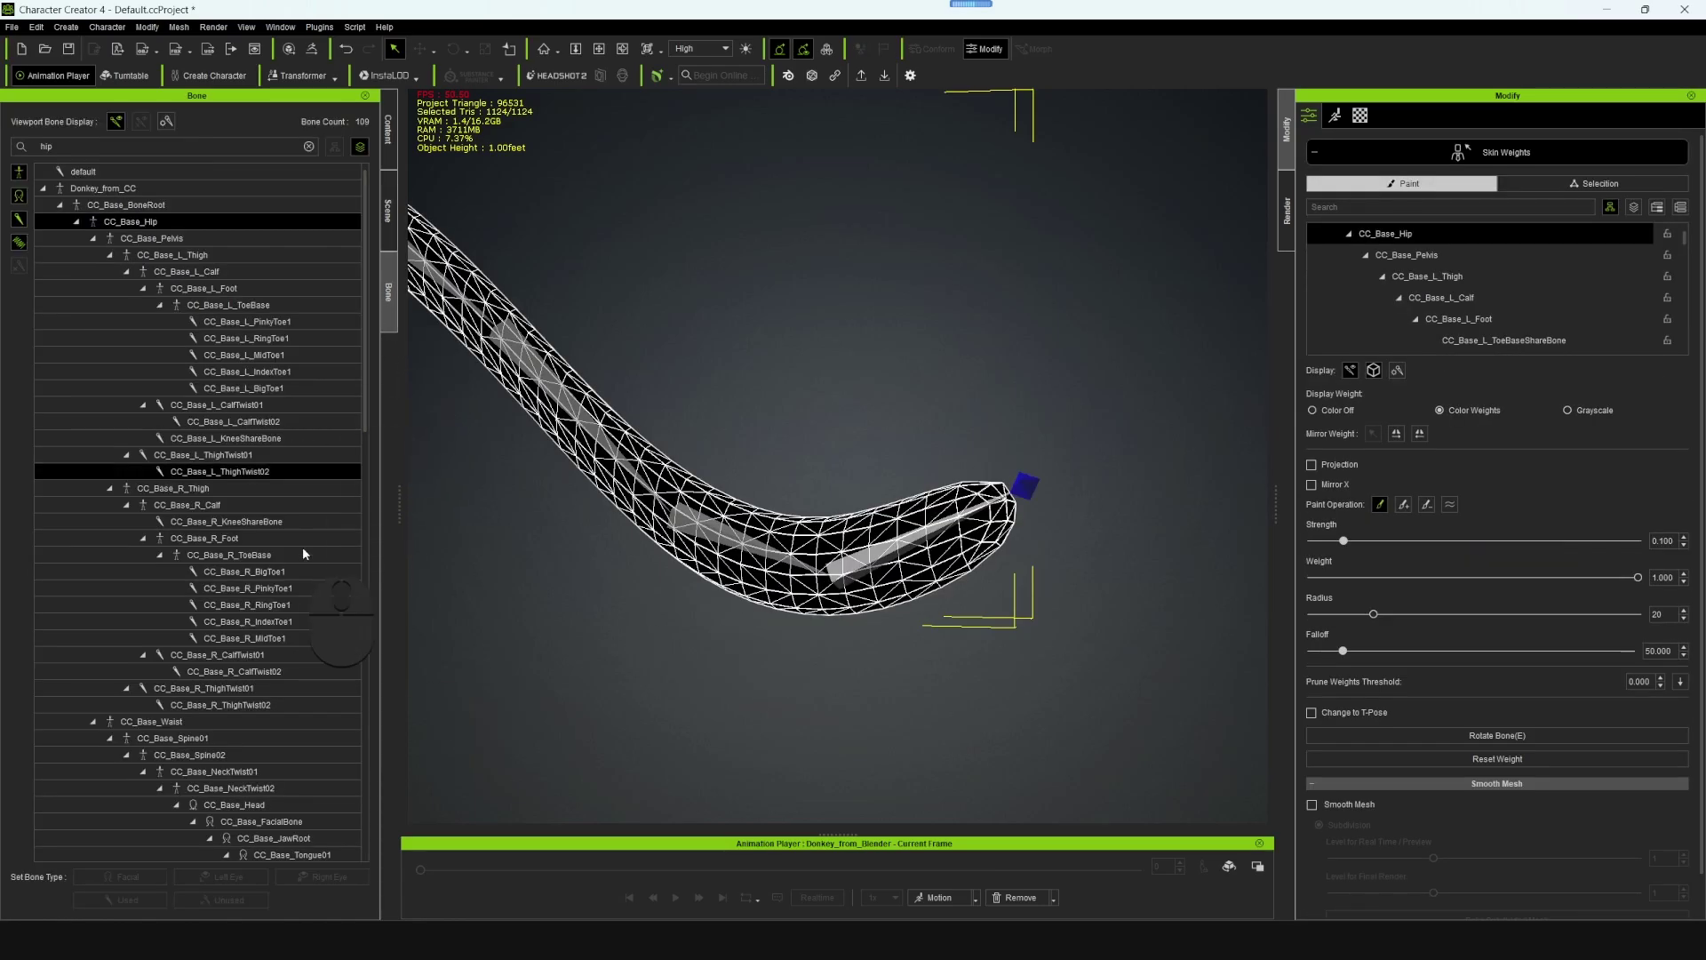
pyautogui.scroll(-20, 295, 822)
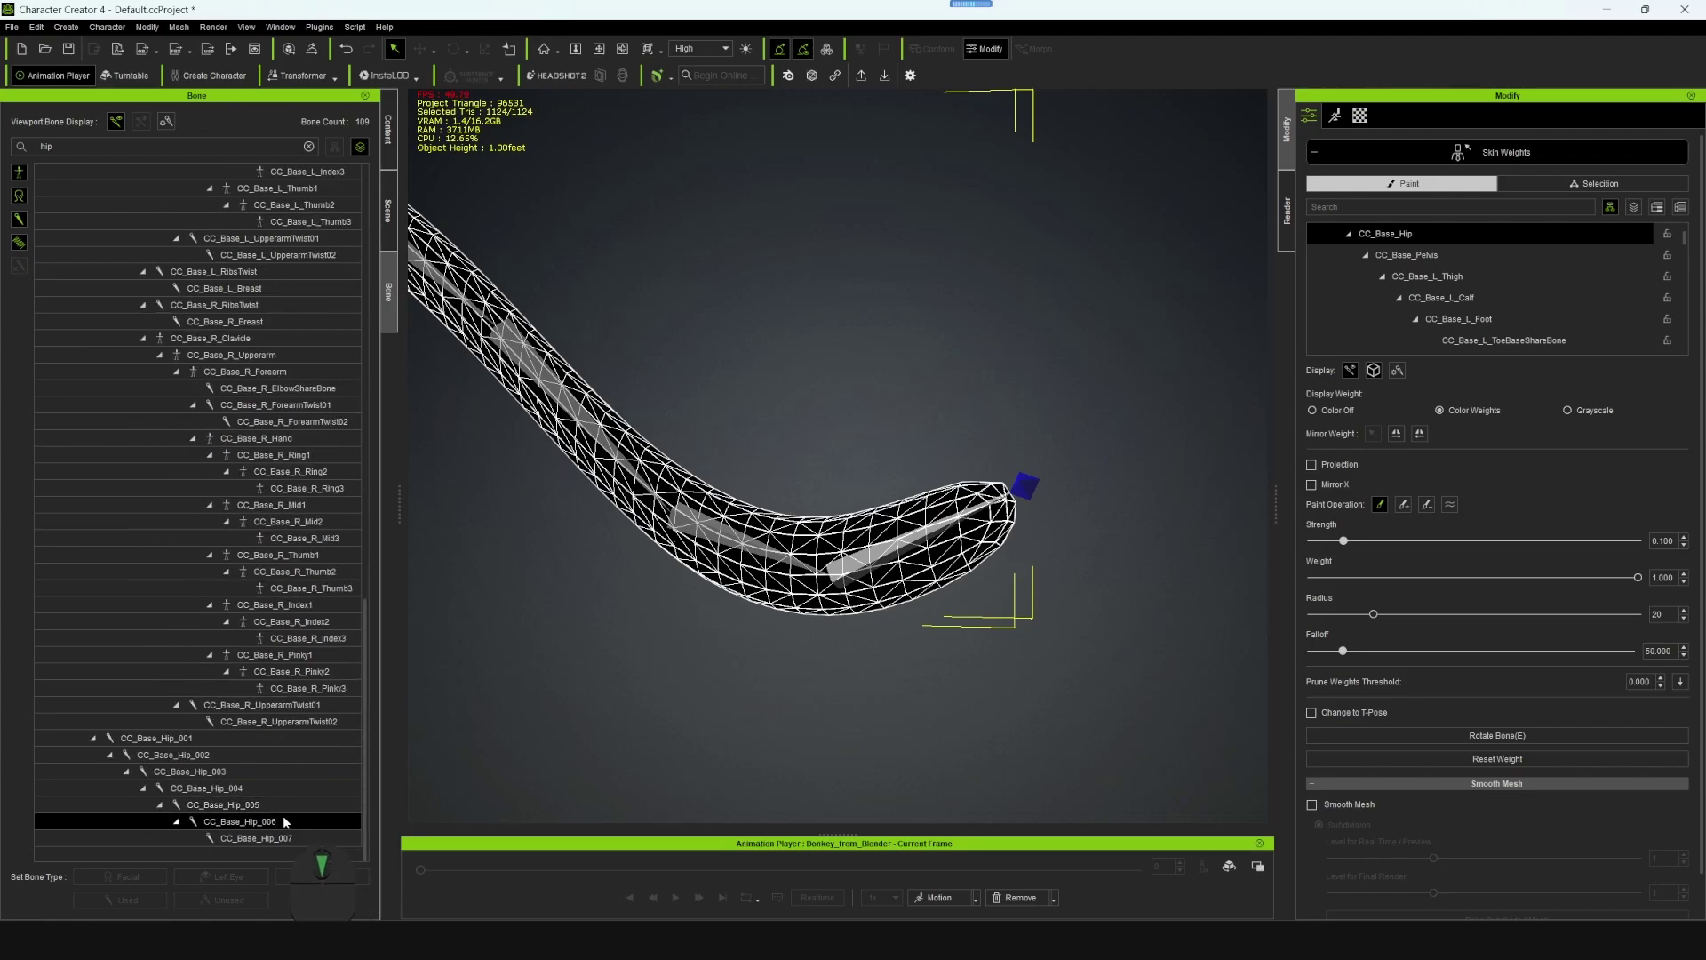
pyautogui.doubleClick(284, 821)
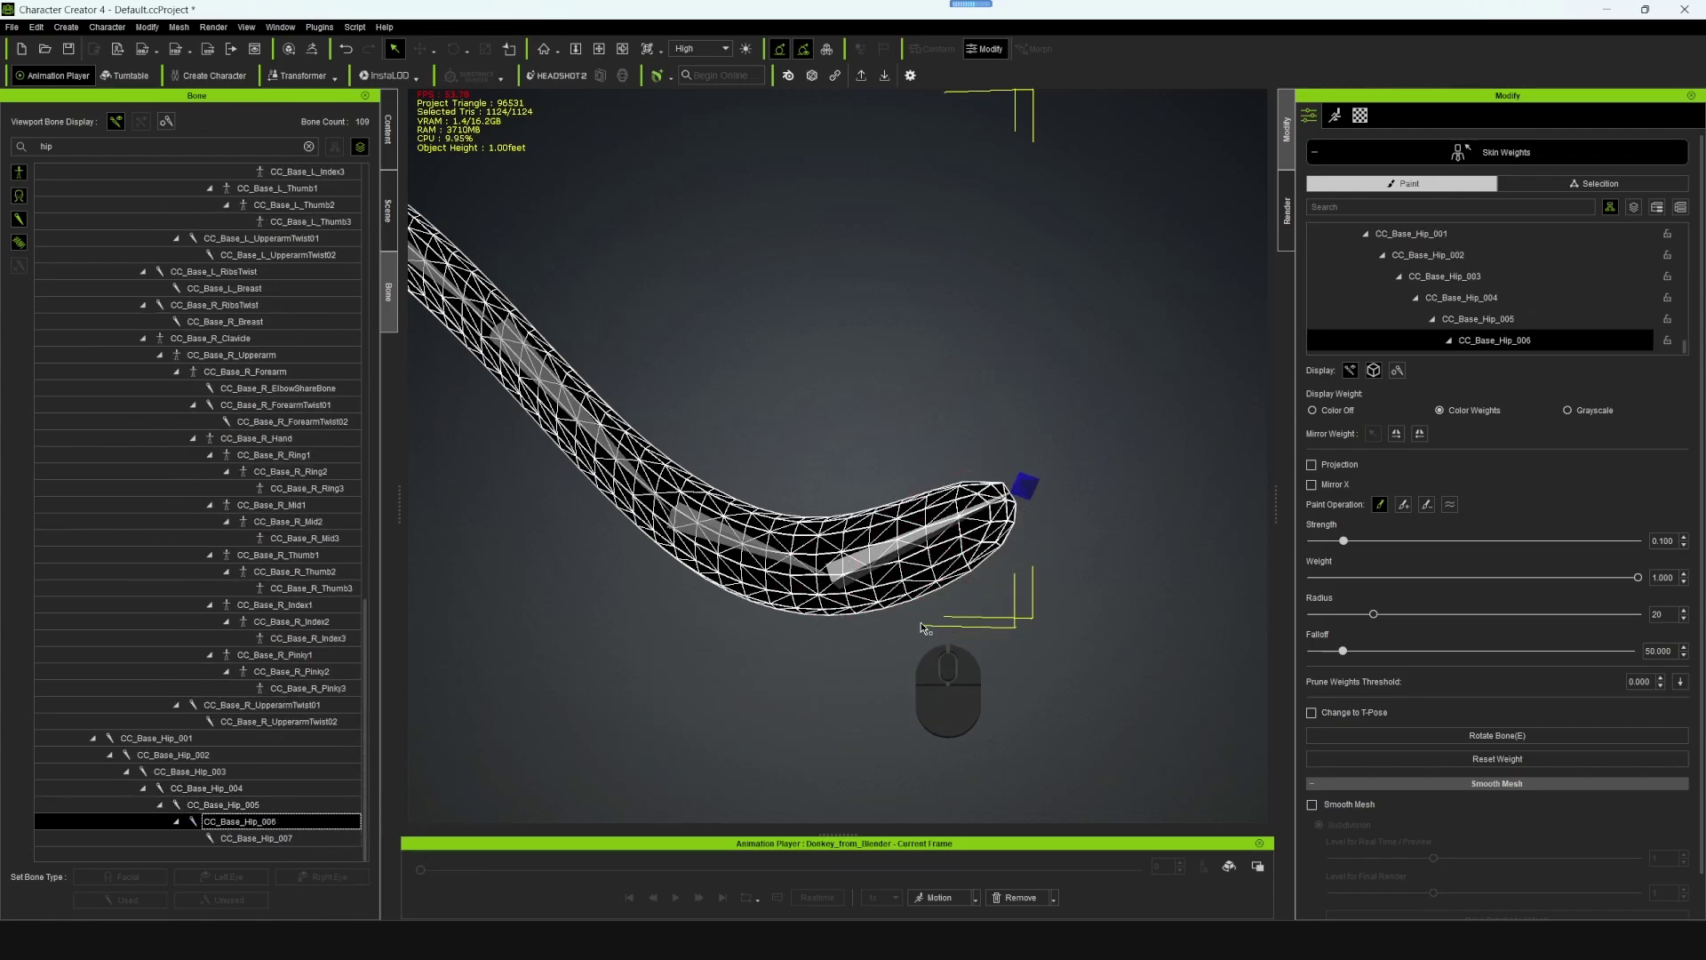
pyautogui.keyDown('alt'); pyautogui.moveTo(1021, 533); pyautogui.dragTo(835, 509); pyautogui.keyUp('alt')
pyautogui.keyDown('alt'); pyautogui.moveTo(836, 508); pyautogui.dragTo(893, 485, button='right'); pyautogui.keyUp('alt')
pyautogui.keyDown('alt'); pyautogui.moveTo(833, 520); pyautogui.dragTo(898, 531); pyautogui.keyUp('alt')
pyautogui.keyDown('alt'); pyautogui.moveTo(898, 530); pyautogui.dragTo(883, 540, button='right'); pyautogui.keyUp('alt')
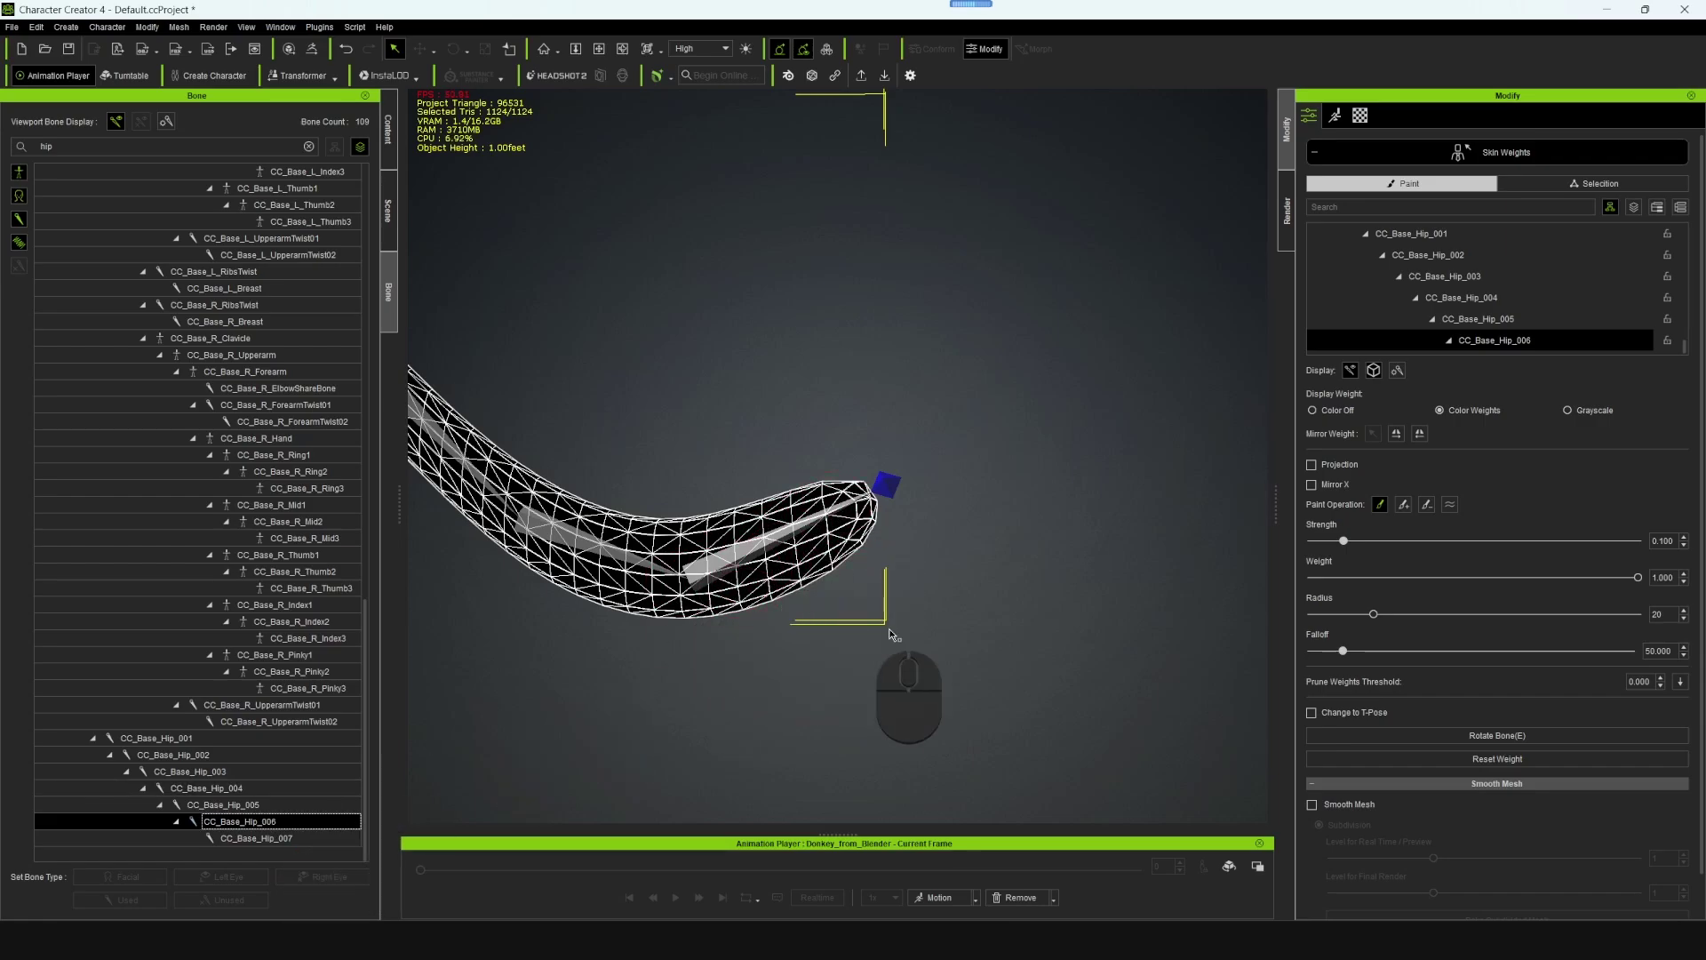
pyautogui.click(1617, 184)
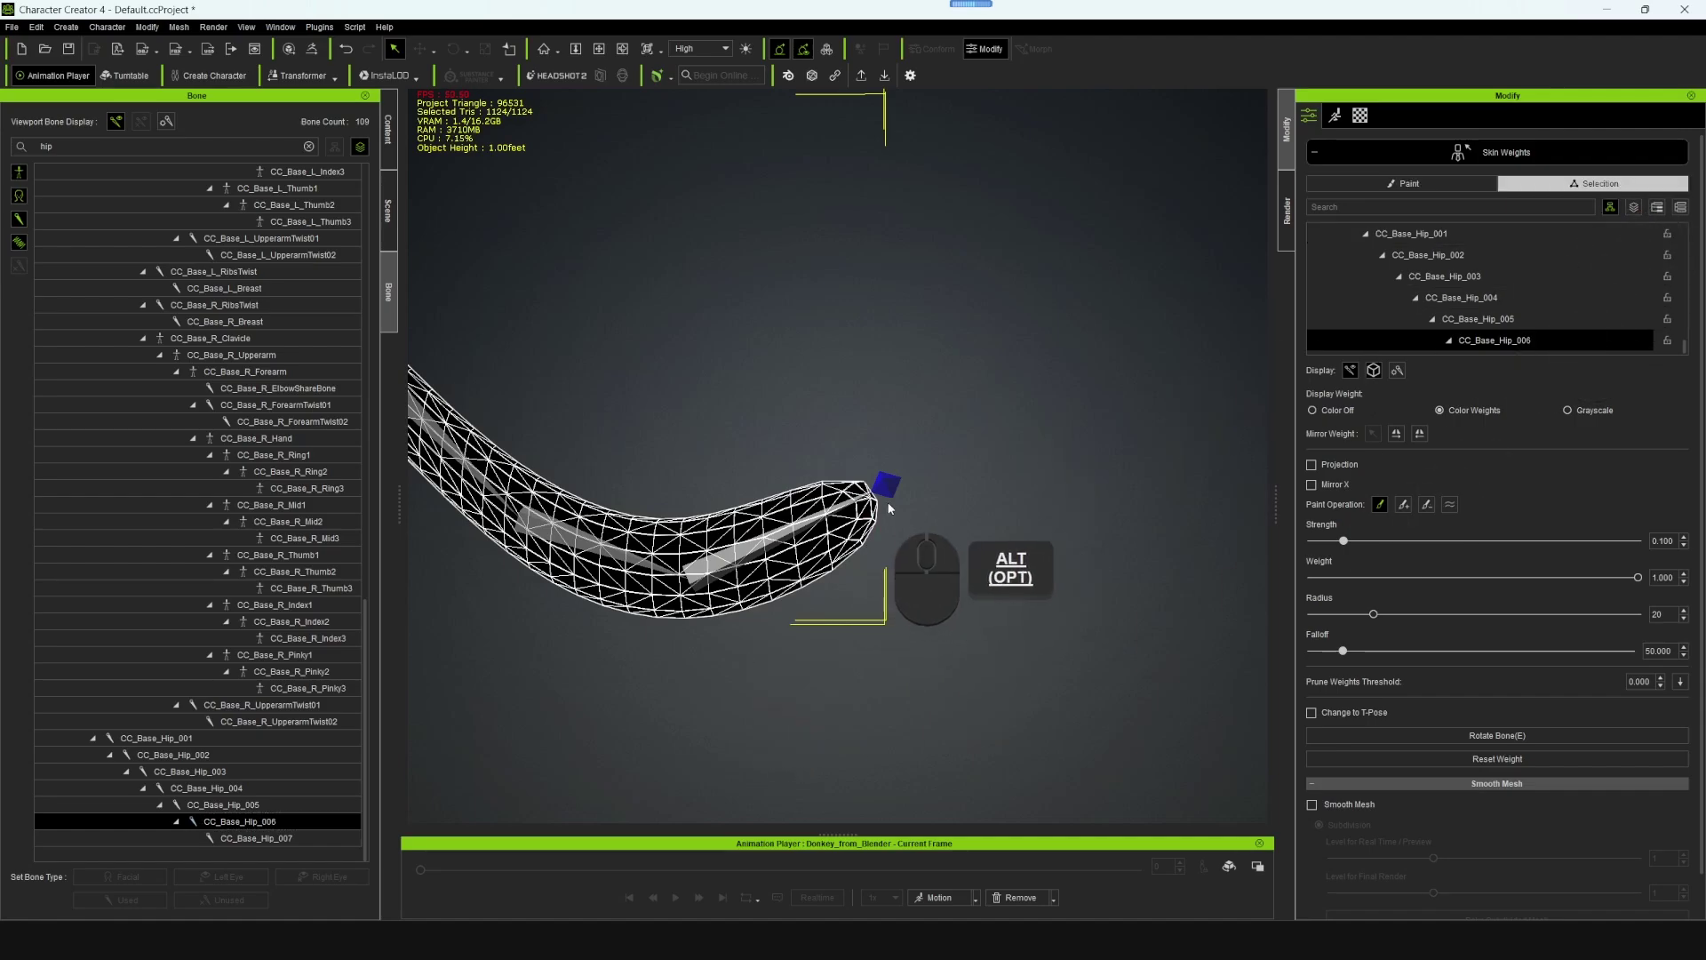
# - Select the vertices at the tail's tip and assign them a weight of 1 to CC_Base_Hip_006
pyautogui.keyDown('alt'); pyautogui.moveTo(944, 464); pyautogui.dragTo(944, 485, button='right'); pyautogui.keyUp('alt')
pyautogui.keyDown('alt'); pyautogui.moveTo(900, 487); pyautogui.dragTo(1013, 412); pyautogui.keyUp('alt')
pyautogui.moveTo(1012, 413)
pyautogui.keyDown('alt'); pyautogui.mouseDown(button='right')
pyautogui.moveTo(986, 473)
pyautogui.moveTo(996, 424)
pyautogui.mouseUp(button='right'); pyautogui.keyUp('alt')
pyautogui.keyDown('alt'); pyautogui.moveTo(1027, 499); pyautogui.dragTo(979, 532, button='right'); pyautogui.keyUp('alt')
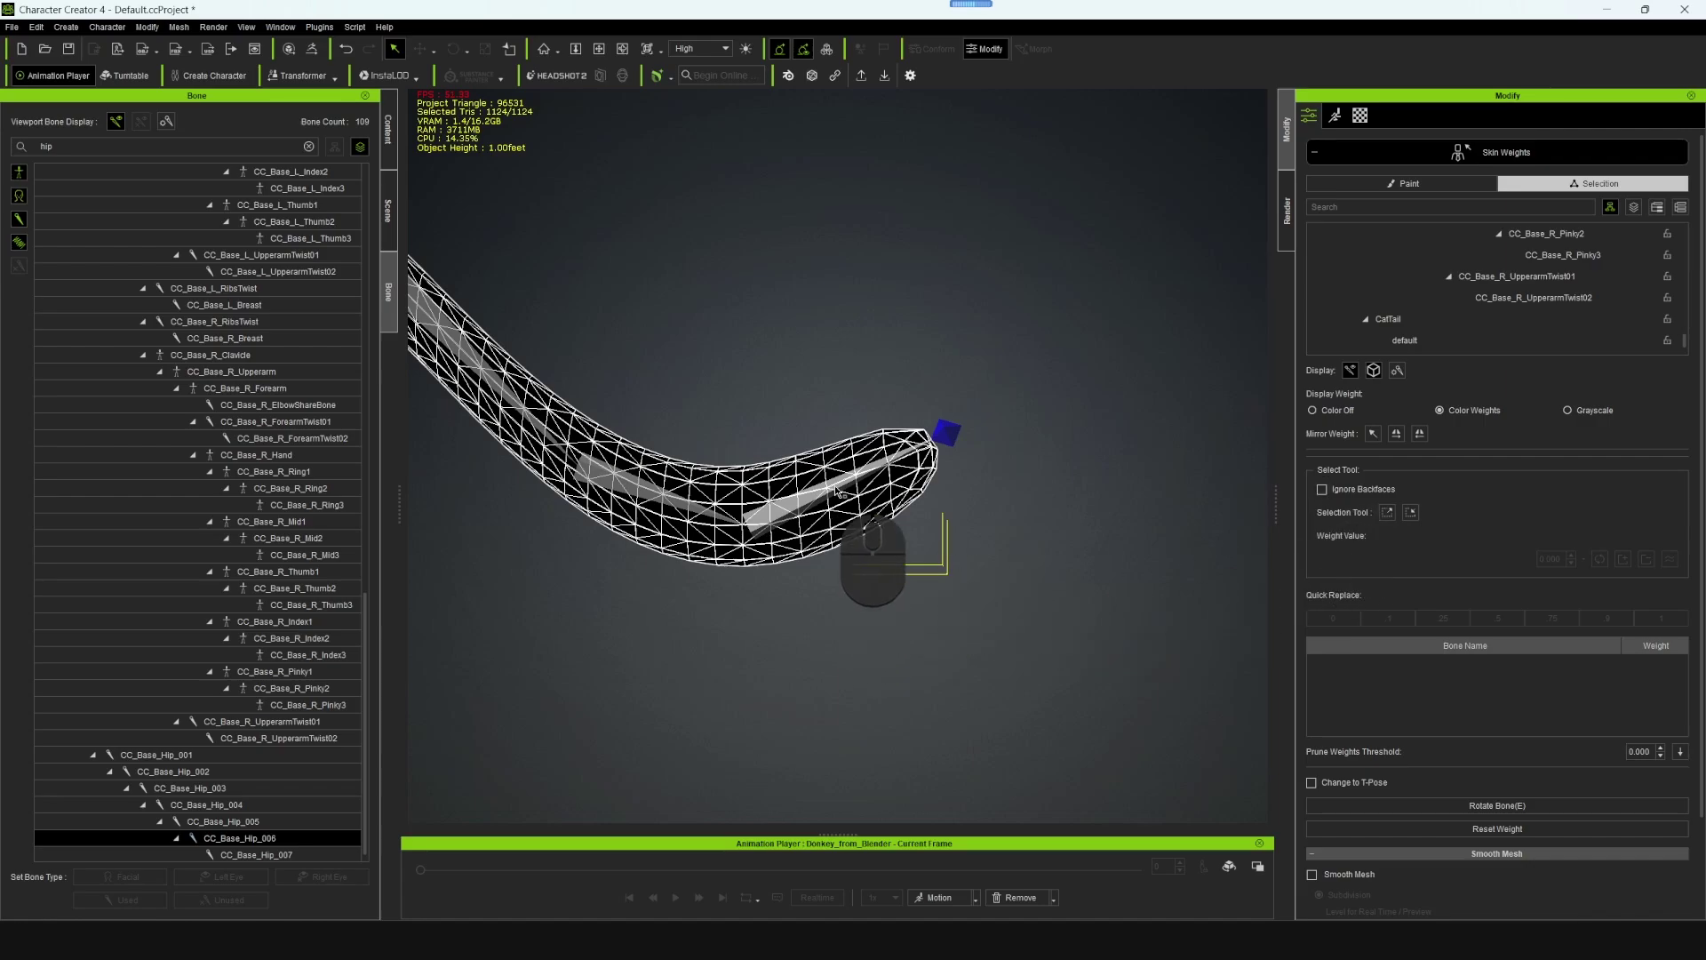
pyautogui.moveTo(810, 433); pyautogui.dragTo(850, 563)
pyautogui.moveTo(1002, 542)
pyautogui.keyDown('alt'); pyautogui.mouseDown(button='right')
pyautogui.moveTo(302, 543)
pyautogui.moveTo(215, 560)
pyautogui.moveTo(962, 555)
pyautogui.moveTo(1009, 533)
pyautogui.mouseUp(button='right'); pyautogui.keyUp('alt')
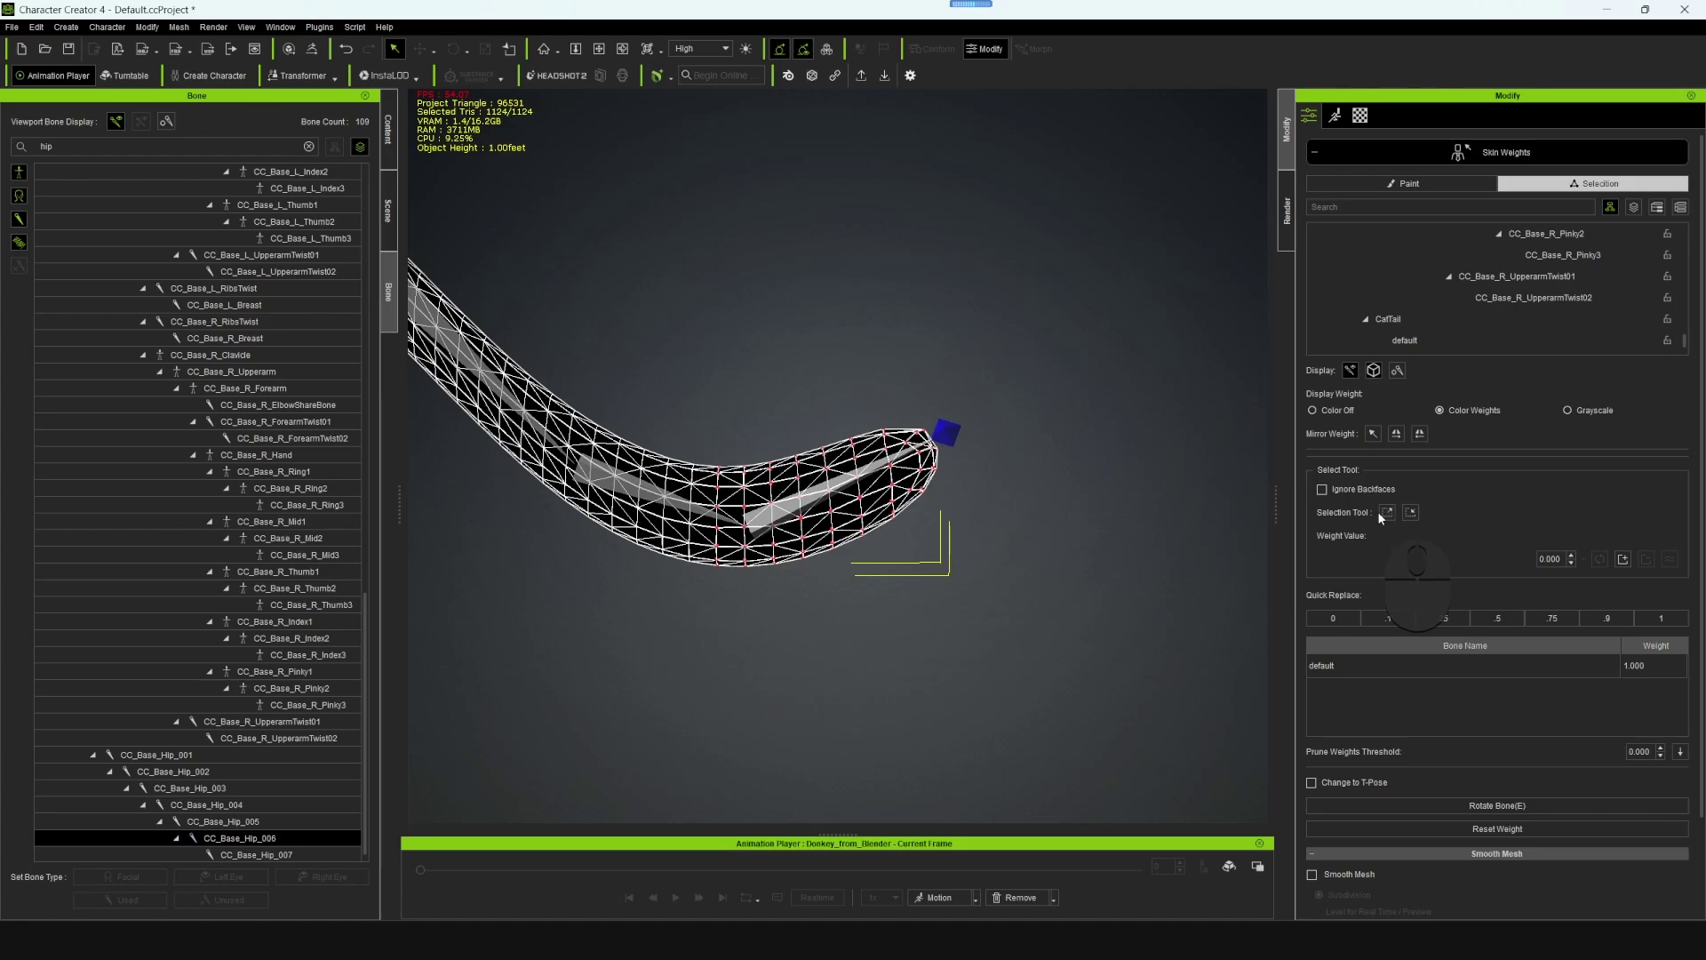
pyautogui.click(1662, 618)
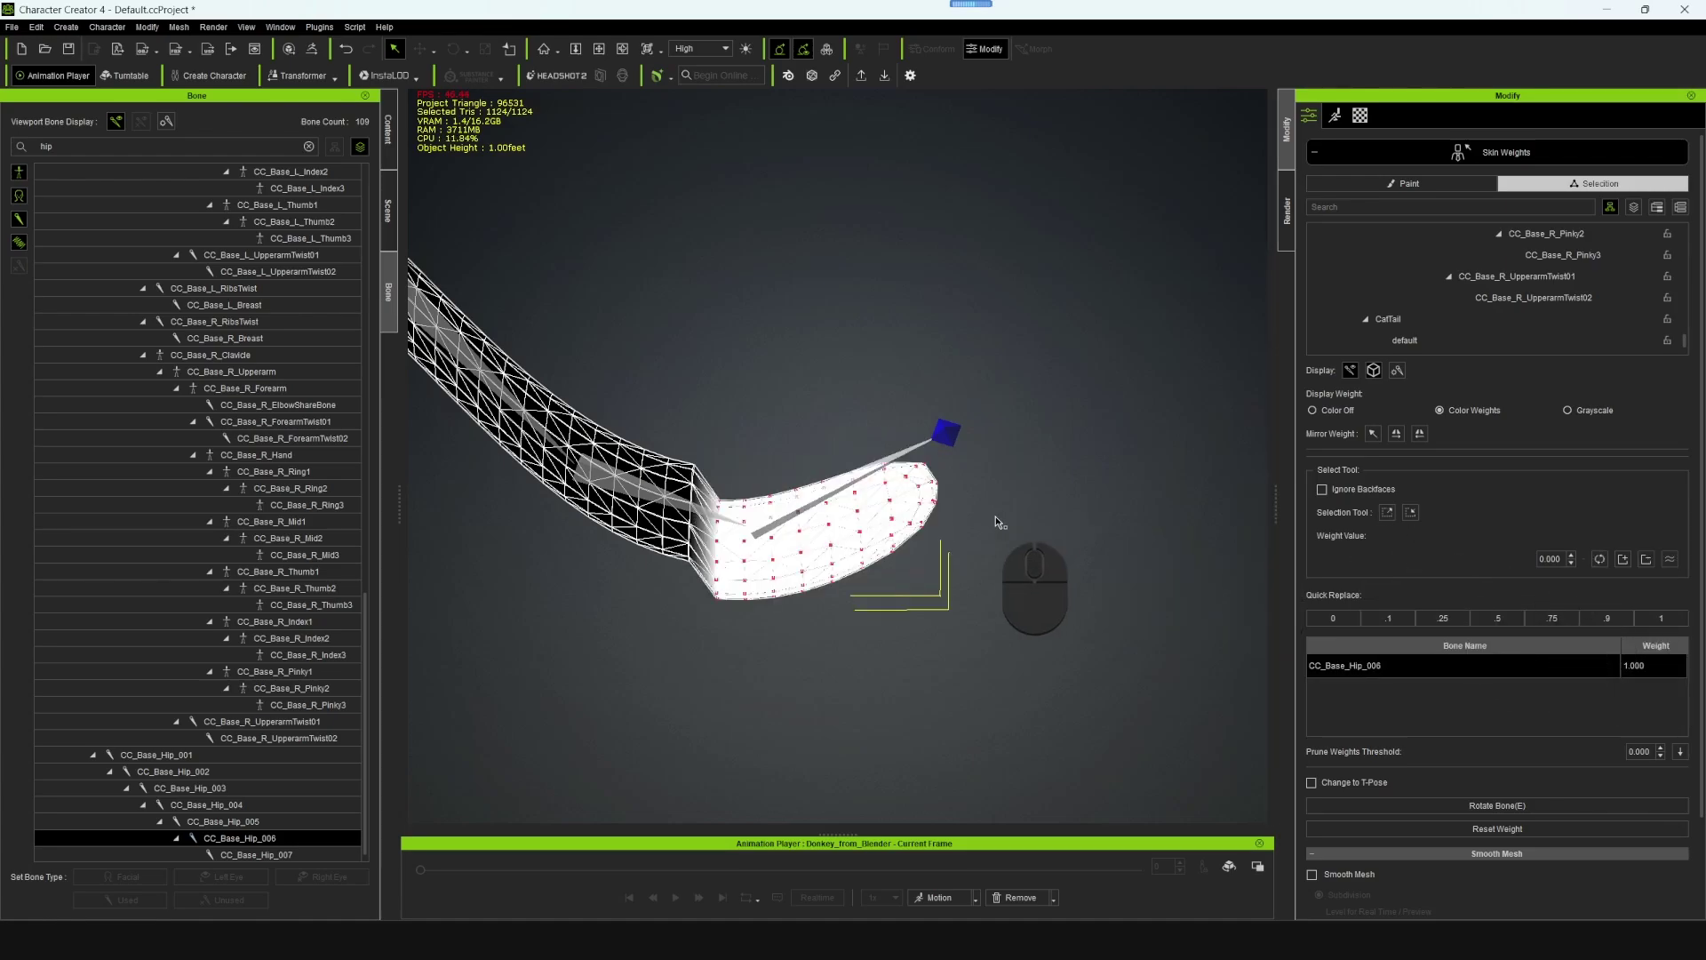
# - Make CC_Base_Hip_005 active, select and grow the vertex section before the tip, and assign it a weight of 1
pyautogui.scroll(-3, 969, 518)
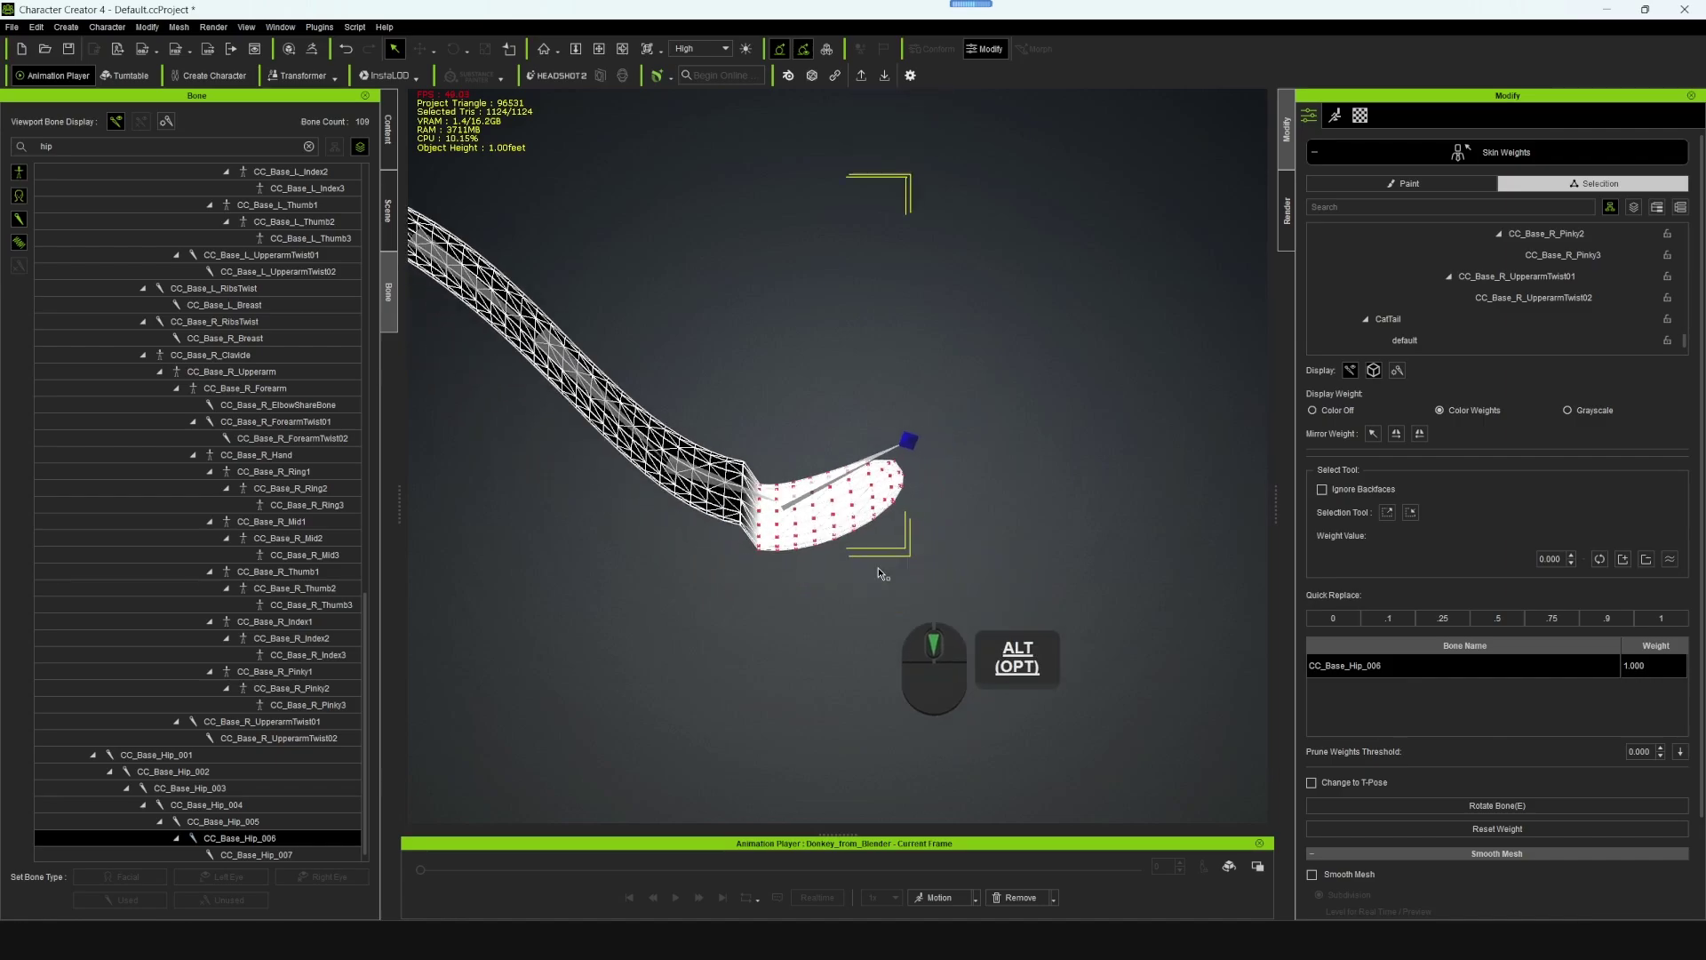
pyautogui.keyDown('alt'); pyautogui.moveTo(838, 450); pyautogui.dragTo(967, 482); pyautogui.keyUp('alt')
pyautogui.keyDown('alt'); pyautogui.moveTo(967, 482); pyautogui.dragTo(789, 420, button='right'); pyautogui.keyUp('alt')
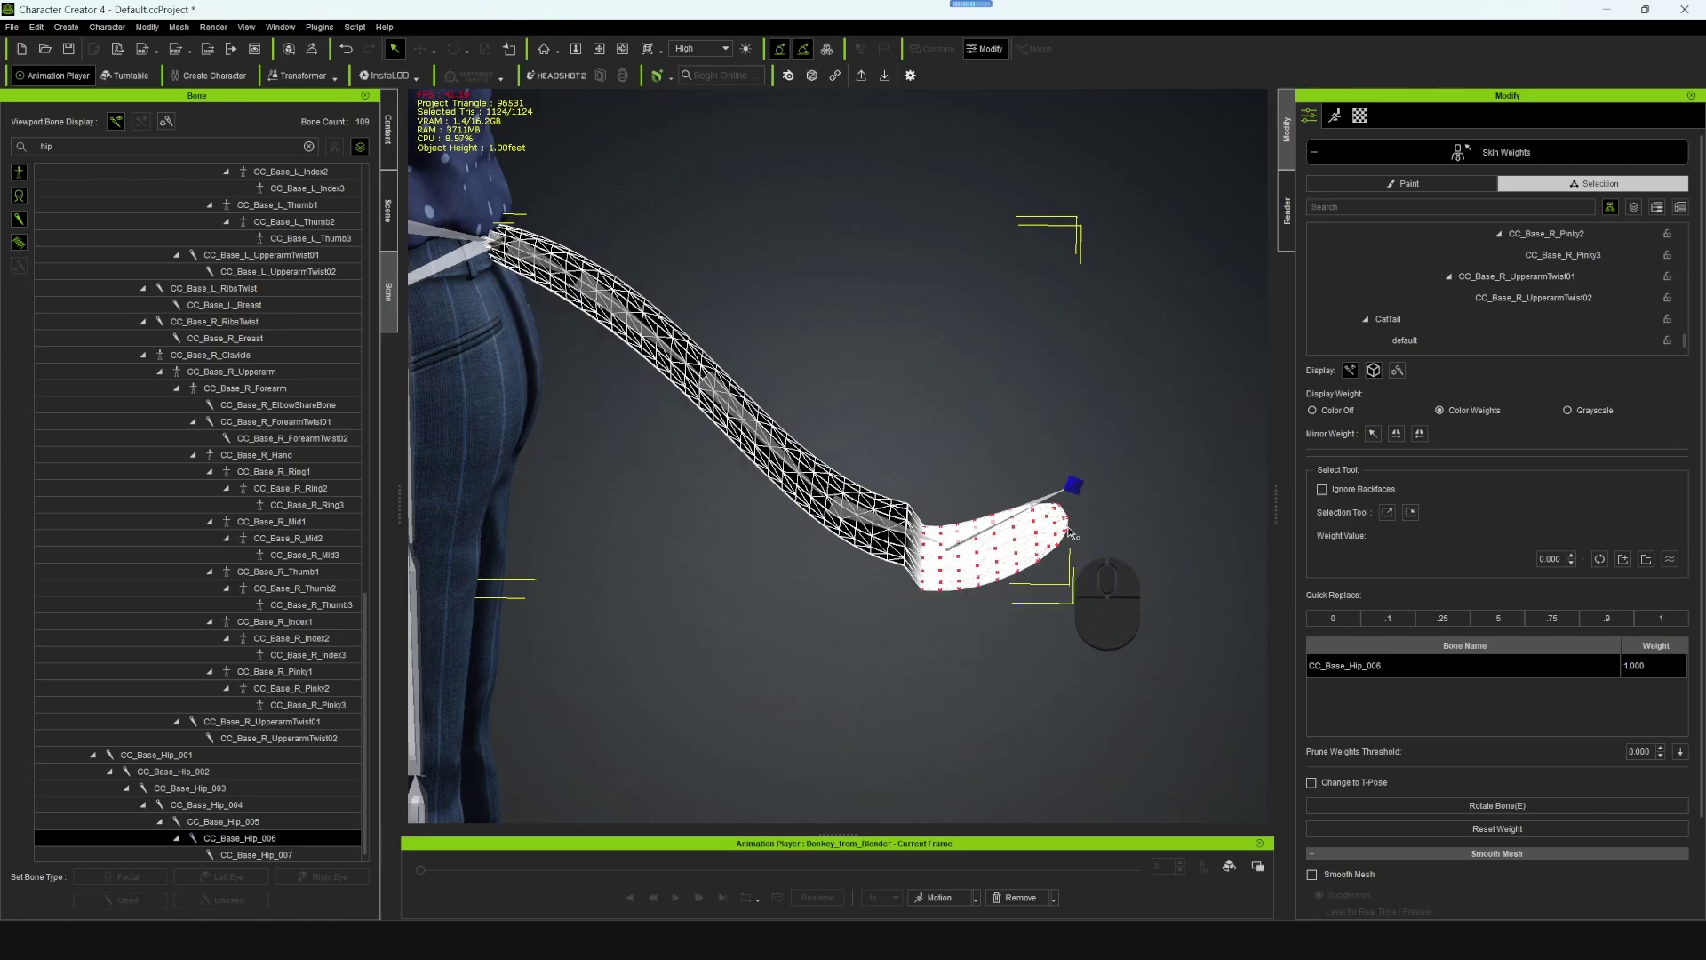
pyautogui.keyDown('alt'); pyautogui.moveTo(1121, 520); pyautogui.dragTo(1124, 477, button='right'); pyautogui.keyUp('alt')
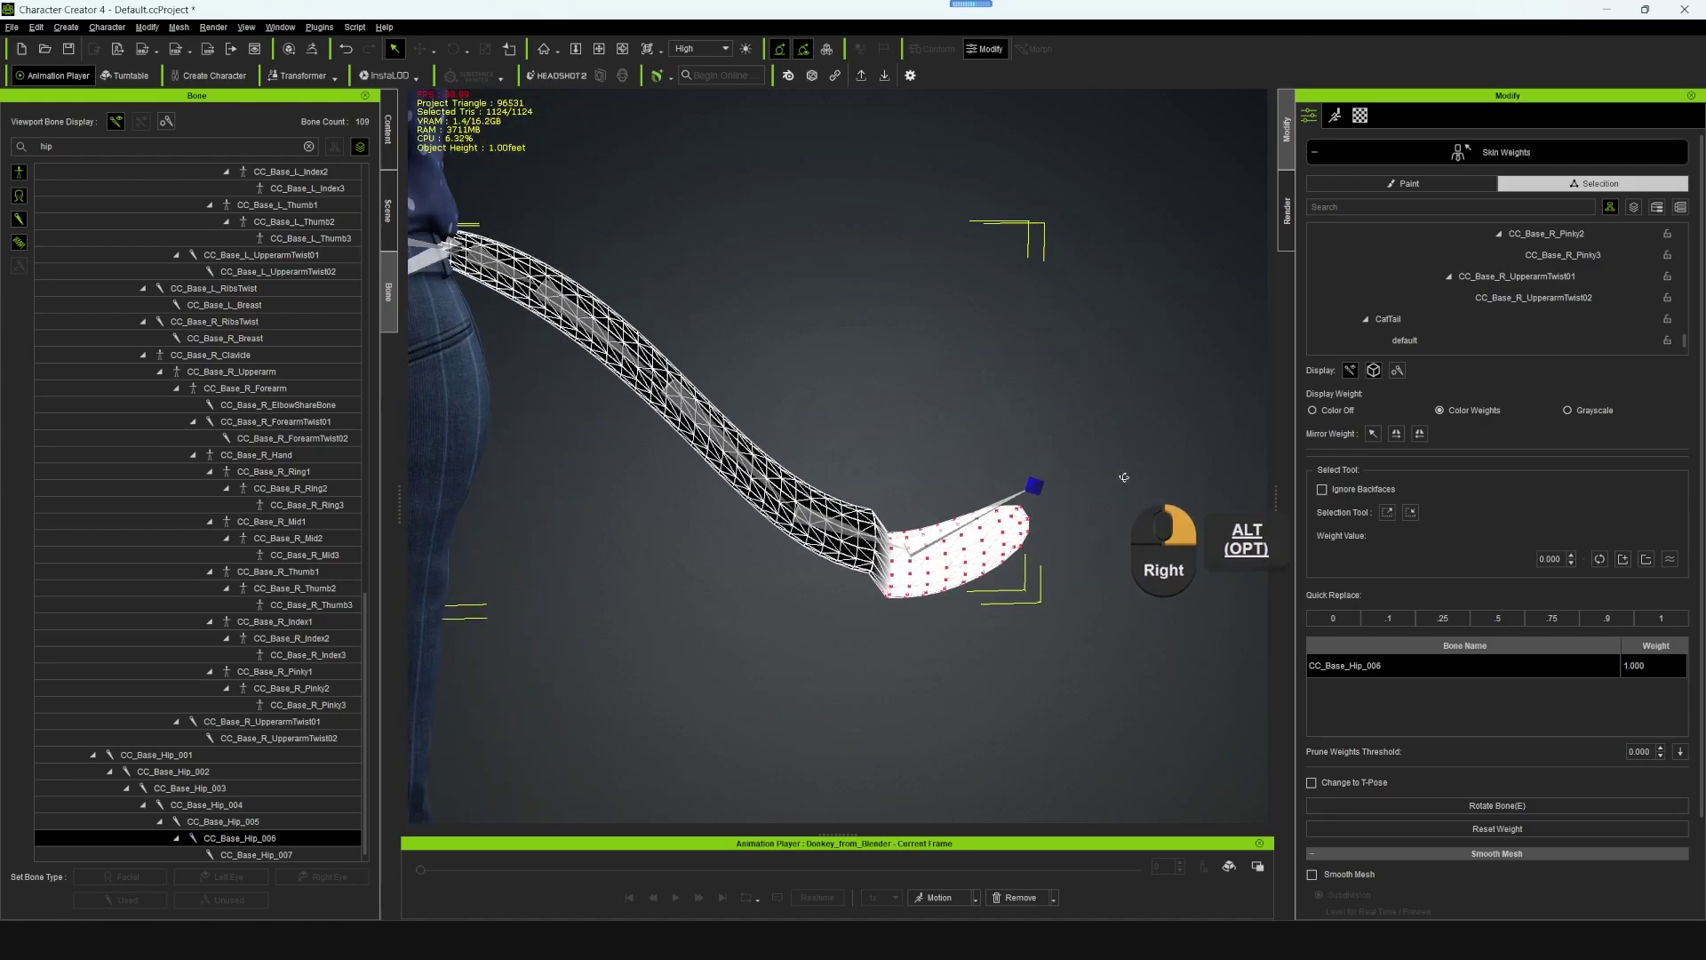
pyautogui.doubleClick(274, 822)
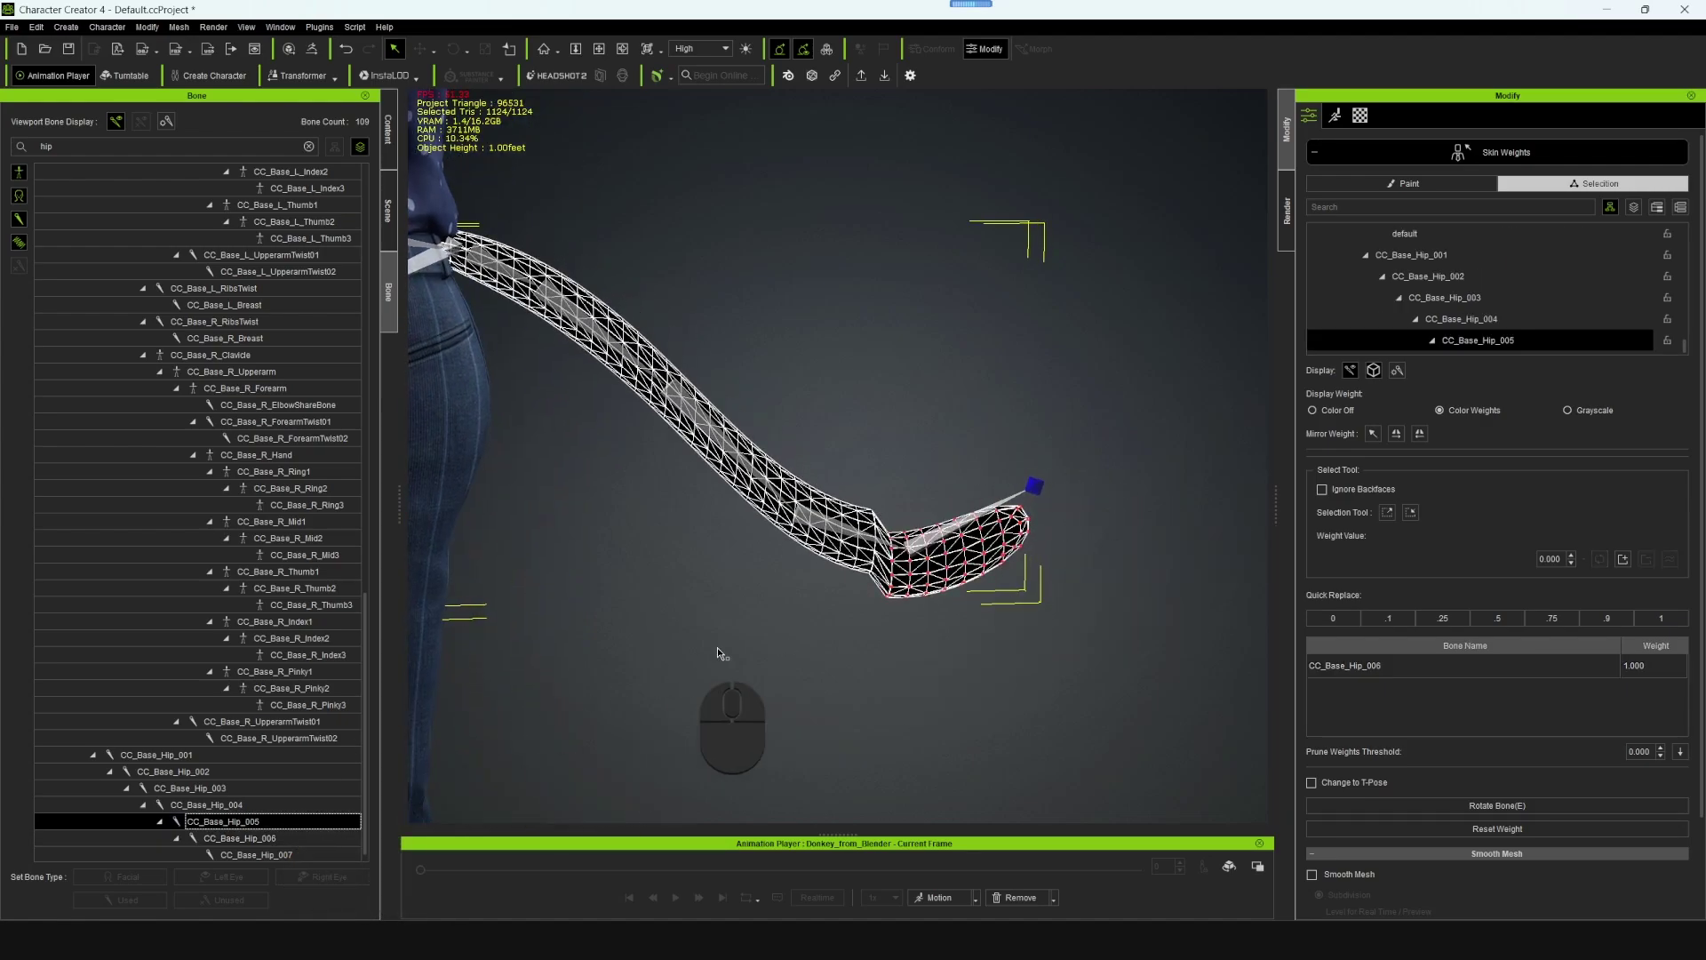
pyautogui.scroll(2, 949, 621)
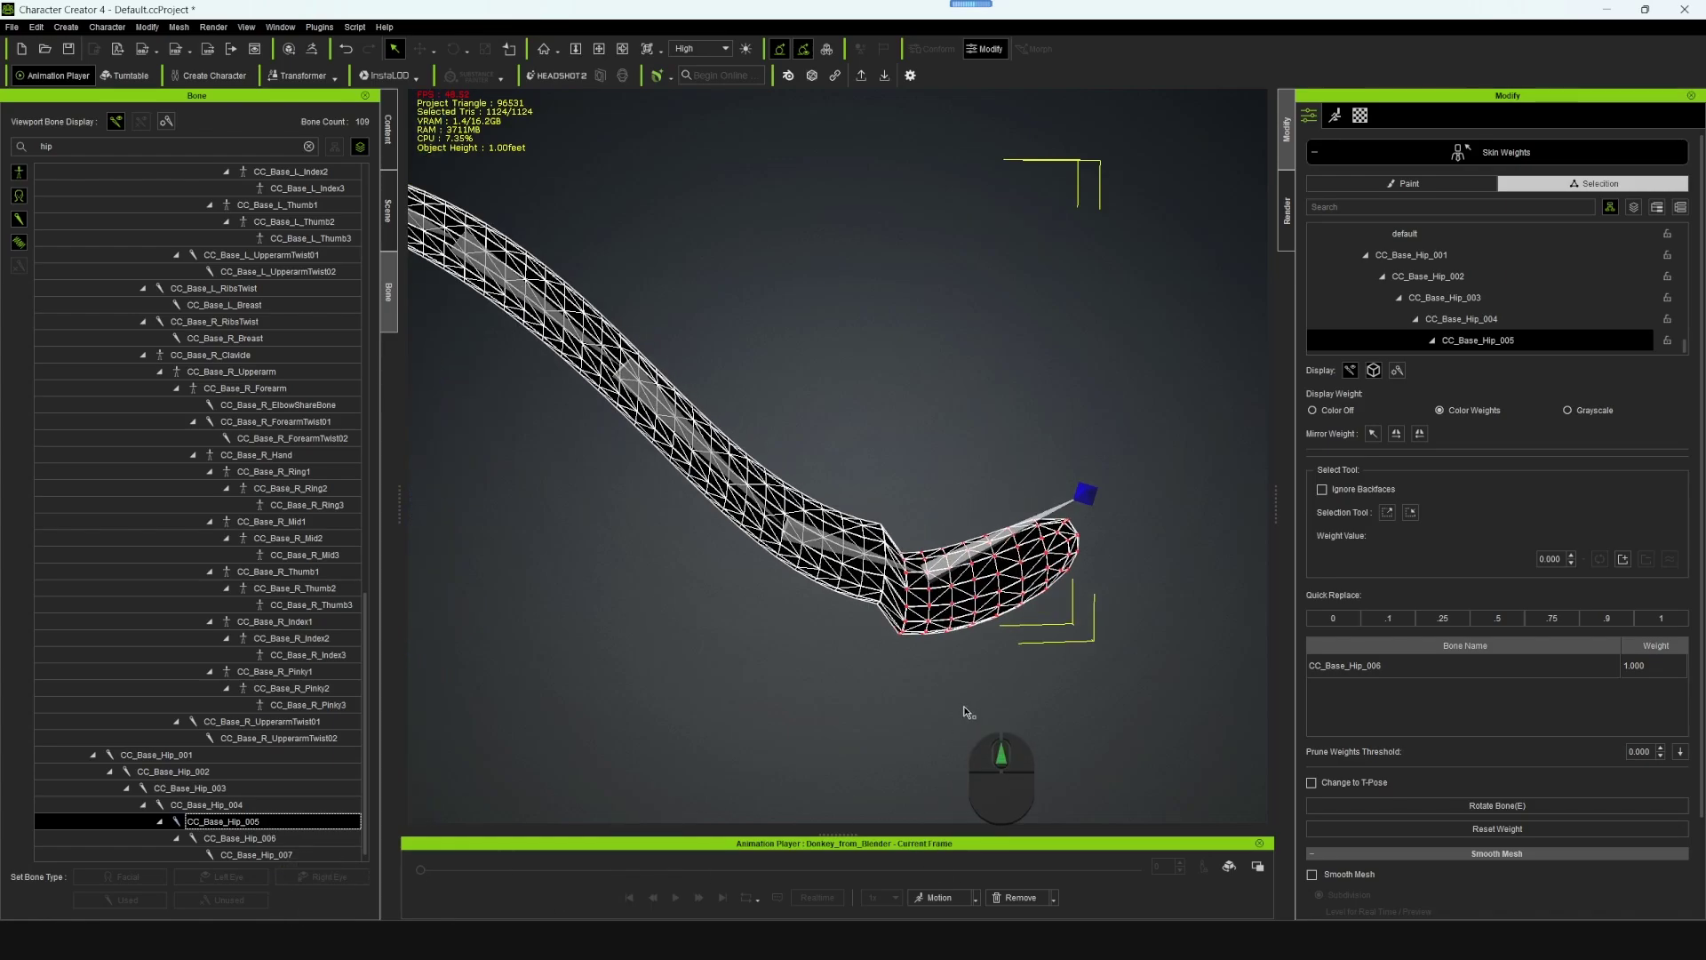
pyautogui.keyDown('alt'); pyautogui.moveTo(949, 617); pyautogui.dragTo(866, 575); pyautogui.keyUp('alt')
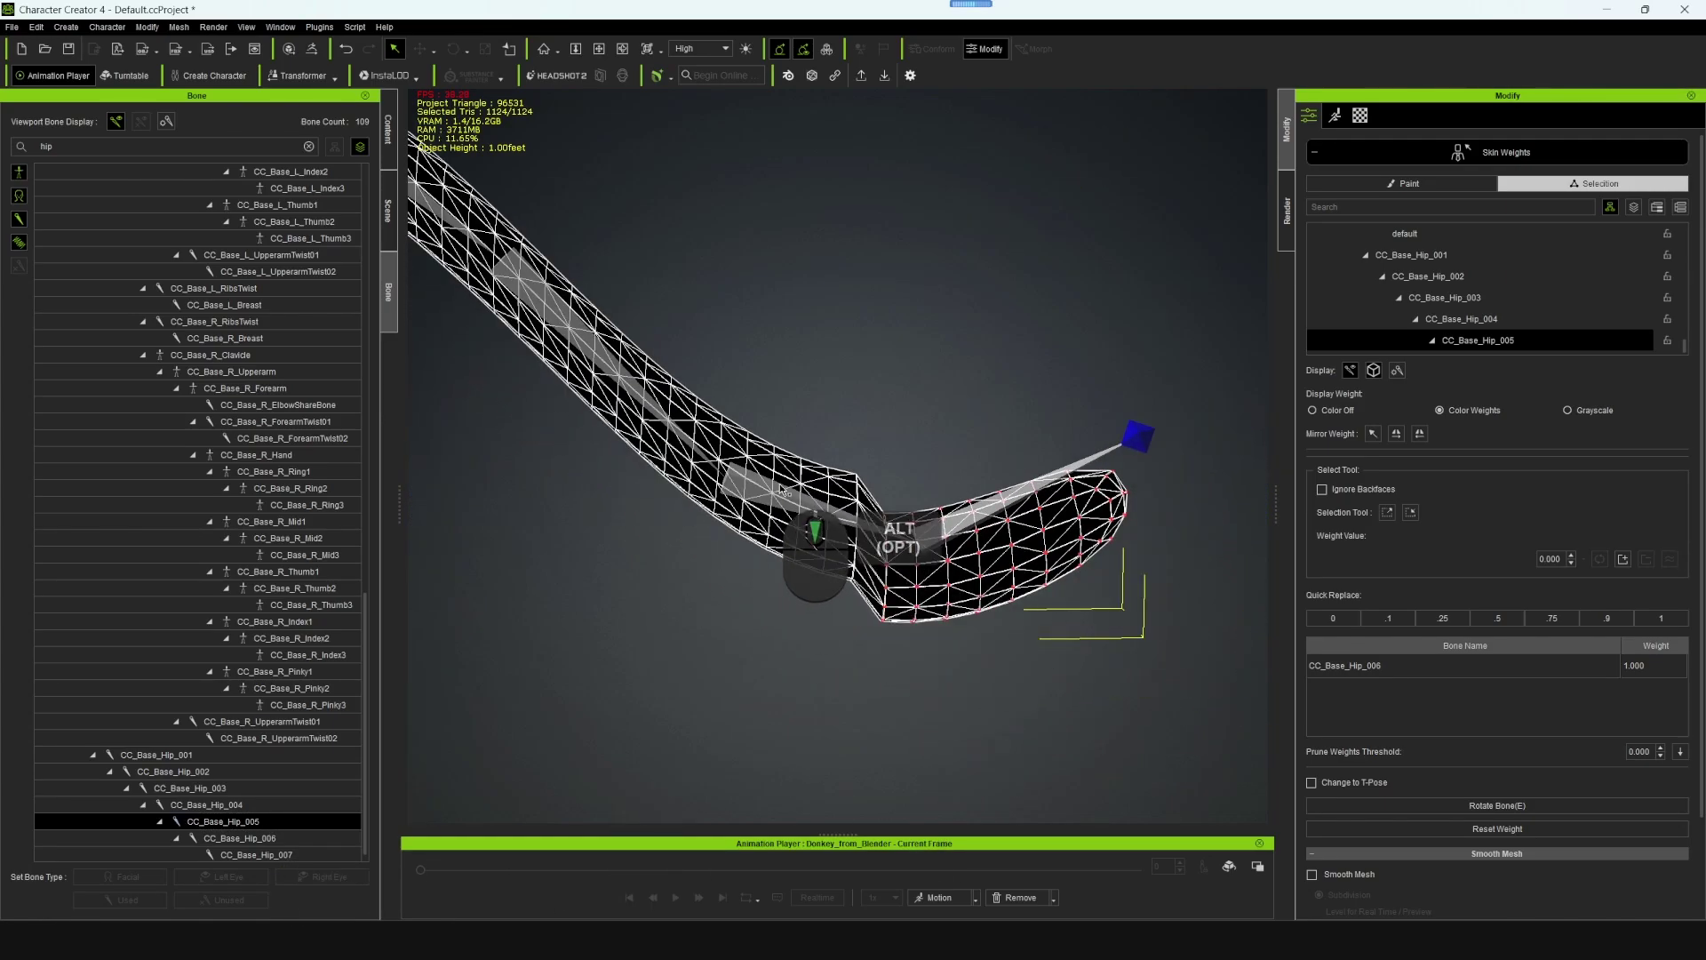
pyautogui.click(809, 547)
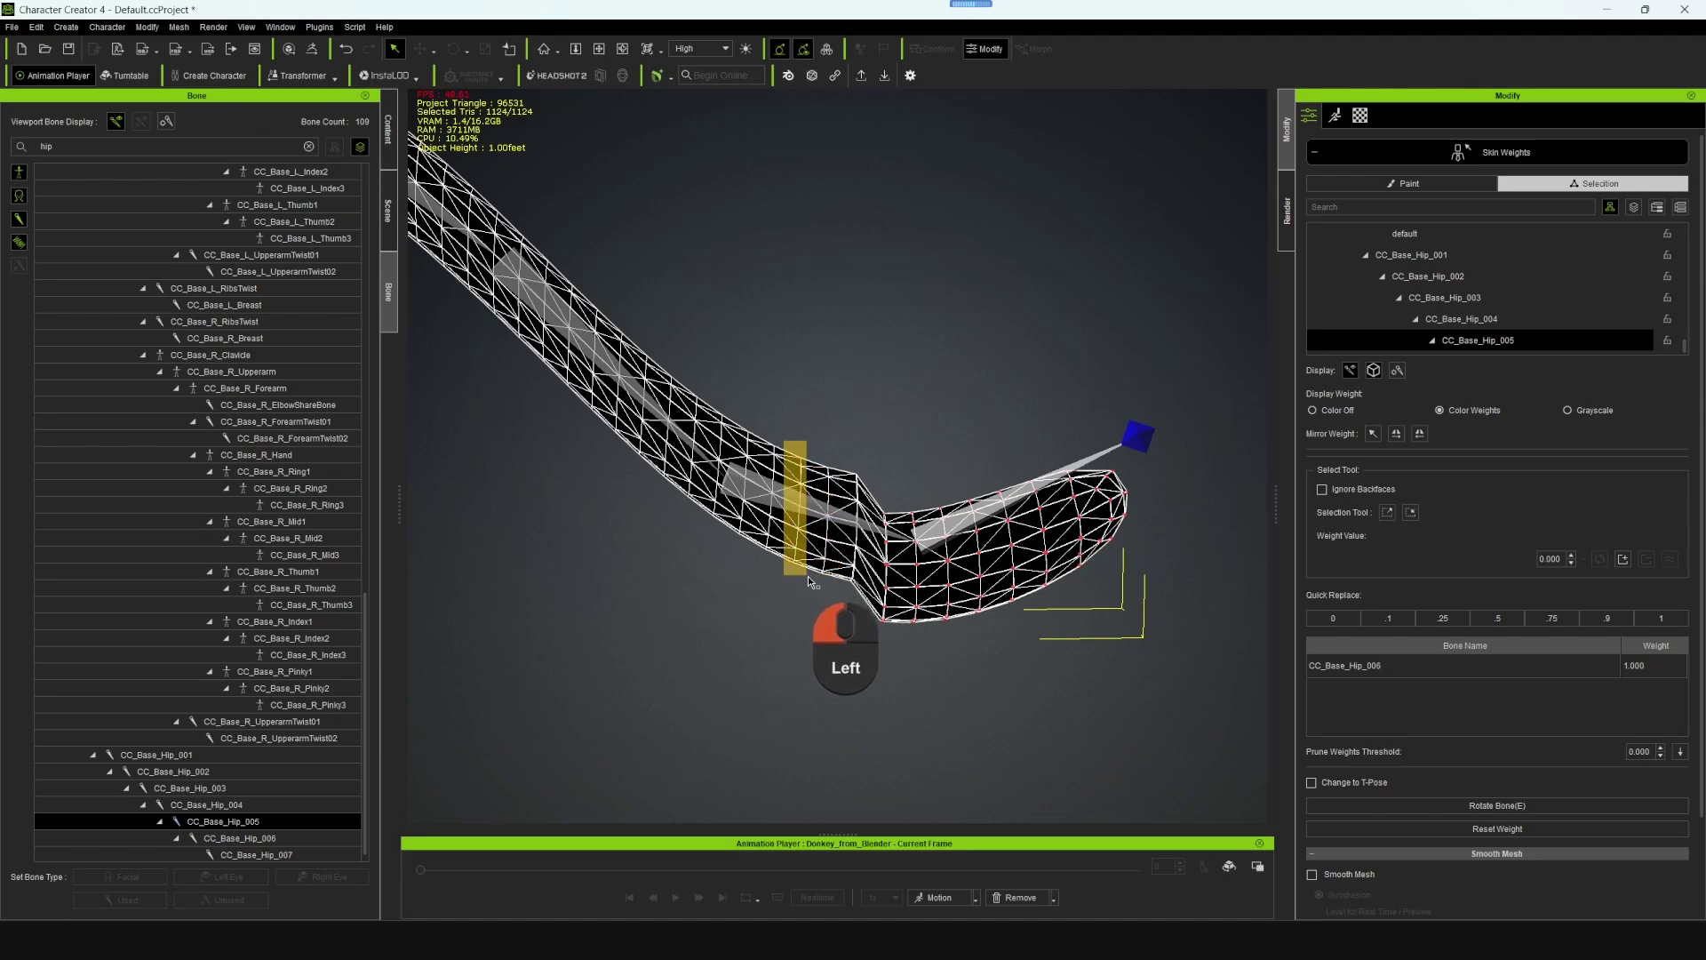
pyautogui.click(1386, 513)
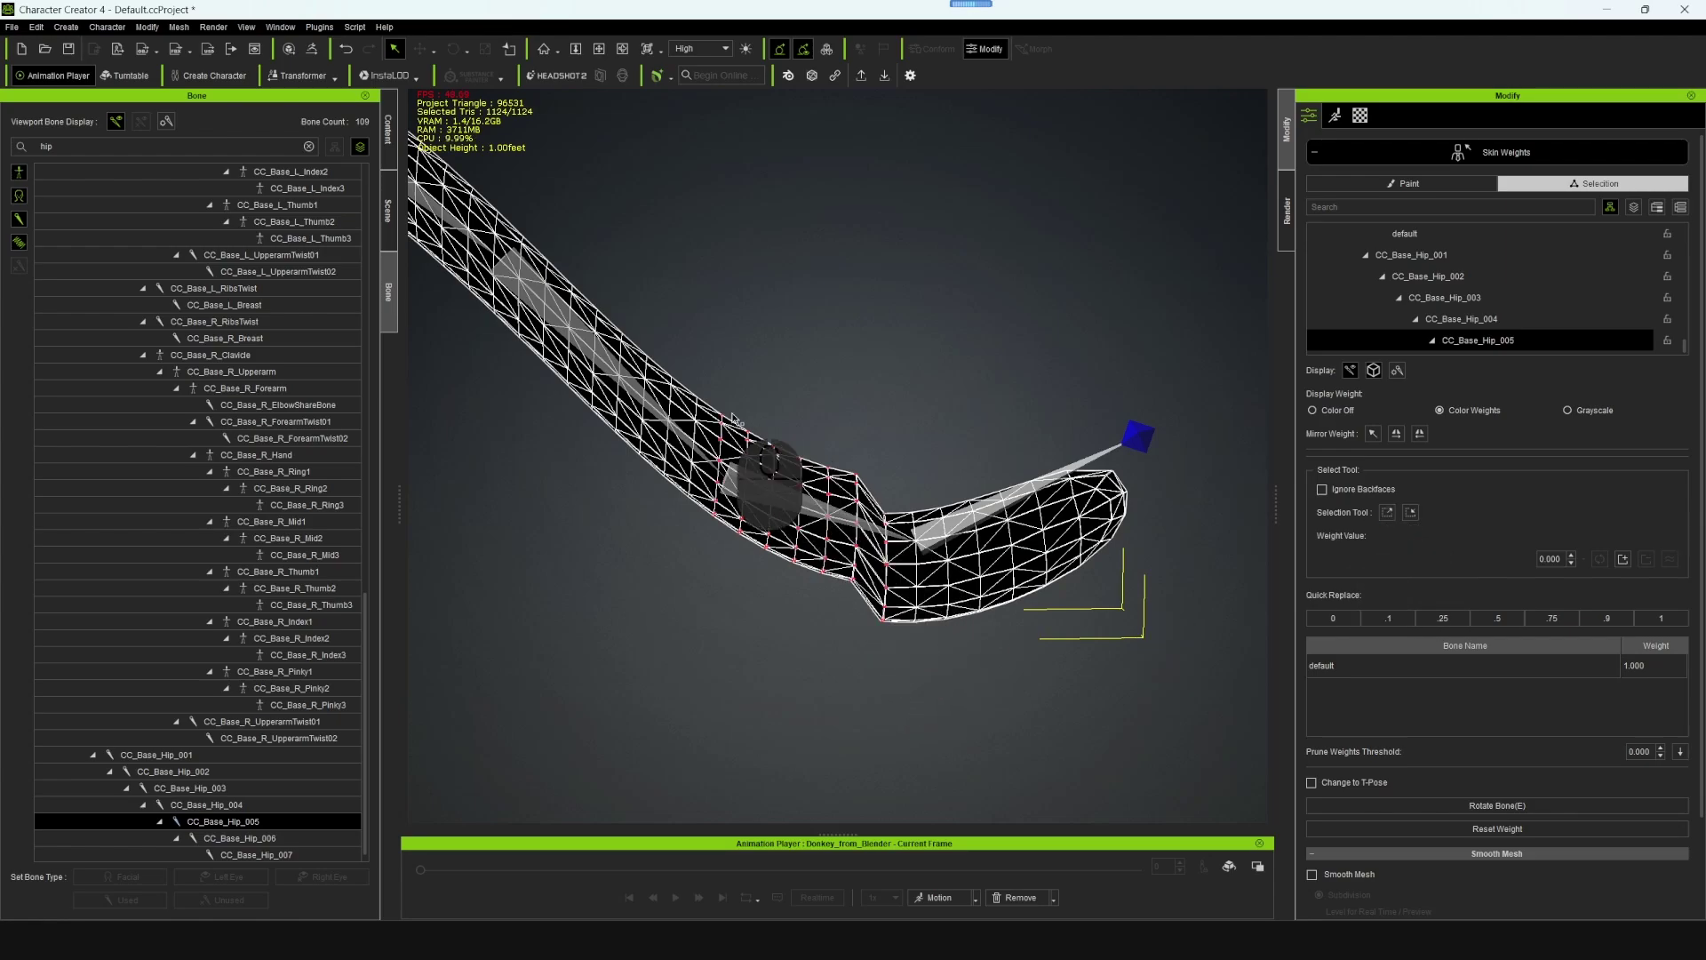
pyautogui.click(1667, 619)
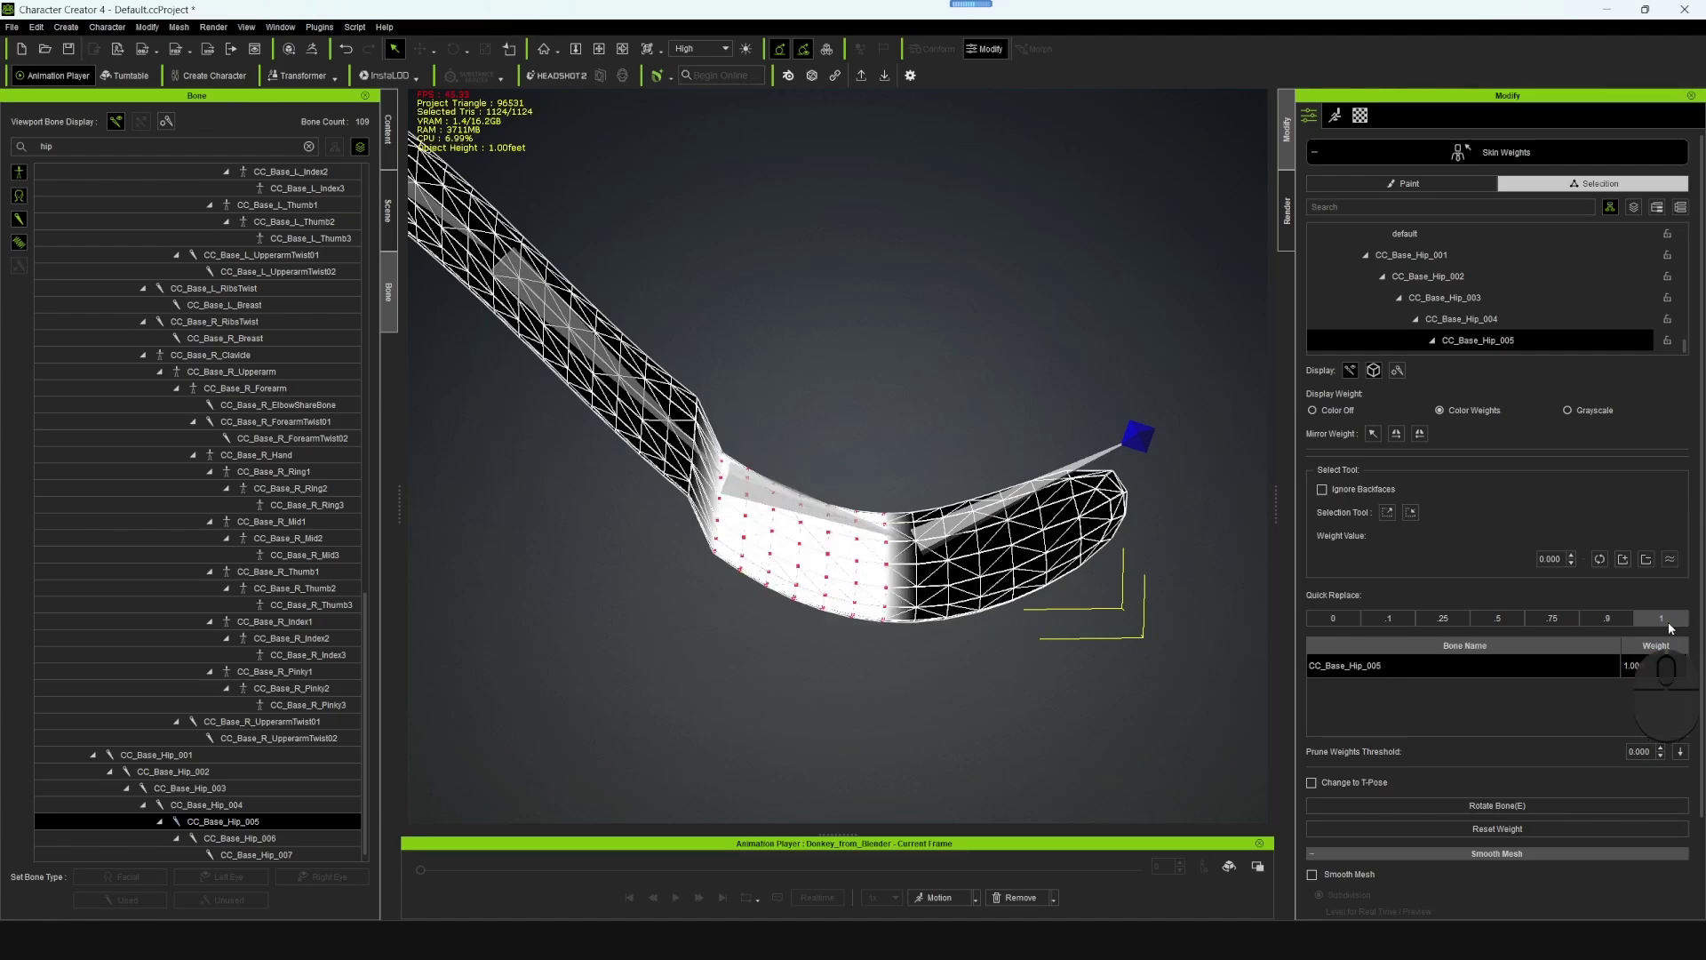
# - Check the CC_Base_Hip_006 and CC_Base_Hip_005 weights, then assign the next tail section a weight of 1 to CC_Base_Hip_004
pyautogui.click(270, 835)
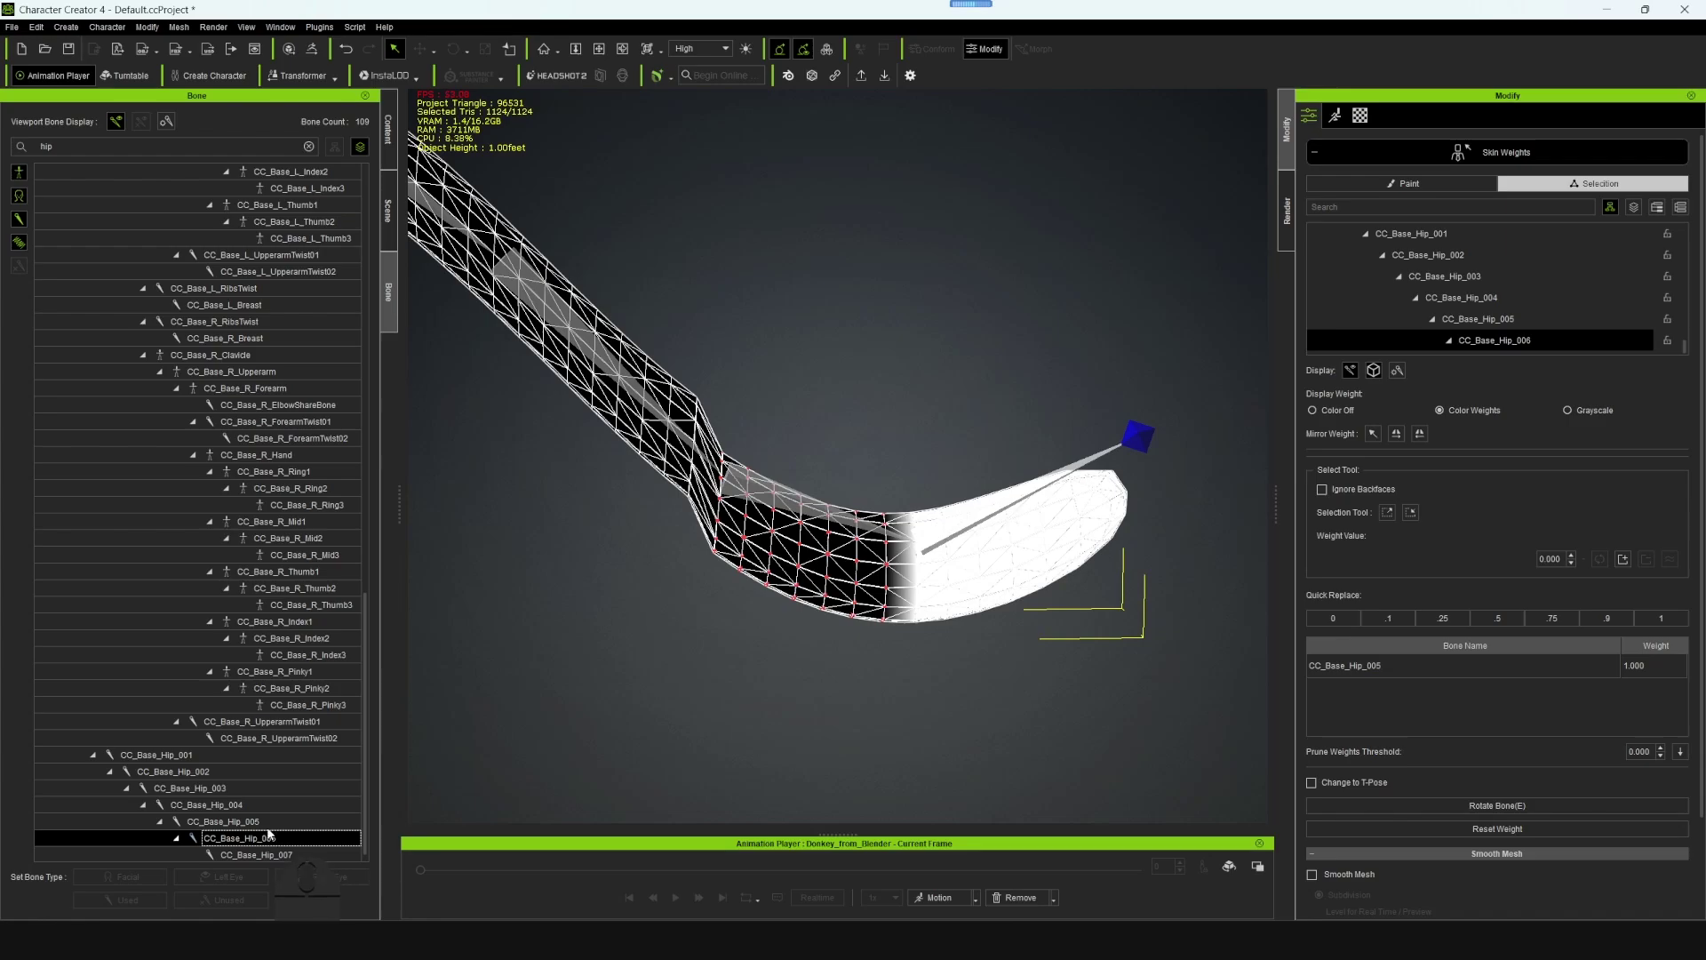
pyautogui.click(261, 823)
pyautogui.click(254, 807)
pyautogui.keyDown('alt'); pyautogui.moveTo(760, 503); pyautogui.dragTo(900, 582); pyautogui.keyUp('alt')
pyautogui.click(738, 504)
pyautogui.click(1392, 515)
pyautogui.click(1651, 618)
# - Select the upper-middle section of tail vertices and assign it a weight of 1 to CC_Base_Hip_003
pyautogui.keyDown('alt'); pyautogui.moveTo(670, 468); pyautogui.dragTo(844, 604); pyautogui.keyUp('alt')
pyautogui.click(1444, 276)
pyautogui.moveTo(708, 289); pyautogui.dragTo(694, 417)
pyautogui.click(1656, 620)
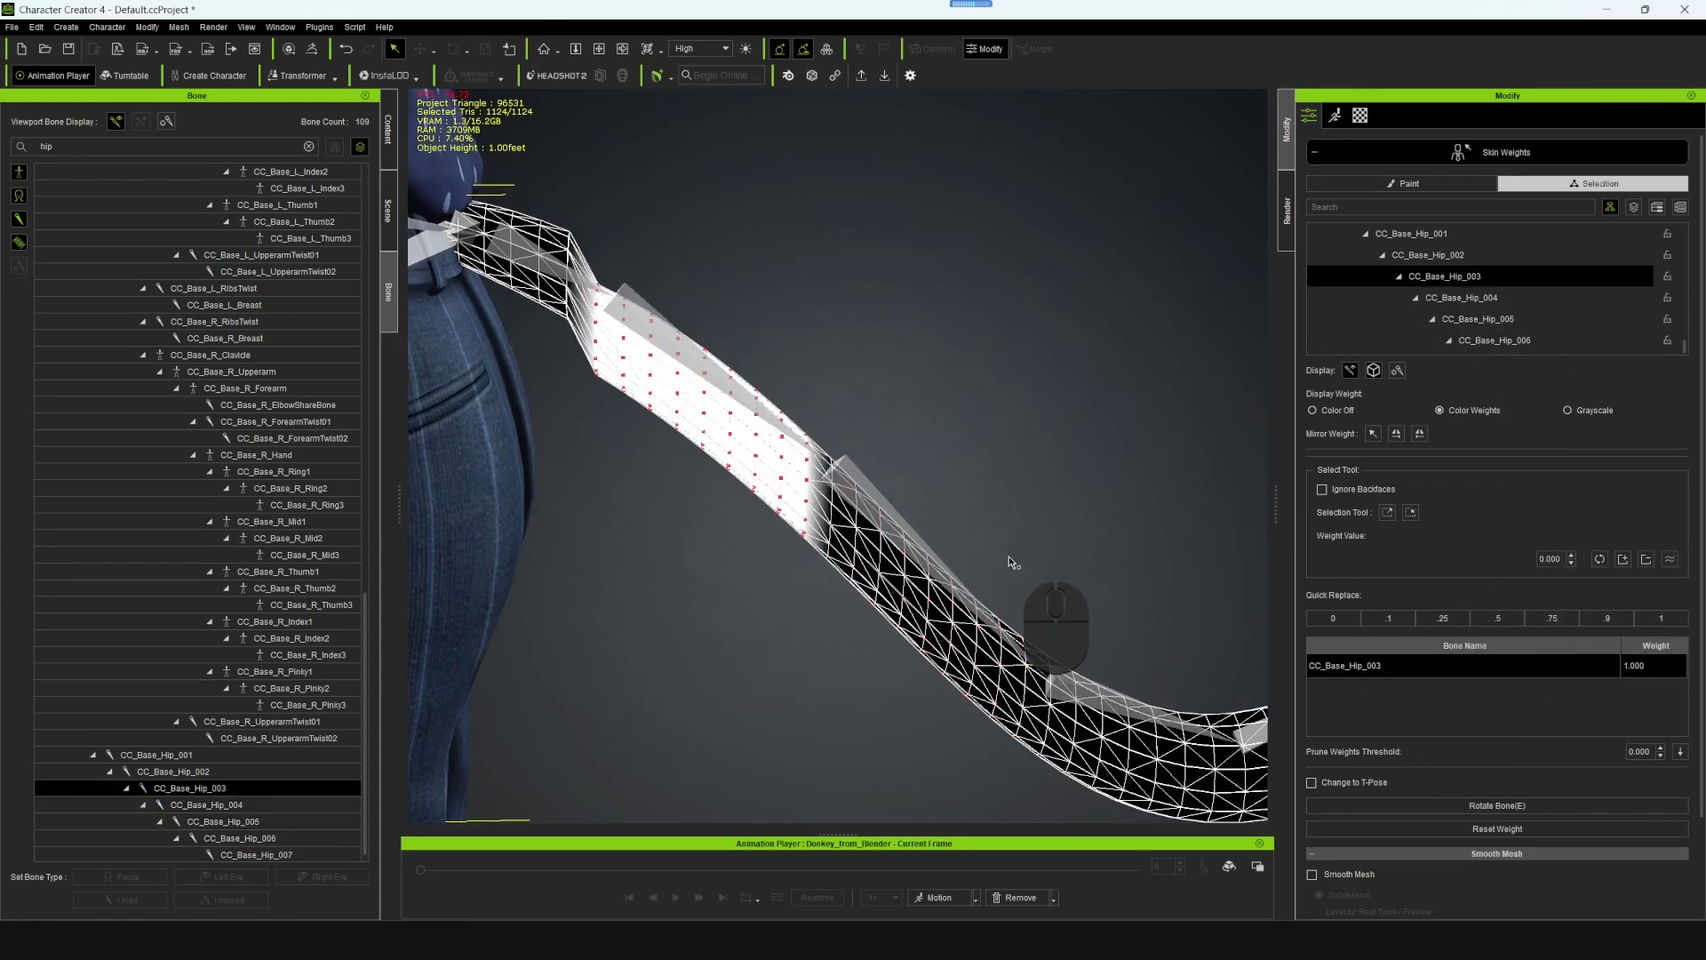
# - Select and grow the vertex section near the tail's base, and assign it a weight of 1 to CC_Base_Hip_002
pyautogui.keyDown('alt'); pyautogui.moveTo(826, 591); pyautogui.dragTo(910, 602); pyautogui.keyUp('alt')
pyautogui.click(1448, 255)
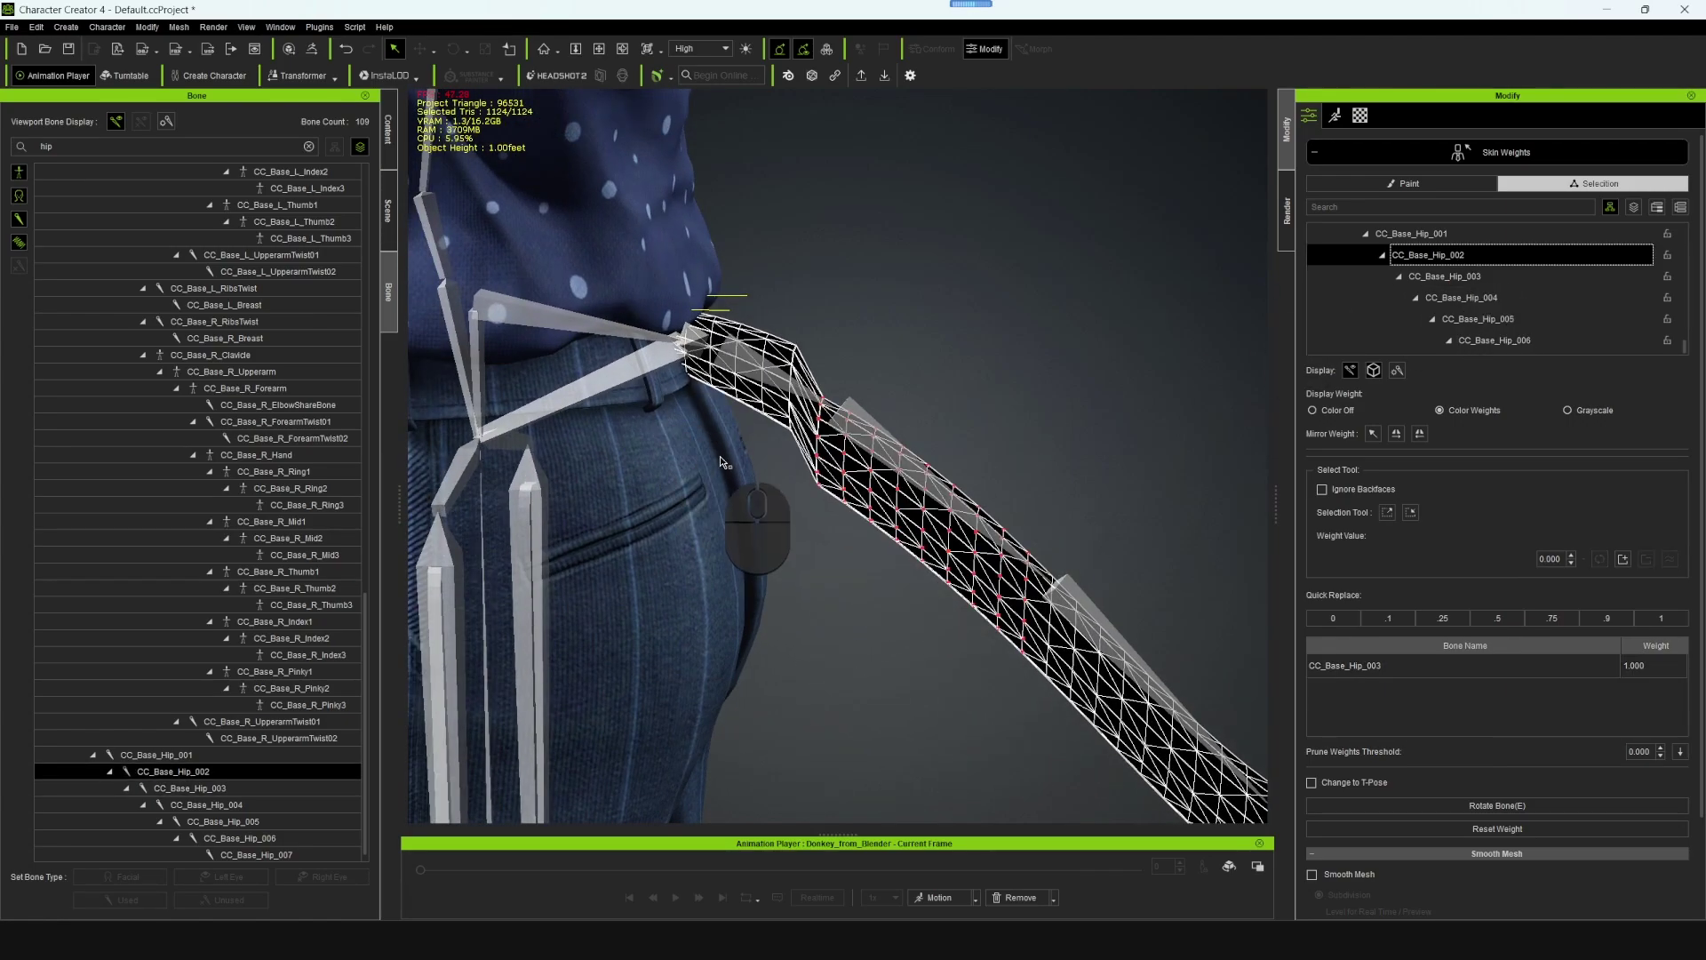
pyautogui.keyDown('alt'); pyautogui.moveTo(739, 520); pyautogui.dragTo(783, 410, button='right'); pyautogui.keyUp('alt')
pyautogui.moveTo(752, 321); pyautogui.dragTo(795, 467)
pyautogui.click(1382, 515)
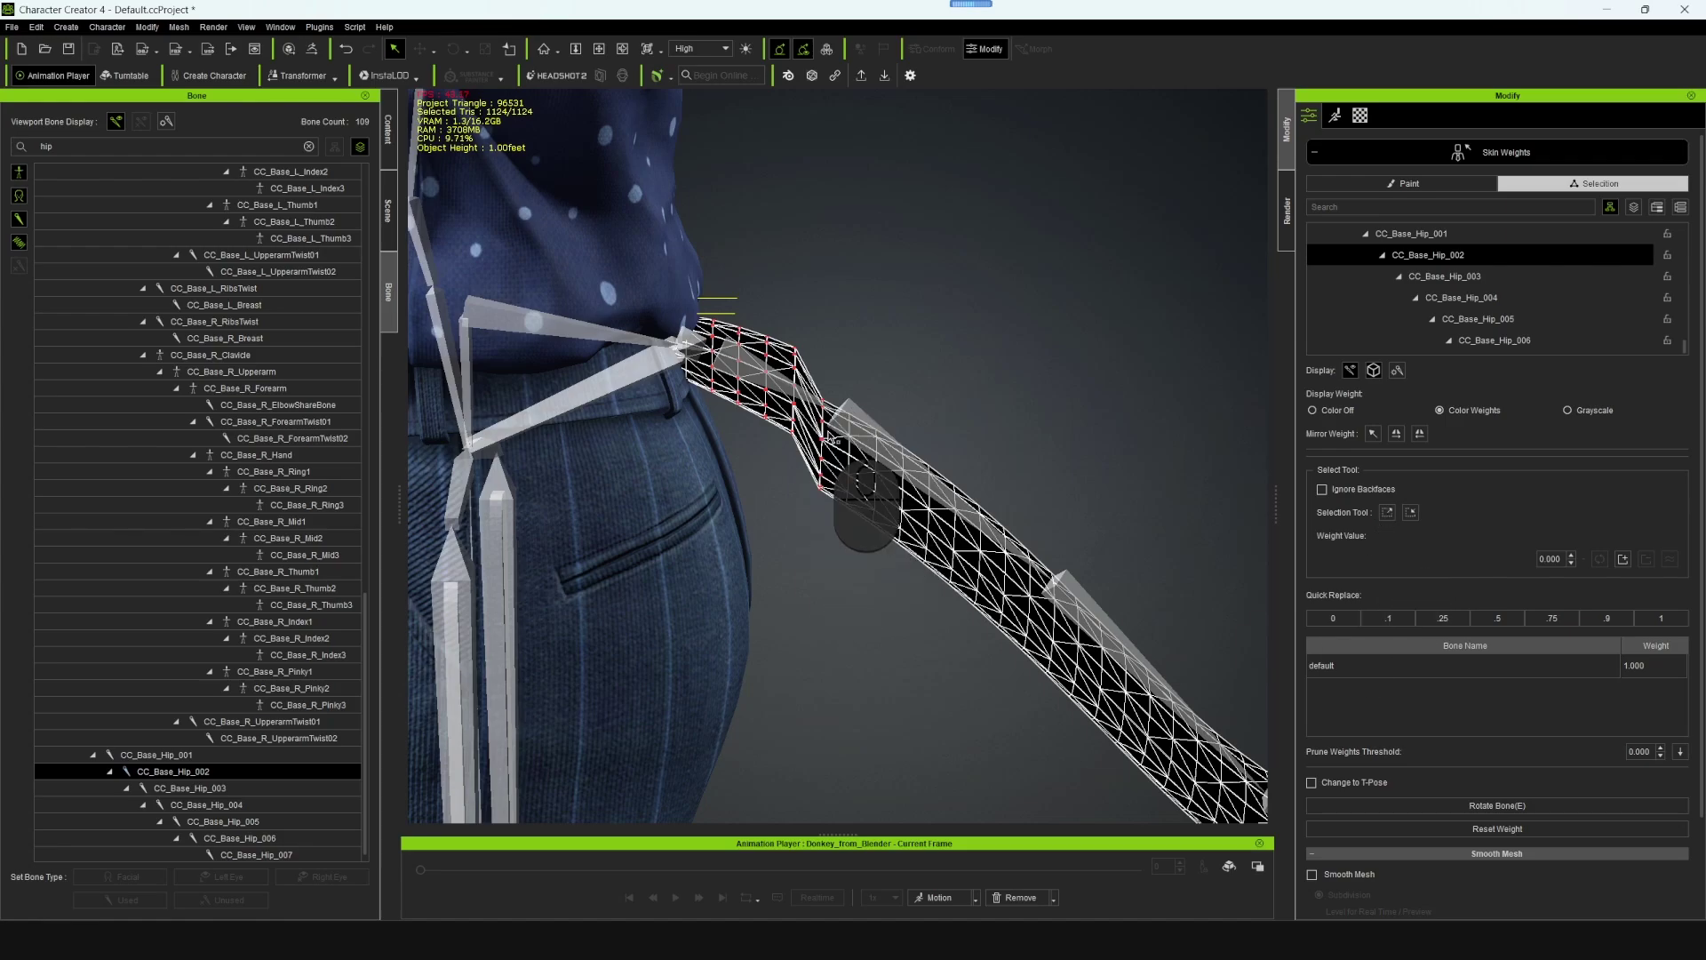
pyautogui.click(1661, 619)
# - Assign the vertices at the tail's root a weight of 1 to CC_Base_Hip_001, and check the weights of CC_Base_Hip_002
pyautogui.click(1439, 233)
pyautogui.moveTo(503, 208); pyautogui.dragTo(858, 539)
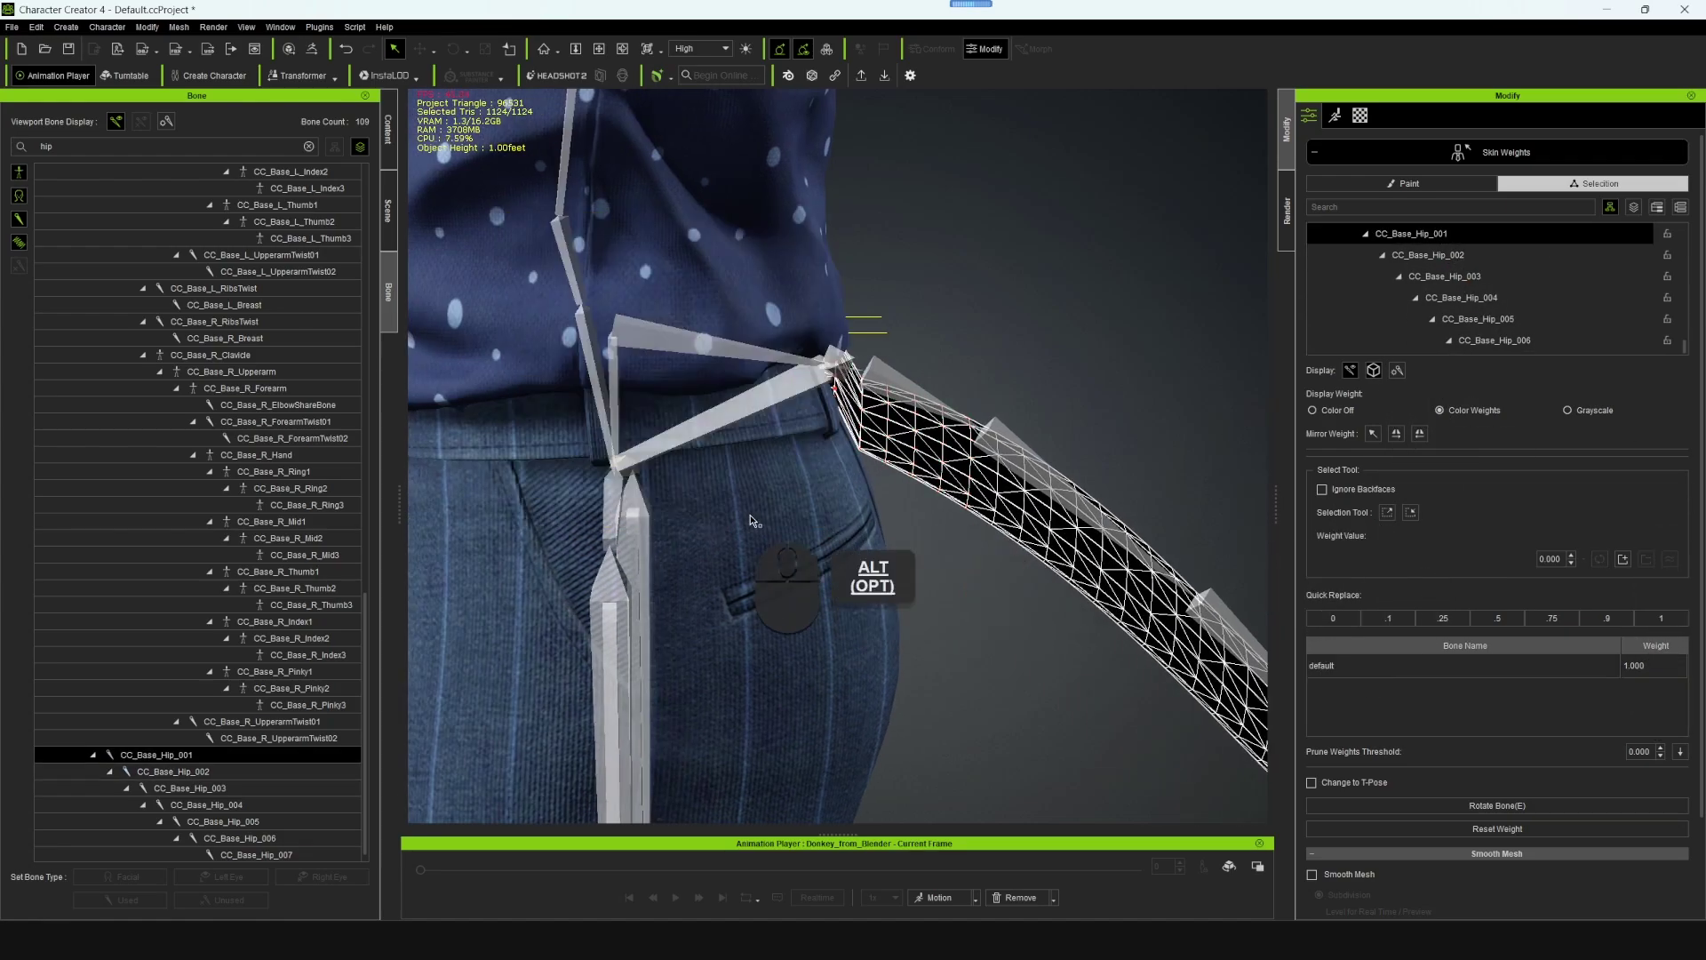
pyautogui.keyDown('alt'); pyautogui.scroll(10, 751, 519); pyautogui.keyUp('alt')
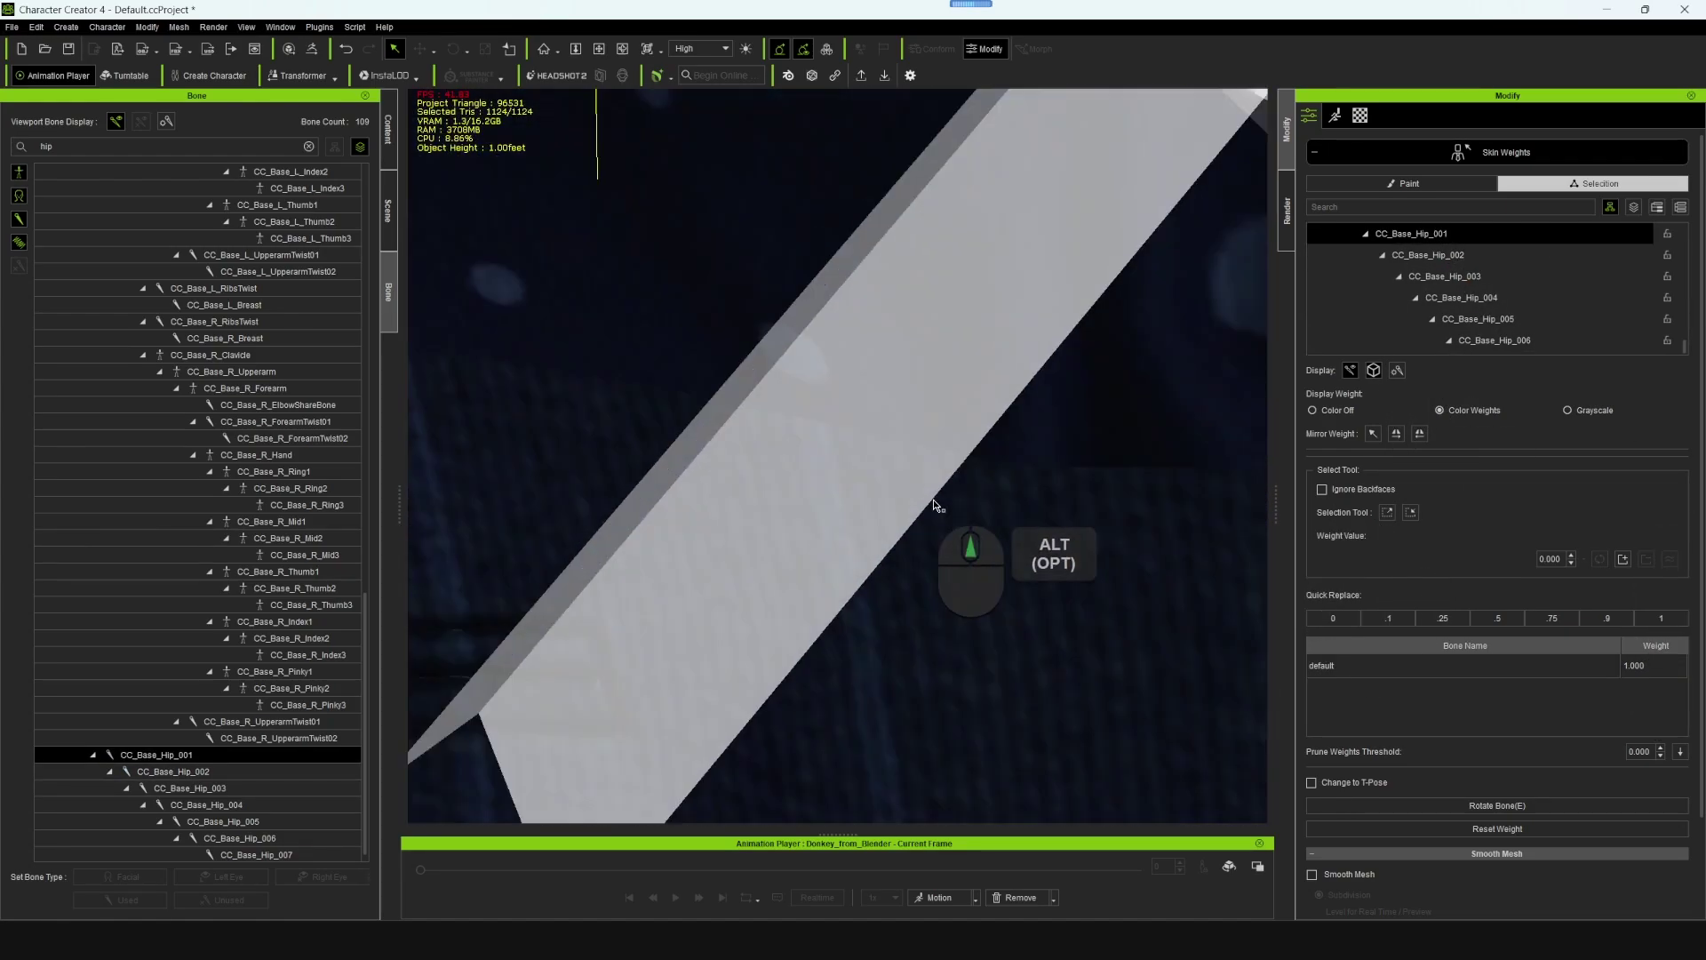
pyautogui.keyDown('alt'); pyautogui.scroll(-8, 933, 500); pyautogui.keyUp('alt')
pyautogui.keyDown('alt'); pyautogui.moveTo(1022, 654); pyautogui.dragTo(833, 525); pyautogui.keyUp('alt')
pyautogui.keyDown('alt'); pyautogui.moveTo(833, 525); pyautogui.dragTo(782, 498, button='right'); pyautogui.keyUp('alt')
pyautogui.keyDown('alt'); pyautogui.moveTo(781, 498); pyautogui.dragTo(744, 477); pyautogui.keyUp('alt')
pyautogui.keyDown('alt'); pyautogui.moveTo(743, 476); pyautogui.dragTo(765, 484, button='right'); pyautogui.keyUp('alt')
pyautogui.keyDown('alt'); pyautogui.moveTo(765, 484); pyautogui.dragTo(825, 497); pyautogui.keyUp('alt')
pyautogui.click(1457, 255)
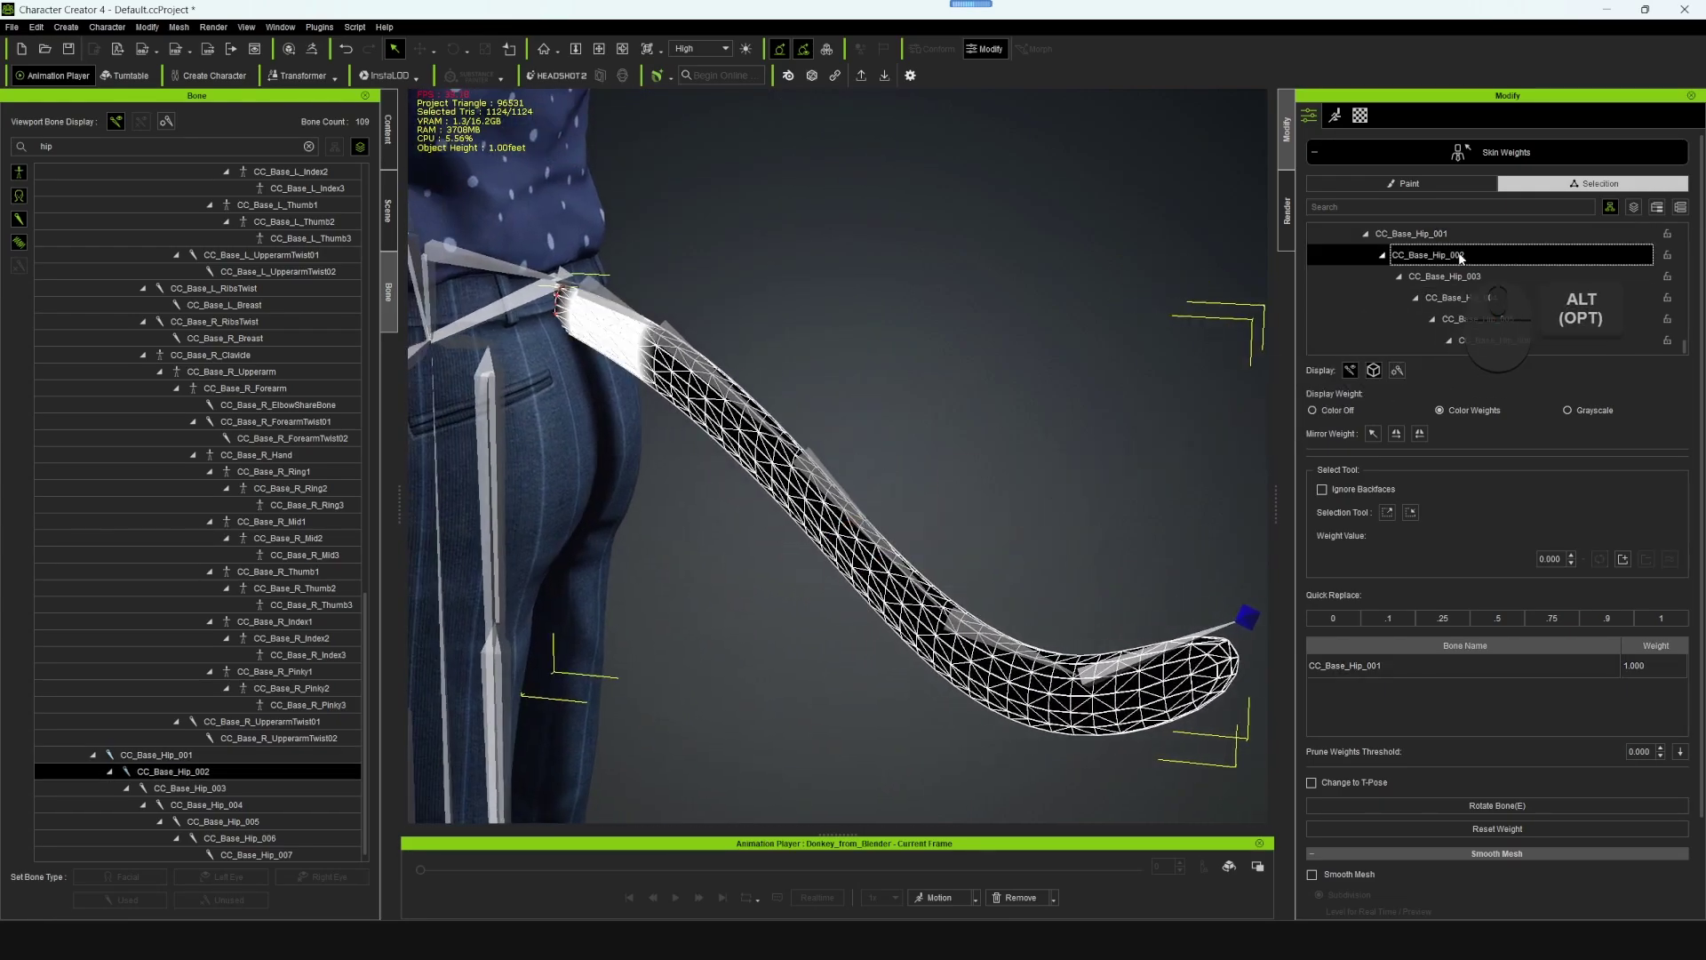
# - Check the weighted tail sections of the bones CC_Base_Hip_003 through CC_Base_Hip_006 one after another
pyautogui.click(1458, 276)
pyautogui.click(1477, 298)
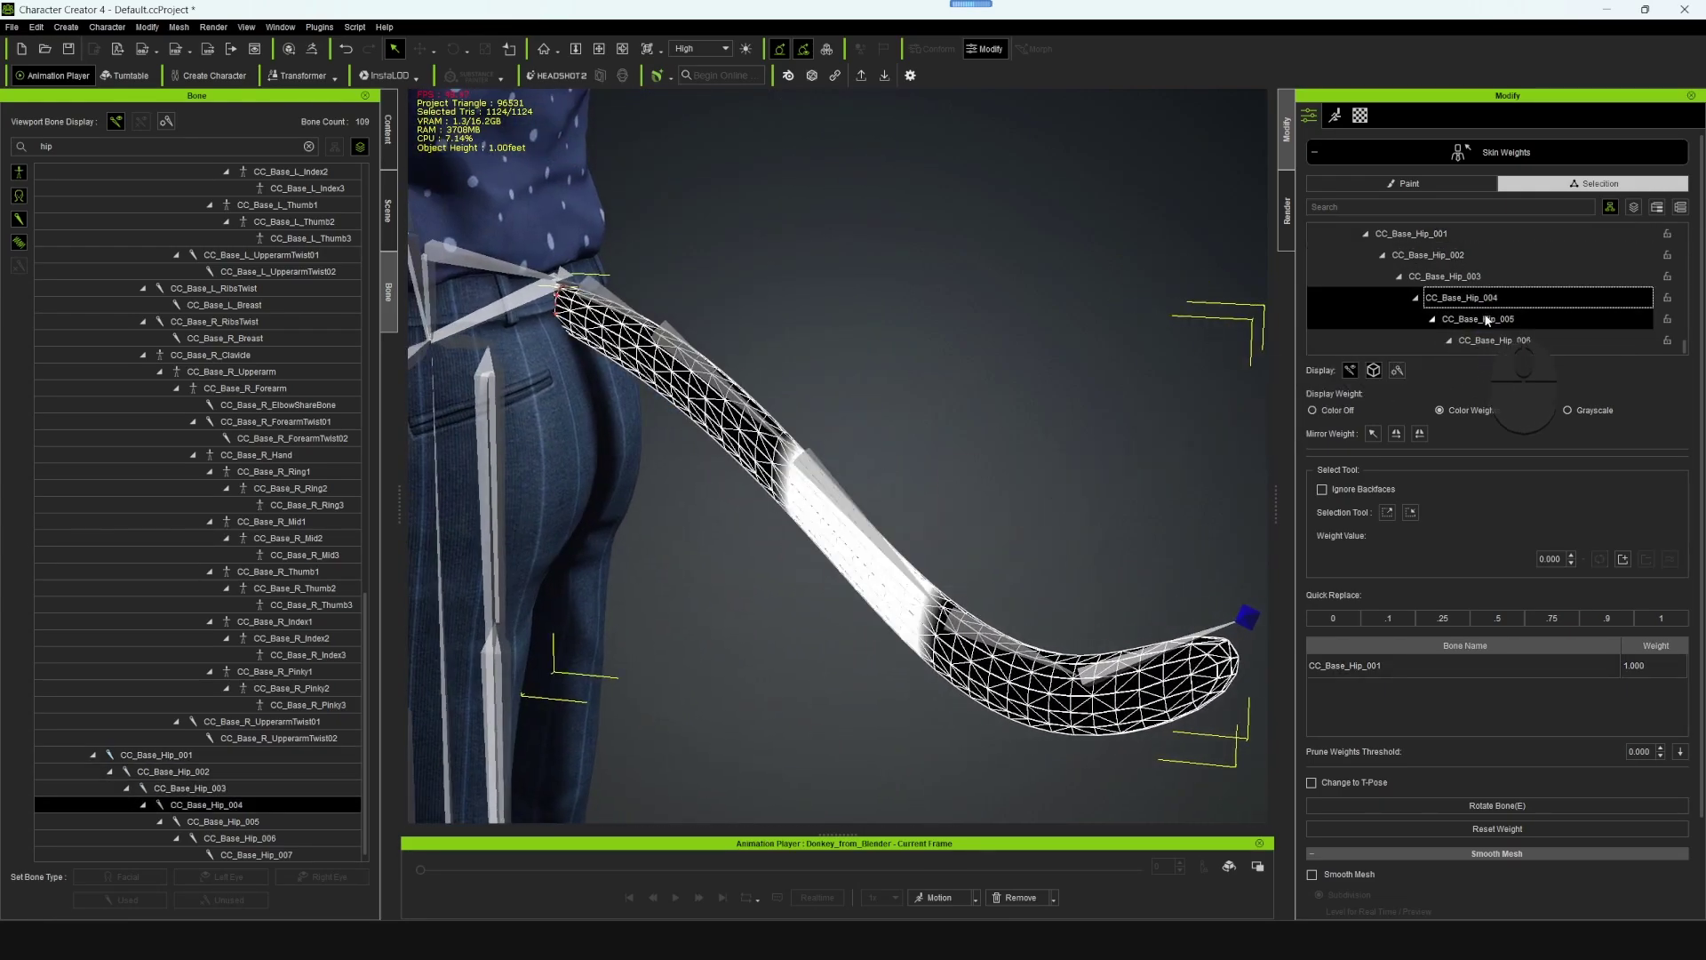
pyautogui.click(1493, 319)
pyautogui.click(1494, 341)
pyautogui.scroll(-1, 1502, 351)
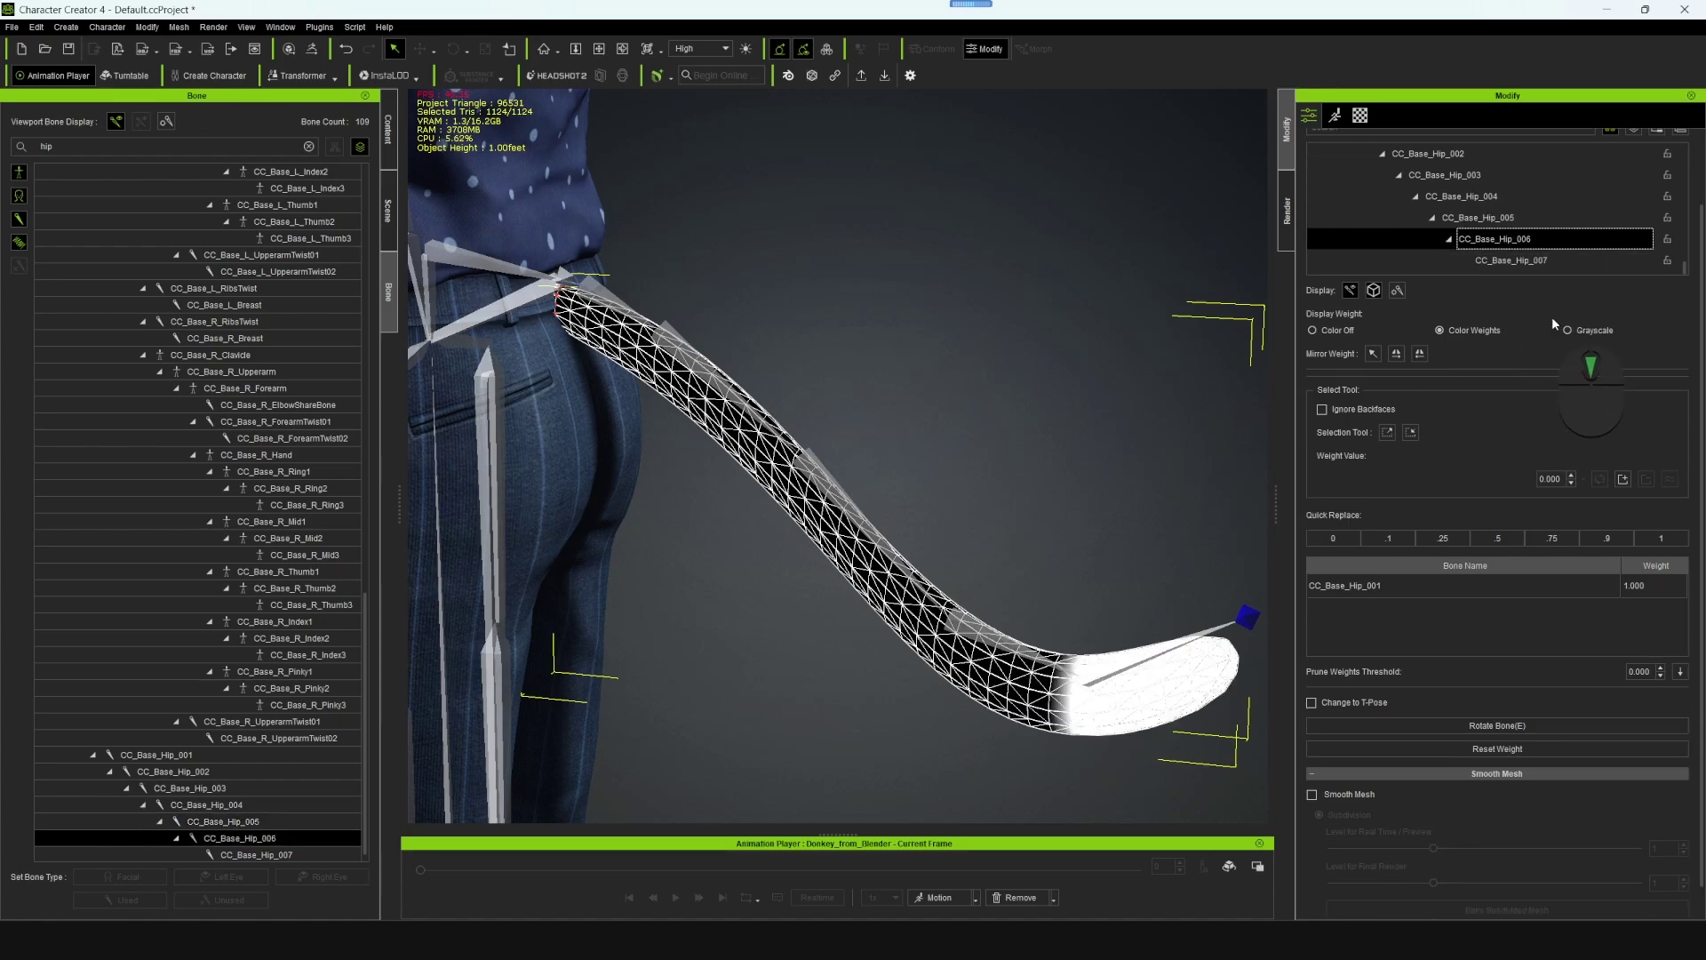
pyautogui.scroll(-2, 1113, 467)
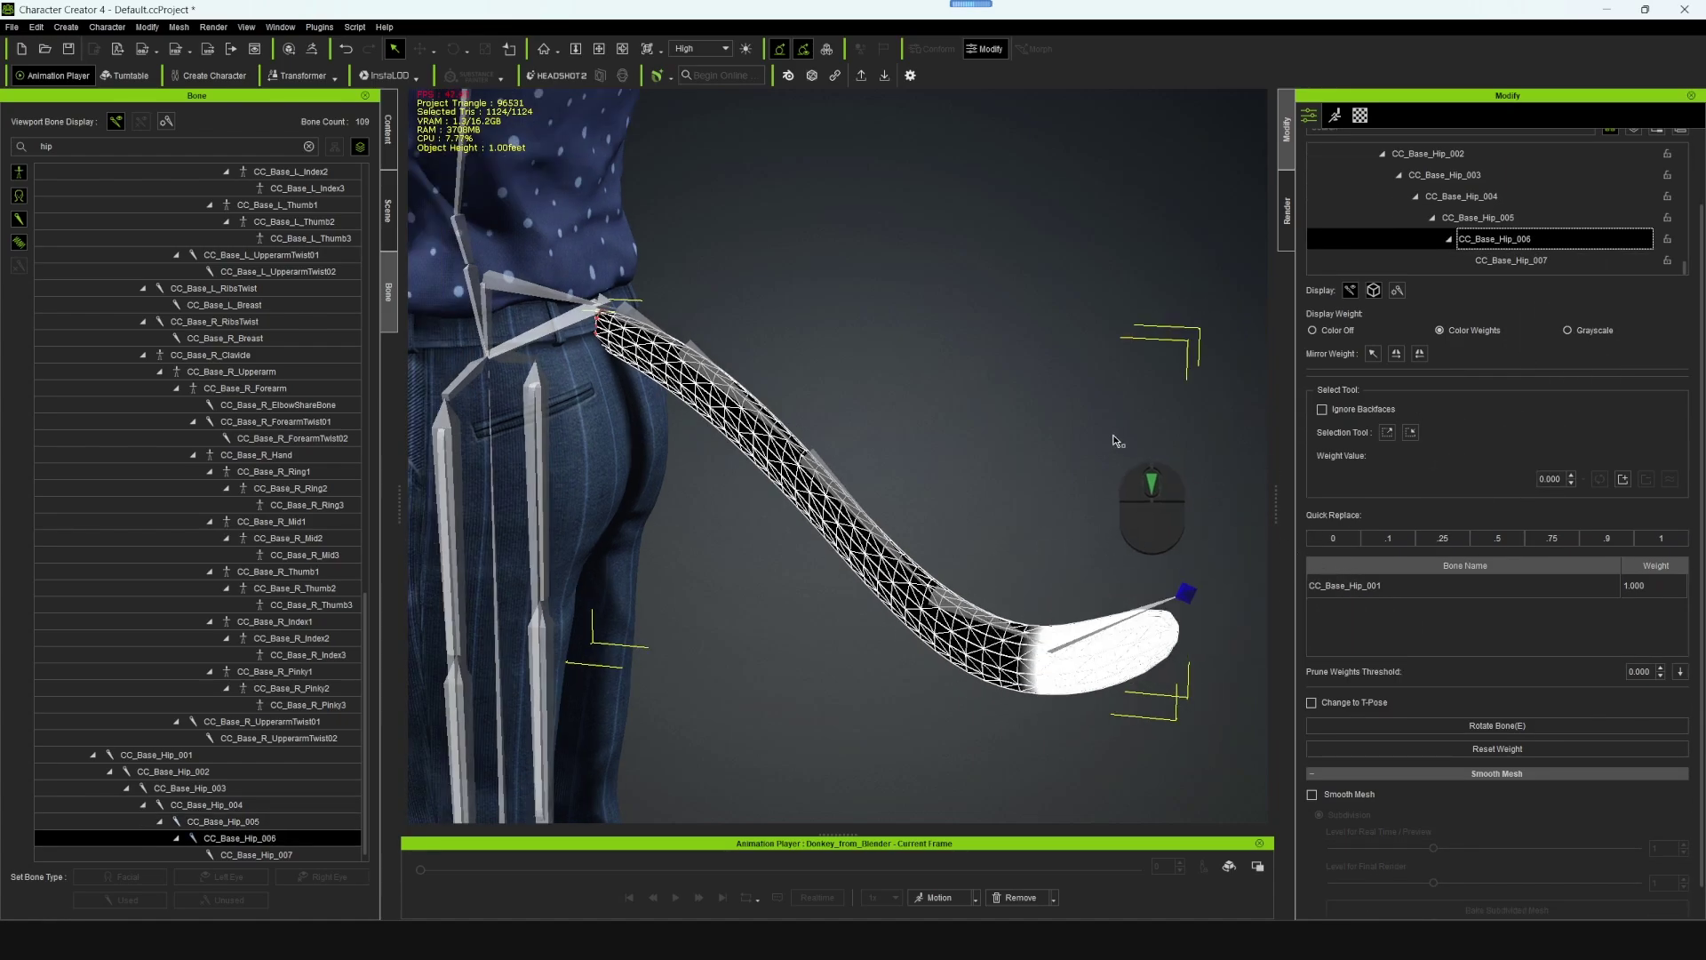
pyautogui.scroll(1, 1521, 499)
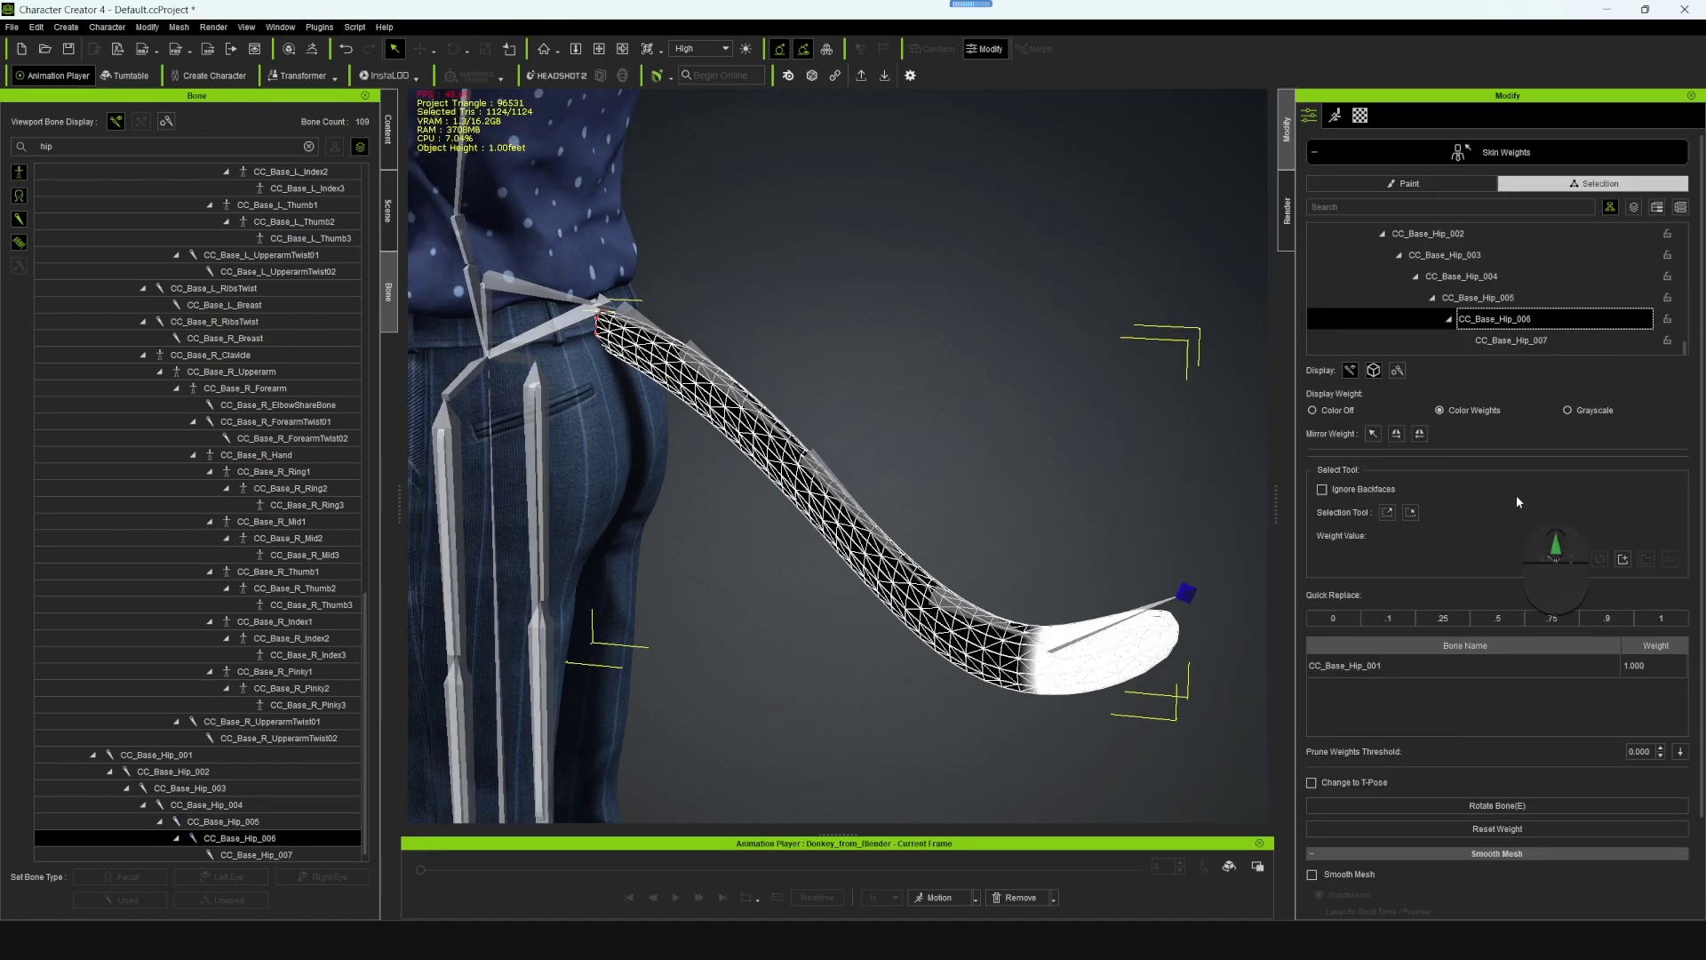
# - Switch to weight painting with the Smooth operation and set the brush radius to 50
pyautogui.click(1425, 184)
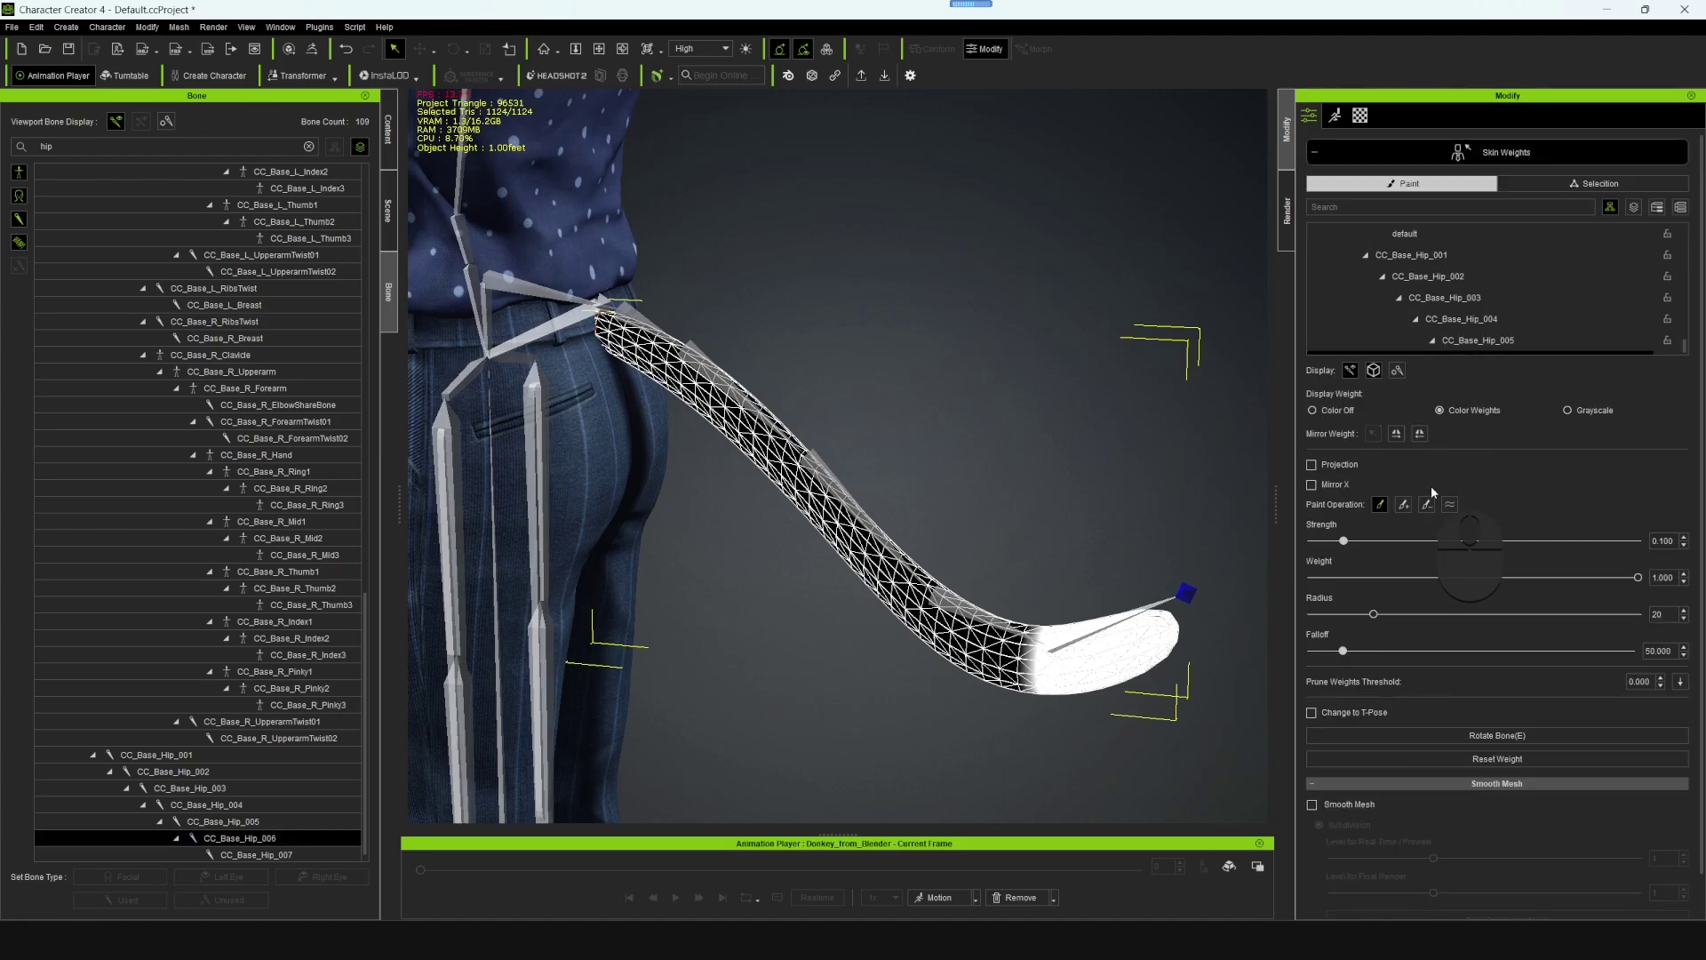
pyautogui.click(1451, 504)
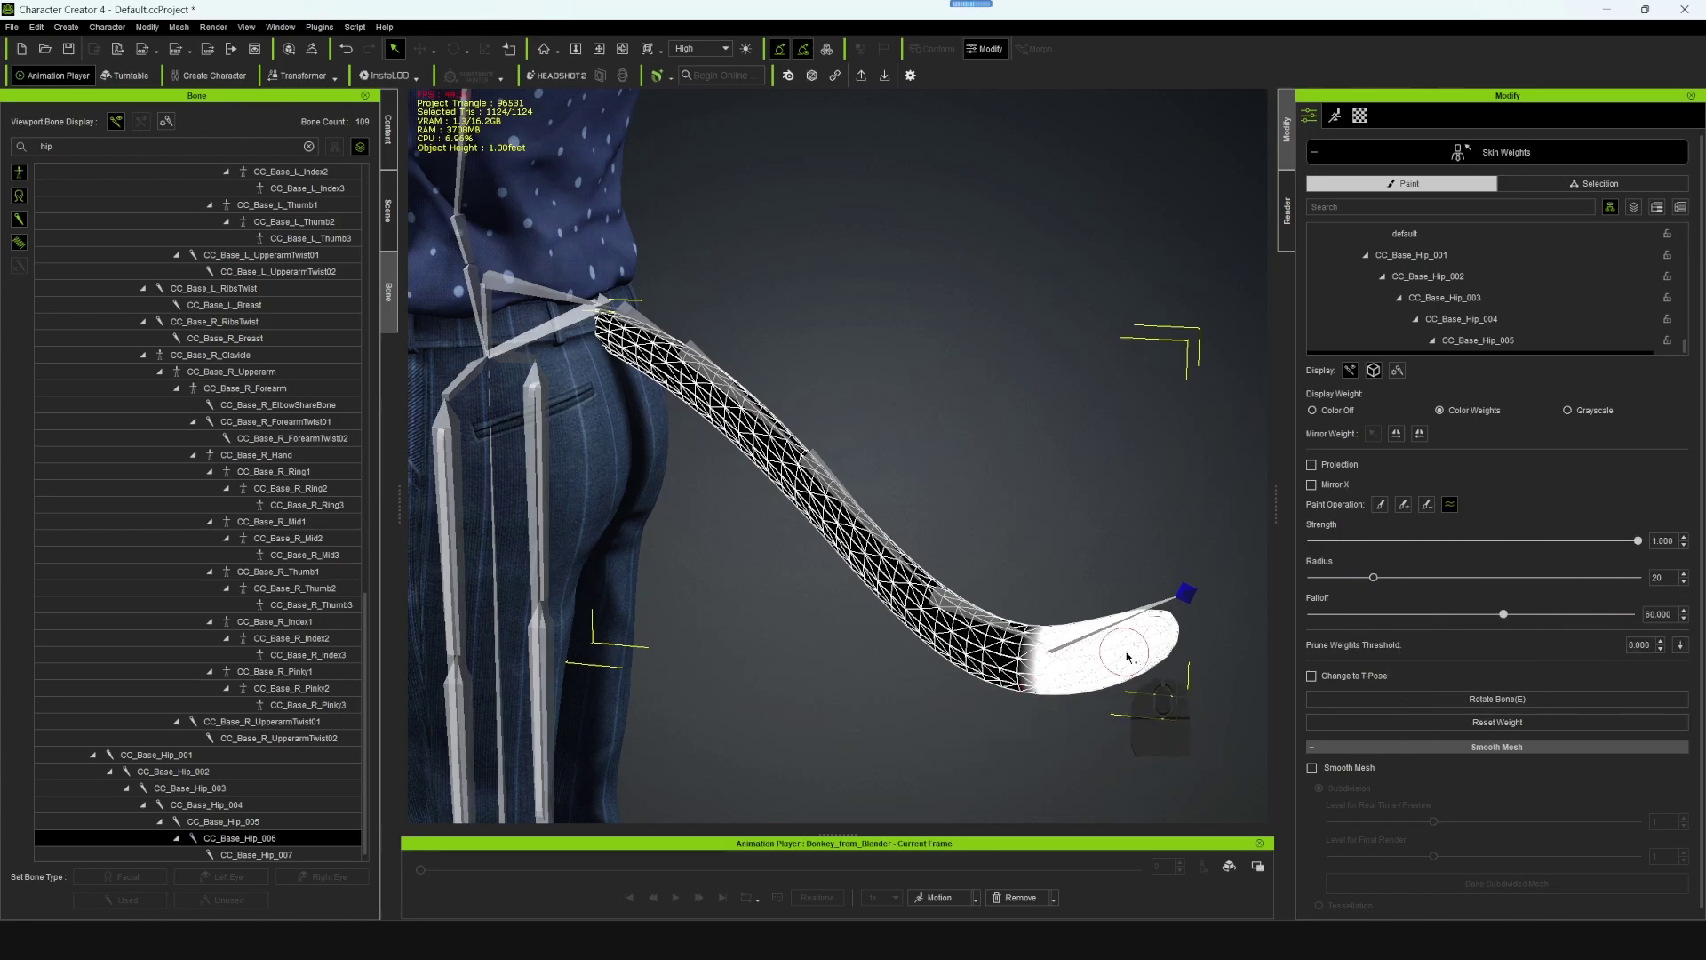
pyautogui.keyDown('alt'); pyautogui.moveTo(1106, 649); pyautogui.dragTo(1002, 314); pyautogui.keyUp('alt')
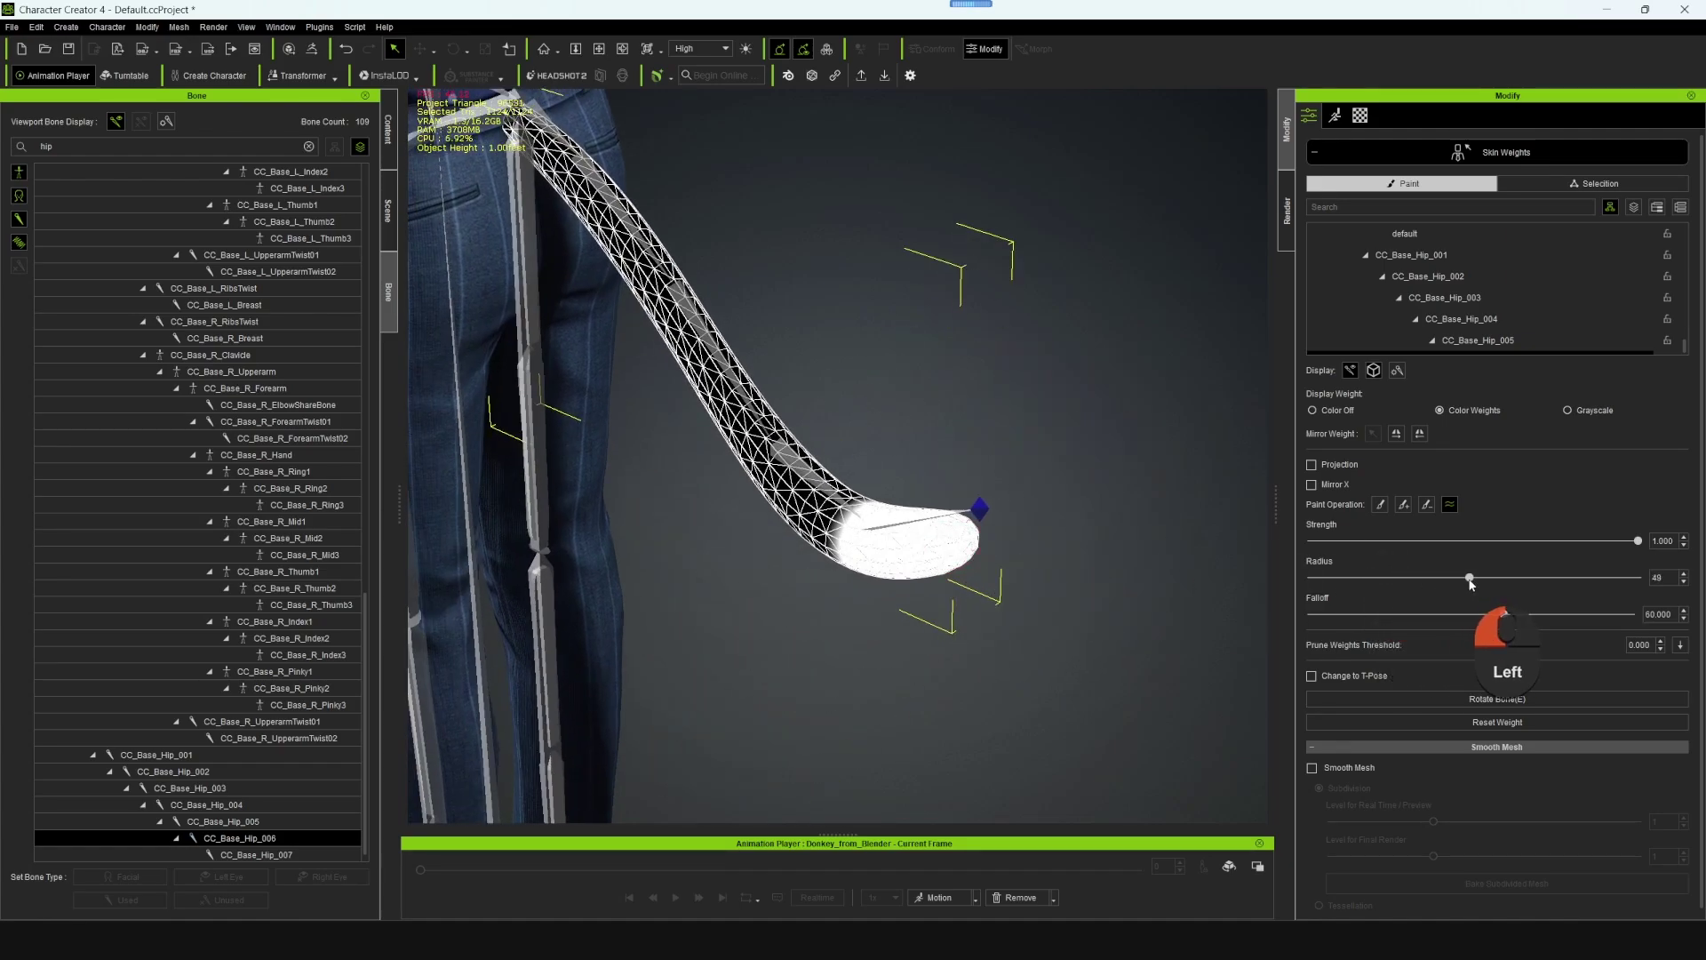
pyautogui.moveTo(1477, 584); pyautogui.dragTo(1472, 579)
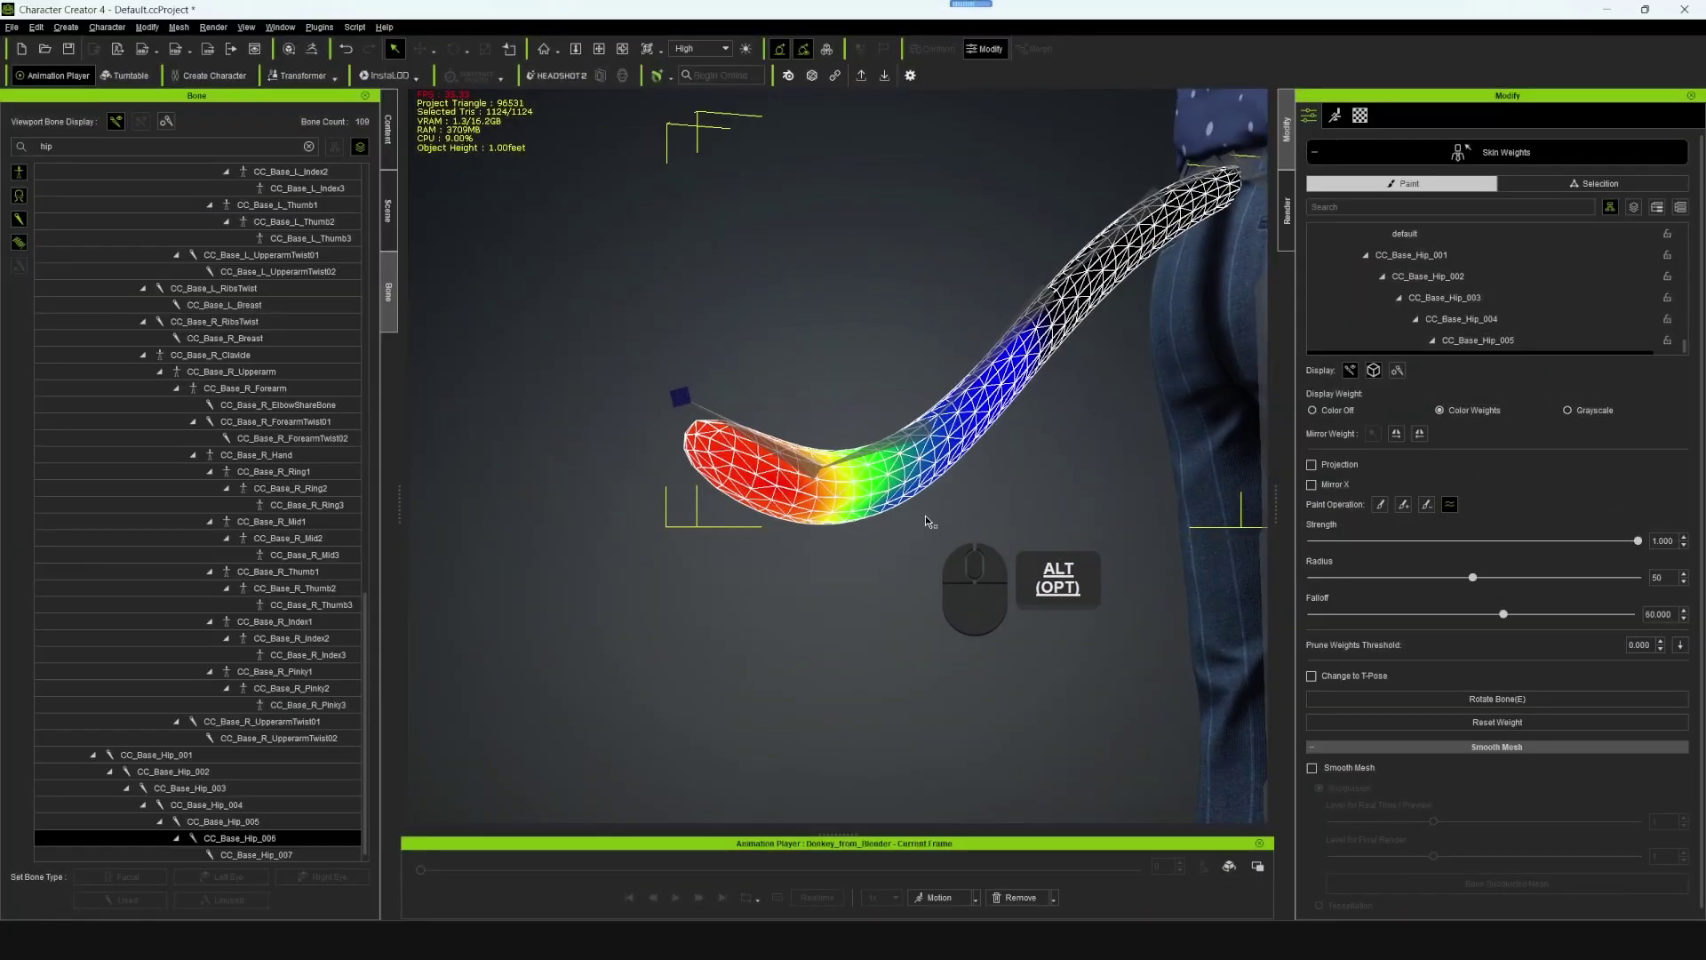
# - Smooth the CC_Base_Hip_006 weights from the tail's tip toward its middle, and check the blend from the other side
pyautogui.moveTo(710, 480)
pyautogui.mouseDown()
pyautogui.moveTo(689, 475)
pyautogui.moveTo(994, 424)
pyautogui.moveTo(1035, 314)
pyautogui.moveTo(956, 481)
pyautogui.moveTo(732, 477)
pyautogui.moveTo(726, 408)
pyautogui.moveTo(894, 512)
pyautogui.mouseUp()
pyautogui.keyDown('alt'); pyautogui.moveTo(696, 526); pyautogui.dragTo(1157, 345, button='right'); pyautogui.keyUp('alt')
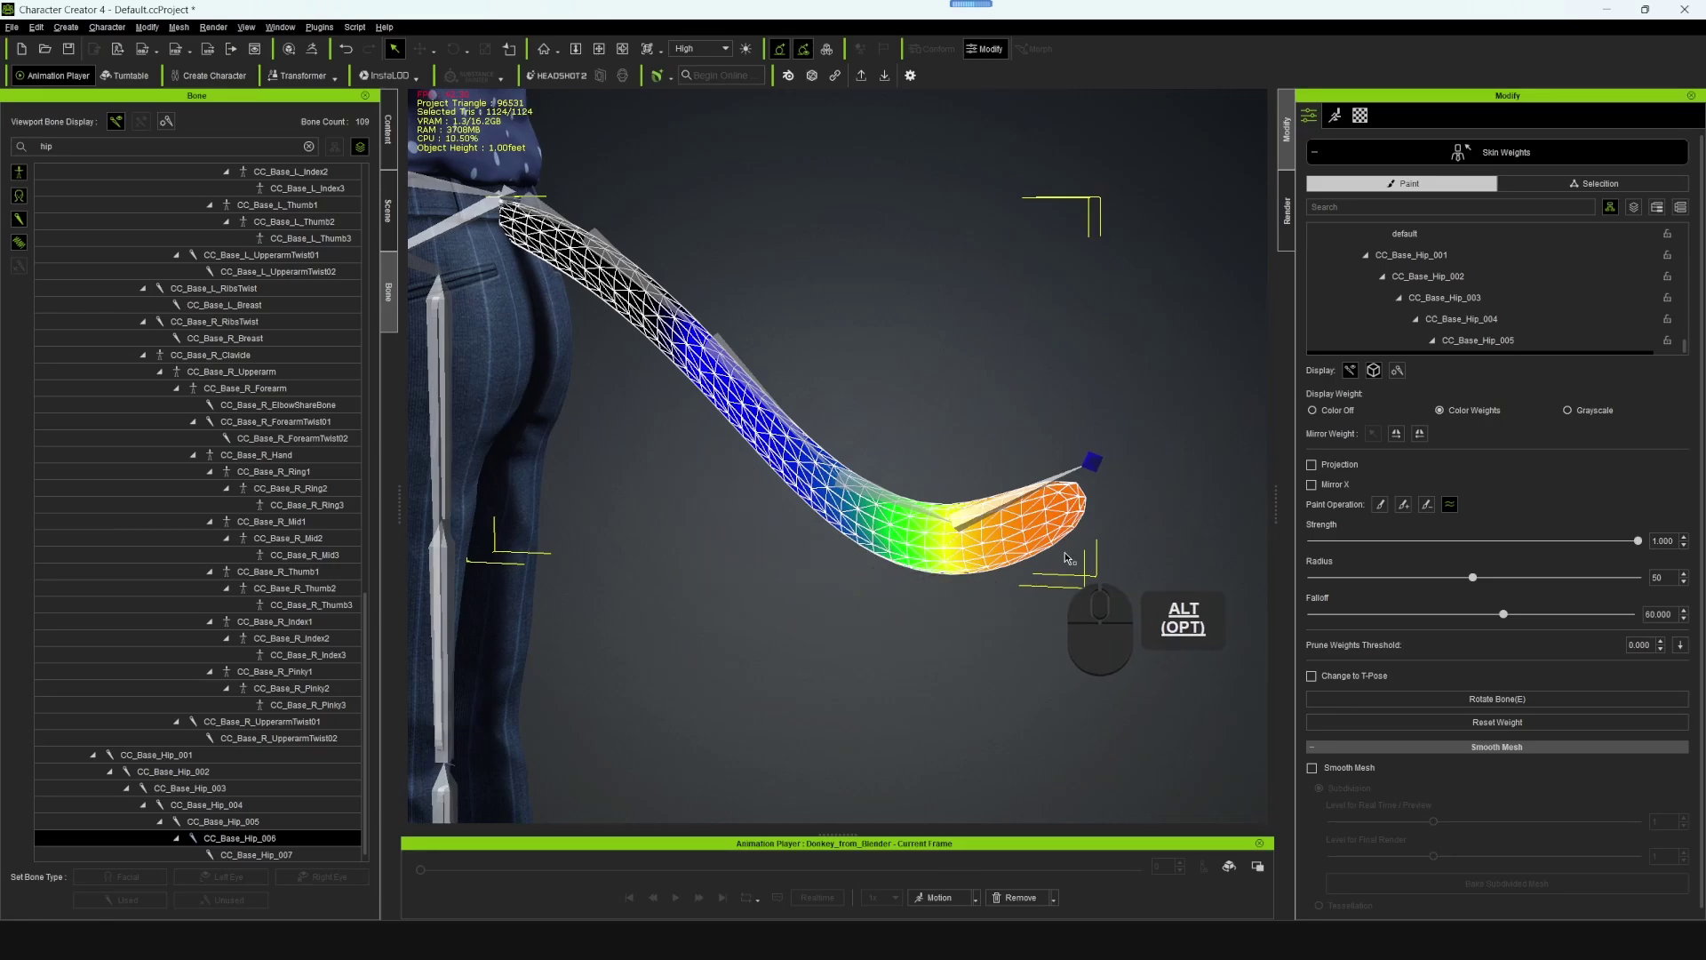
pyautogui.moveTo(1096, 598)
pyautogui.keyDown('alt'); pyautogui.mouseDown()
pyautogui.moveTo(902, 590)
pyautogui.moveTo(1047, 707)
pyautogui.mouseUp(); pyautogui.keyUp('alt')
pyautogui.keyDown('alt'); pyautogui.moveTo(803, 552); pyautogui.dragTo(828, 614); pyautogui.keyUp('alt')
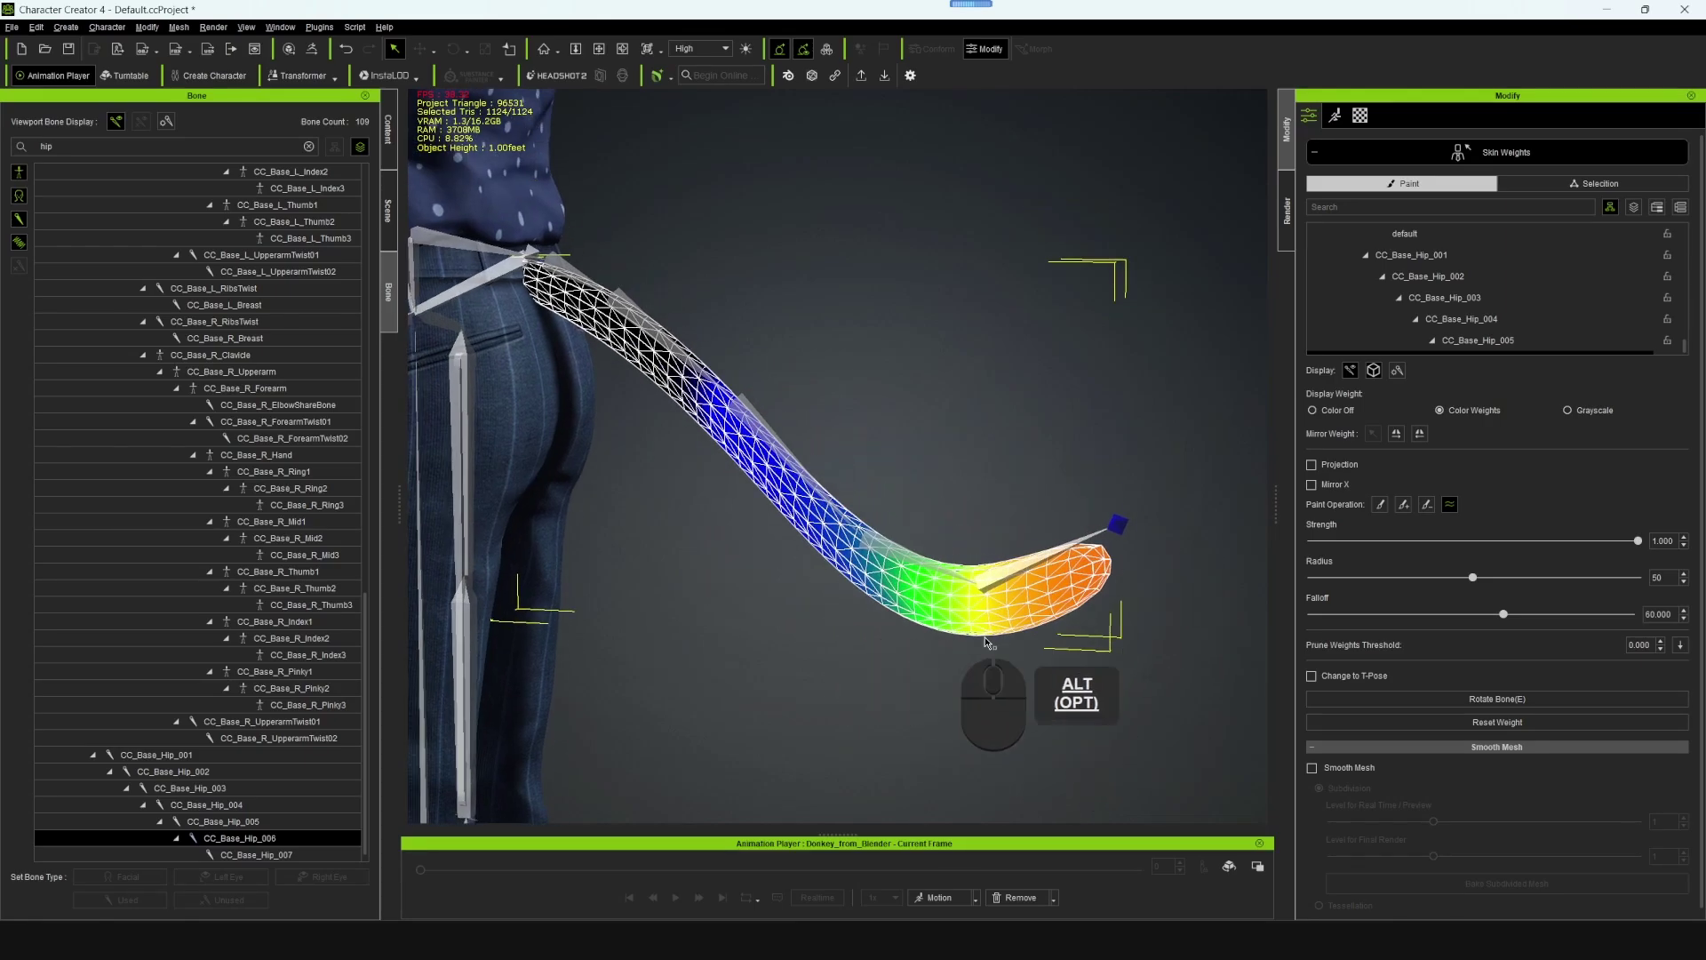
pyautogui.scroll(-1, 284, 844)
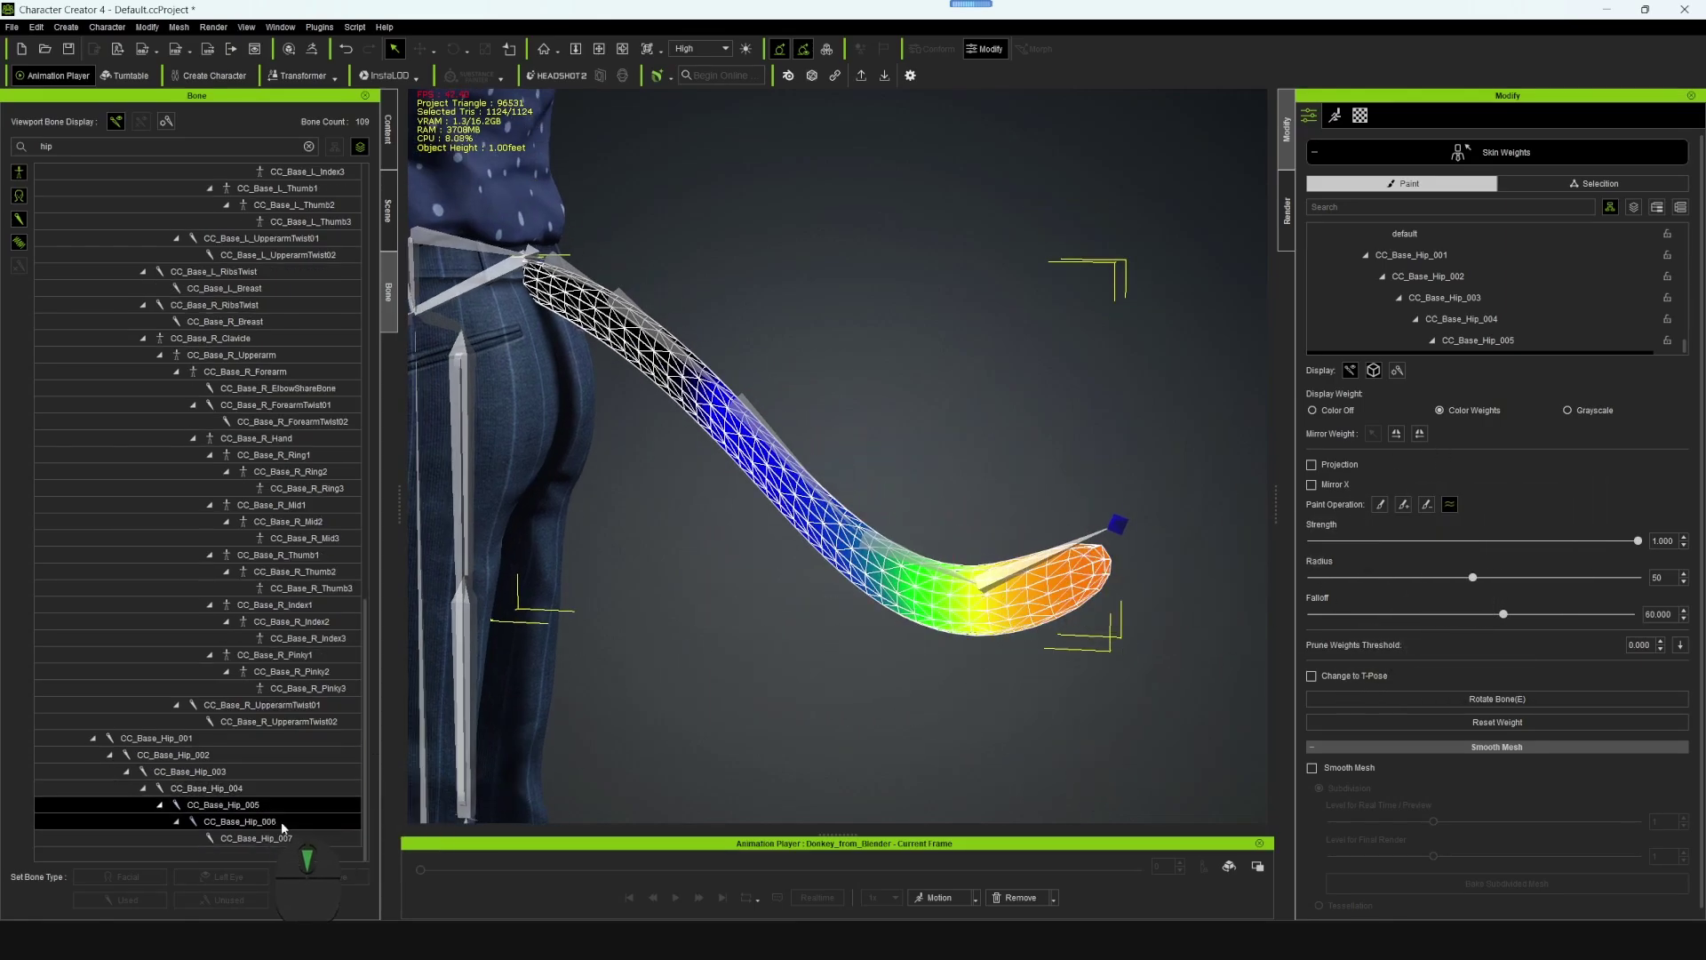
# - Smooth the weights of CC_Base_Hip_005 and CC_Base_Hip_004 along the tail, working from different sides
pyautogui.click(270, 808)
pyautogui.moveTo(1074, 582)
pyautogui.mouseDown()
pyautogui.moveTo(701, 405)
pyautogui.moveTo(904, 628)
pyautogui.moveTo(1041, 588)
pyautogui.mouseUp()
pyautogui.keyDown('alt'); pyautogui.moveTo(886, 553); pyautogui.dragTo(1048, 449); pyautogui.keyUp('alt')
pyautogui.click(260, 789)
pyautogui.moveTo(858, 577)
pyautogui.mouseDown()
pyautogui.moveTo(822, 651)
pyautogui.moveTo(1086, 334)
pyautogui.moveTo(903, 437)
pyautogui.mouseUp()
pyautogui.moveTo(903, 437)
pyautogui.keyDown('alt'); pyautogui.mouseDown(button='right')
pyautogui.moveTo(1381, 578)
pyautogui.moveTo(879, 622)
pyautogui.mouseUp(button='right'); pyautogui.keyUp('alt')
pyautogui.moveTo(751, 431)
pyautogui.mouseDown()
pyautogui.moveTo(1426, 724)
pyautogui.moveTo(897, 509)
pyautogui.moveTo(1253, 711)
pyautogui.mouseUp()
pyautogui.moveTo(1244, 711)
pyautogui.keyDown('alt'); pyautogui.mouseDown()
pyautogui.moveTo(728, 604)
pyautogui.moveTo(771, 632)
pyautogui.mouseUp(); pyautogui.keyUp('alt')
# - Smooth the weights of CC_Base_Hip_003 and CC_Base_Hip_002 on both sides of the upper tail
pyautogui.click(240, 771)
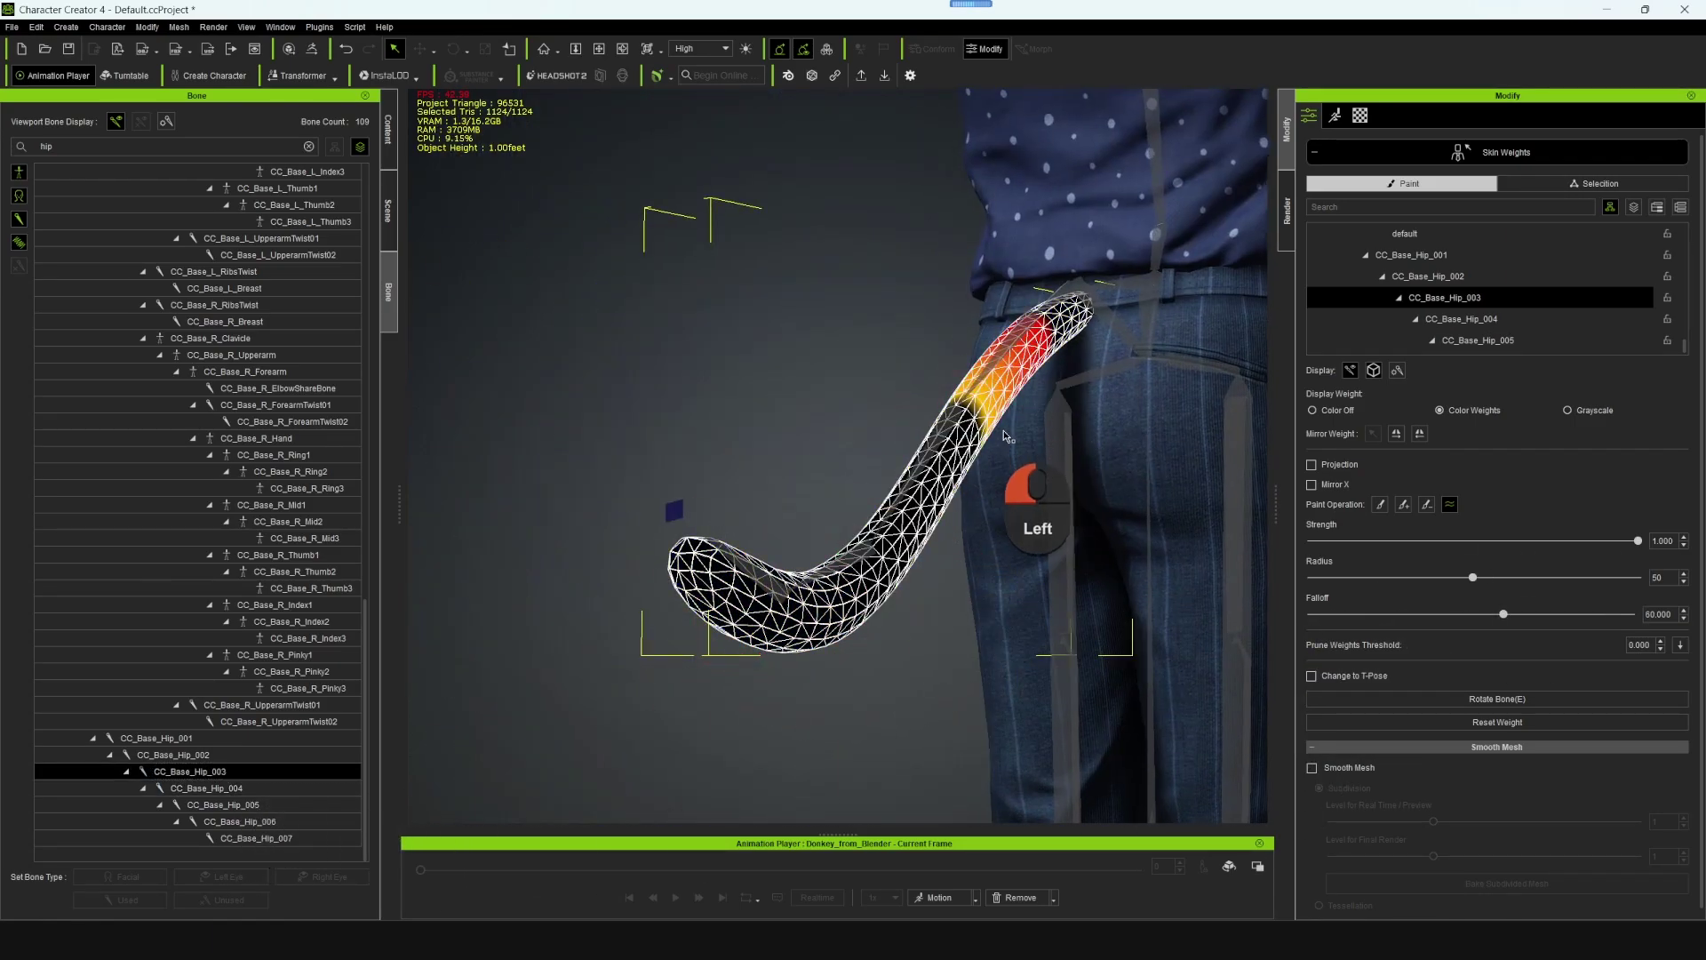
pyautogui.moveTo(1038, 345)
pyautogui.mouseDown()
pyautogui.moveTo(873, 535)
pyautogui.moveTo(1061, 400)
pyautogui.moveTo(502, 444)
pyautogui.mouseUp()
pyautogui.moveTo(643, 465)
pyautogui.mouseDown()
pyautogui.moveTo(1024, 679)
pyautogui.moveTo(797, 573)
pyautogui.moveTo(809, 542)
pyautogui.mouseUp()
pyautogui.click(338, 754)
pyautogui.moveTo(615, 391)
pyautogui.mouseDown()
pyautogui.moveTo(842, 494)
pyautogui.moveTo(618, 393)
pyautogui.mouseUp()
pyautogui.keyDown('alt'); pyautogui.moveTo(586, 587); pyautogui.dragTo(1016, 350); pyautogui.keyUp('alt')
pyautogui.moveTo(801, 528)
pyautogui.mouseDown()
pyautogui.moveTo(1153, 283)
pyautogui.moveTo(896, 391)
pyautogui.mouseUp()
# - Smooth the CC_Base_Hip_001 weights around the tail's root
pyautogui.click(175, 739)
pyautogui.moveTo(895, 391)
pyautogui.keyDown('alt'); pyautogui.mouseDown()
pyautogui.moveTo(1292, 445)
pyautogui.moveTo(870, 414)
pyautogui.mouseUp(); pyautogui.keyUp('alt')
pyautogui.moveTo(969, 487)
pyautogui.mouseDown()
pyautogui.moveTo(692, 358)
pyautogui.moveTo(929, 445)
pyautogui.mouseUp()
pyautogui.keyDown('alt'); pyautogui.moveTo(929, 445); pyautogui.dragTo(916, 243); pyautogui.keyUp('alt')
pyautogui.moveTo(1064, 363)
pyautogui.keyDown('alt'); pyautogui.mouseDown()
pyautogui.moveTo(891, 448)
pyautogui.moveTo(1244, 444)
pyautogui.mouseUp(); pyautogui.keyUp('alt')
# - Recheck the weights of CC_Base_Hip_002 and CC_Base_Hip_001, and smooth CC_Base_Hip_003 once more
pyautogui.click(197, 754)
pyautogui.click(187, 738)
pyautogui.click(189, 754)
pyautogui.click(189, 771)
pyautogui.moveTo(533, 284)
pyautogui.mouseDown()
pyautogui.moveTo(505, 371)
pyautogui.moveTo(460, 294)
pyautogui.moveTo(797, 693)
pyautogui.mouseUp()
# - Smooth the CC_Base_Hip_004 and CC_Base_Hip_005 weights a second time along the tail
pyautogui.click(206, 788)
pyautogui.moveTo(696, 515)
pyautogui.mouseDown()
pyautogui.moveTo(541, 294)
pyautogui.moveTo(970, 691)
pyautogui.mouseUp()
pyautogui.keyDown('alt'); pyautogui.moveTo(968, 592); pyautogui.dragTo(754, 569); pyautogui.keyUp('alt')
pyautogui.click(235, 805)
pyautogui.moveTo(622, 653)
pyautogui.mouseDown()
pyautogui.moveTo(675, 582)
pyautogui.moveTo(913, 467)
pyautogui.mouseUp()
pyautogui.moveTo(626, 483)
pyautogui.keyDown('alt'); pyautogui.mouseDown()
pyautogui.moveTo(871, 456)
pyautogui.moveTo(524, 436)
pyautogui.mouseUp(); pyautogui.keyUp('alt')
# - Examine the smoothed weights of CC_Base_Hip_006 and CC_Base_Hip_007 from all around the tail
pyautogui.click(239, 821)
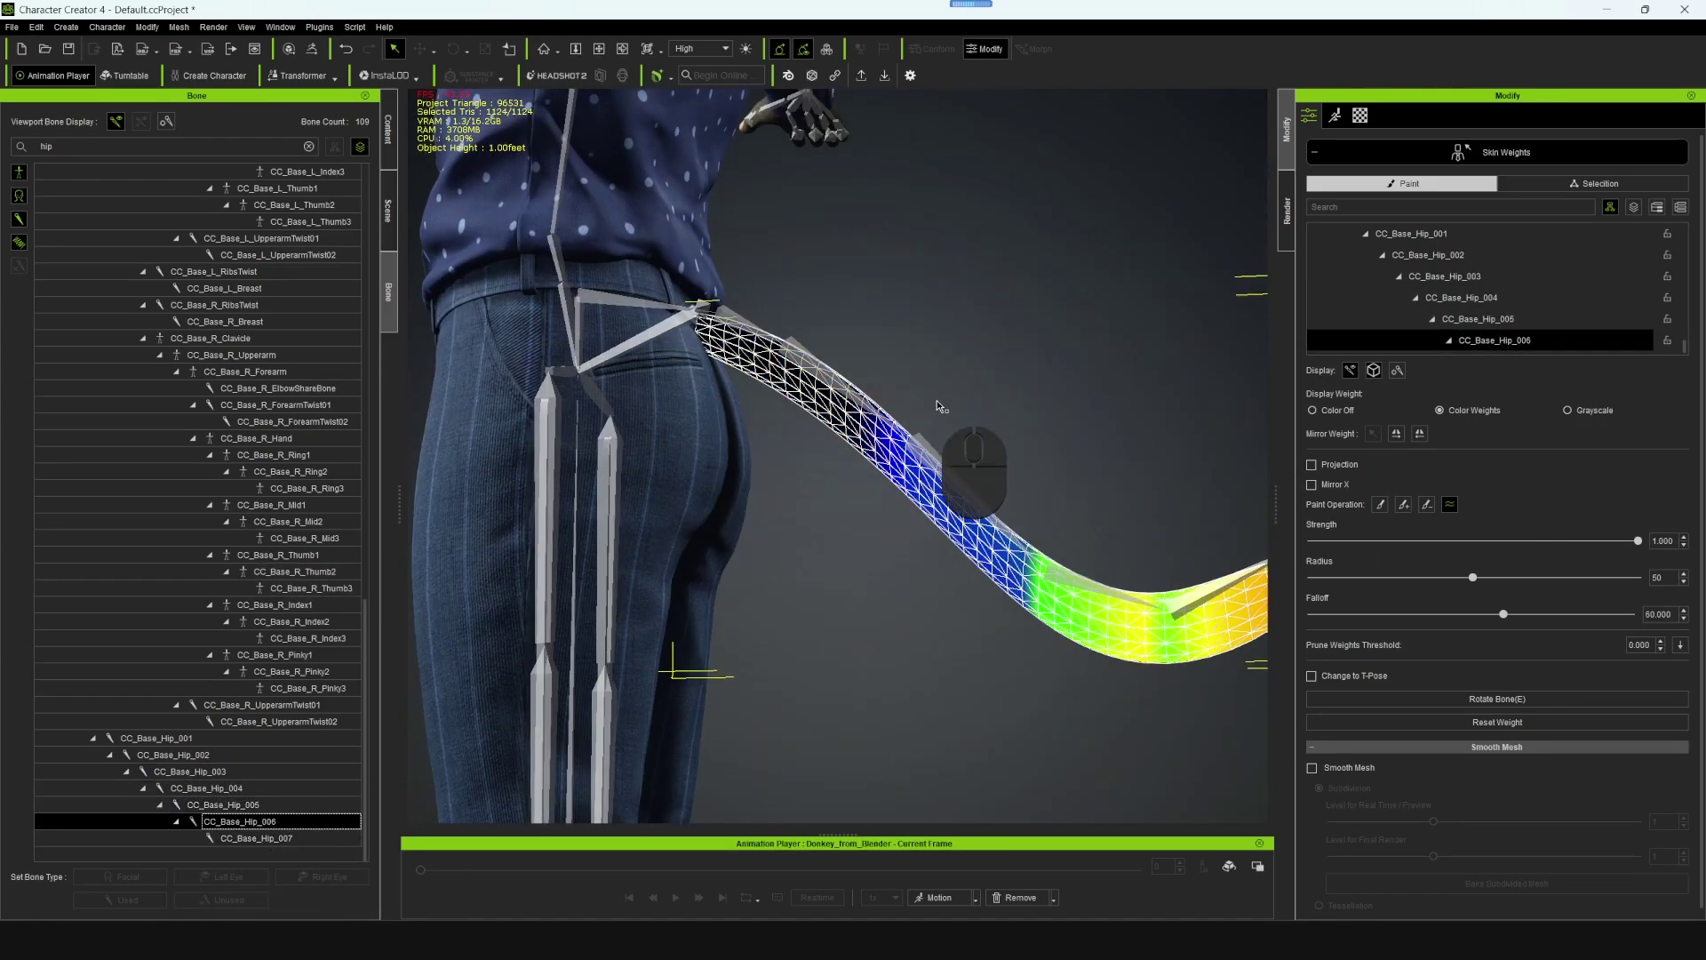
pyautogui.keyDown('alt'); pyautogui.moveTo(971, 578); pyautogui.dragTo(635, 667); pyautogui.keyUp('alt')
pyautogui.moveTo(902, 774)
pyautogui.keyDown('alt'); pyautogui.mouseDown()
pyautogui.moveTo(1155, 451)
pyautogui.moveTo(915, 391)
pyautogui.mouseUp(); pyautogui.keyUp('alt')
pyautogui.click(256, 838)
pyautogui.moveTo(985, 546)
pyautogui.keyDown('alt'); pyautogui.mouseDown()
pyautogui.moveTo(878, 519)
pyautogui.moveTo(922, 546)
pyautogui.mouseUp(); pyautogui.keyUp('alt')
pyautogui.scroll(-2, 910, 516)
pyautogui.keyDown('alt'); pyautogui.moveTo(911, 511); pyautogui.dragTo(995, 533, button='right'); pyautogui.keyUp('alt')
pyautogui.keyDown('alt'); pyautogui.moveTo(942, 536); pyautogui.dragTo(857, 471); pyautogui.keyUp('alt')
pyautogui.keyDown('alt'); pyautogui.moveTo(857, 471); pyautogui.dragTo(975, 510, button='right'); pyautogui.keyUp('alt')
pyautogui.keyDown('alt'); pyautogui.moveTo(1000, 497); pyautogui.dragTo(888, 468); pyautogui.keyUp('alt')
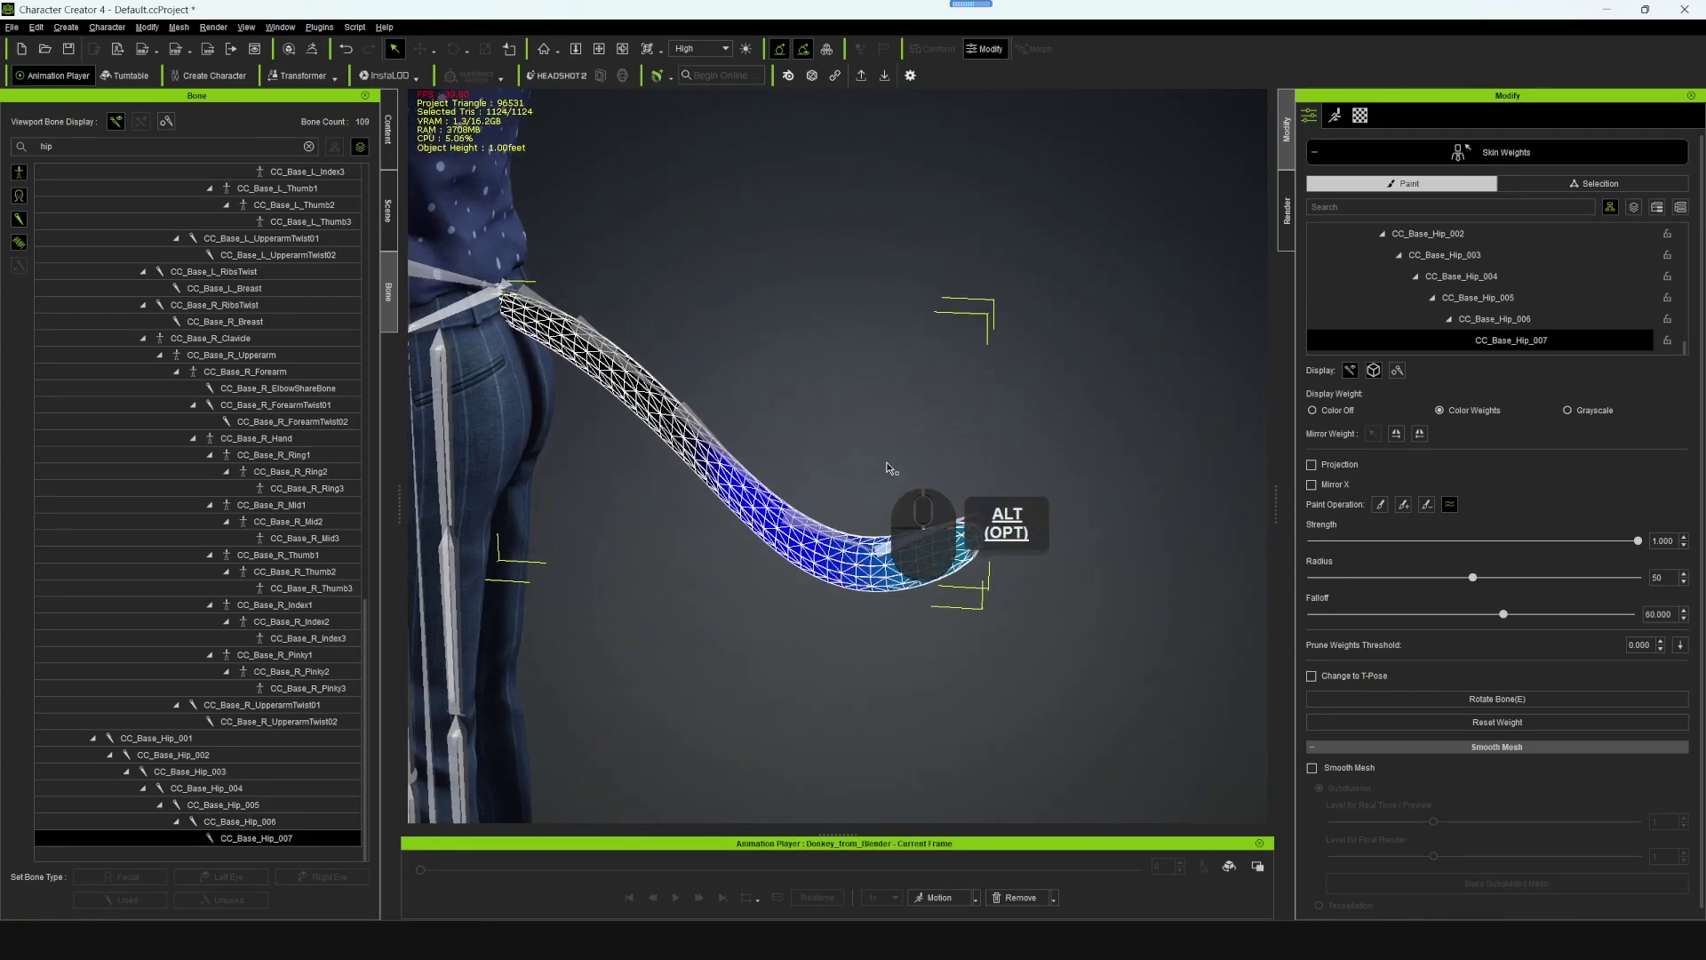
pyautogui.keyDown('alt'); pyautogui.moveTo(888, 468); pyautogui.dragTo(792, 430, button='right'); pyautogui.keyUp('alt')
pyautogui.keyDown('alt'); pyautogui.moveTo(792, 430); pyautogui.dragTo(905, 462); pyautogui.keyUp('alt')
pyautogui.keyDown('alt'); pyautogui.moveTo(905, 462); pyautogui.dragTo(946, 449, button='right'); pyautogui.keyUp('alt')
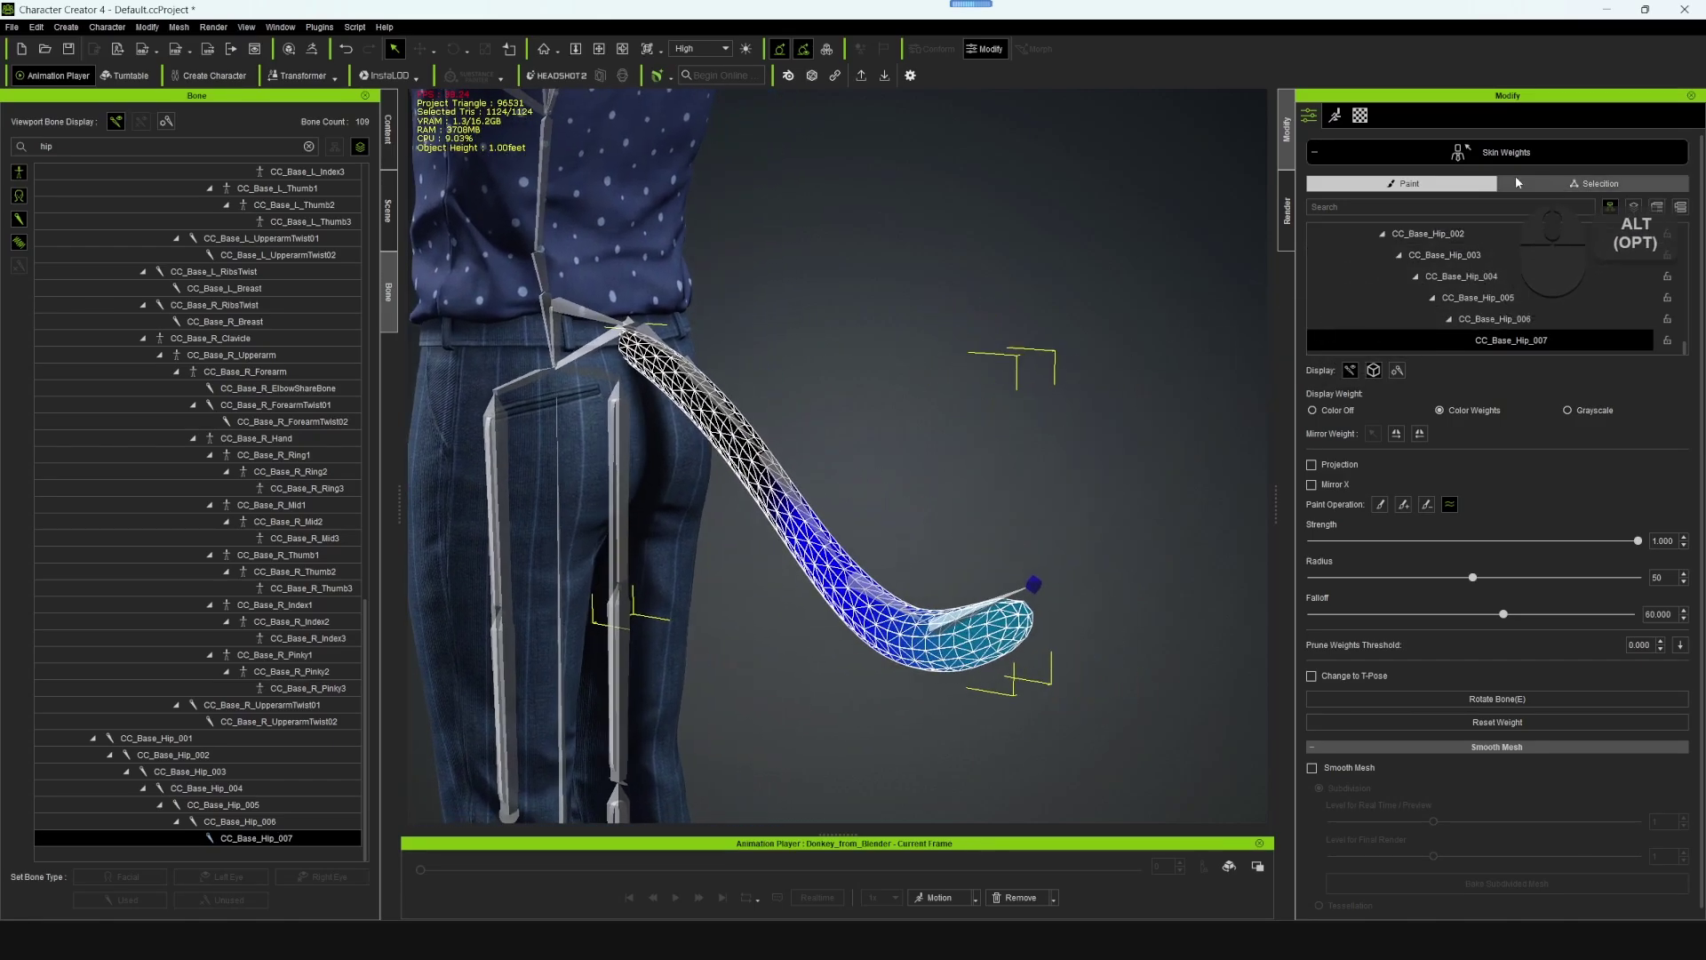
# - Leave skin weight editing and enable Smooth Mesh on the Tail mesh
pyautogui.press('Escape')
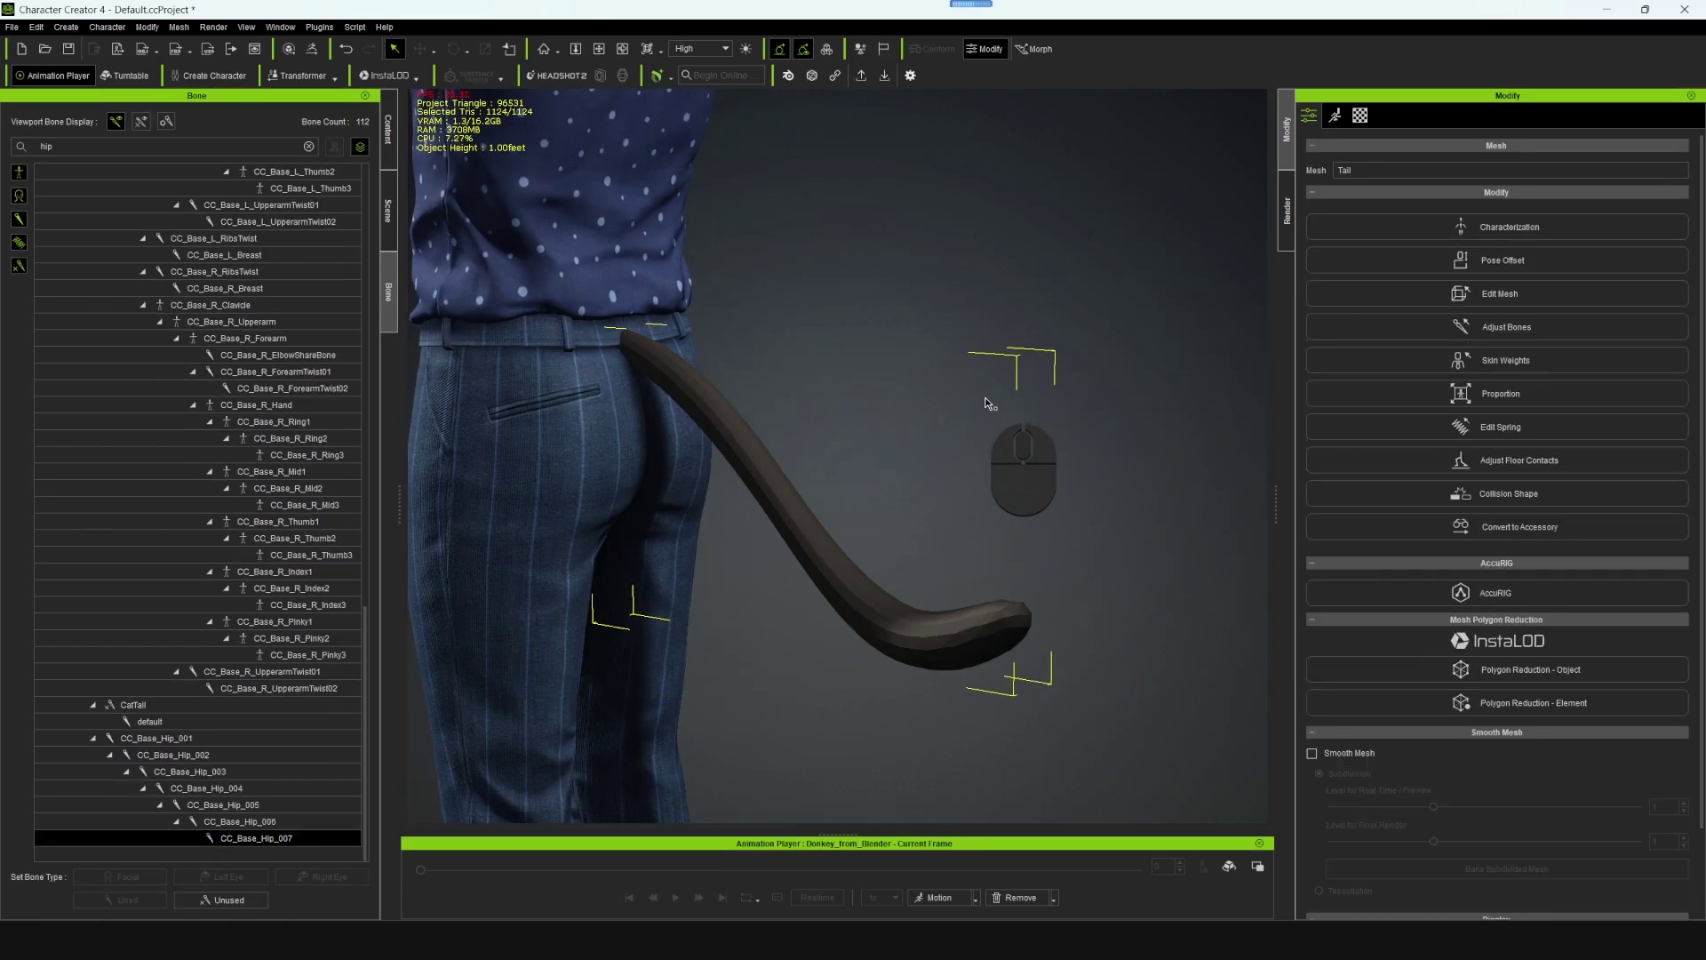
pyautogui.scroll(3, 1063, 688)
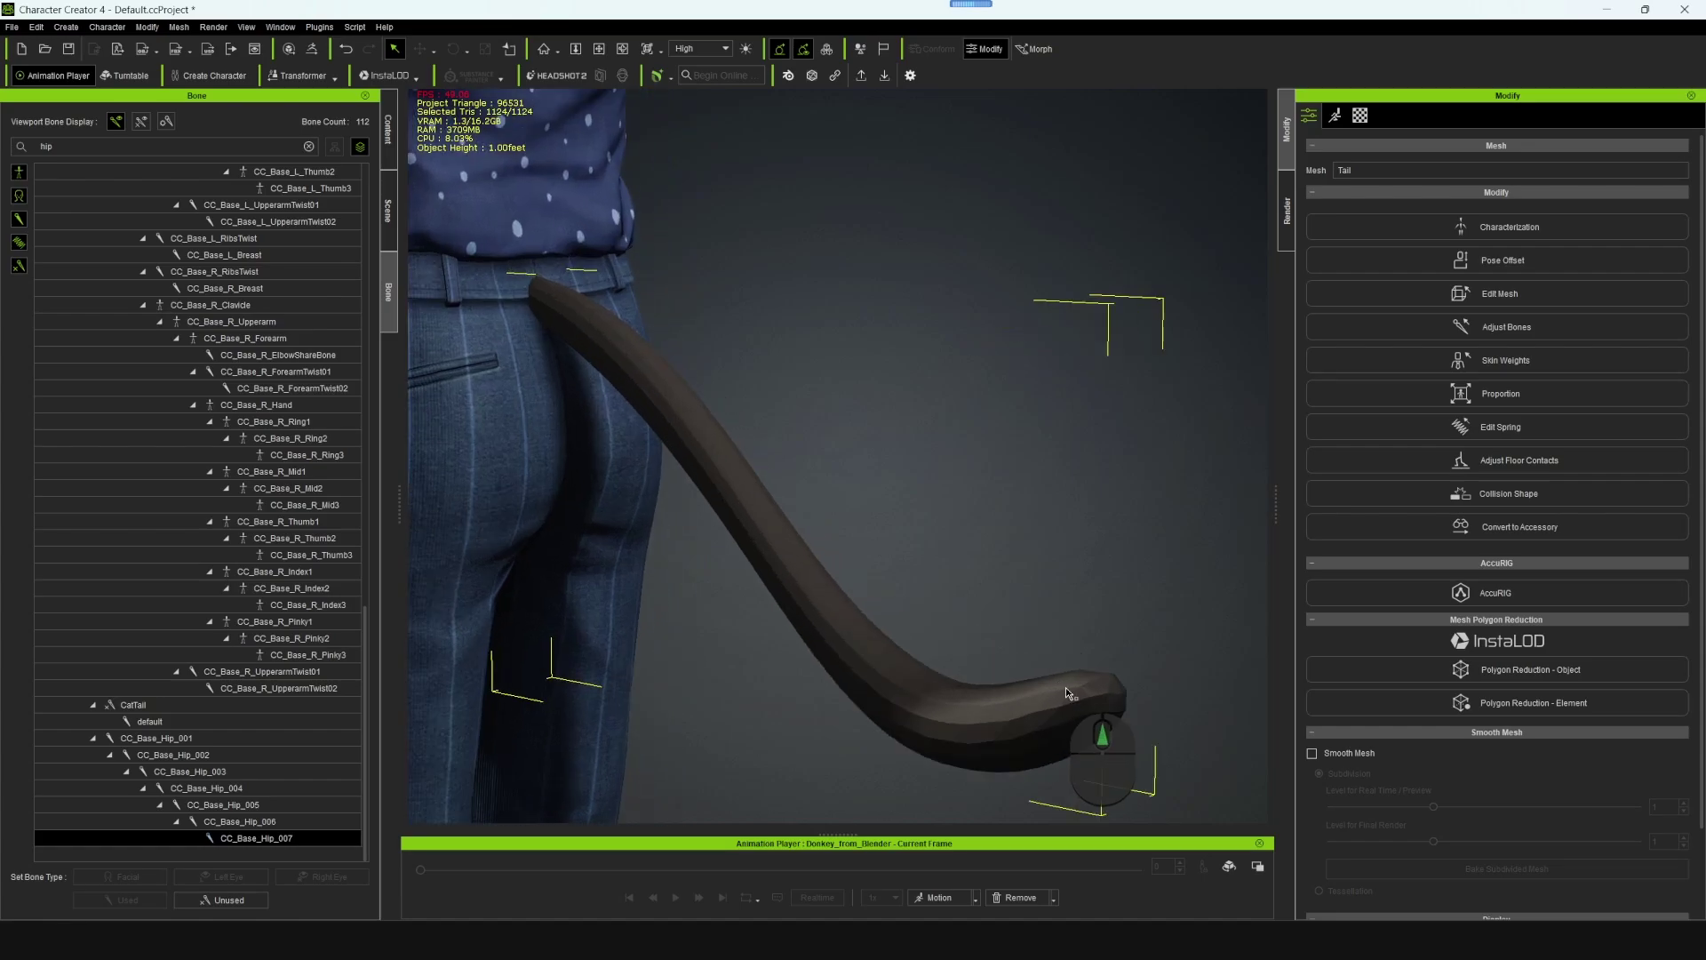
pyautogui.keyDown('alt'); pyautogui.moveTo(1064, 695); pyautogui.dragTo(964, 489); pyautogui.keyUp('alt')
pyautogui.click(484, 303)
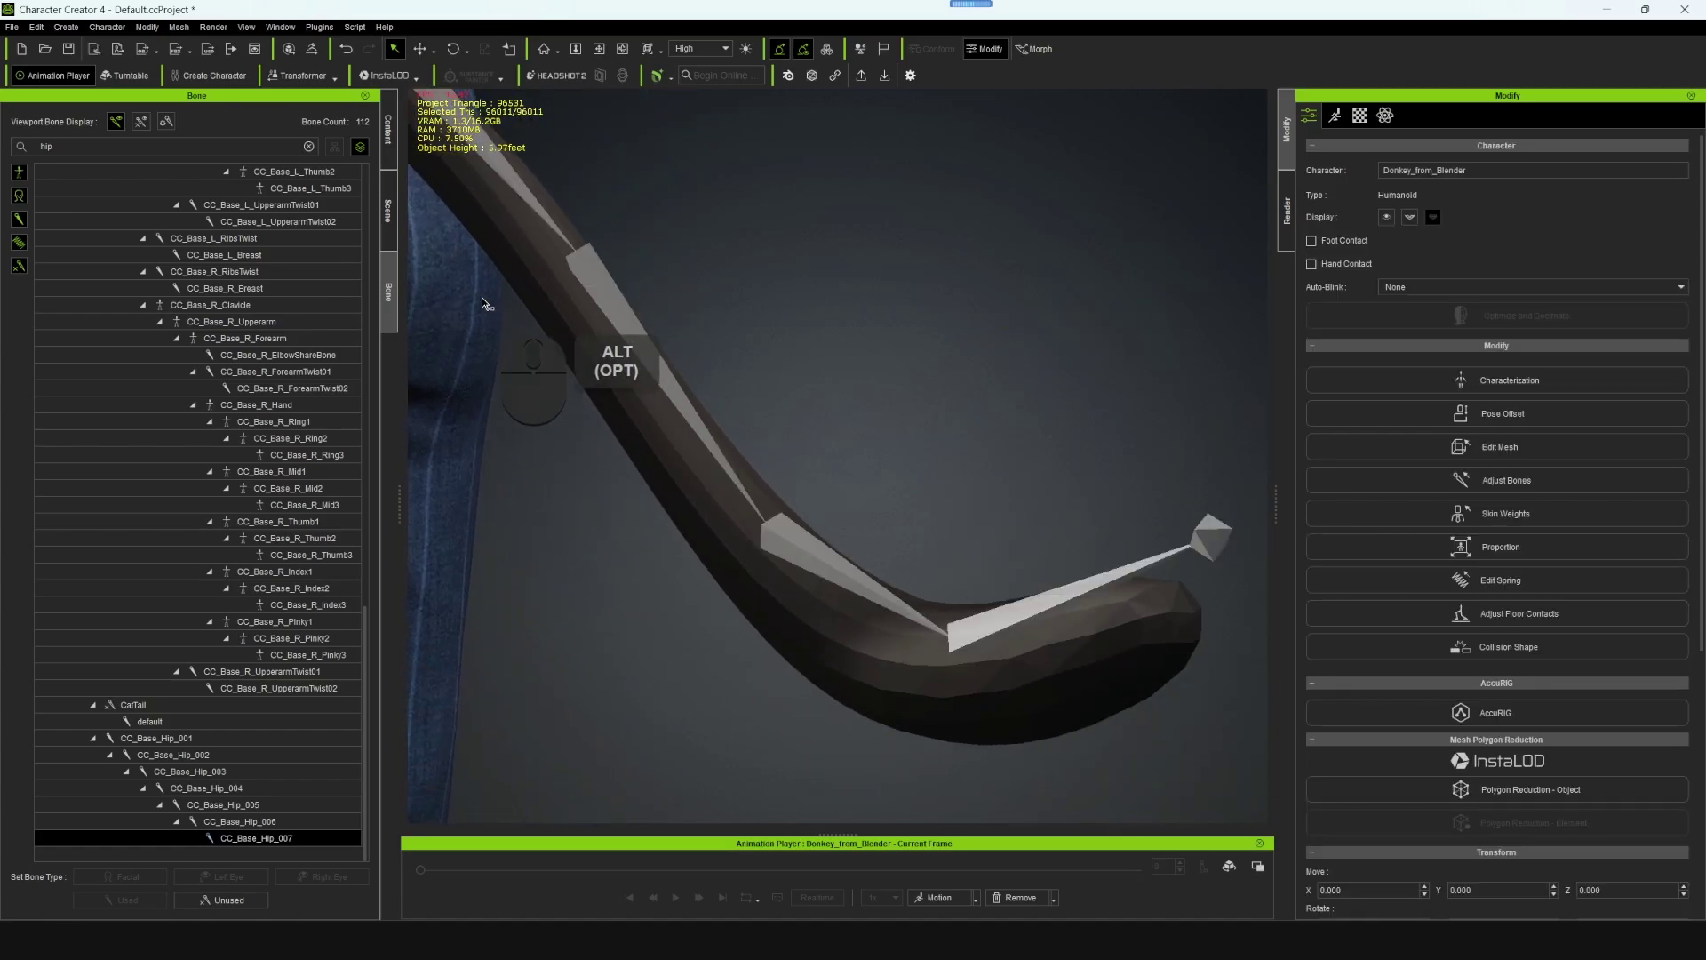
pyautogui.click(389, 213)
pyautogui.click(106, 494)
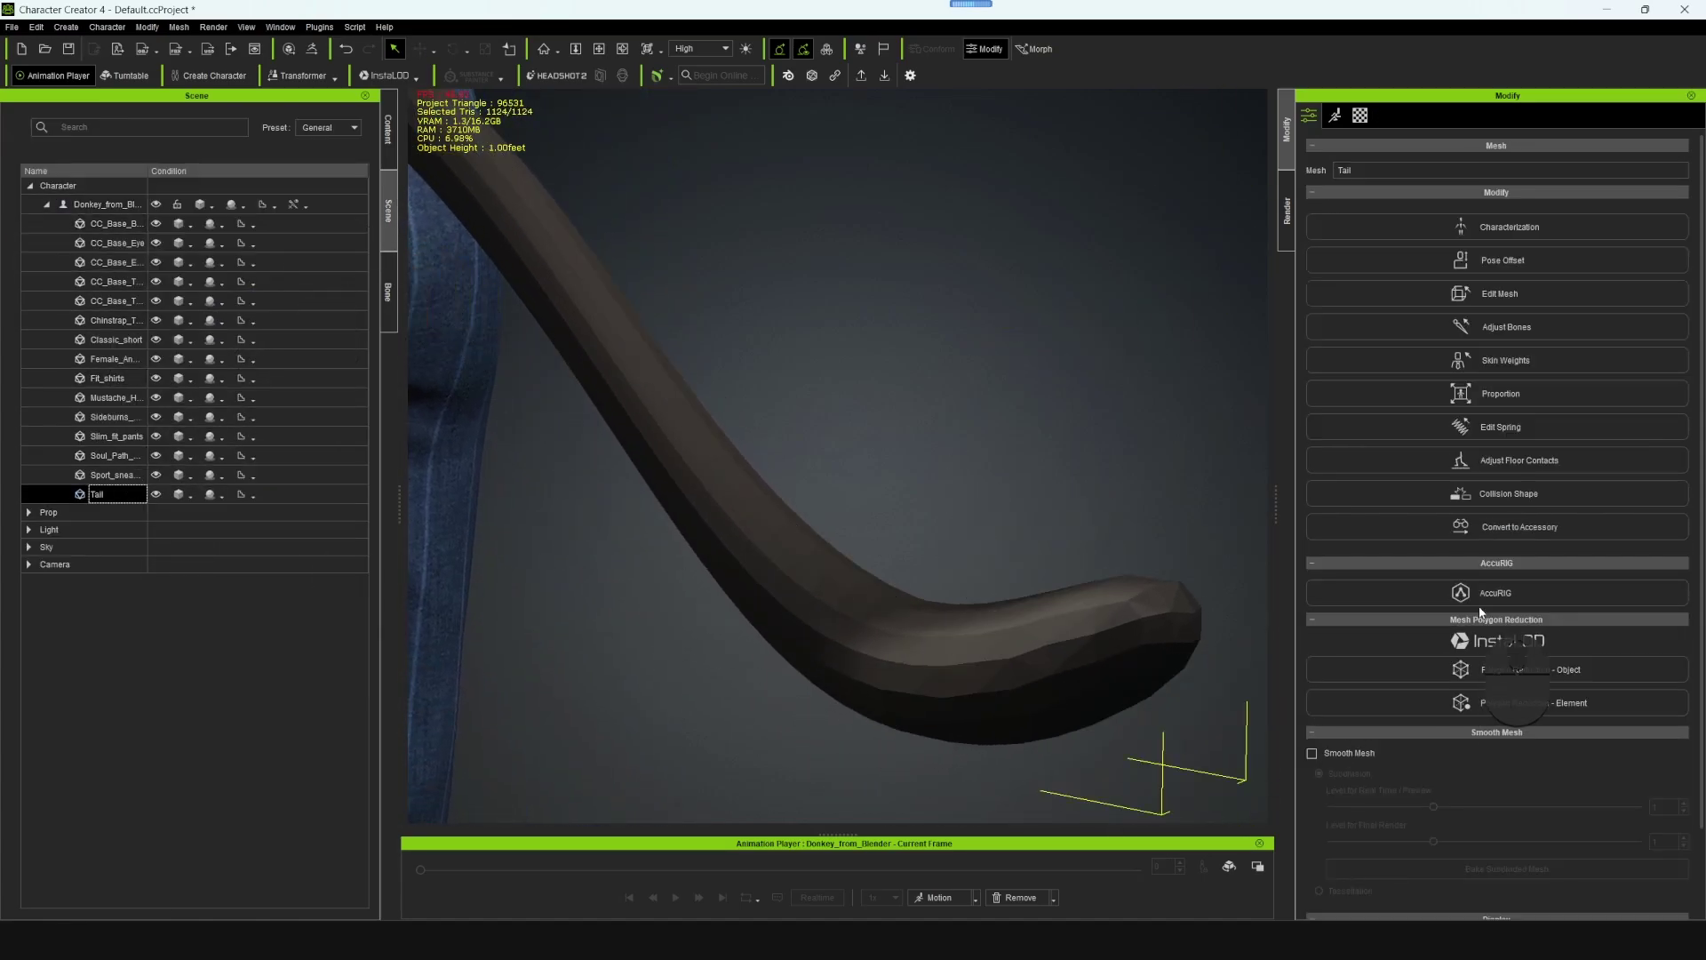
pyautogui.scroll(-3, 1453, 615)
pyautogui.click(1313, 651)
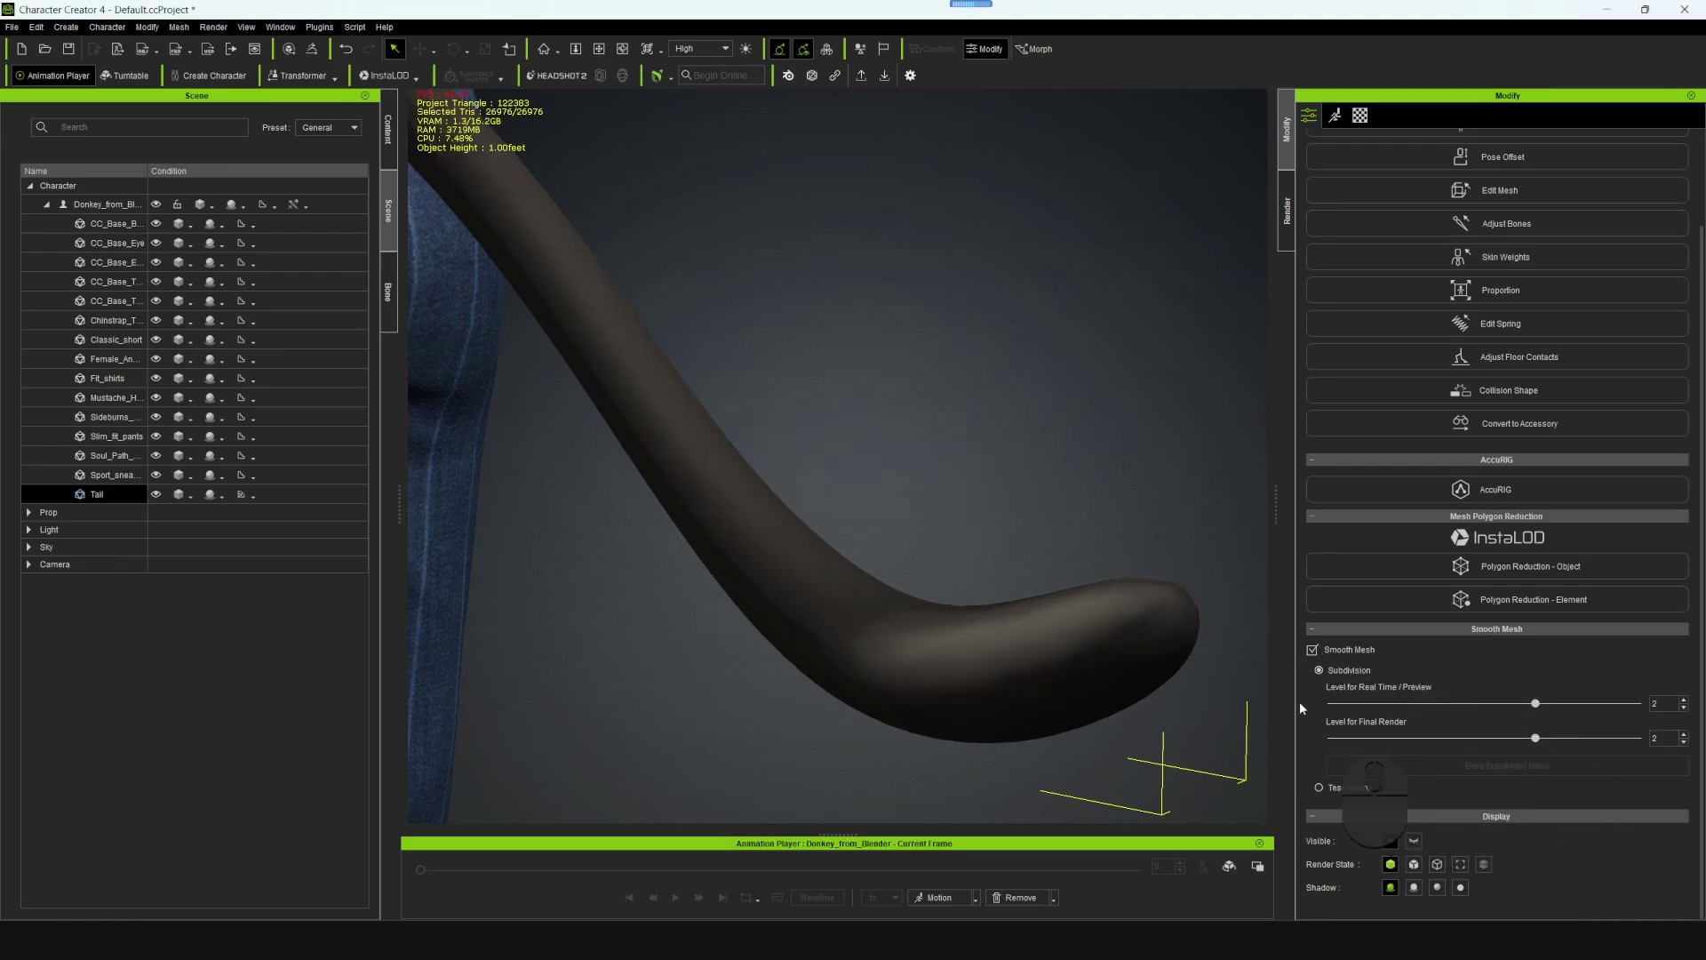
# - Start editing springs for the whole character and activate the spring on the bone CC_Base_Hip_006
pyautogui.click(947, 397)
pyautogui.scroll(-5, 949, 408)
pyautogui.keyDown('alt'); pyautogui.moveTo(953, 421); pyautogui.dragTo(1002, 459); pyautogui.keyUp('alt')
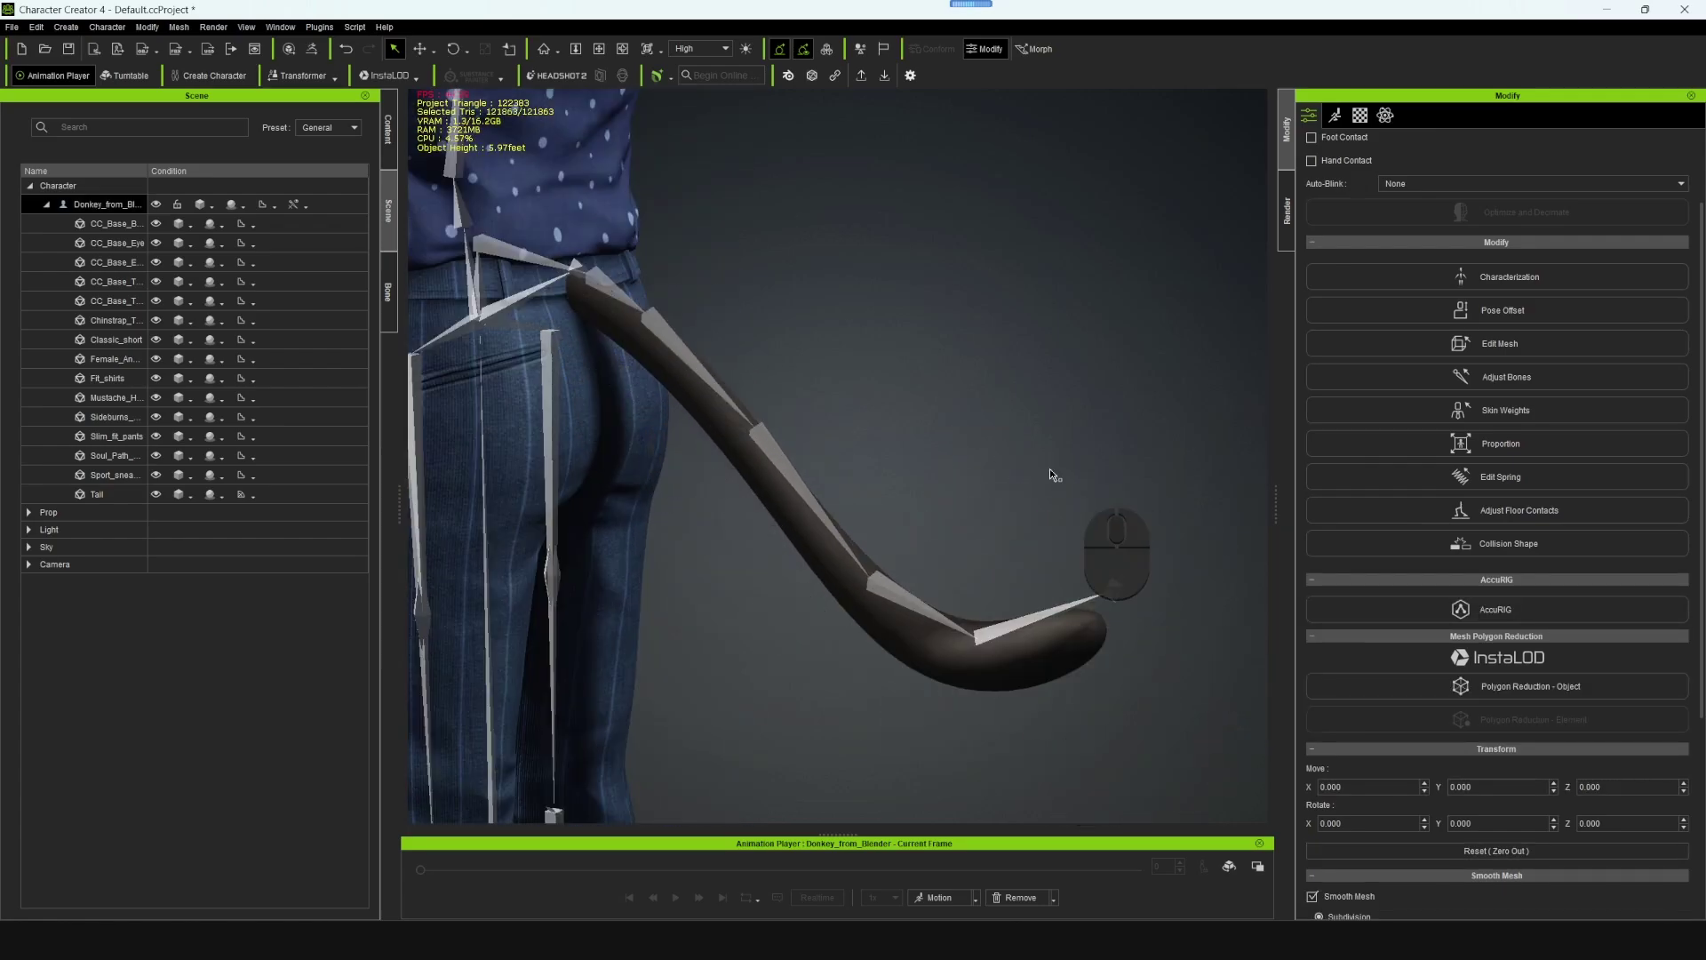
pyautogui.click(676, 458)
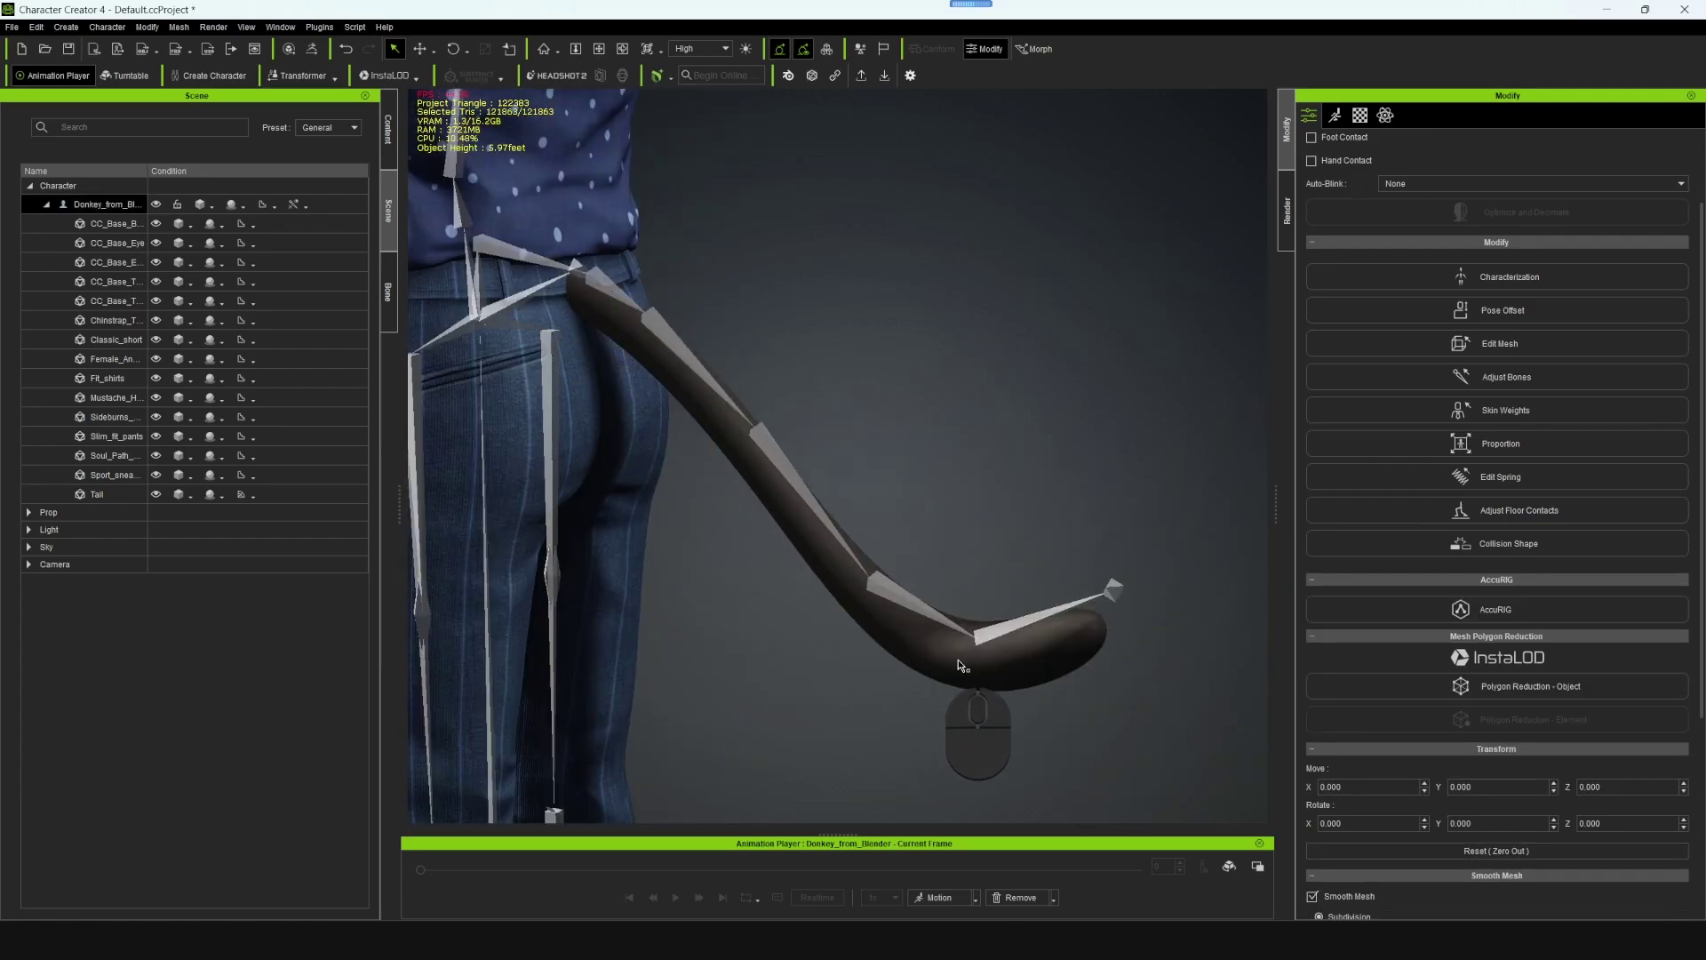
pyautogui.click(1535, 477)
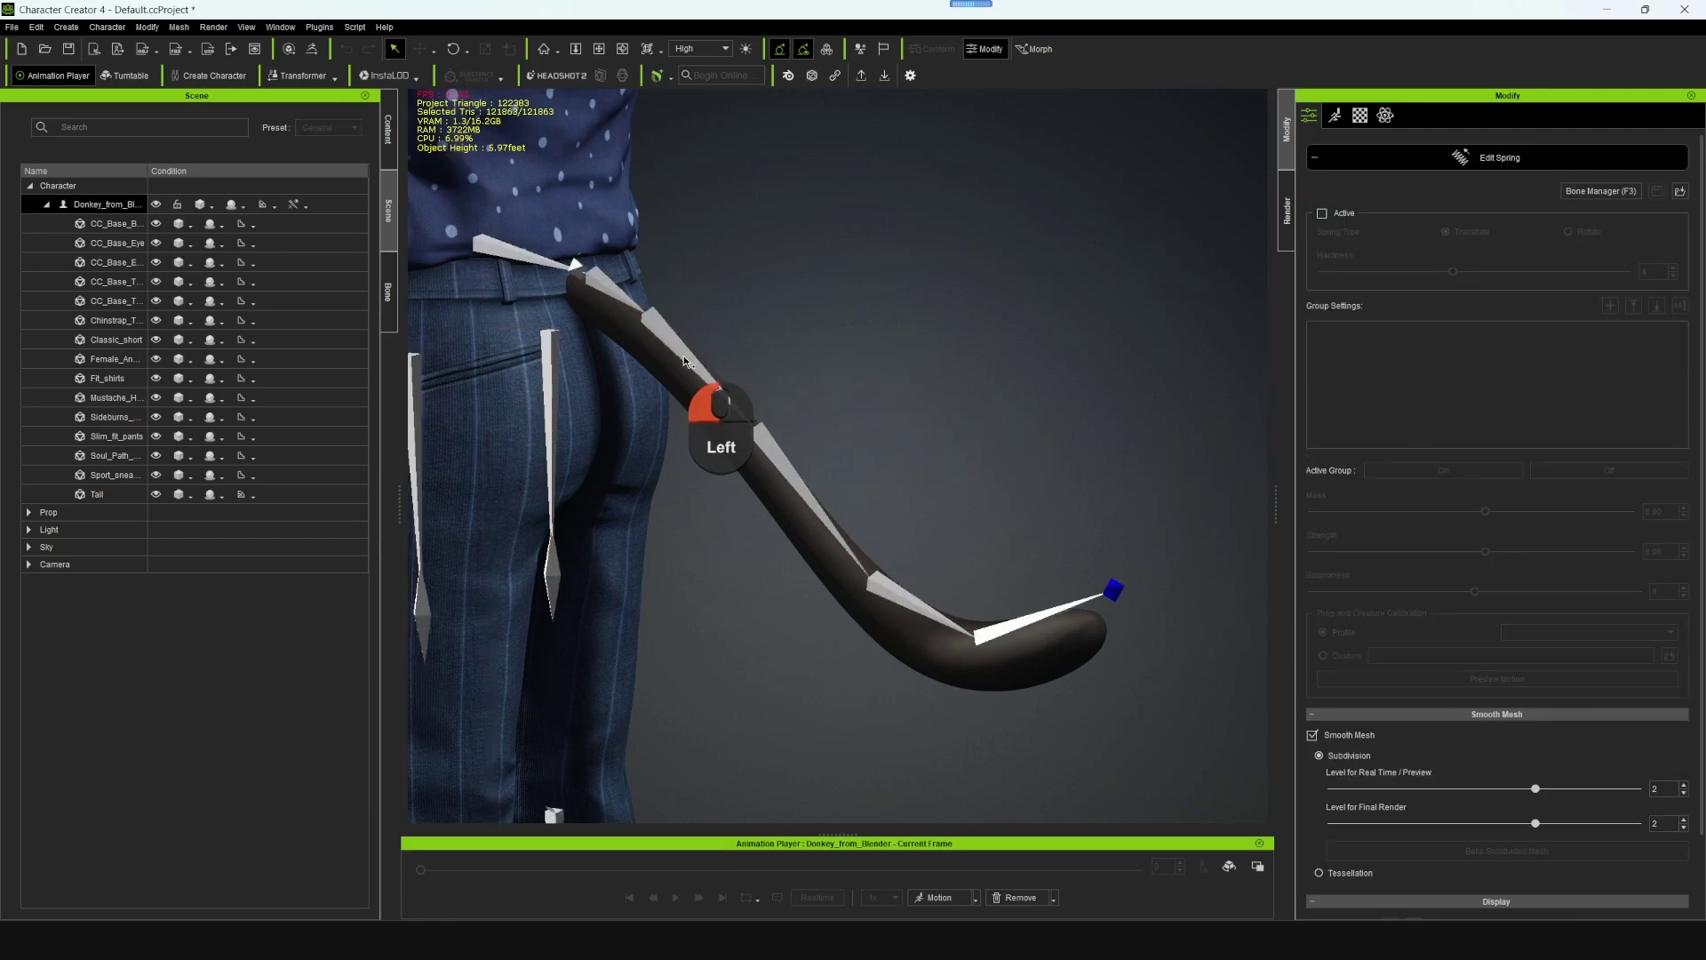
pyautogui.click(388, 290)
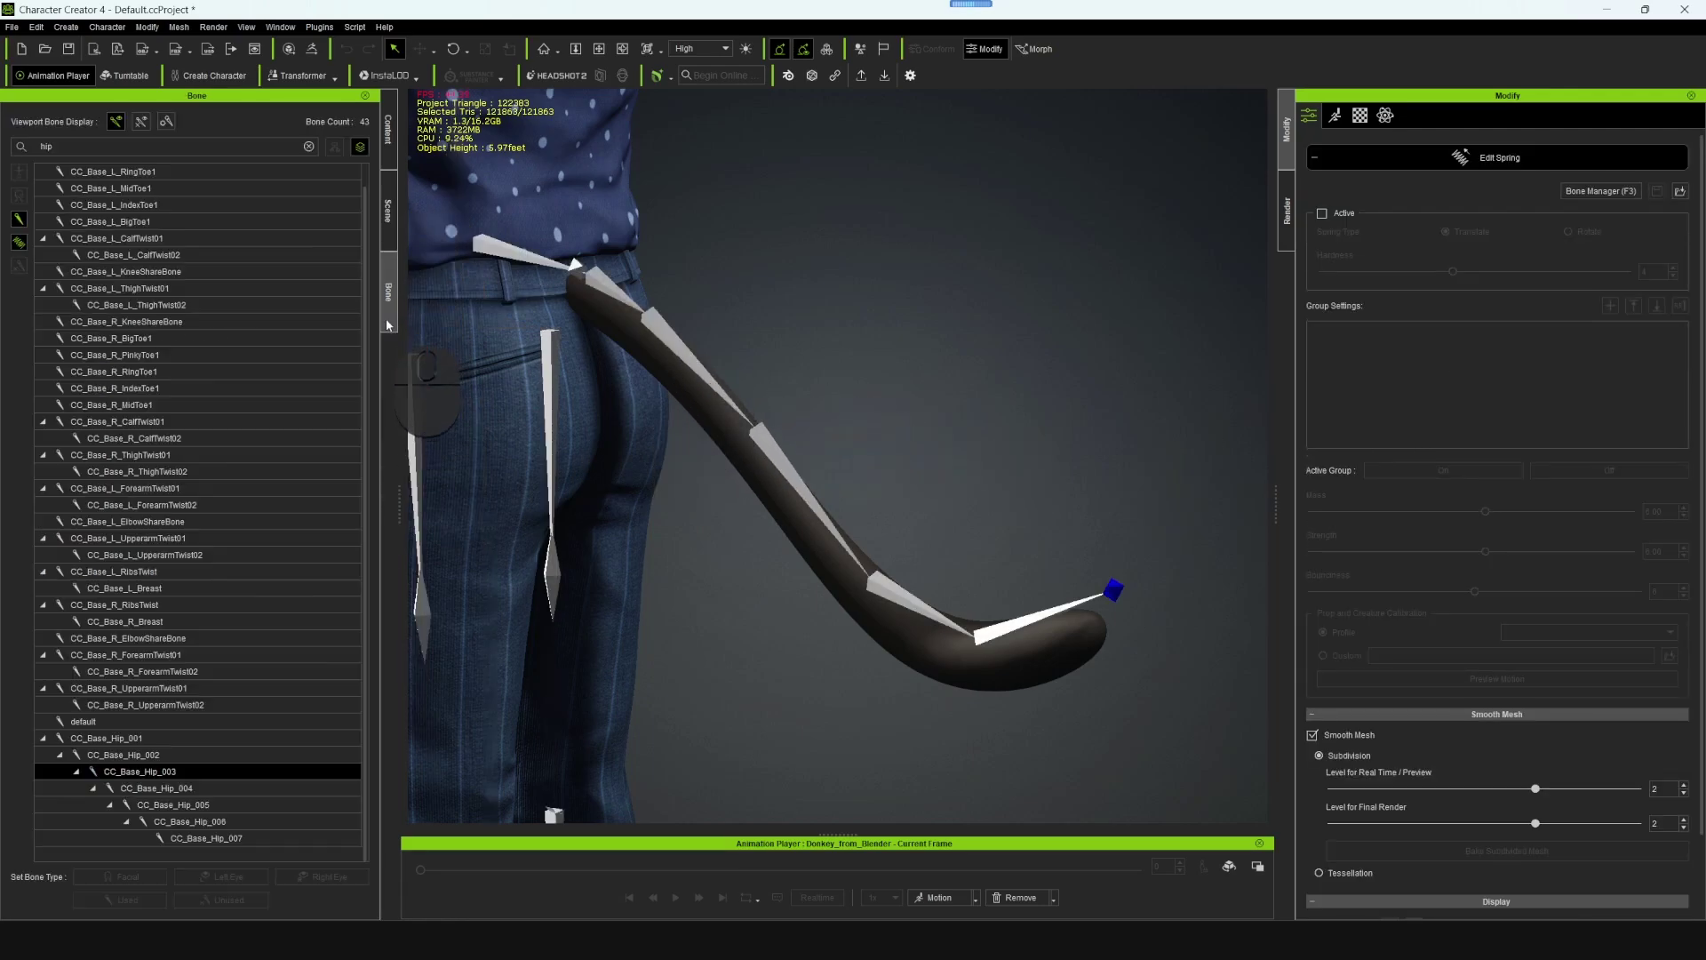
pyautogui.click(218, 771)
pyautogui.click(191, 822)
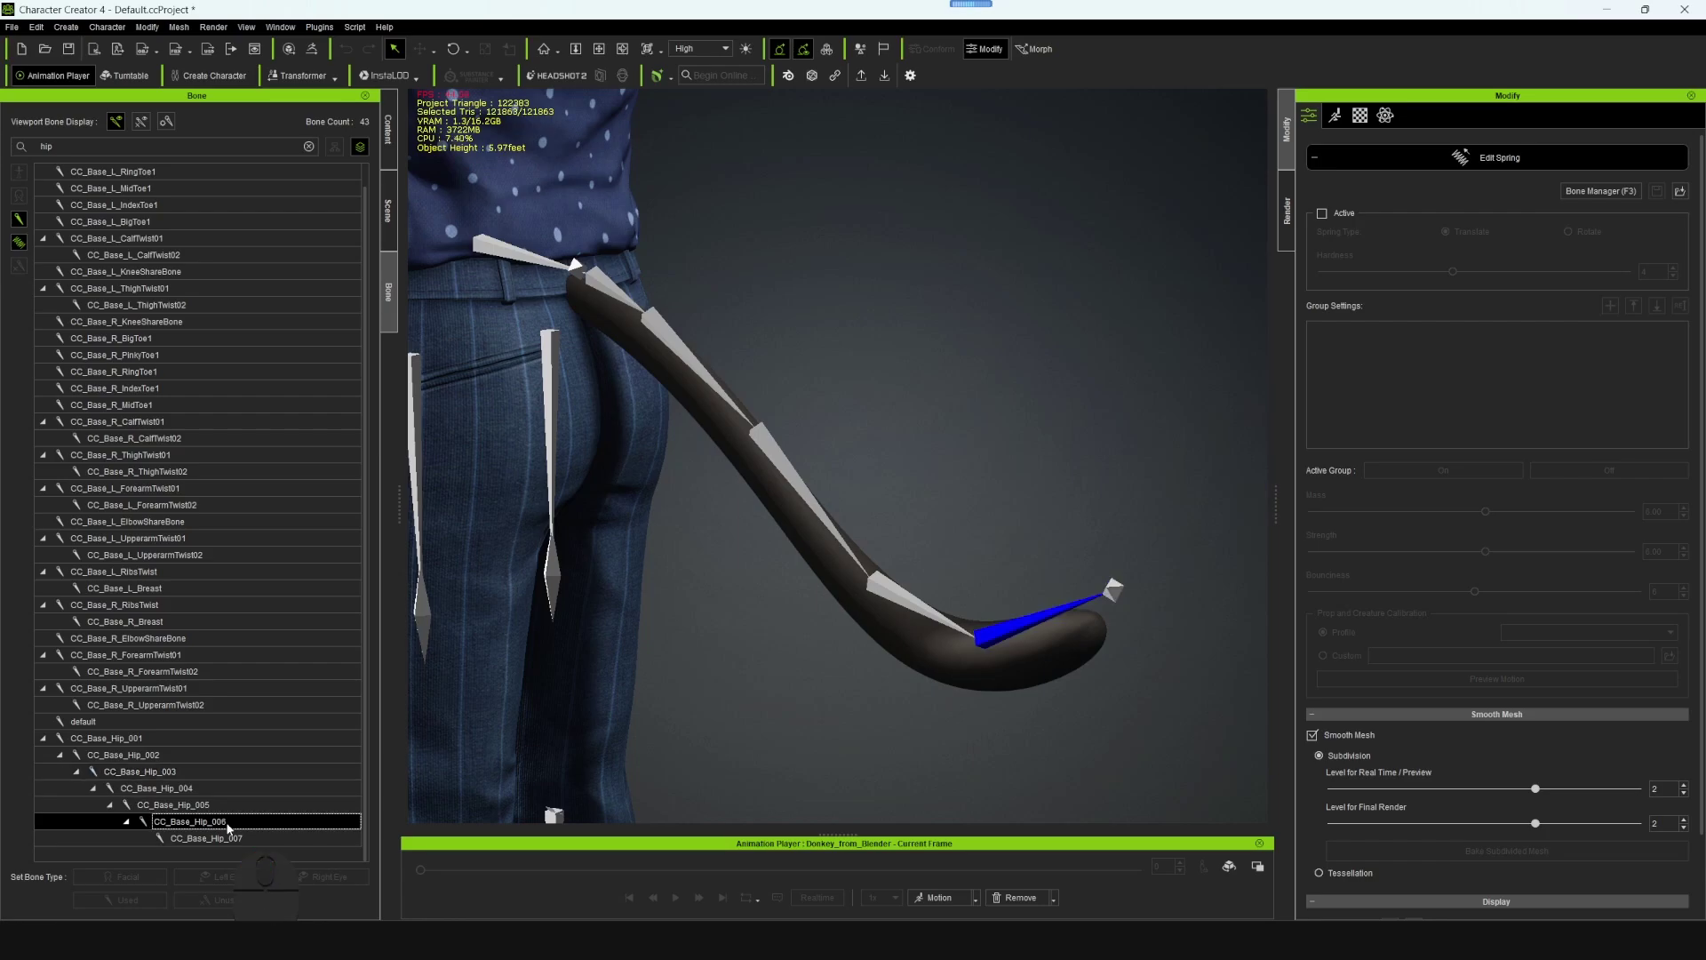
pyautogui.click(1321, 214)
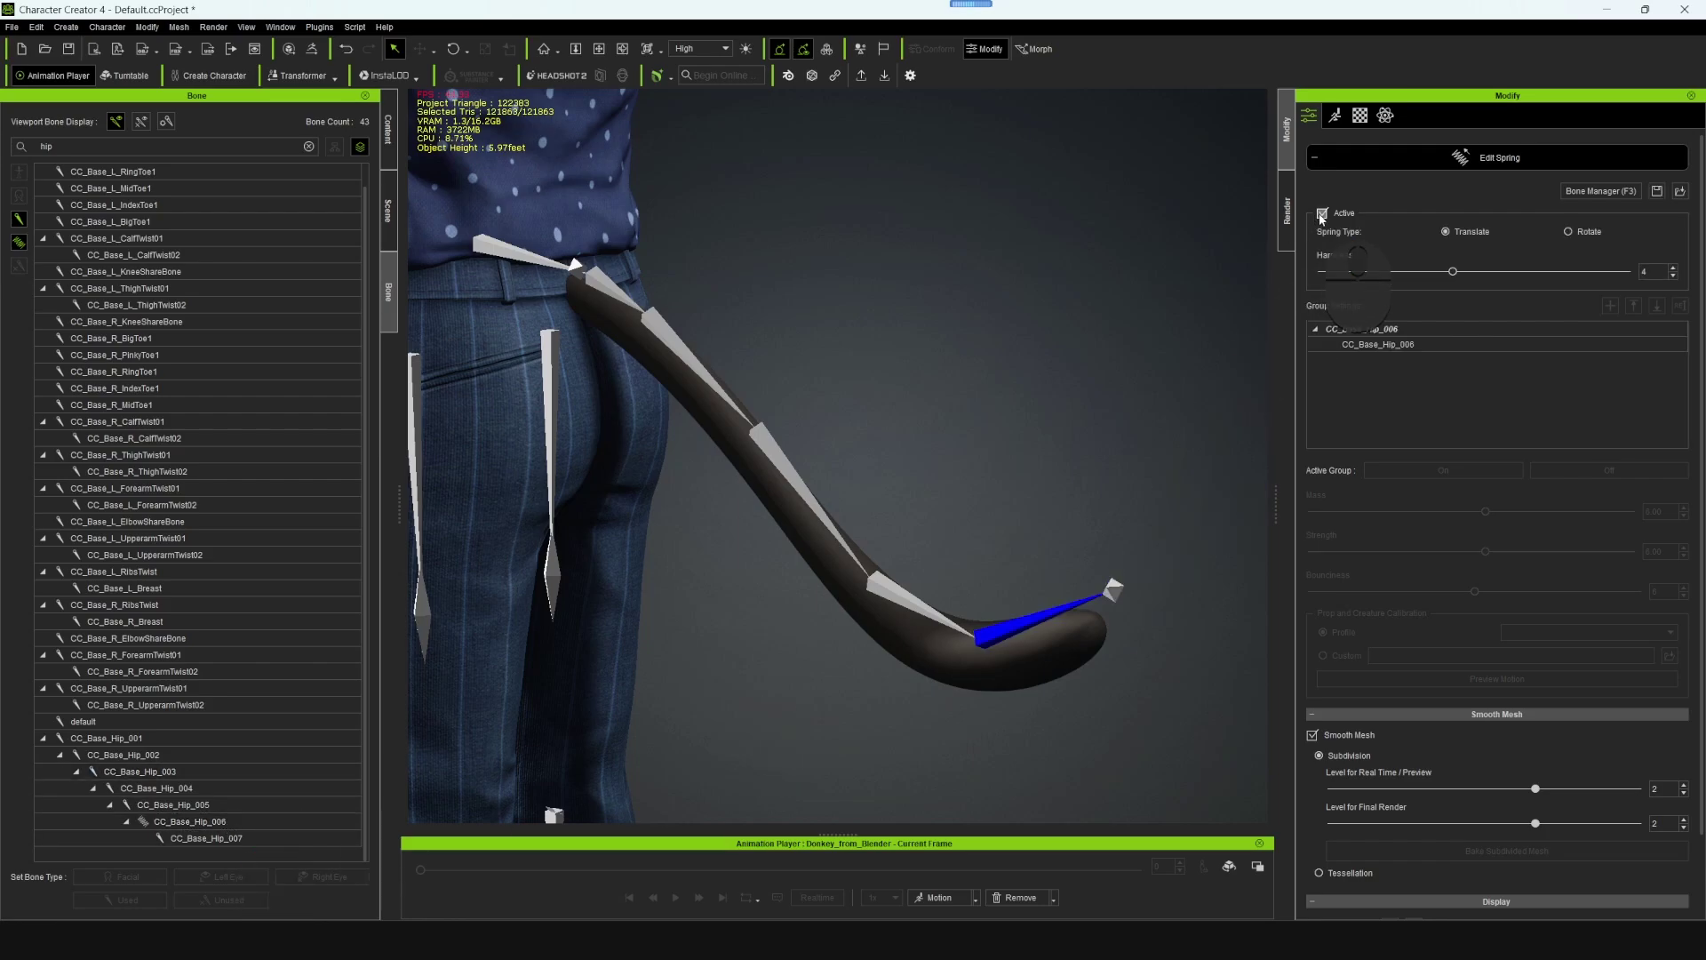
# - Activate springs on the bones CC_Base_Hip_005, CC_Base_Hip_004 and CC_Base_Hip_003
pyautogui.click(228, 805)
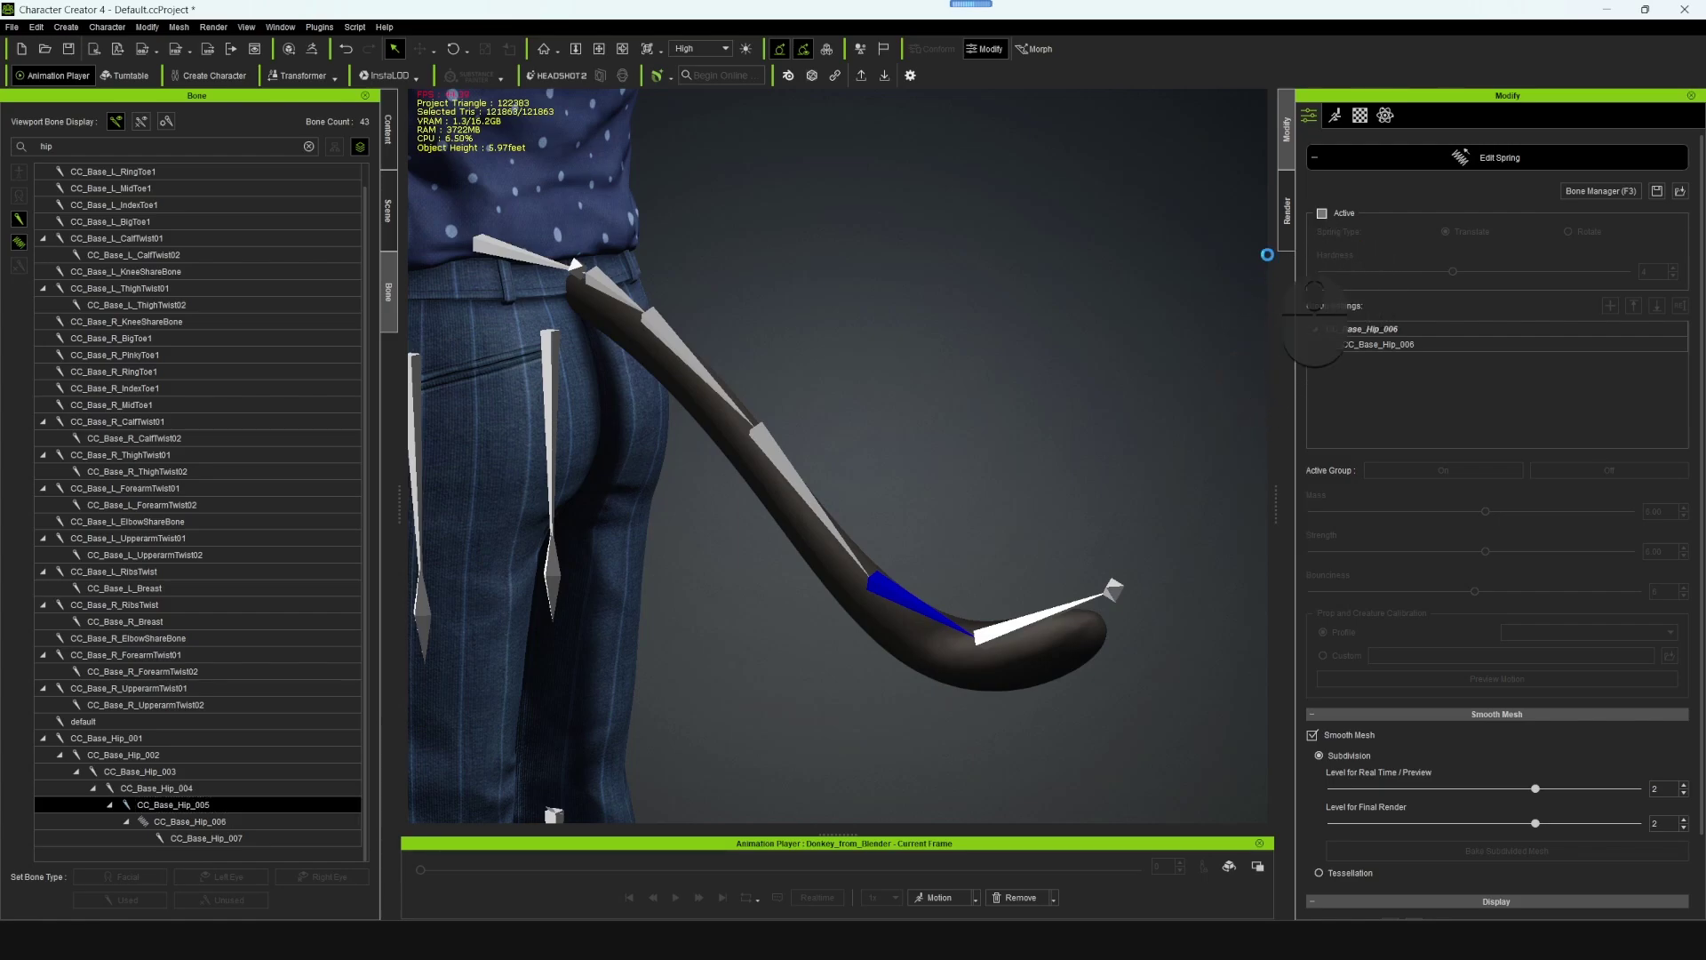
pyautogui.click(1321, 213)
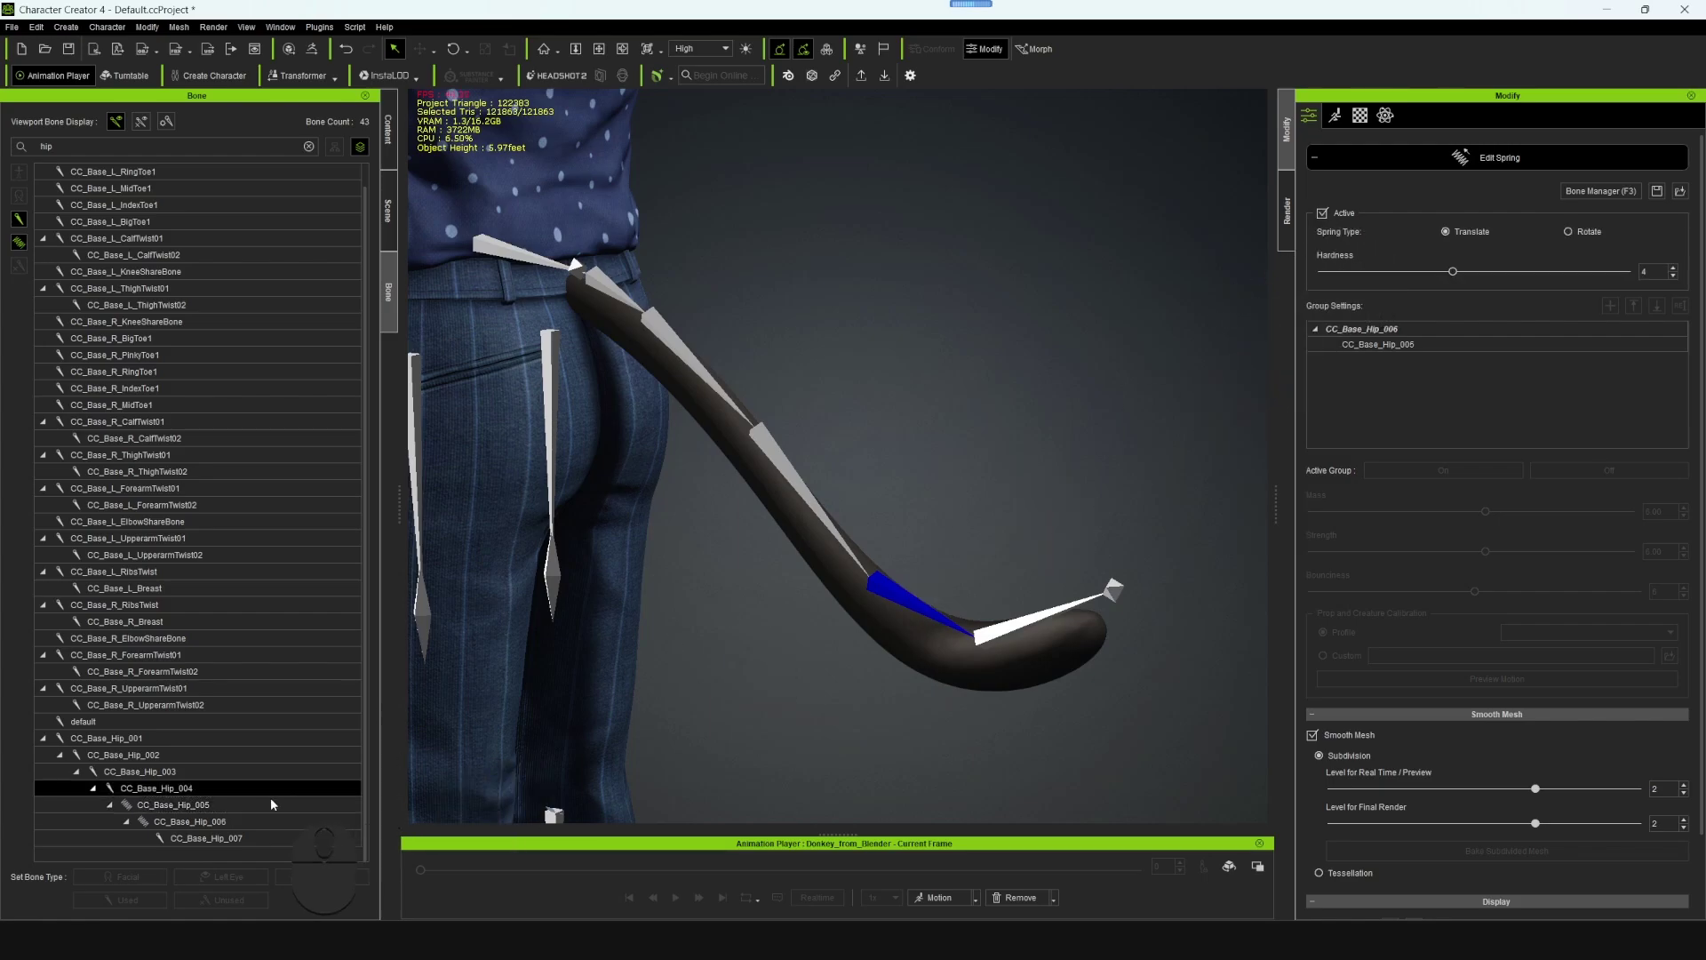
pyautogui.click(200, 789)
pyautogui.click(1324, 215)
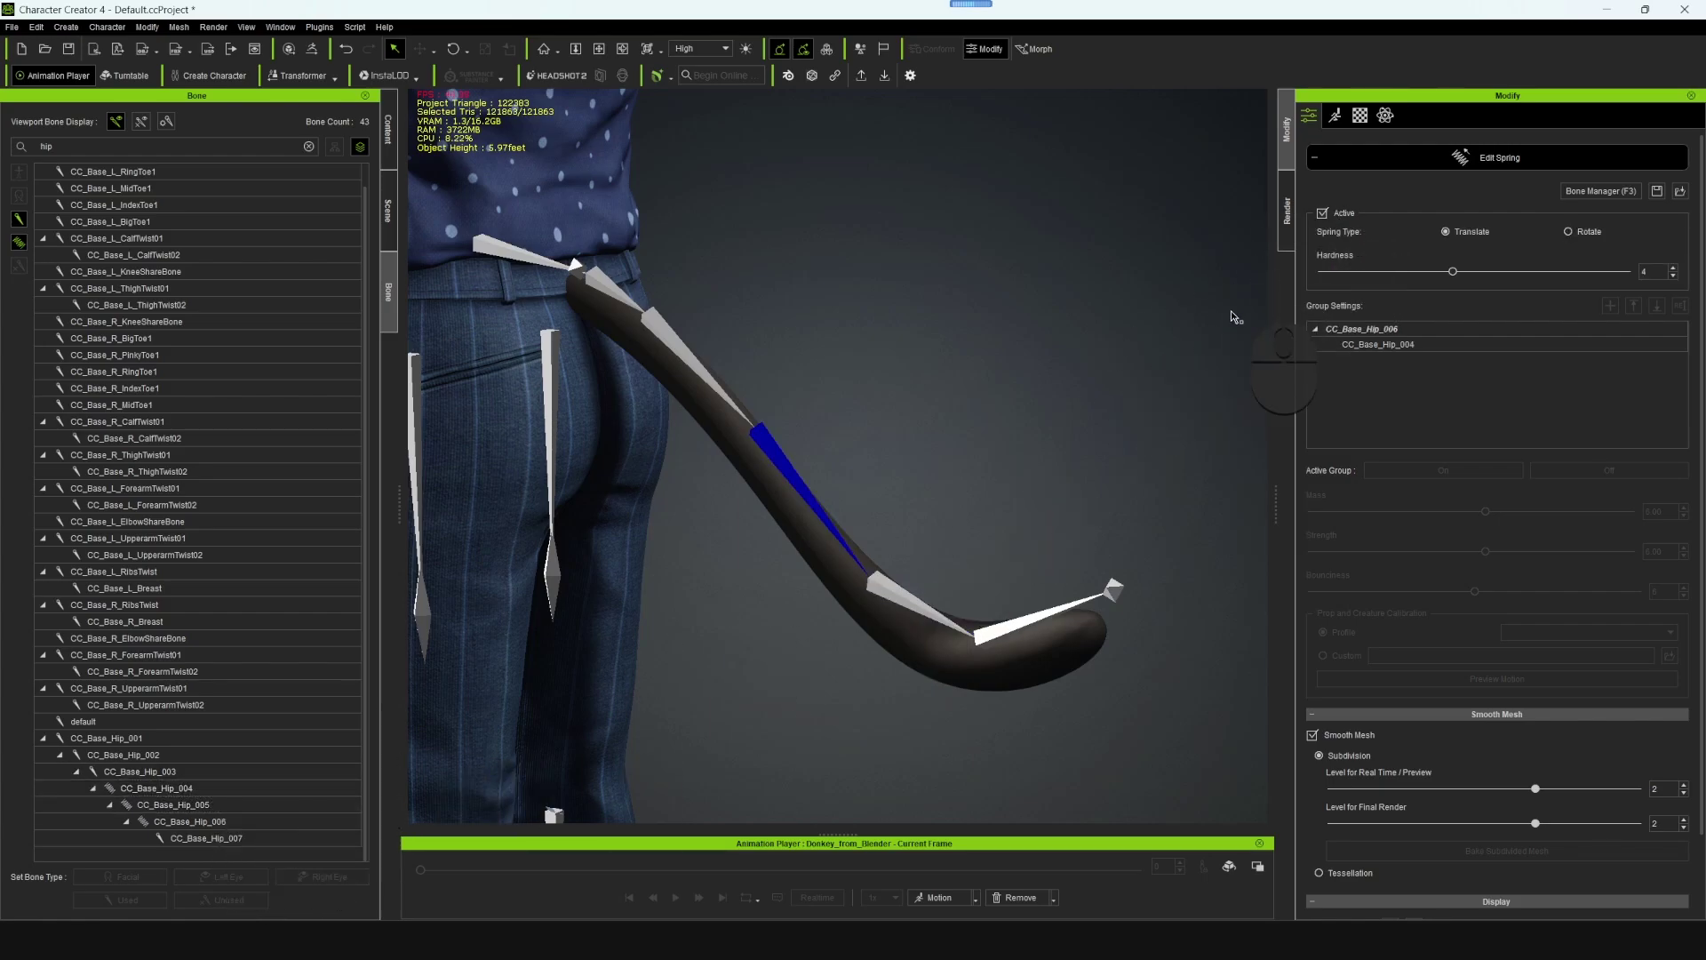
pyautogui.click(203, 773)
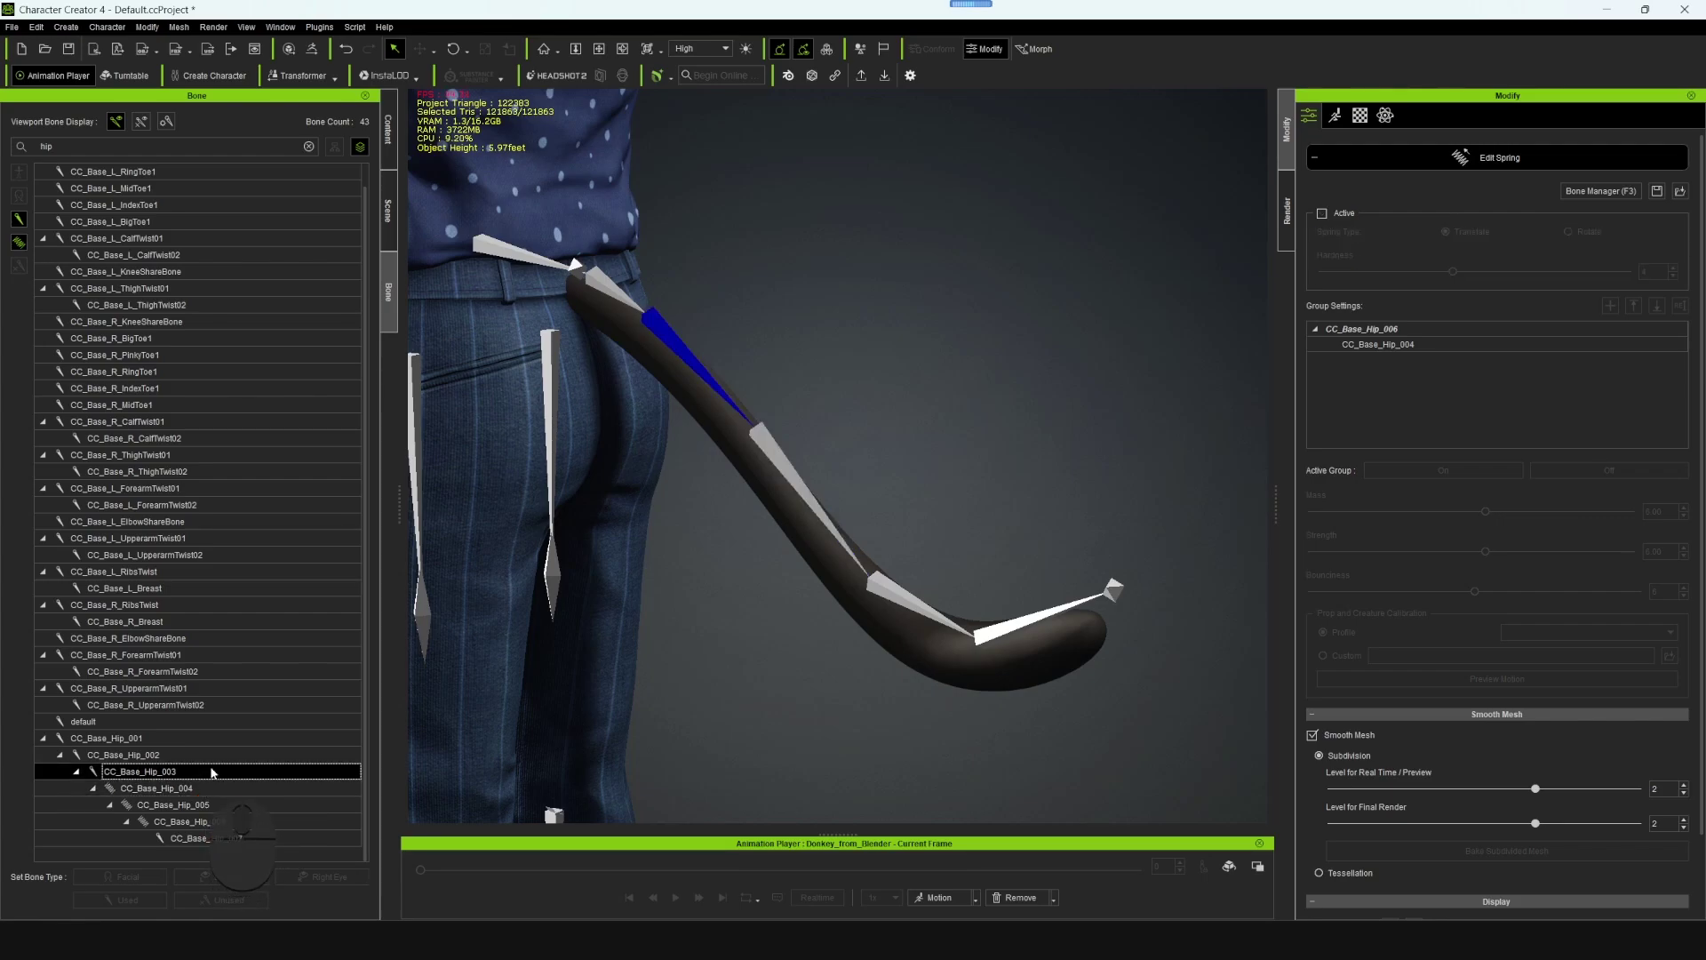
pyautogui.click(1324, 214)
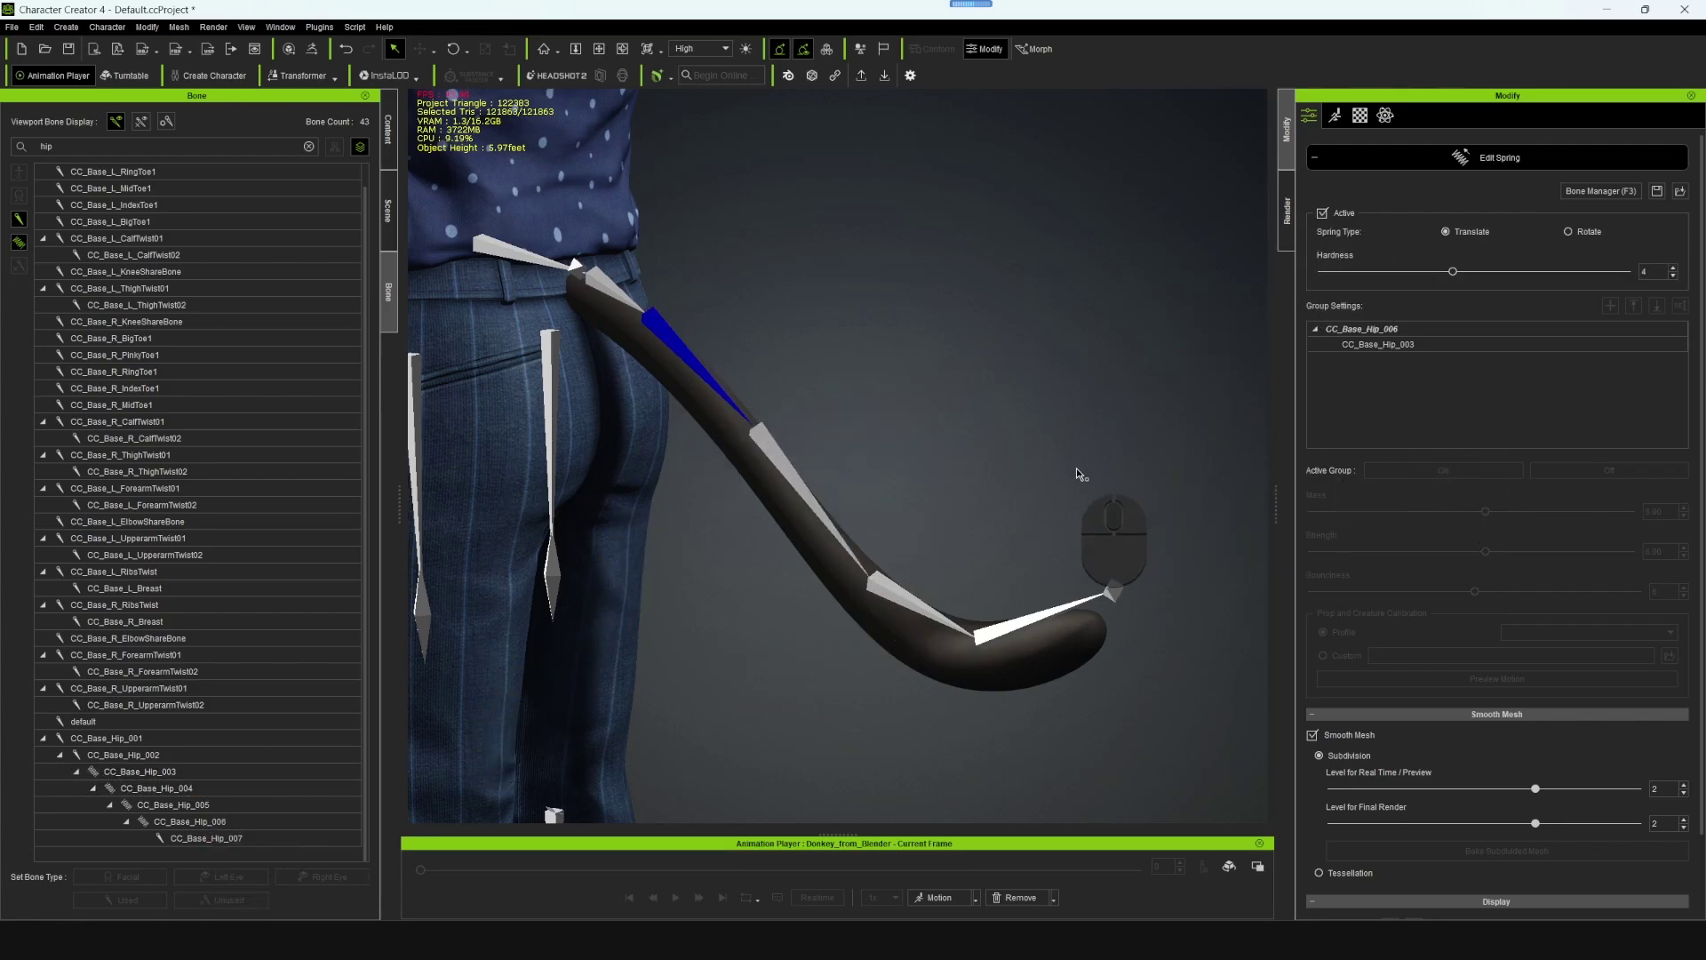
# - Bring the whole character into view, leave spring editing and show the content library
pyautogui.scroll(-8, 799, 448)
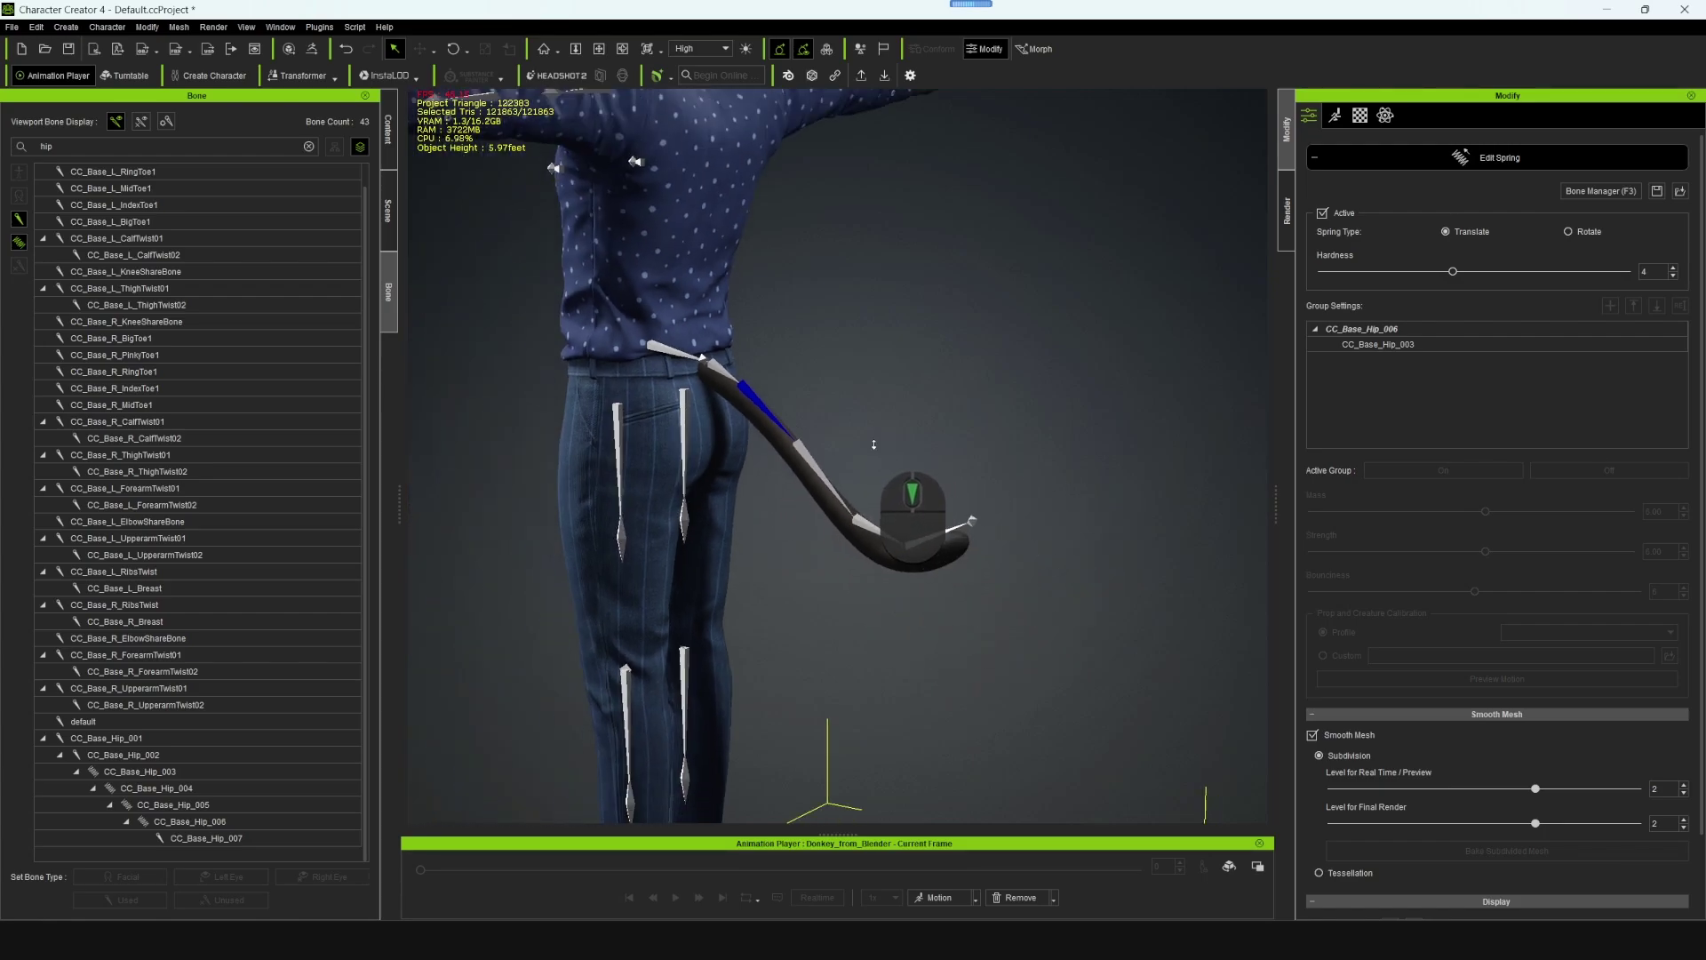
pyautogui.keyDown('alt'); pyautogui.moveTo(918, 446); pyautogui.dragTo(1004, 444); pyautogui.keyUp('alt')
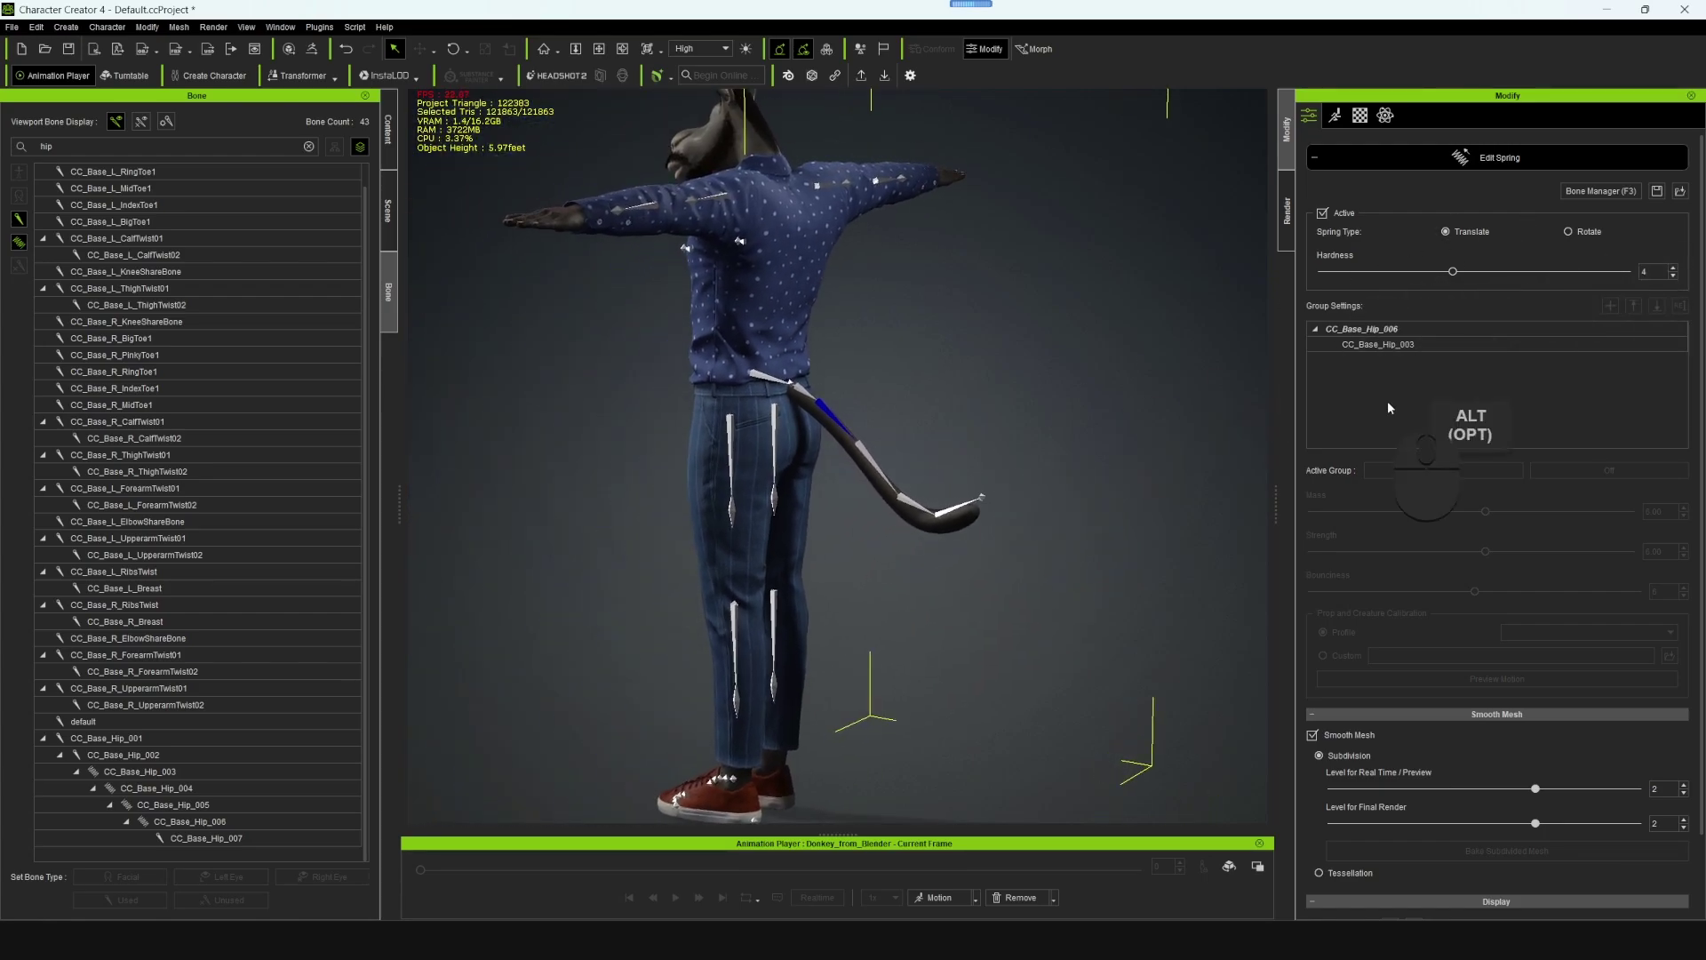
pyautogui.click(1508, 167)
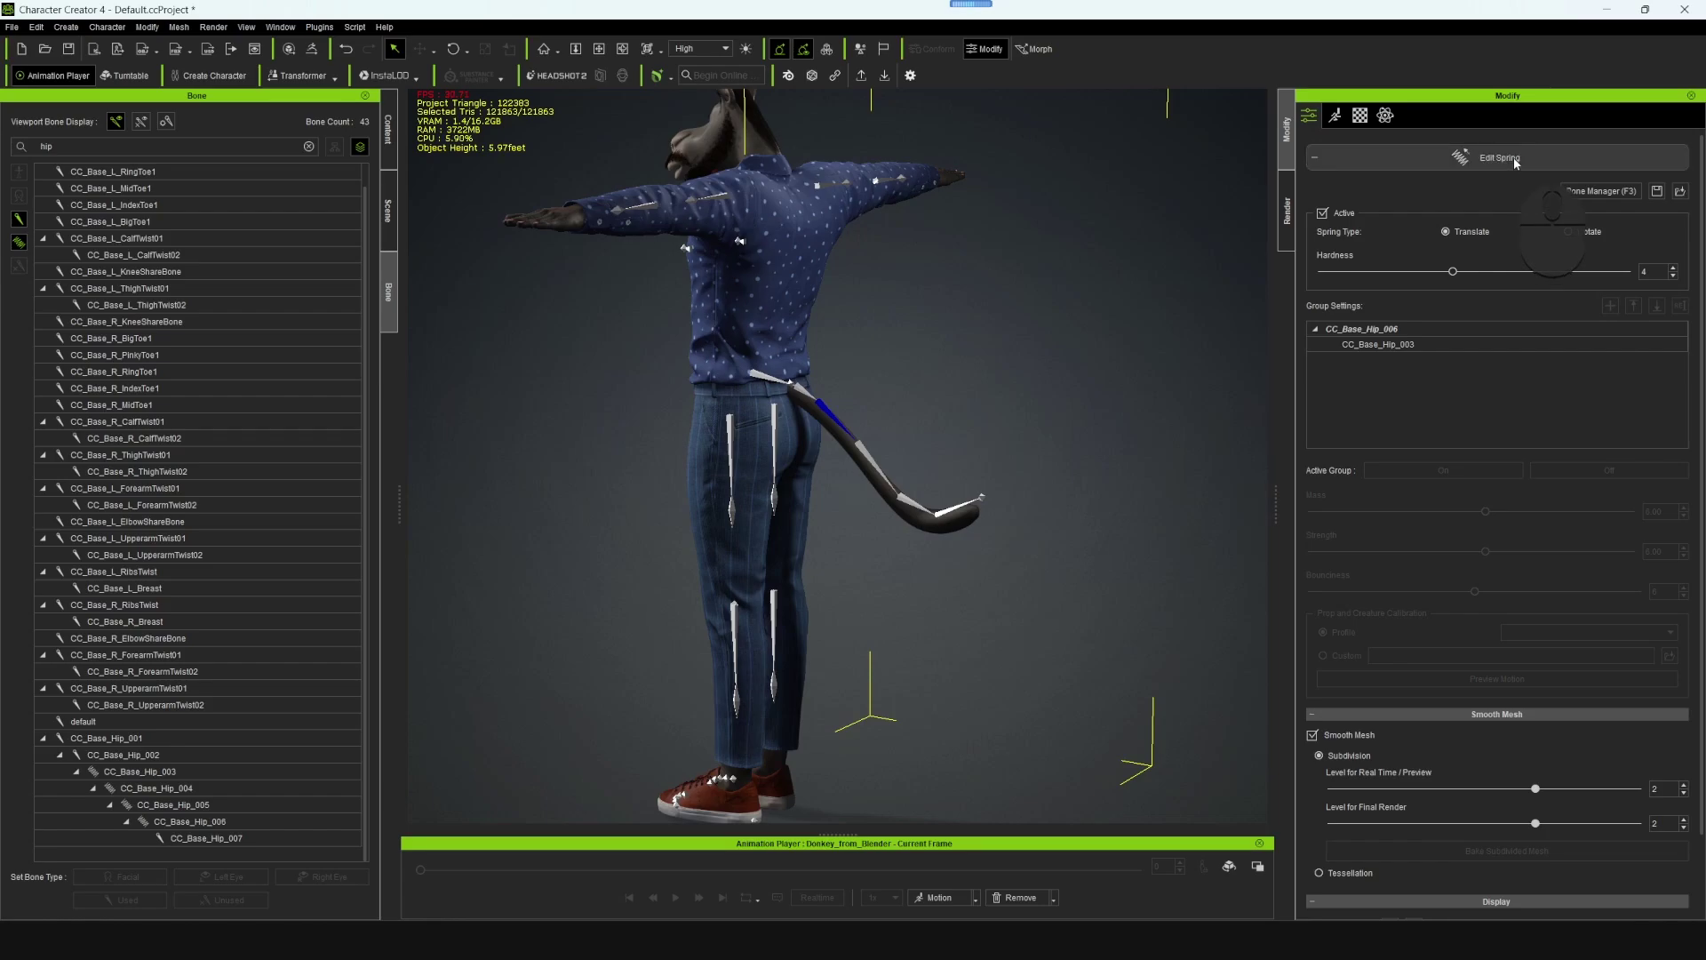
pyautogui.click(388, 127)
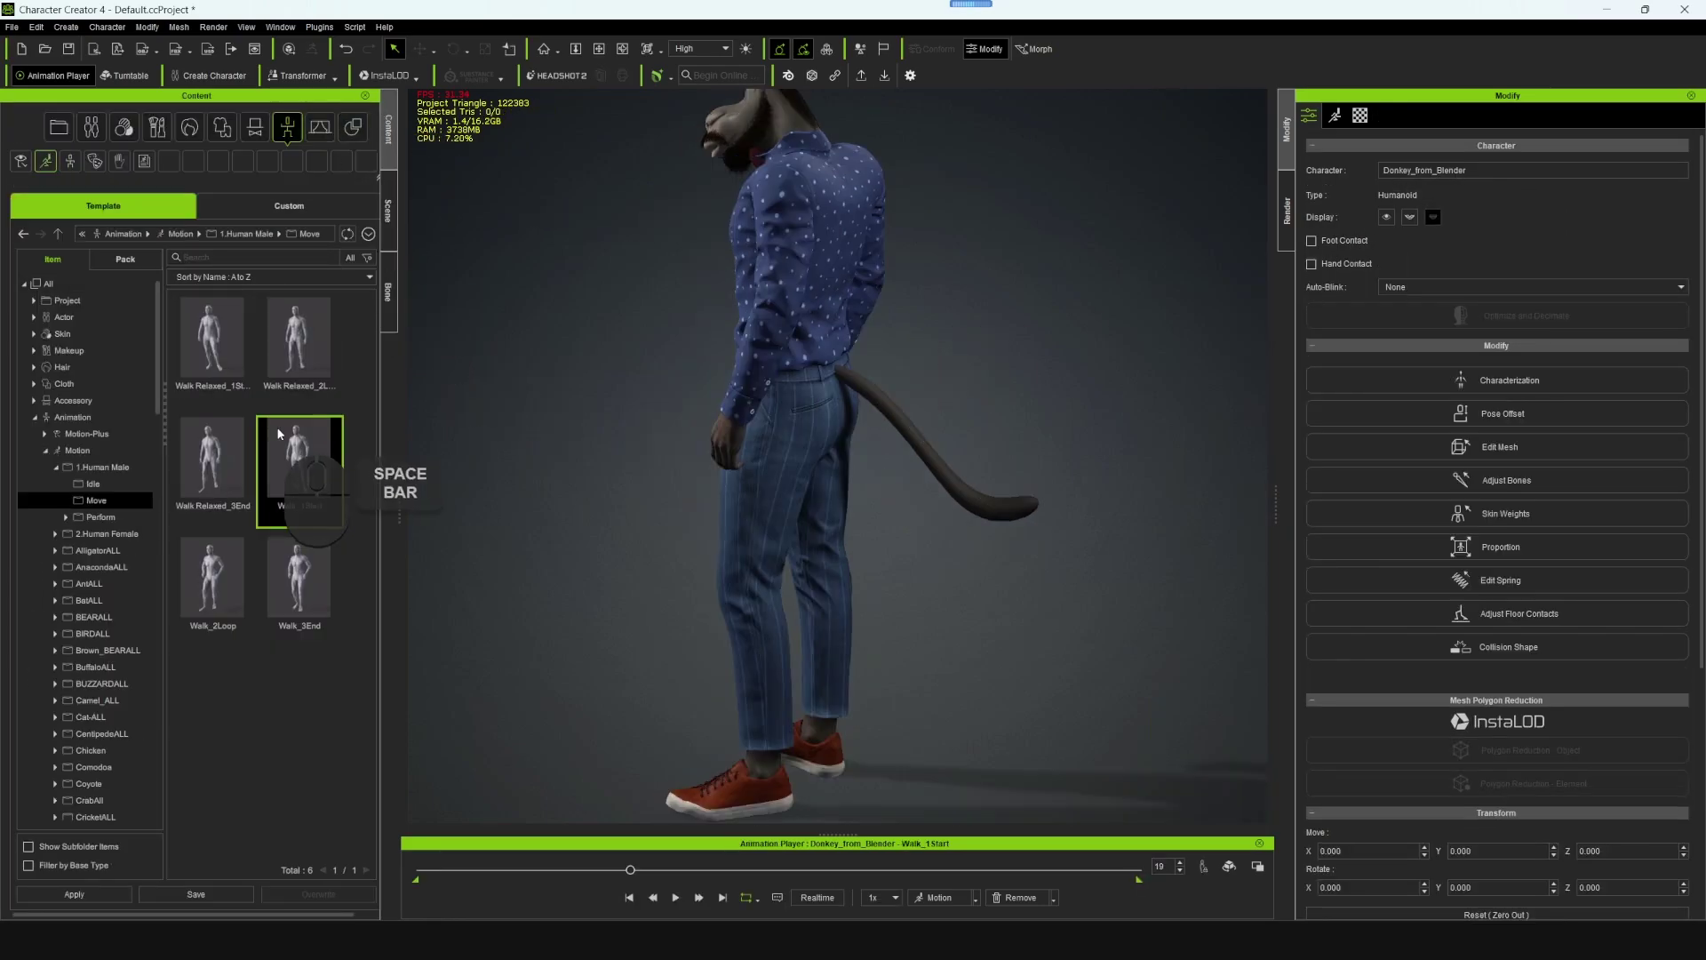
# - Apply the Walk Relaxed_3End motion to the character and play it to test the tail's movement from behind
pyautogui.moveTo(221, 439); pyautogui.dragTo(900, 457)
pyautogui.press('space')
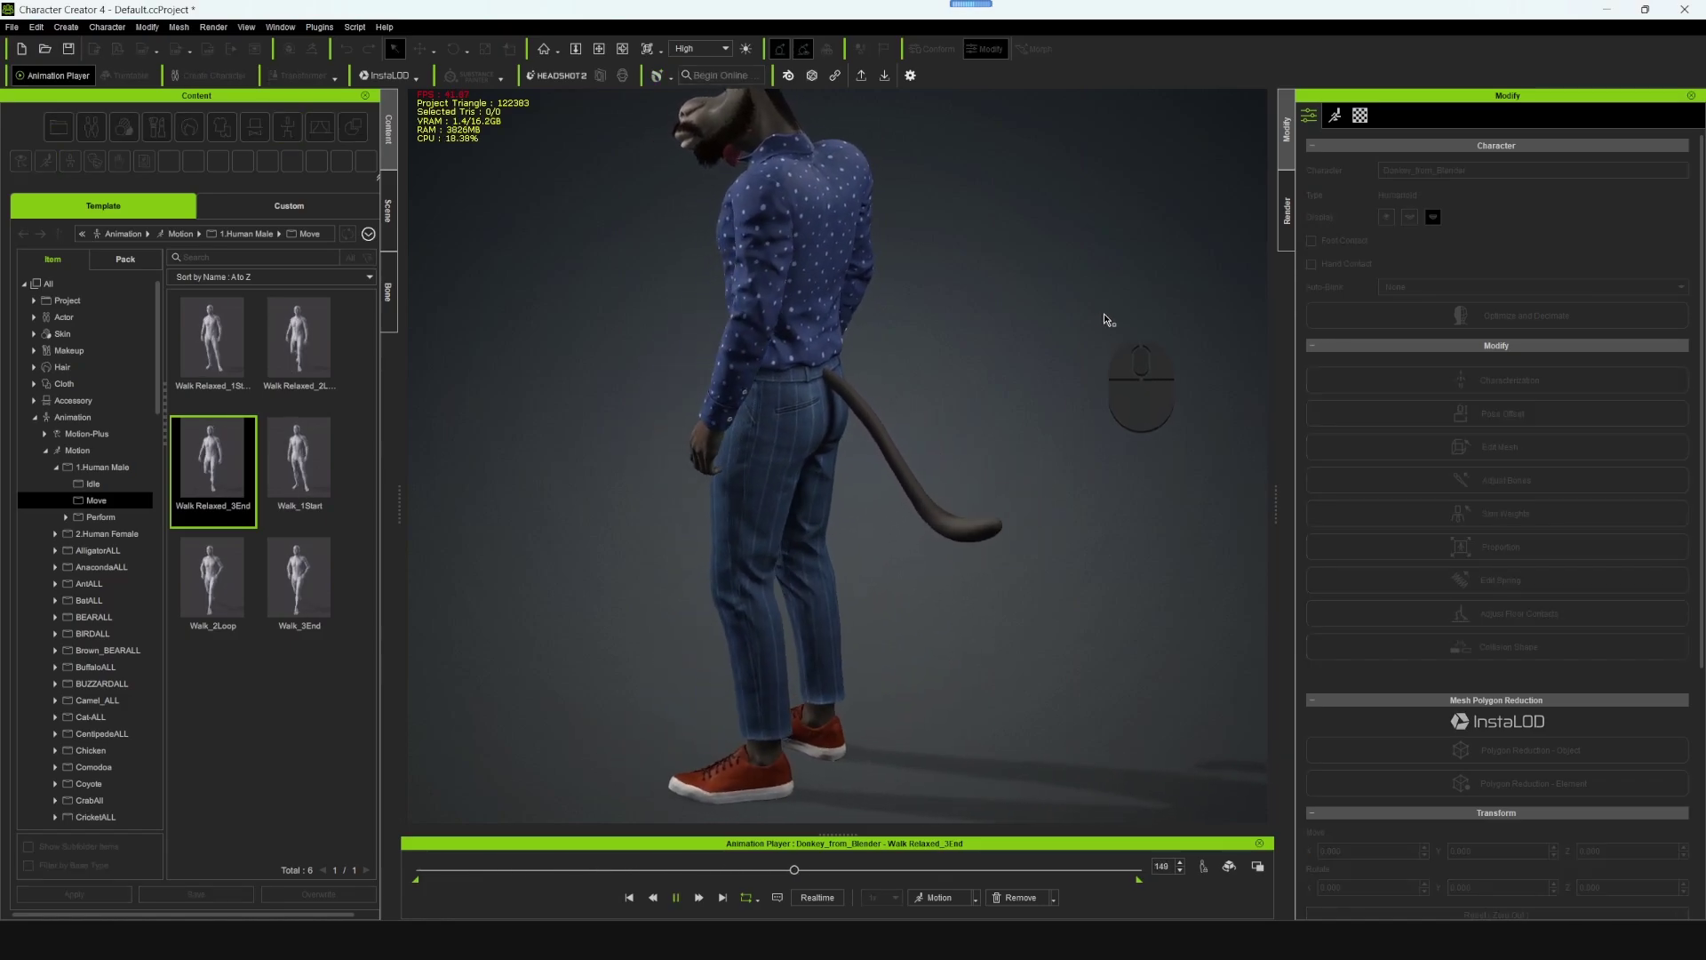
pyautogui.keyDown('alt'); pyautogui.moveTo(1104, 313); pyautogui.dragTo(940, 518, button='right'); pyautogui.keyUp('alt')
pyautogui.scroll(3, 940, 518)
pyautogui.press('space')
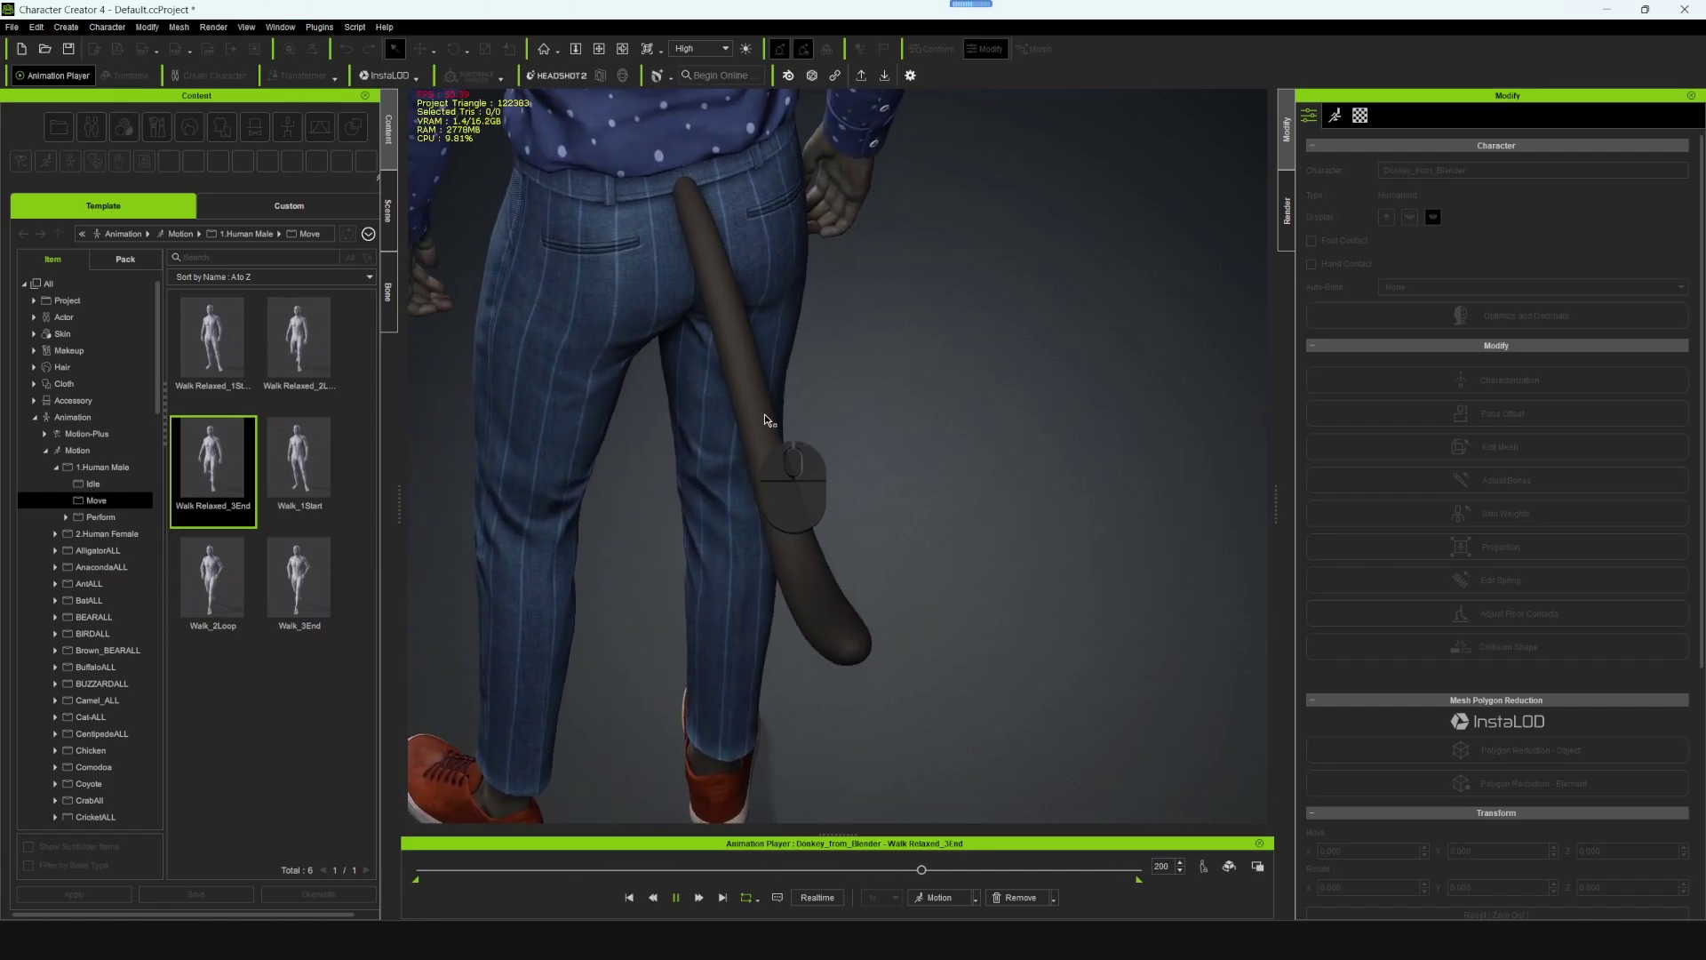
pyautogui.press('space')
pyautogui.keyDown('alt'); pyautogui.moveTo(887, 480); pyautogui.dragTo(931, 507); pyautogui.keyUp('alt')
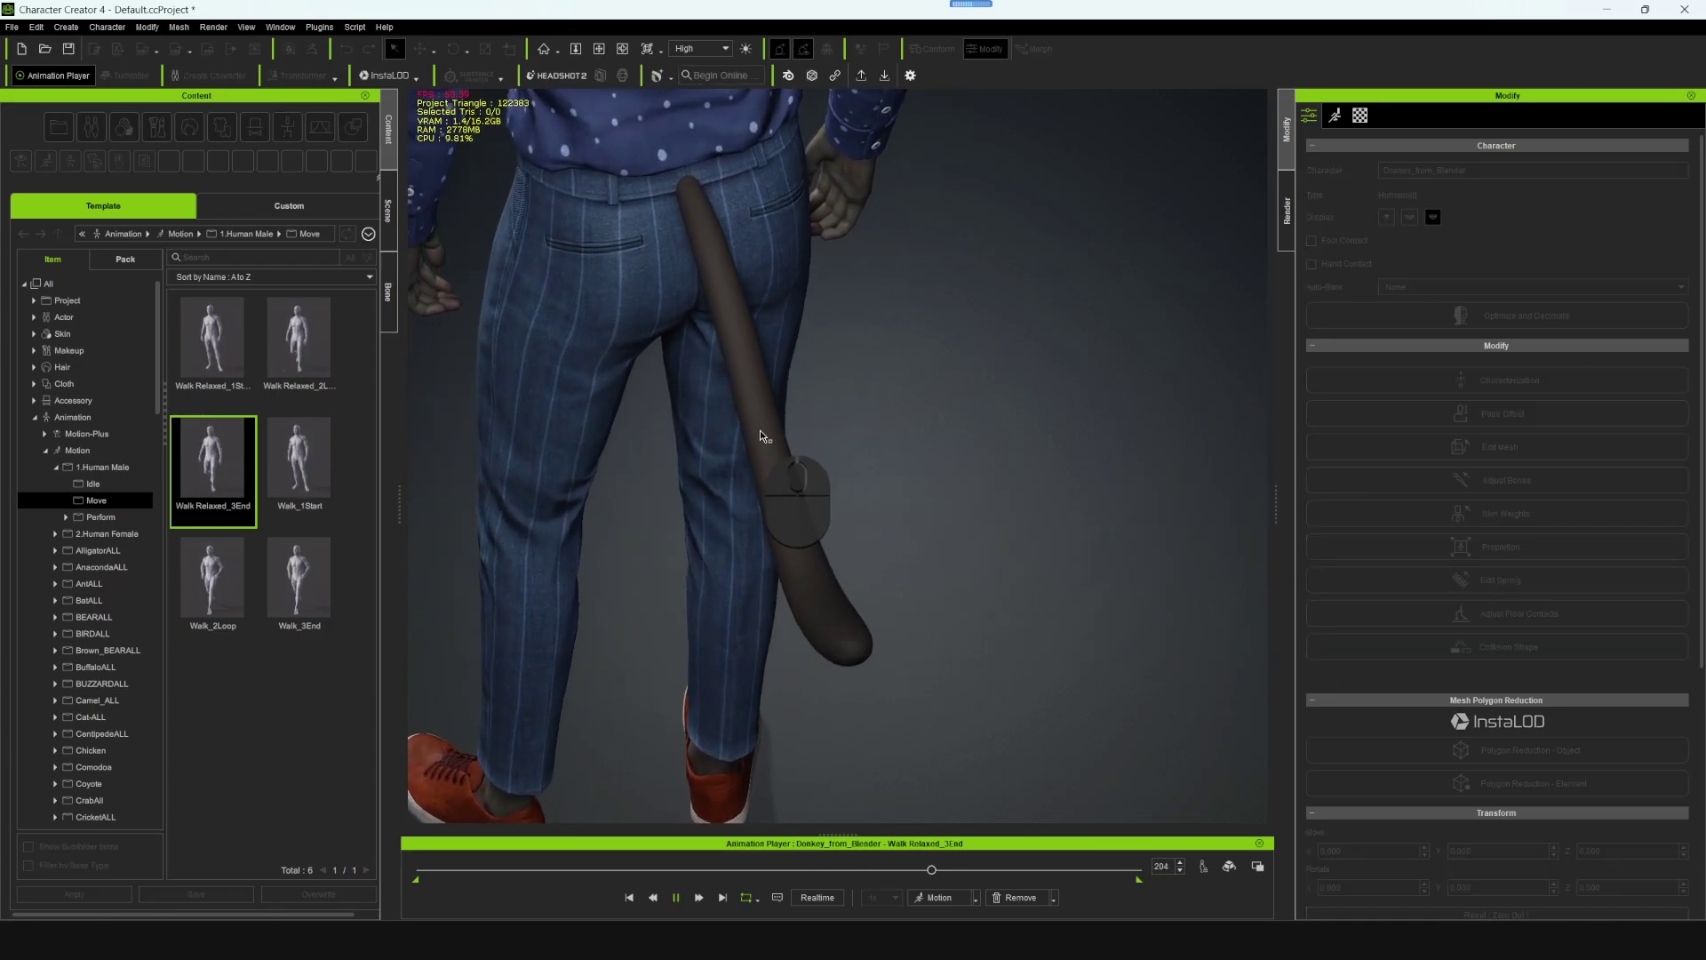
pyautogui.press('space')
pyautogui.keyDown('alt'); pyautogui.moveTo(827, 476); pyautogui.dragTo(1155, 610); pyautogui.keyUp('alt')
# - Start editing springs for the character and set the spring type of CC_Base_Hip_006 and CC_Base_Hip_005 to Rotate
pyautogui.click(388, 233)
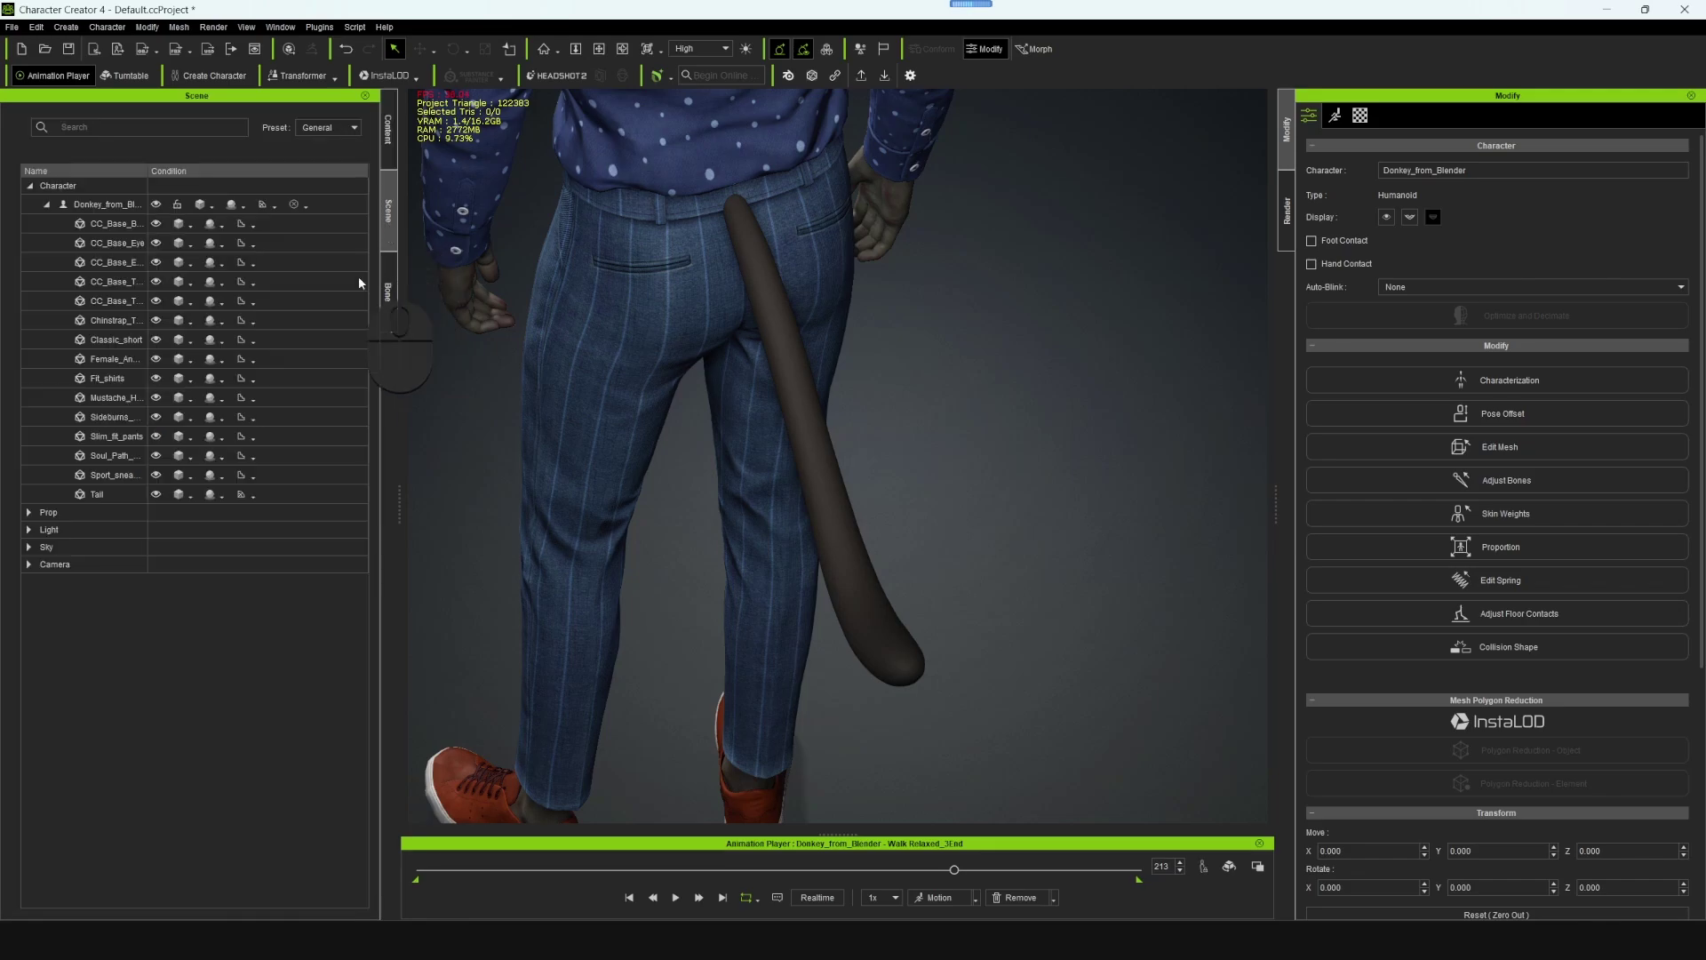
pyautogui.click(1398, 479)
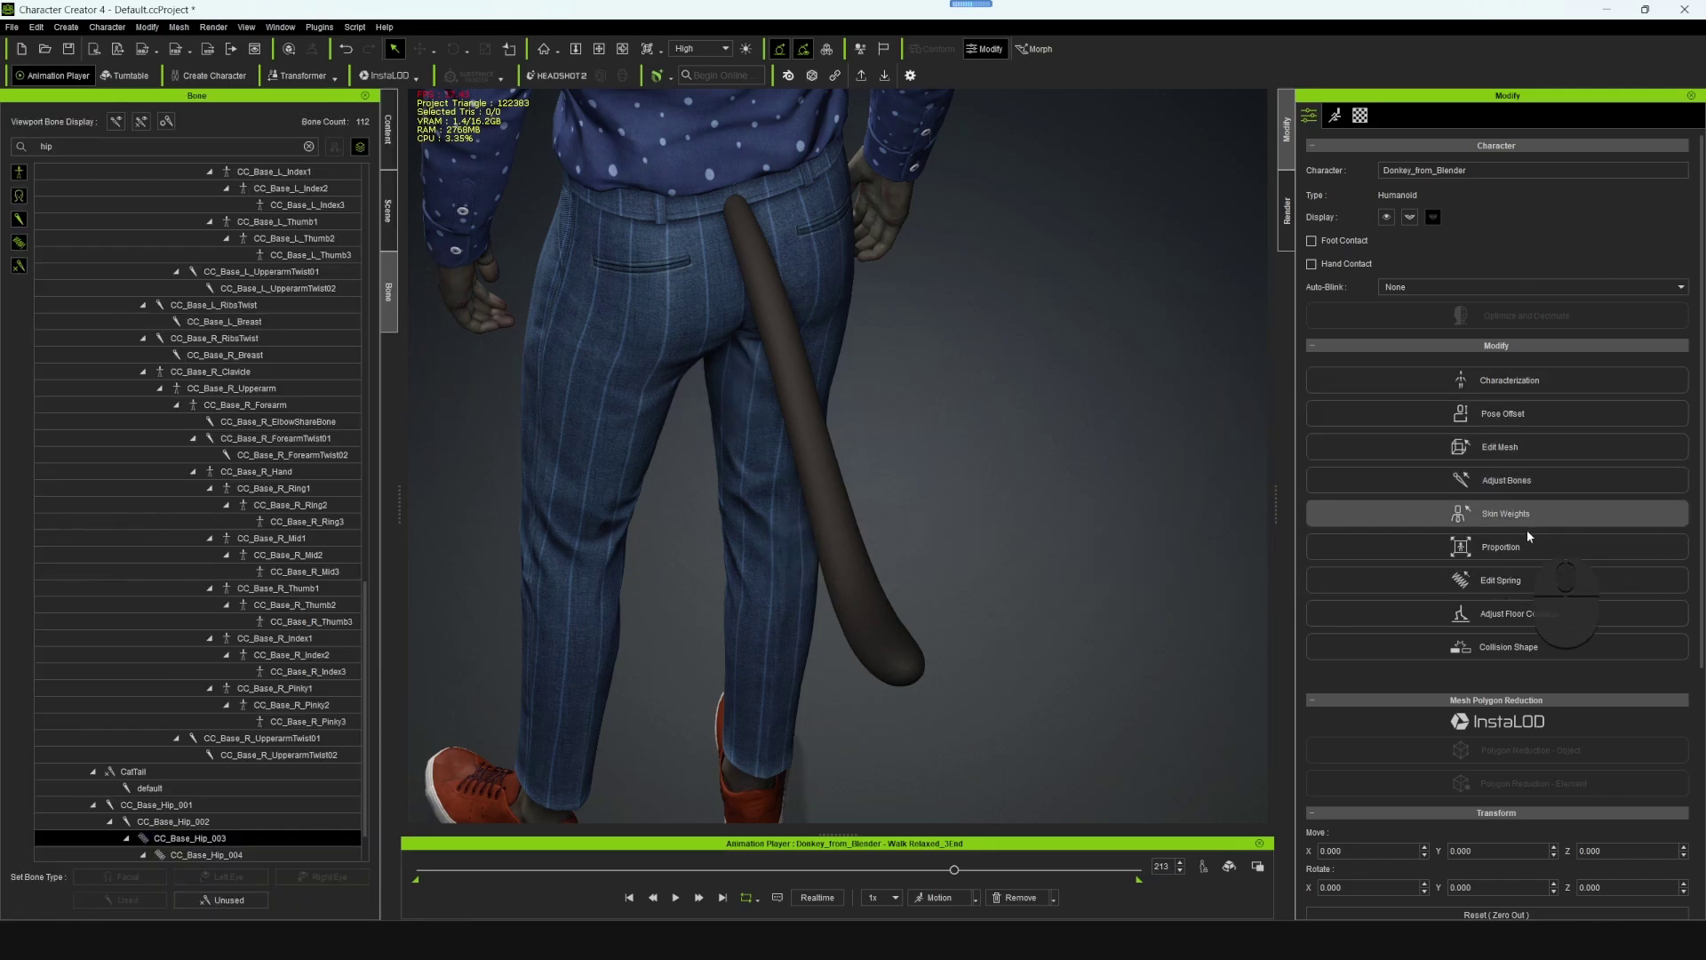
pyautogui.click(1520, 584)
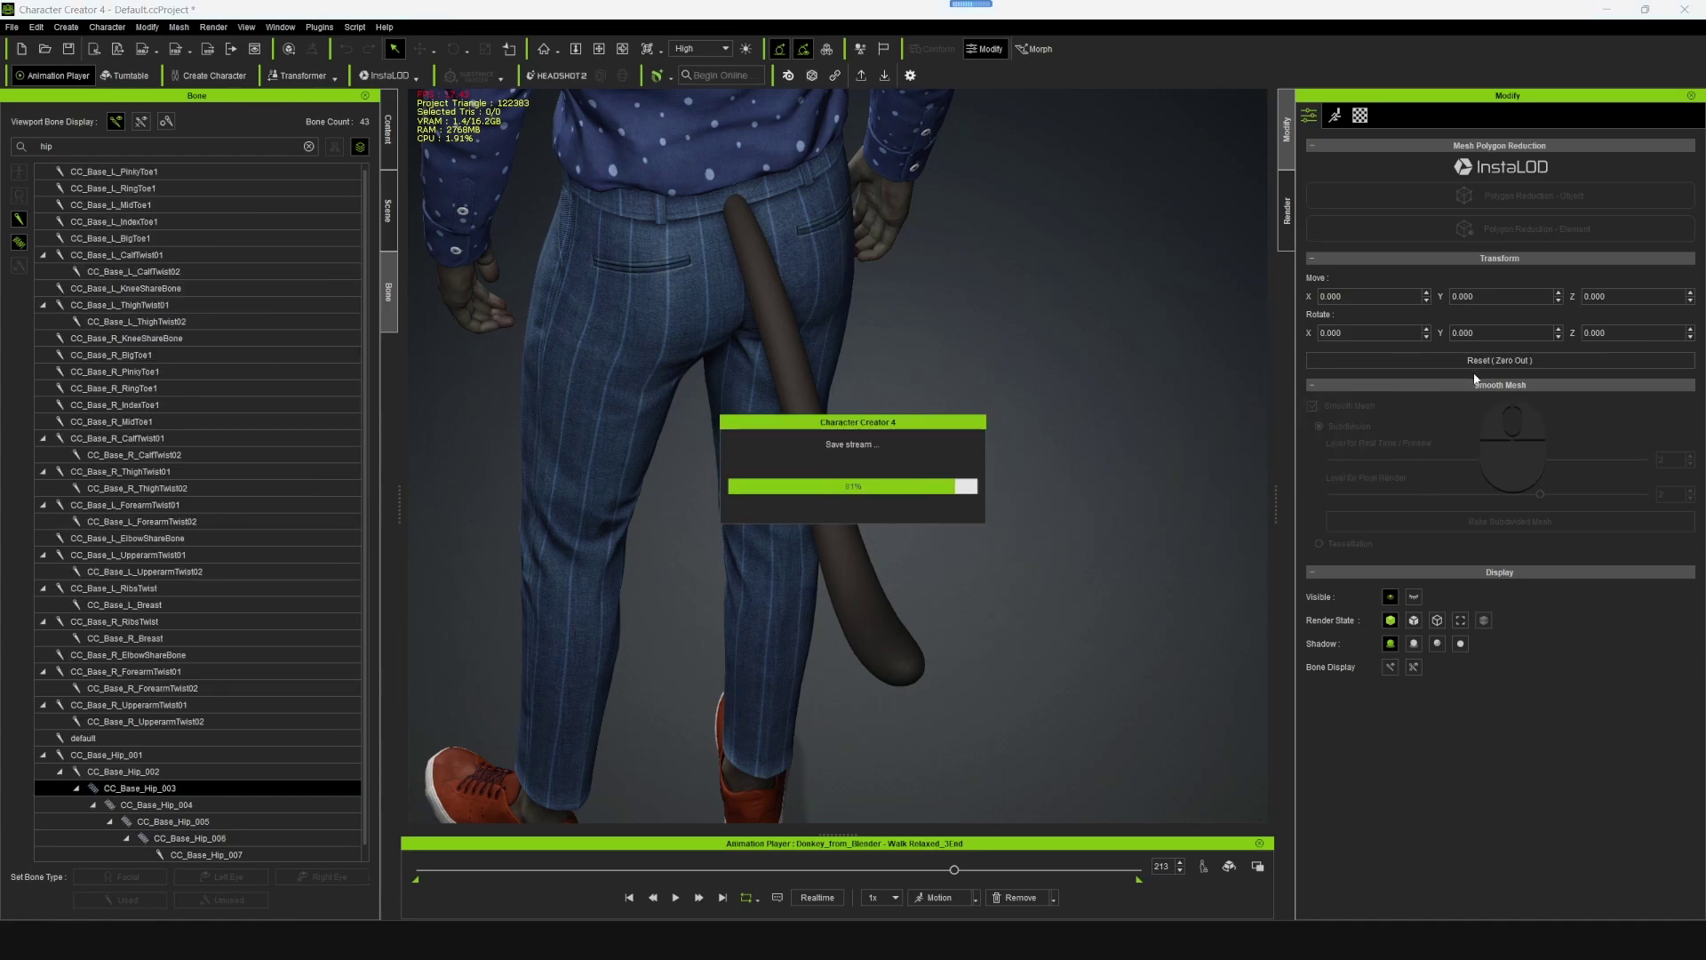
pyautogui.click(229, 838)
pyautogui.click(225, 826)
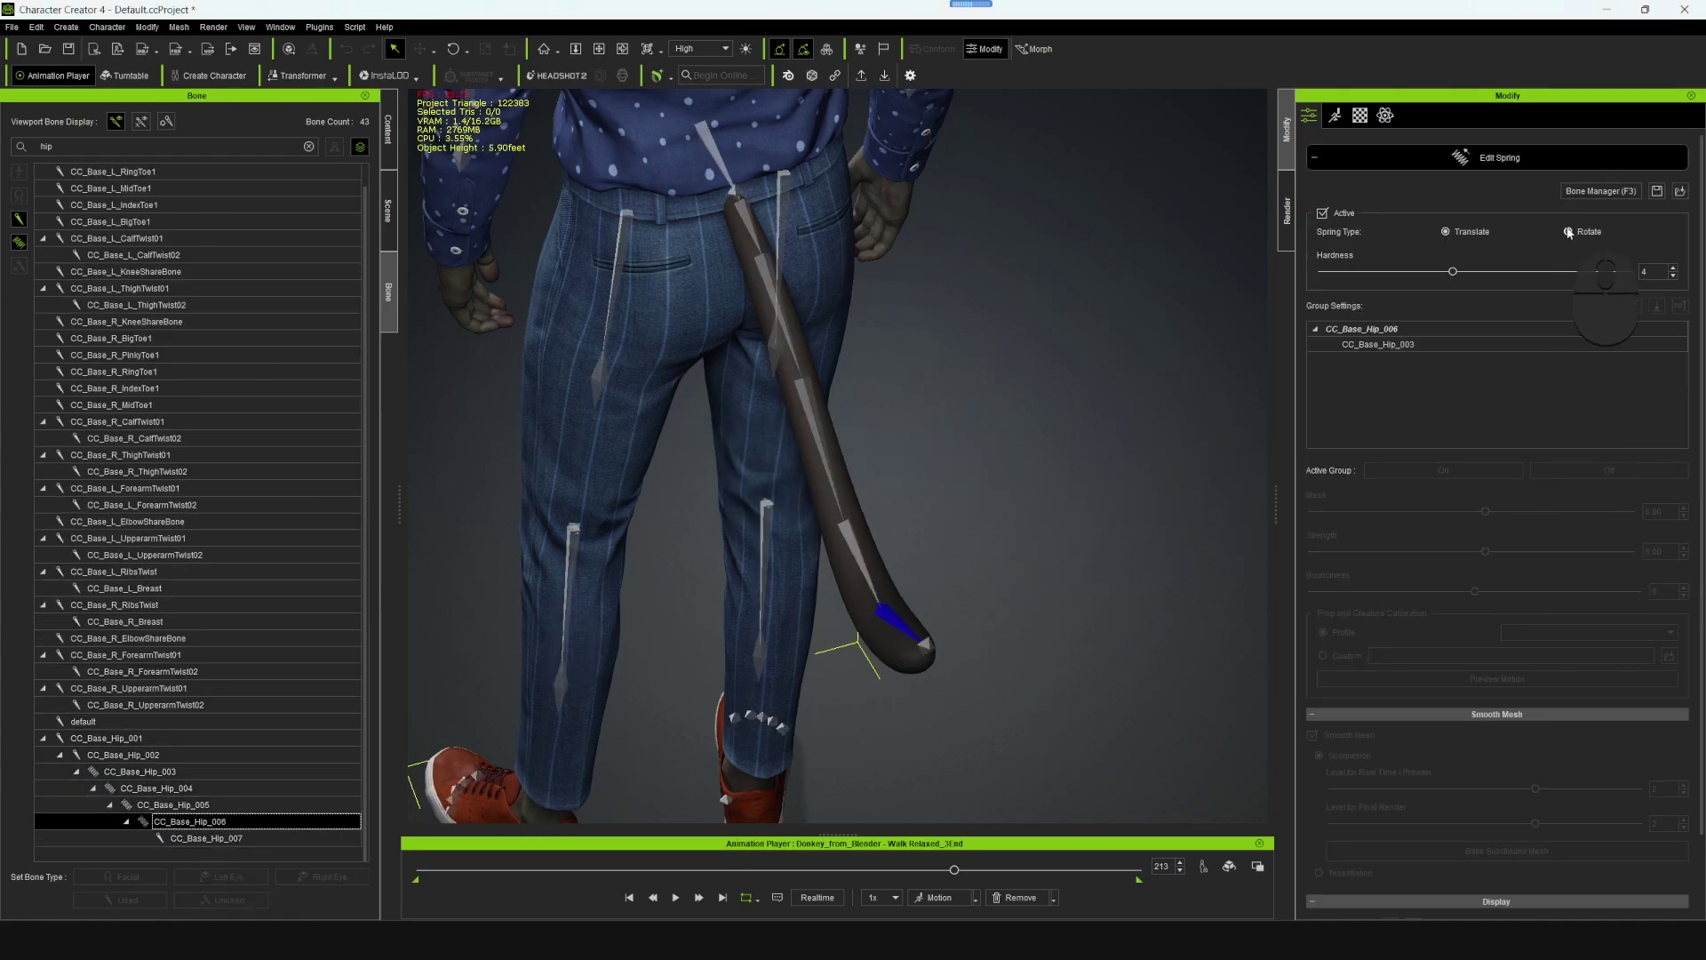
pyautogui.click(192, 804)
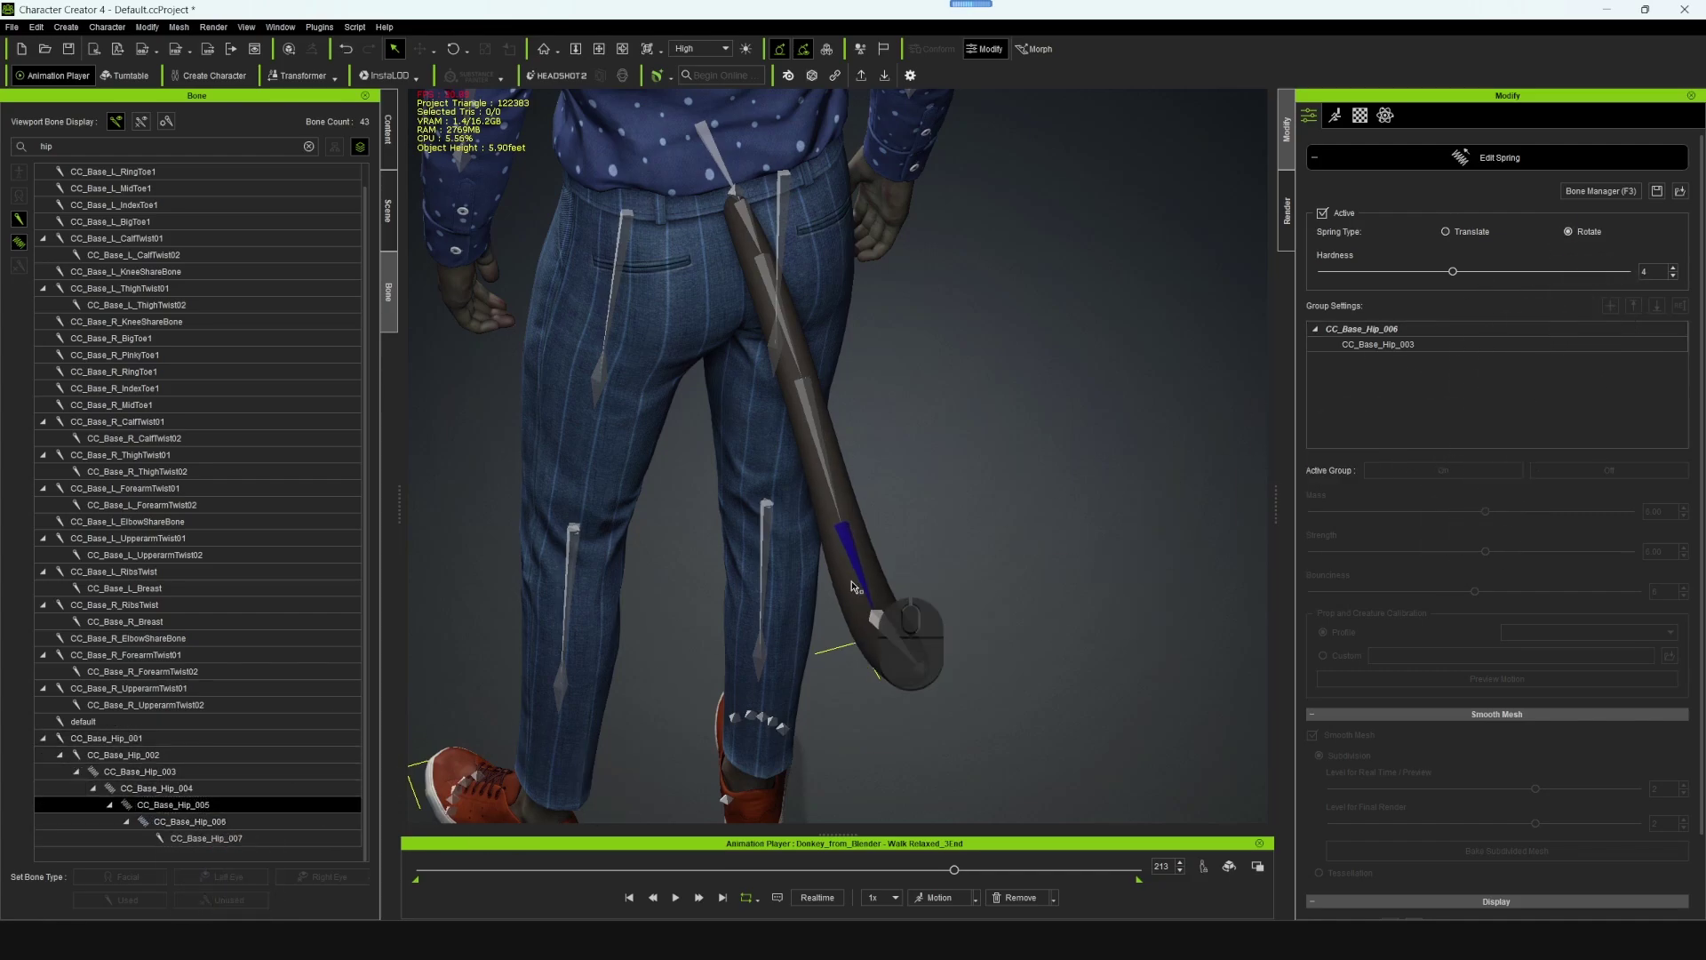
# - Set the spring type of the bones CC_Base_Hip_004 and CC_Base_Hip_003 to Rotate
pyautogui.click(173, 790)
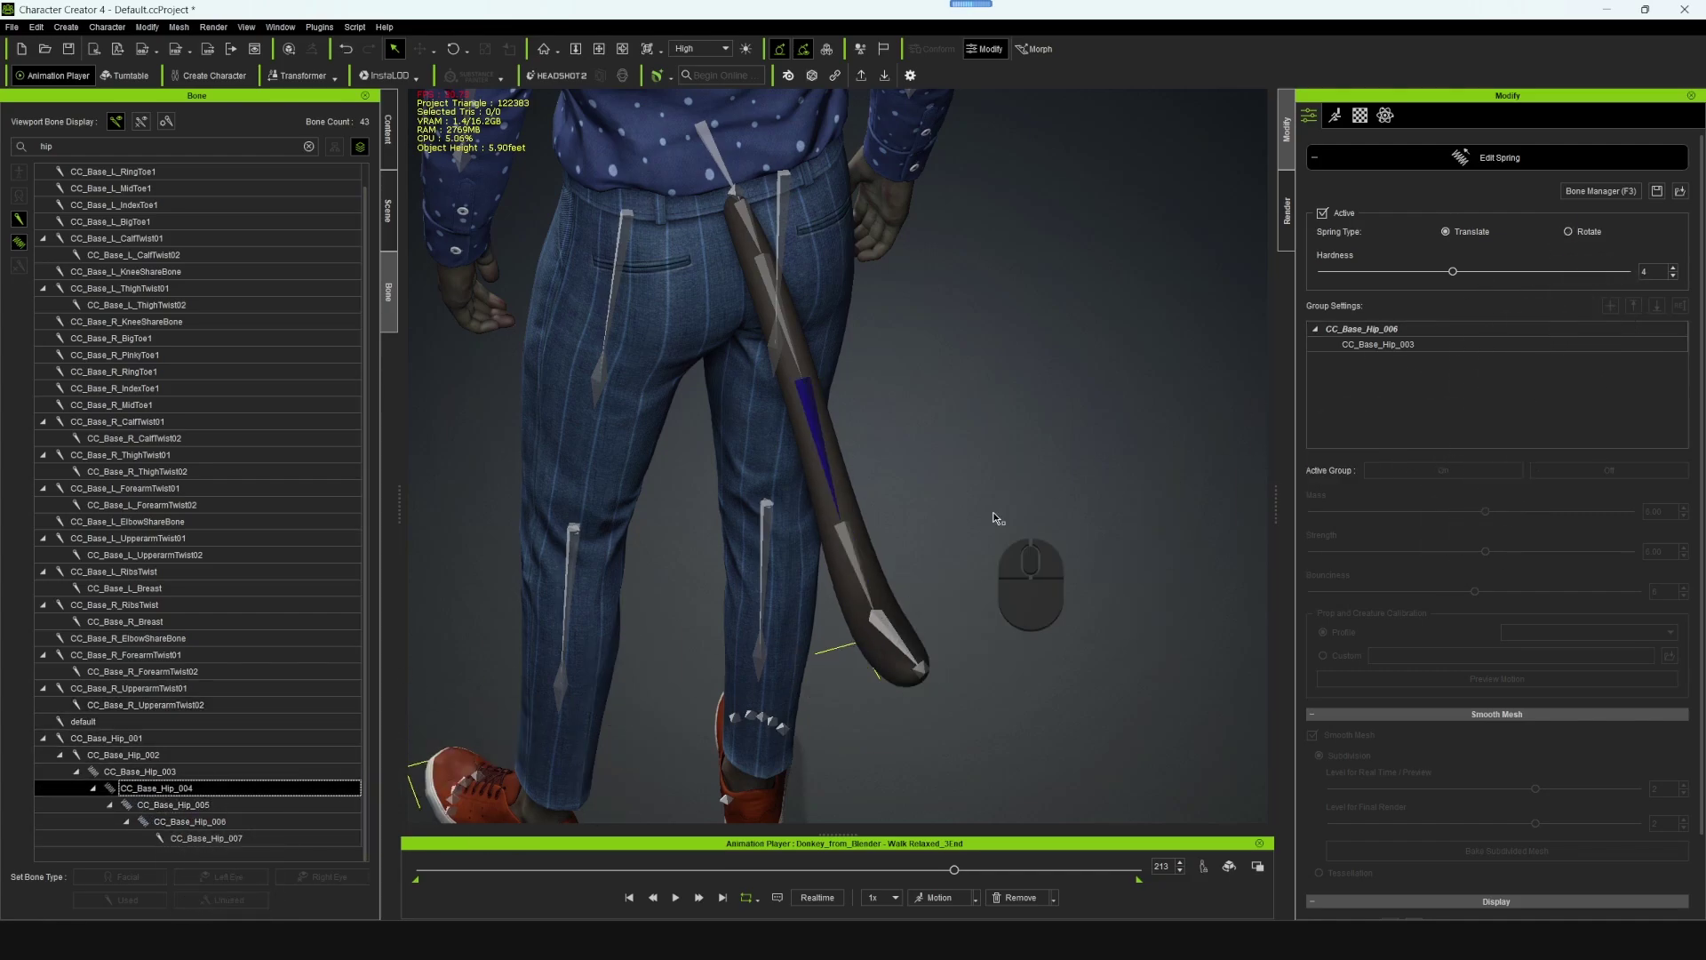
pyautogui.click(1567, 233)
pyautogui.click(164, 772)
pyautogui.click(1569, 232)
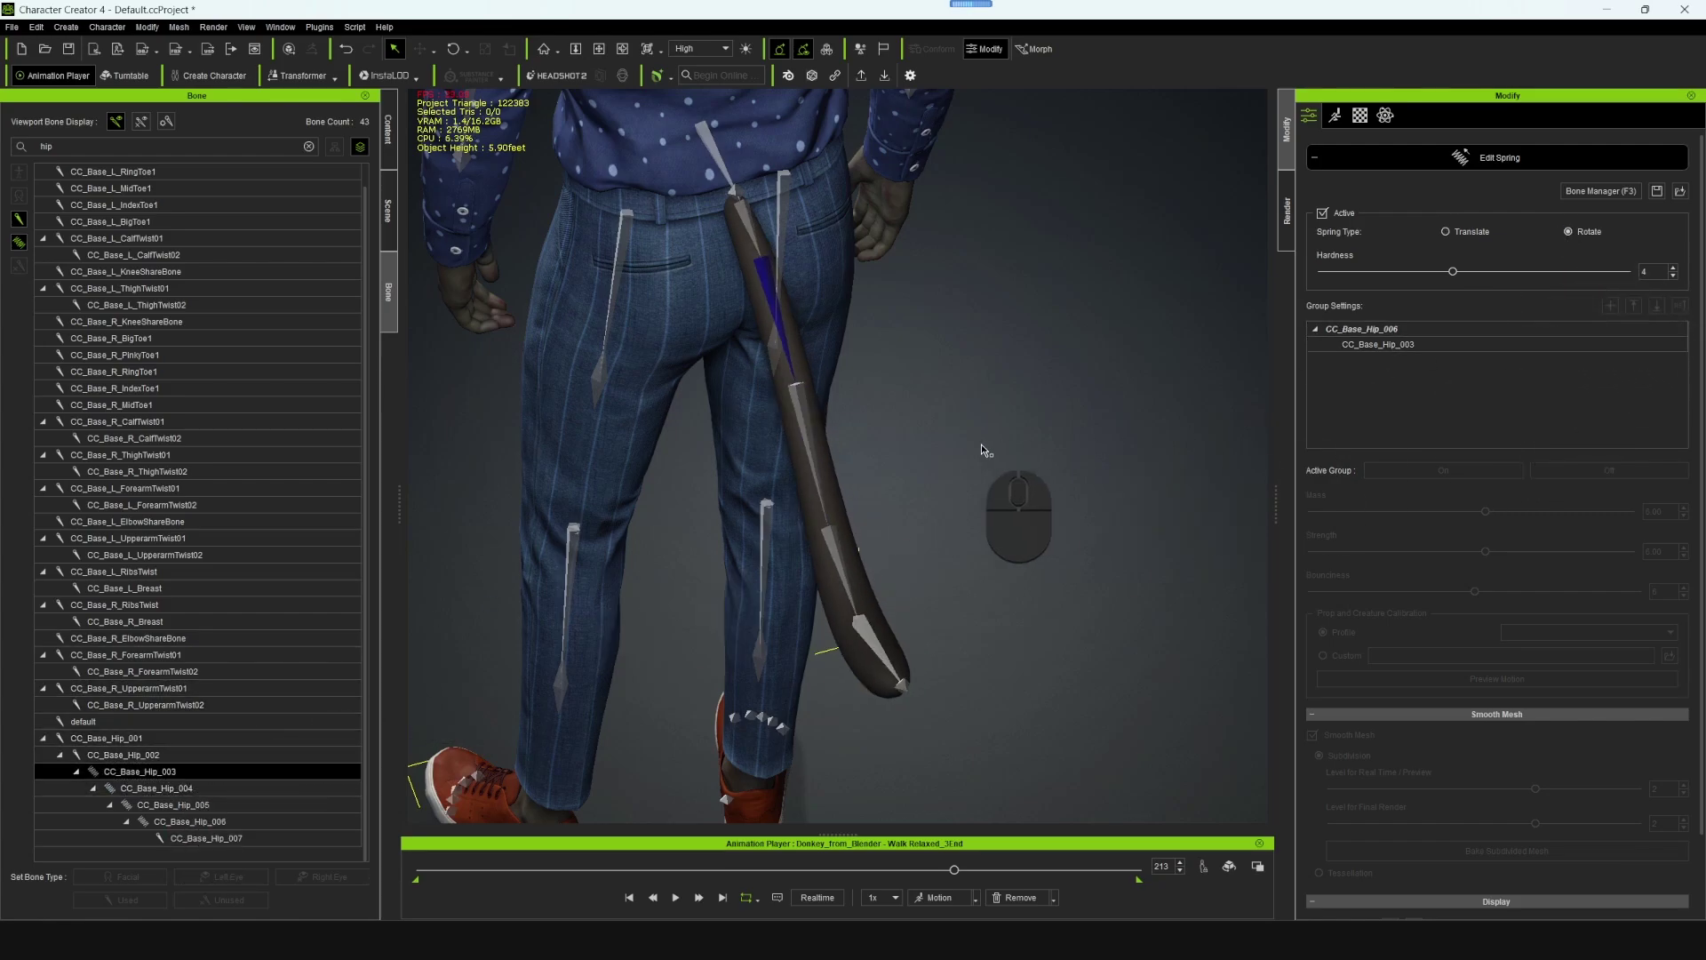
# - Play the walk motion and examine the tail's swing with rotating springs from several angles
pyautogui.press('space')
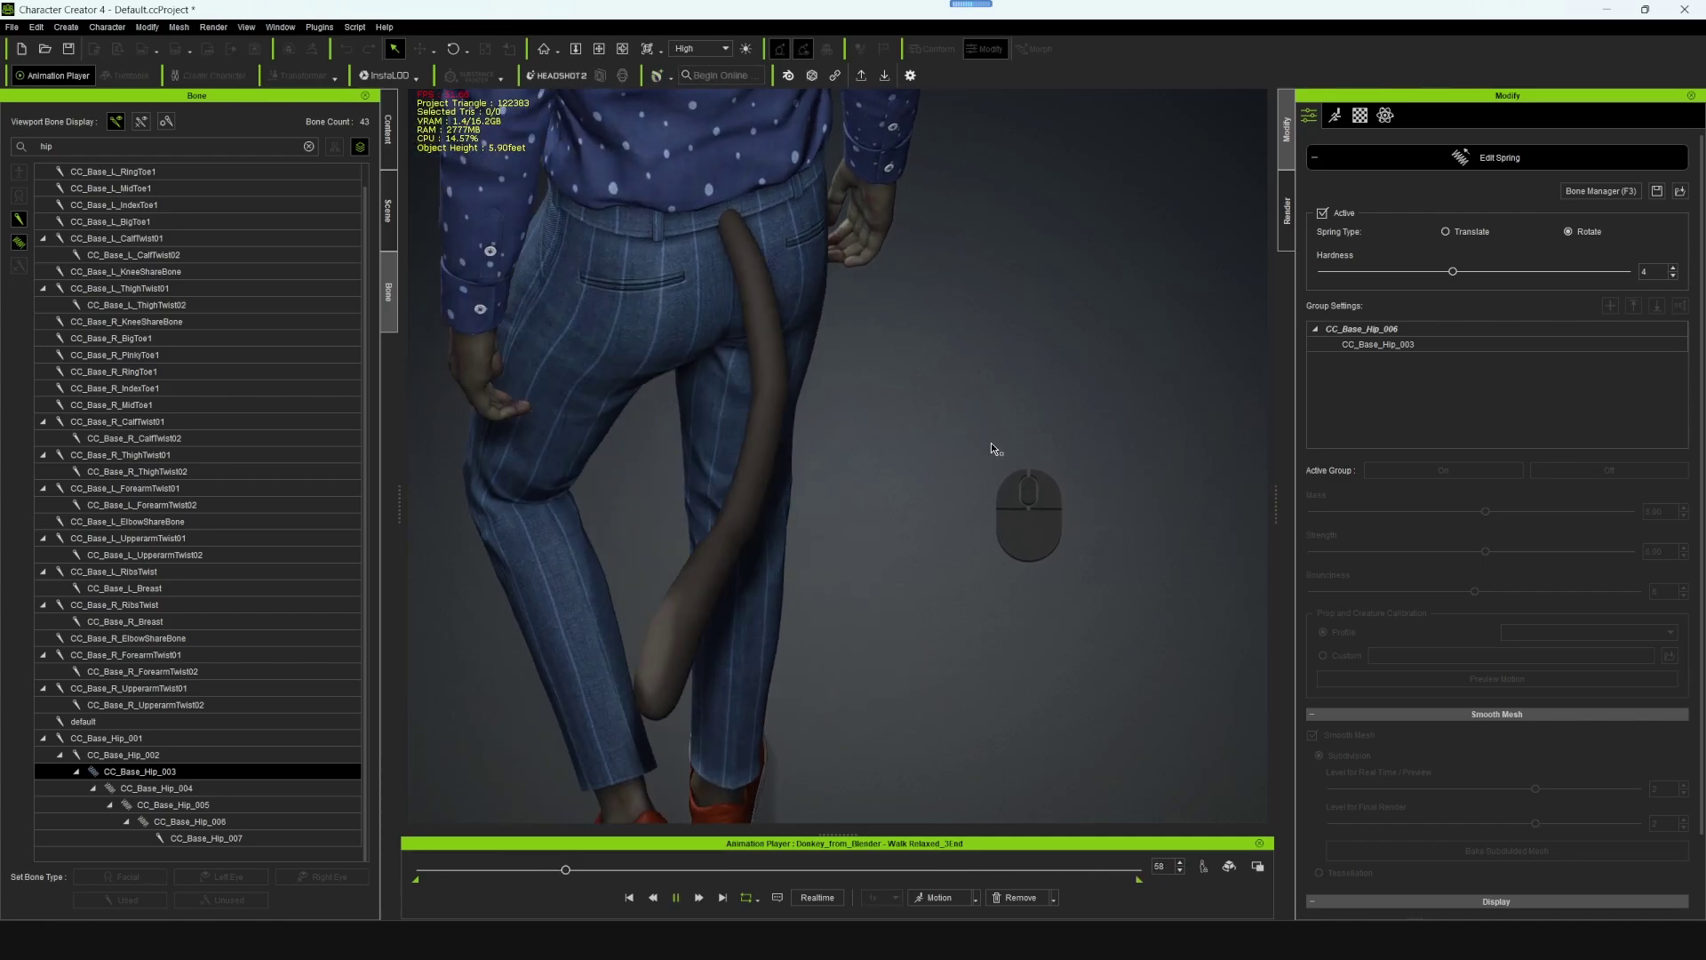
pyautogui.keyDown('alt'); pyautogui.moveTo(825, 404); pyautogui.dragTo(1348, 651, button='right'); pyautogui.keyUp('alt')
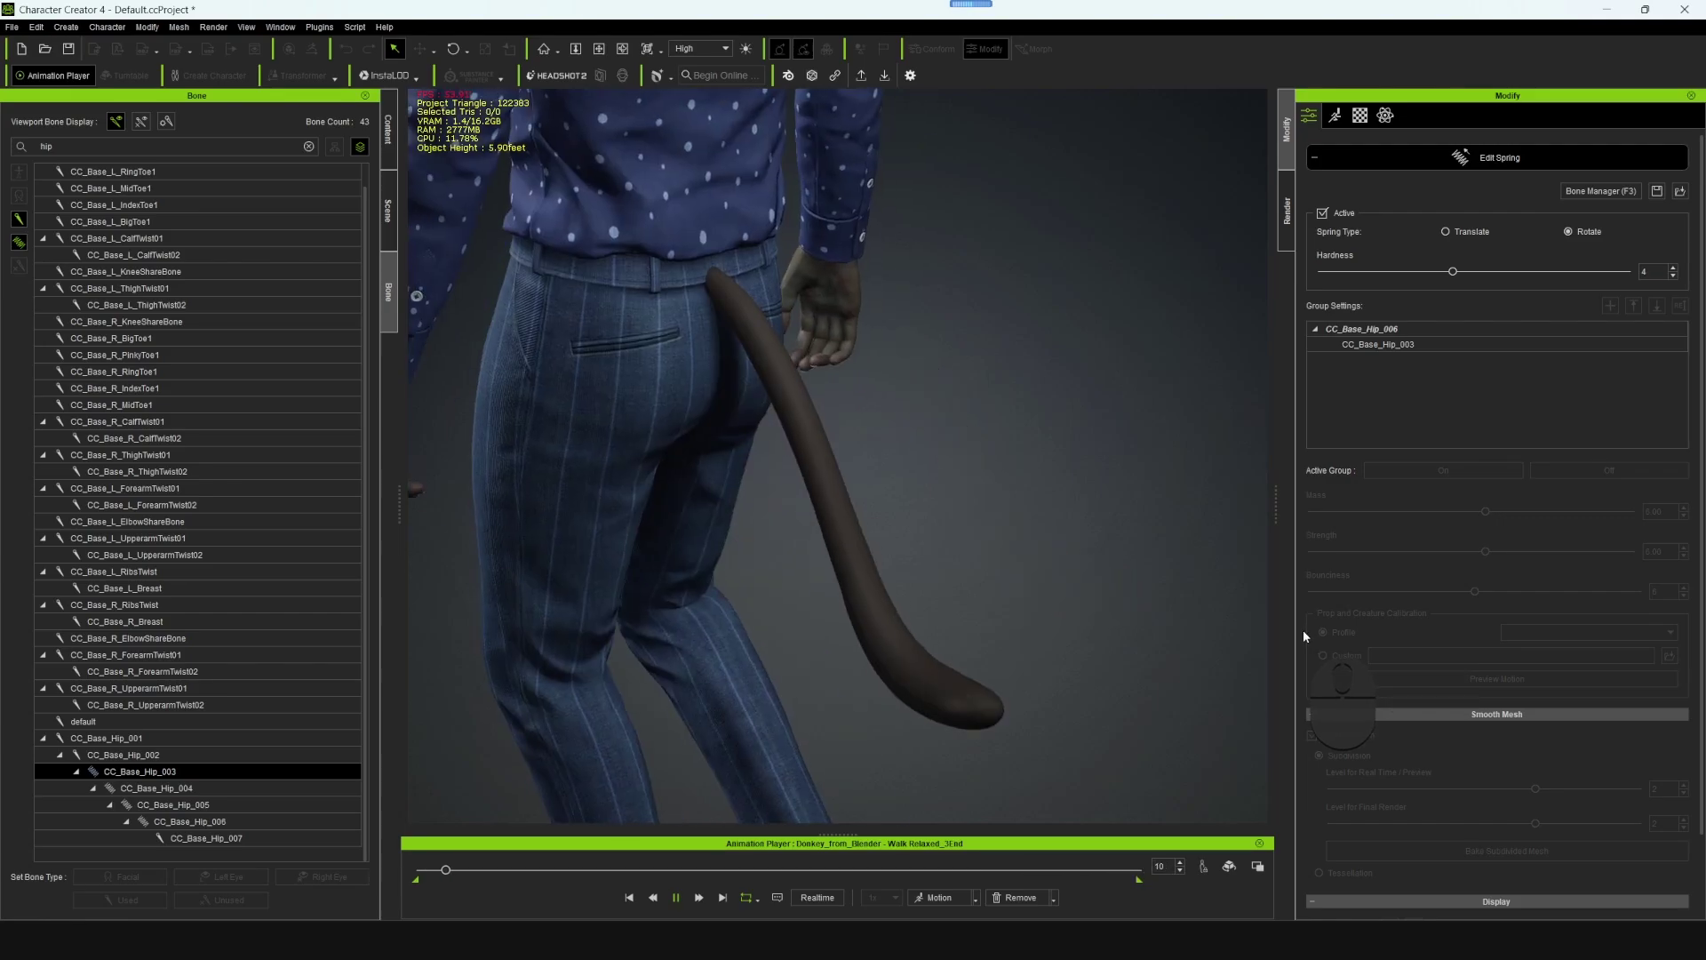
pyautogui.scroll(3, 1127, 477)
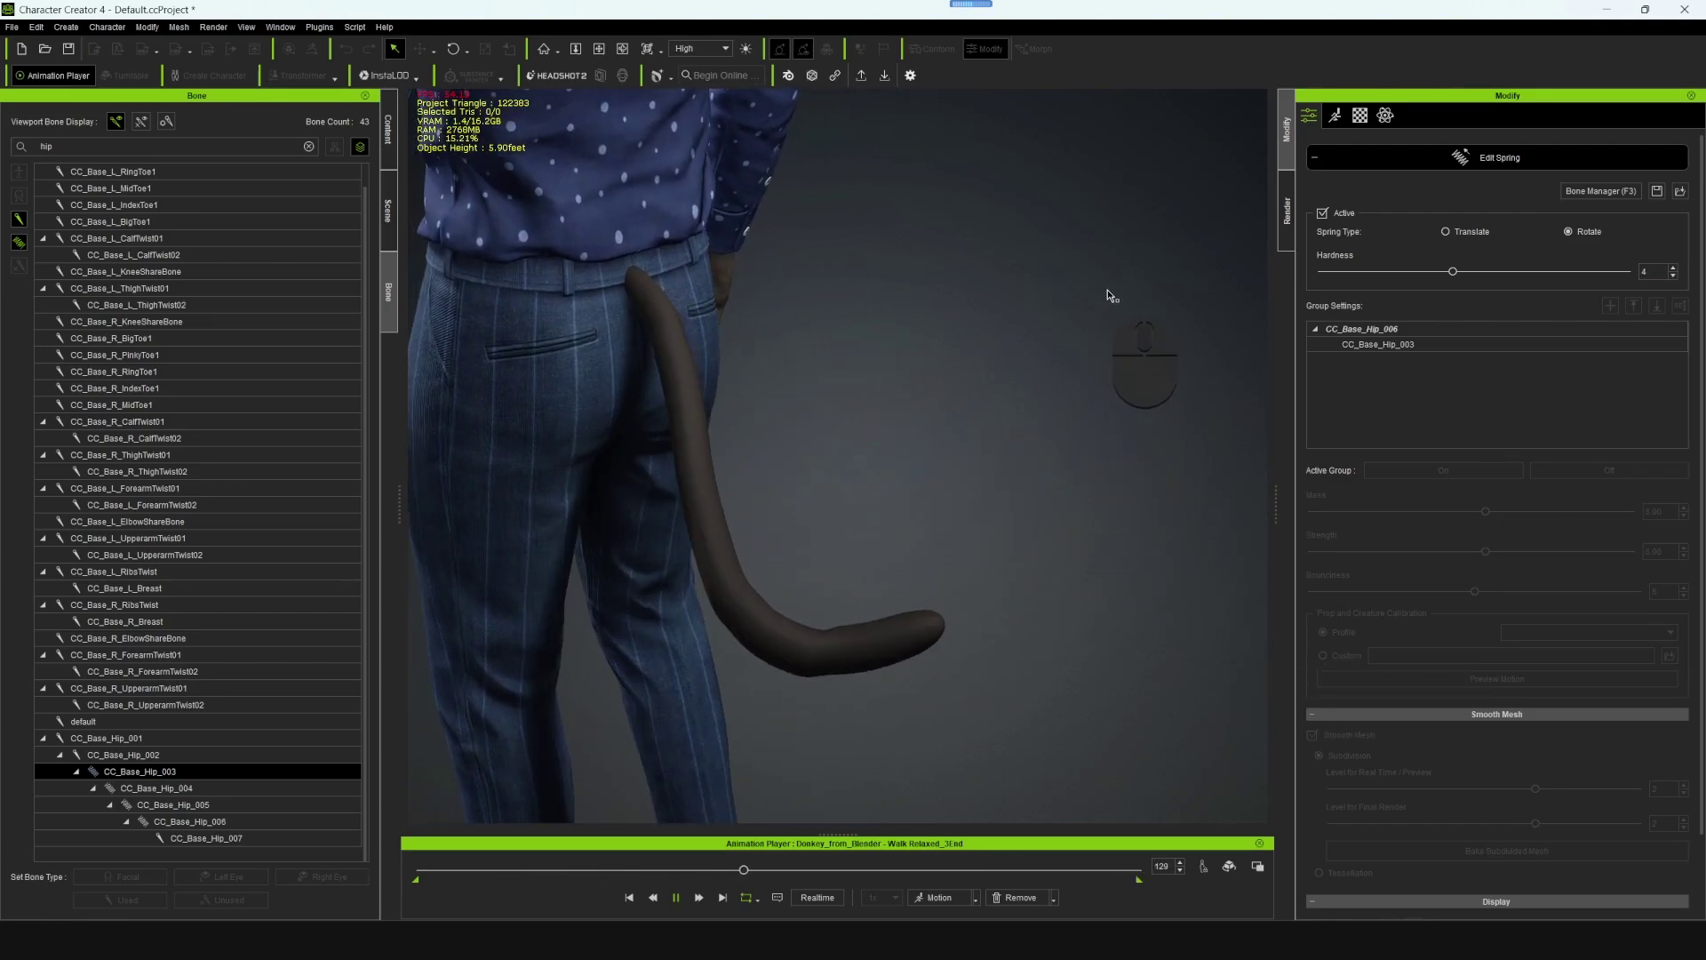
pyautogui.keyDown('alt'); pyautogui.moveTo(1116, 289); pyautogui.dragTo(966, 378, button='right'); pyautogui.keyUp('alt')
pyautogui.press('space')
pyautogui.press('space')
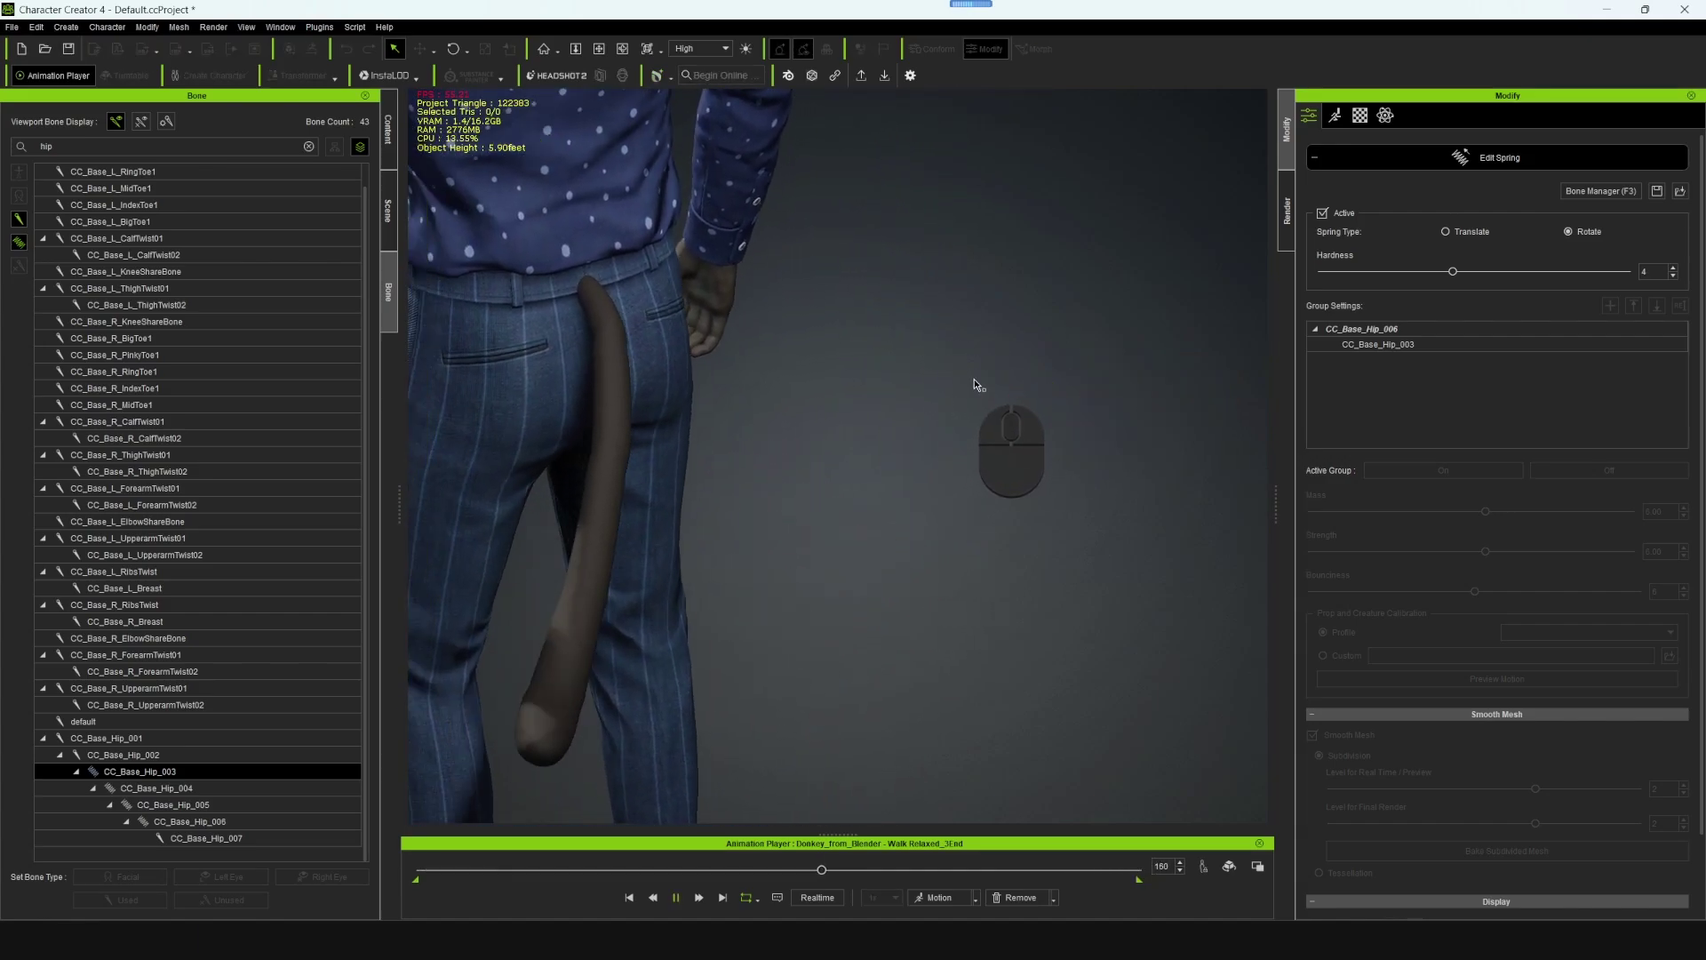
pyautogui.press('space')
# - Return the motion to frame 0 and set spring hardness to 7 on CC_Base_Hip_003, 6 on CC_Base_Hip_004 and 5 on CC_Base_Hip_005
pyautogui.moveTo(911, 873); pyautogui.dragTo(136, 898)
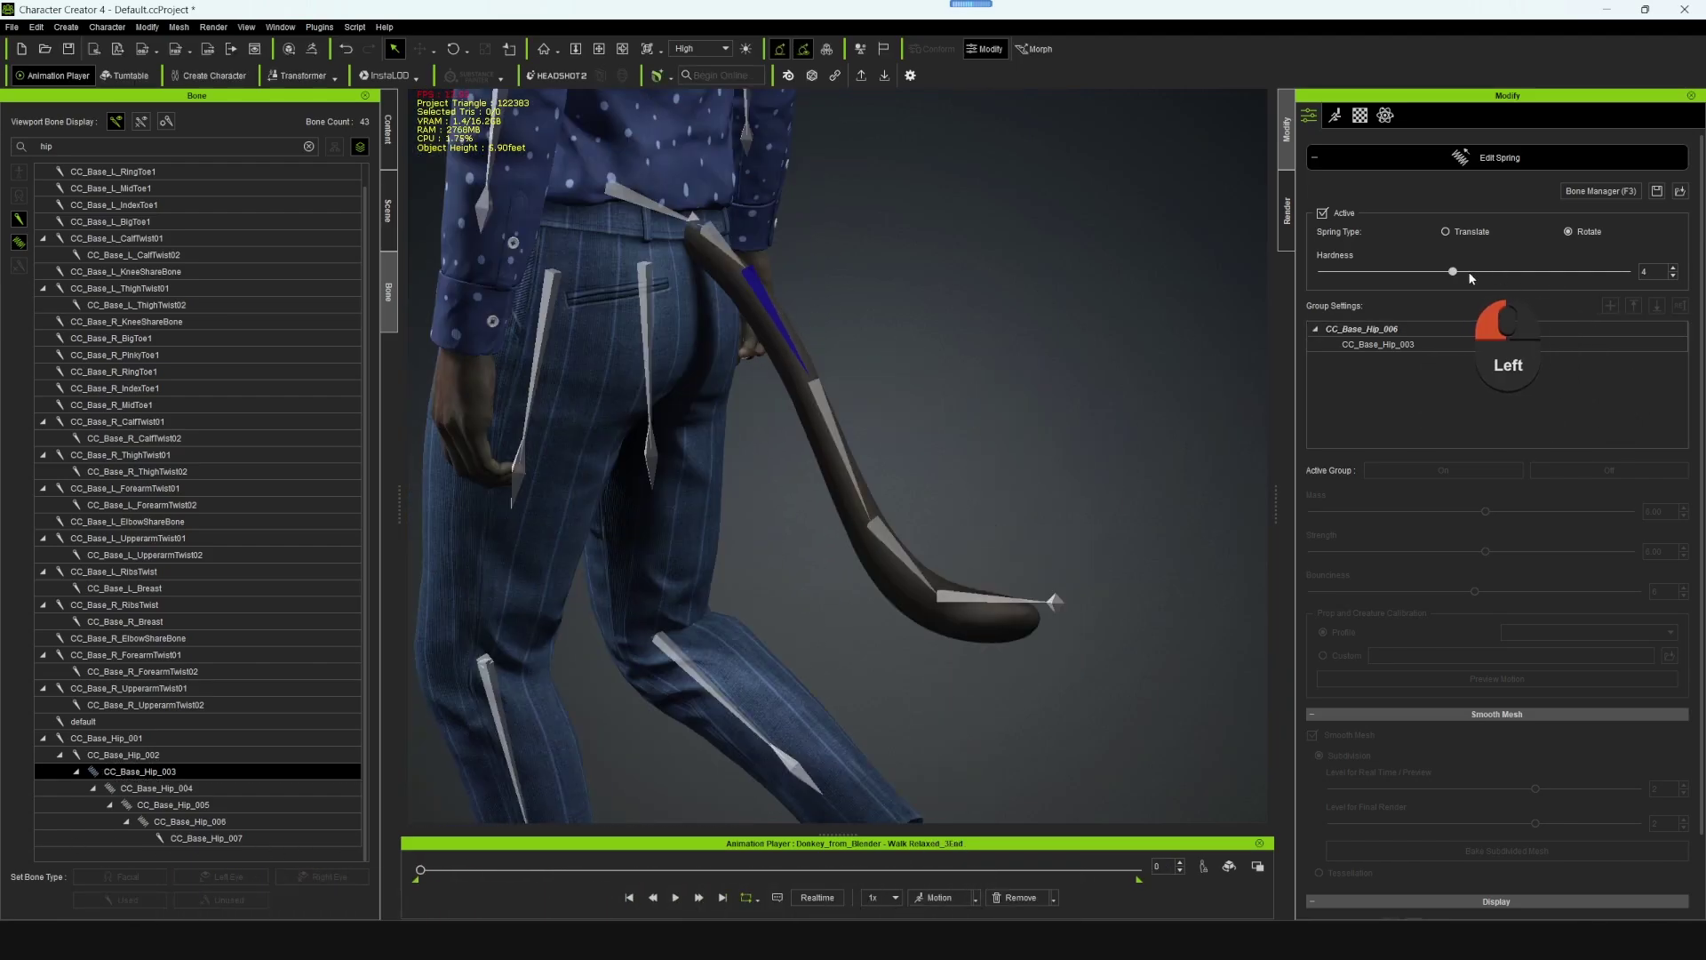
pyautogui.moveTo(1472, 278); pyautogui.dragTo(1581, 281)
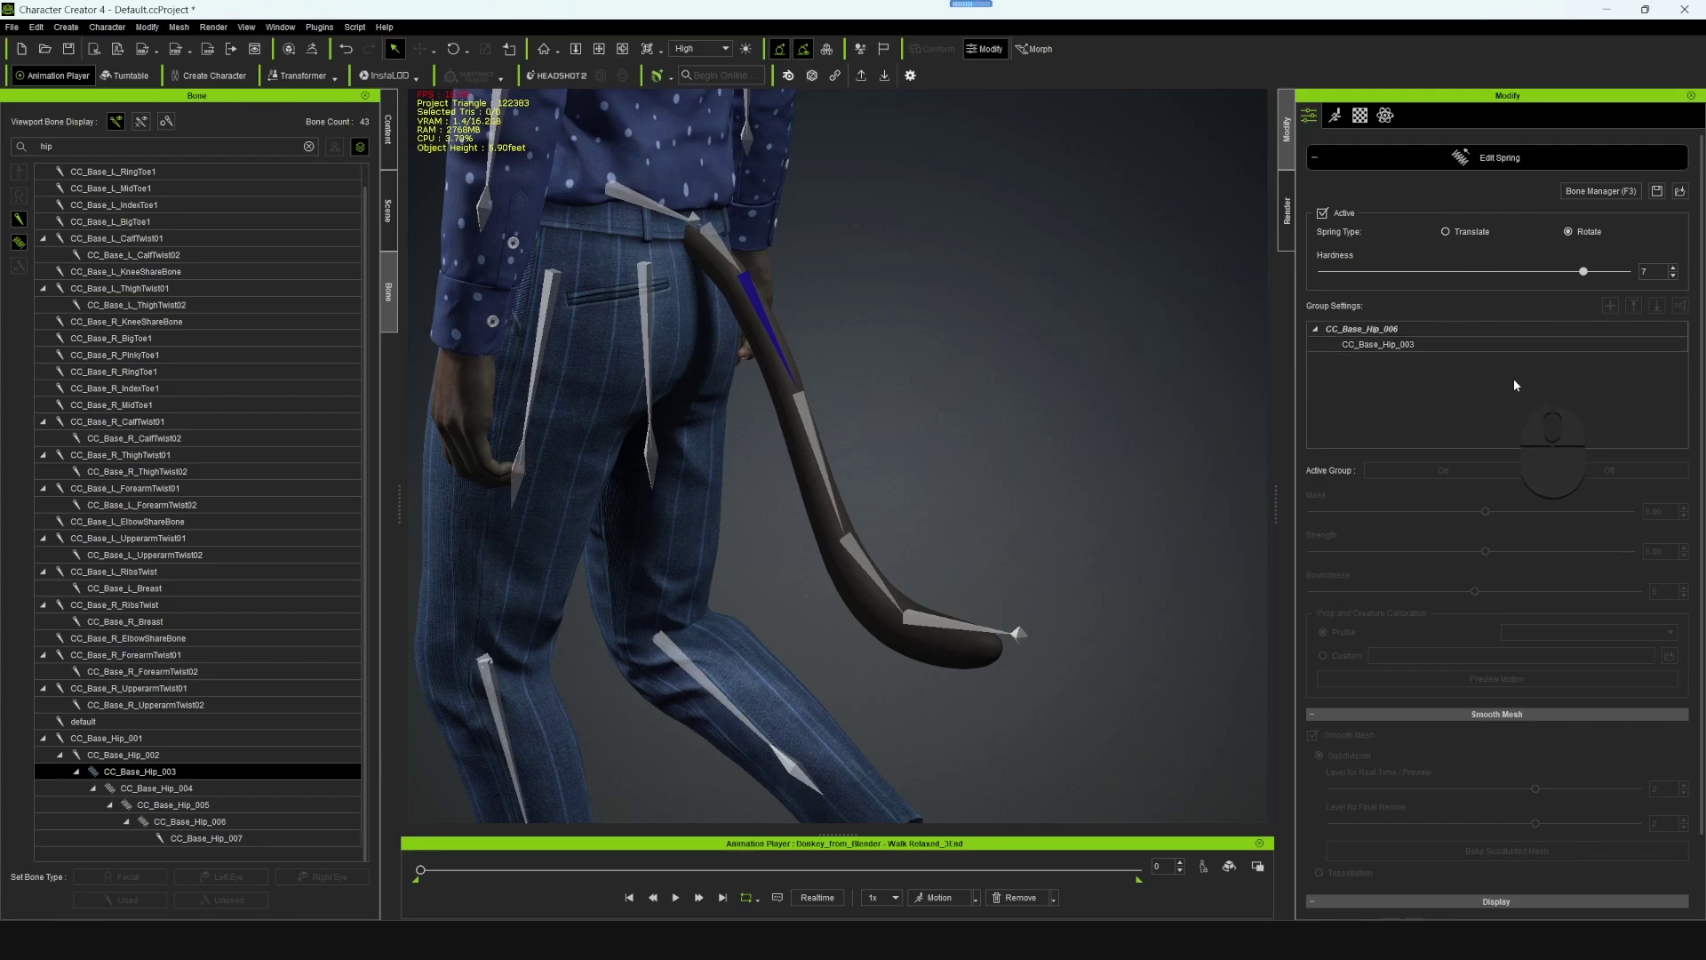
pyautogui.click(175, 788)
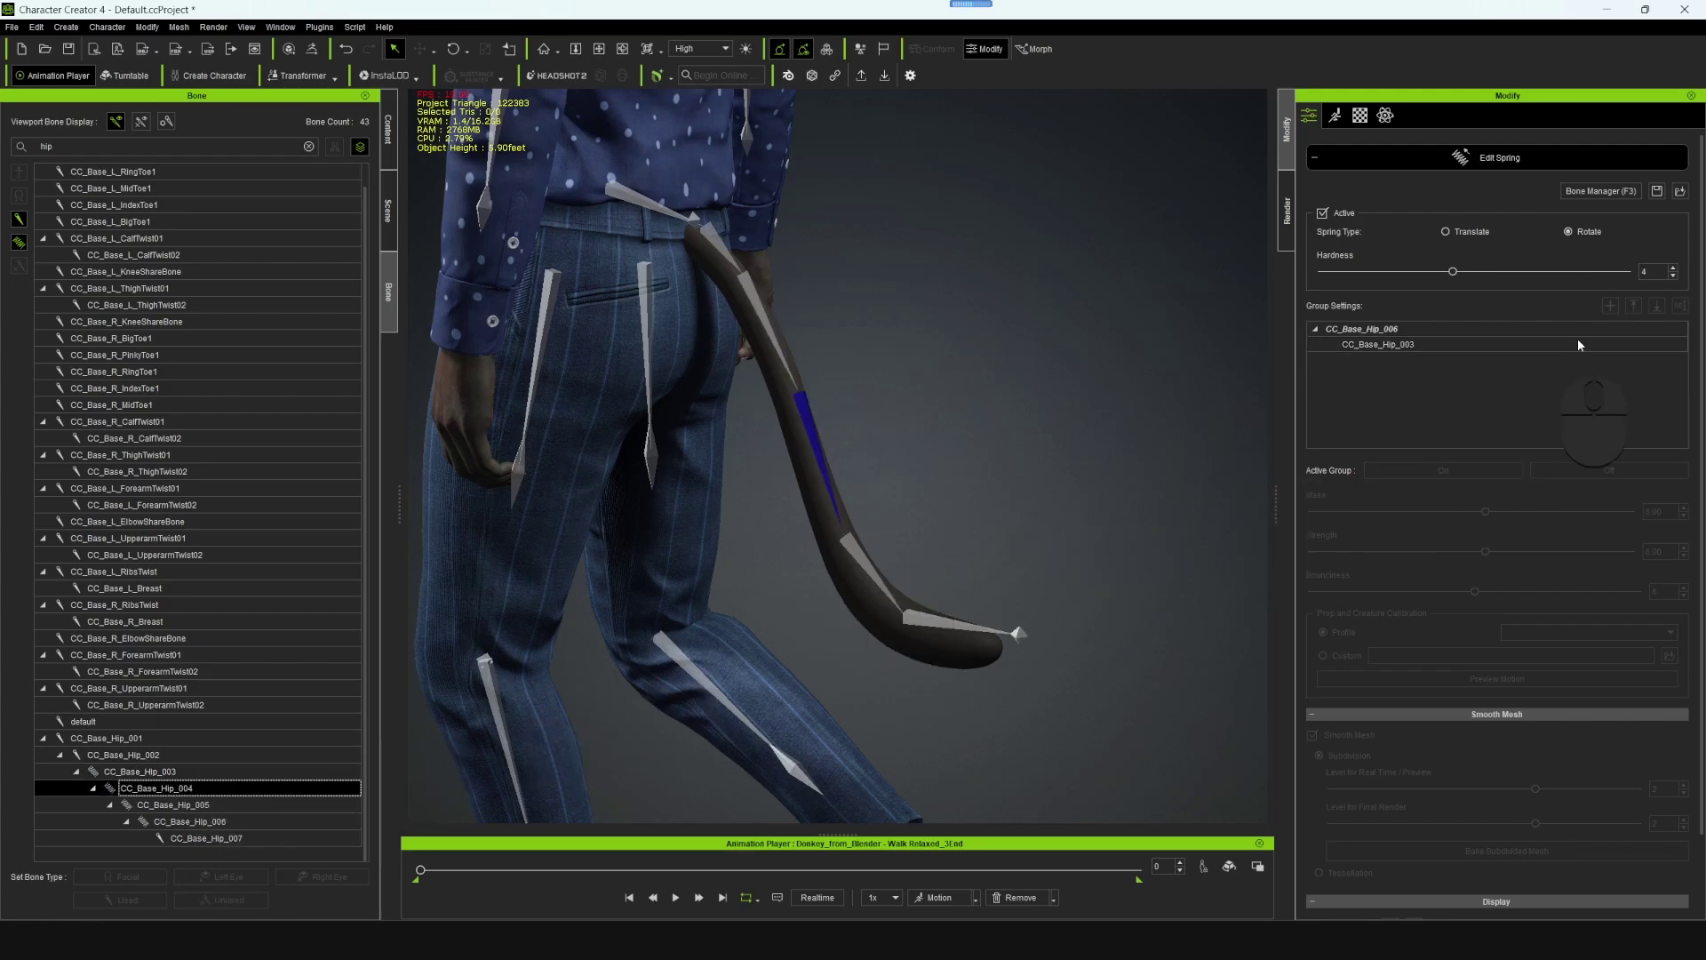
pyautogui.moveTo(1455, 274); pyautogui.dragTo(1548, 275)
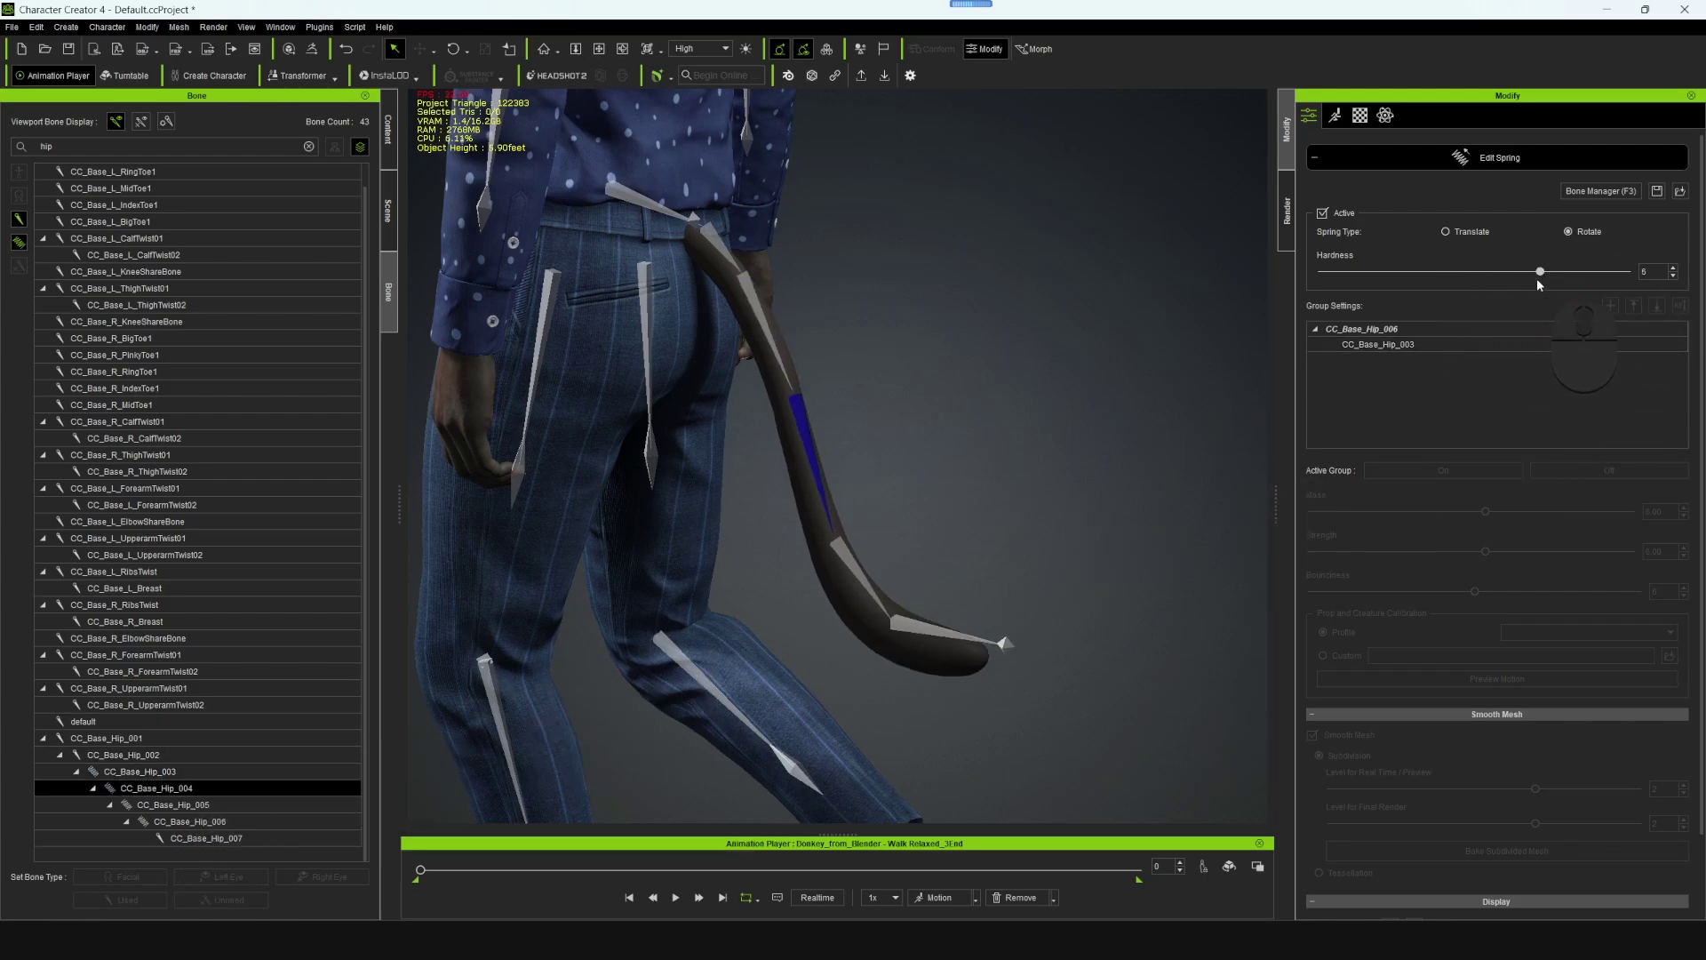
pyautogui.click(226, 804)
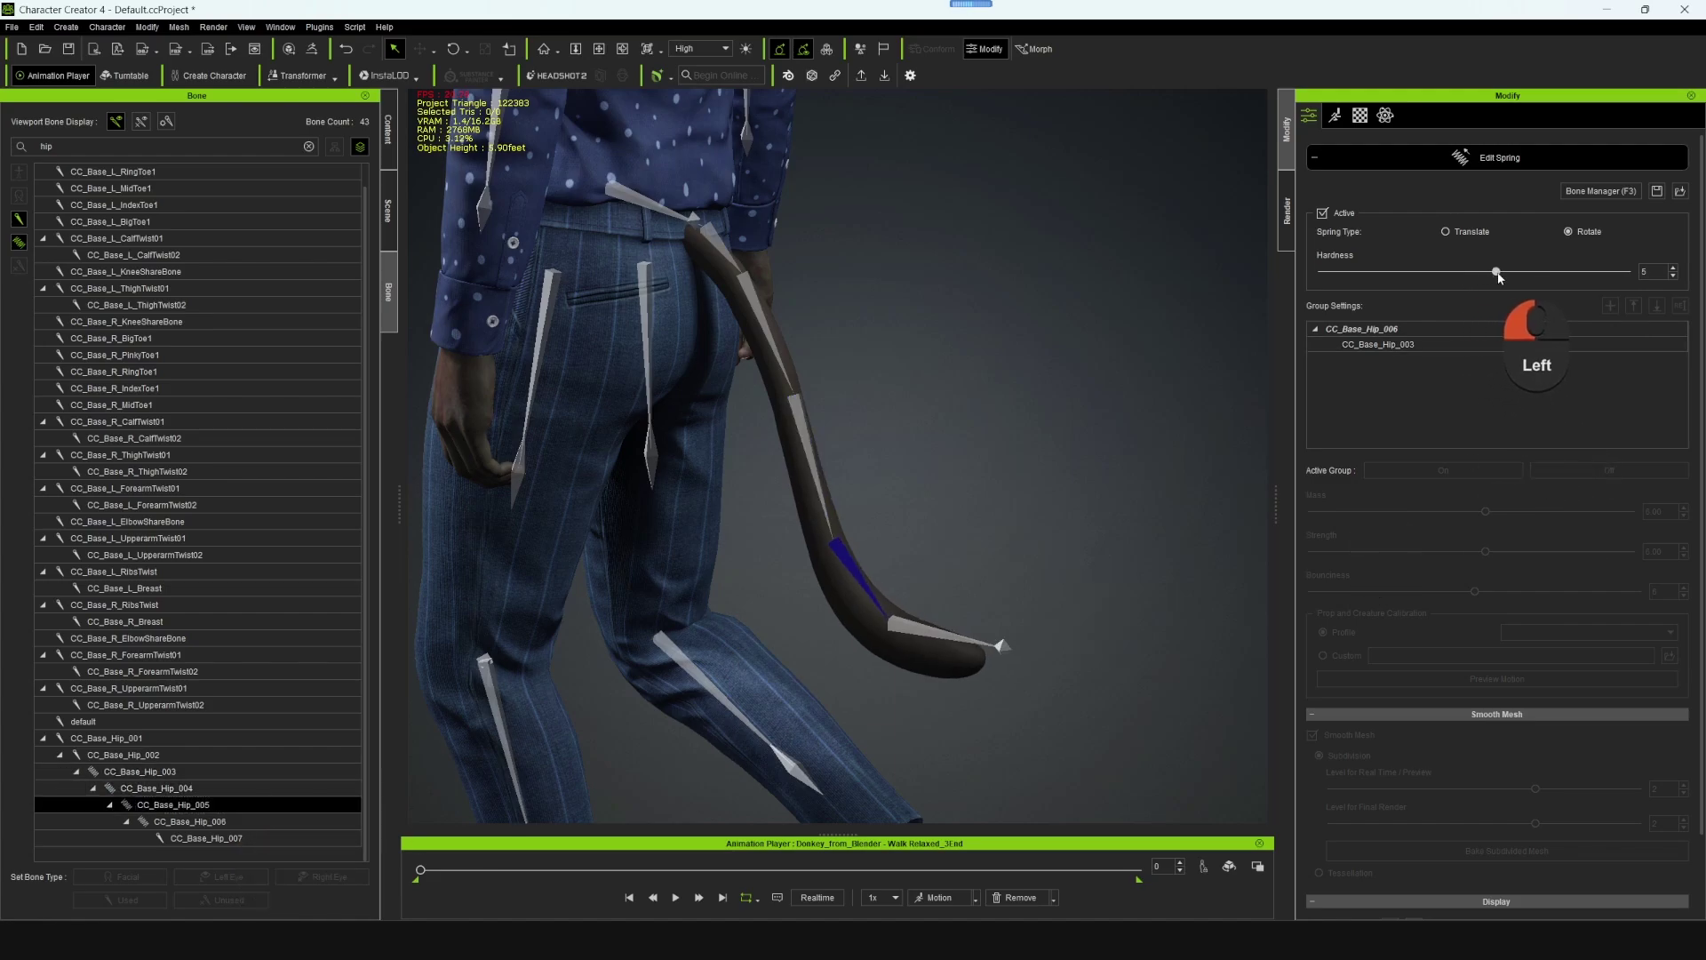
# - Review the hardness of the tail bones and play the walk motion to examine the tail up close
pyautogui.keyDown('ctrl'); pyautogui.click(188, 821); pyautogui.keyUp('ctrl')
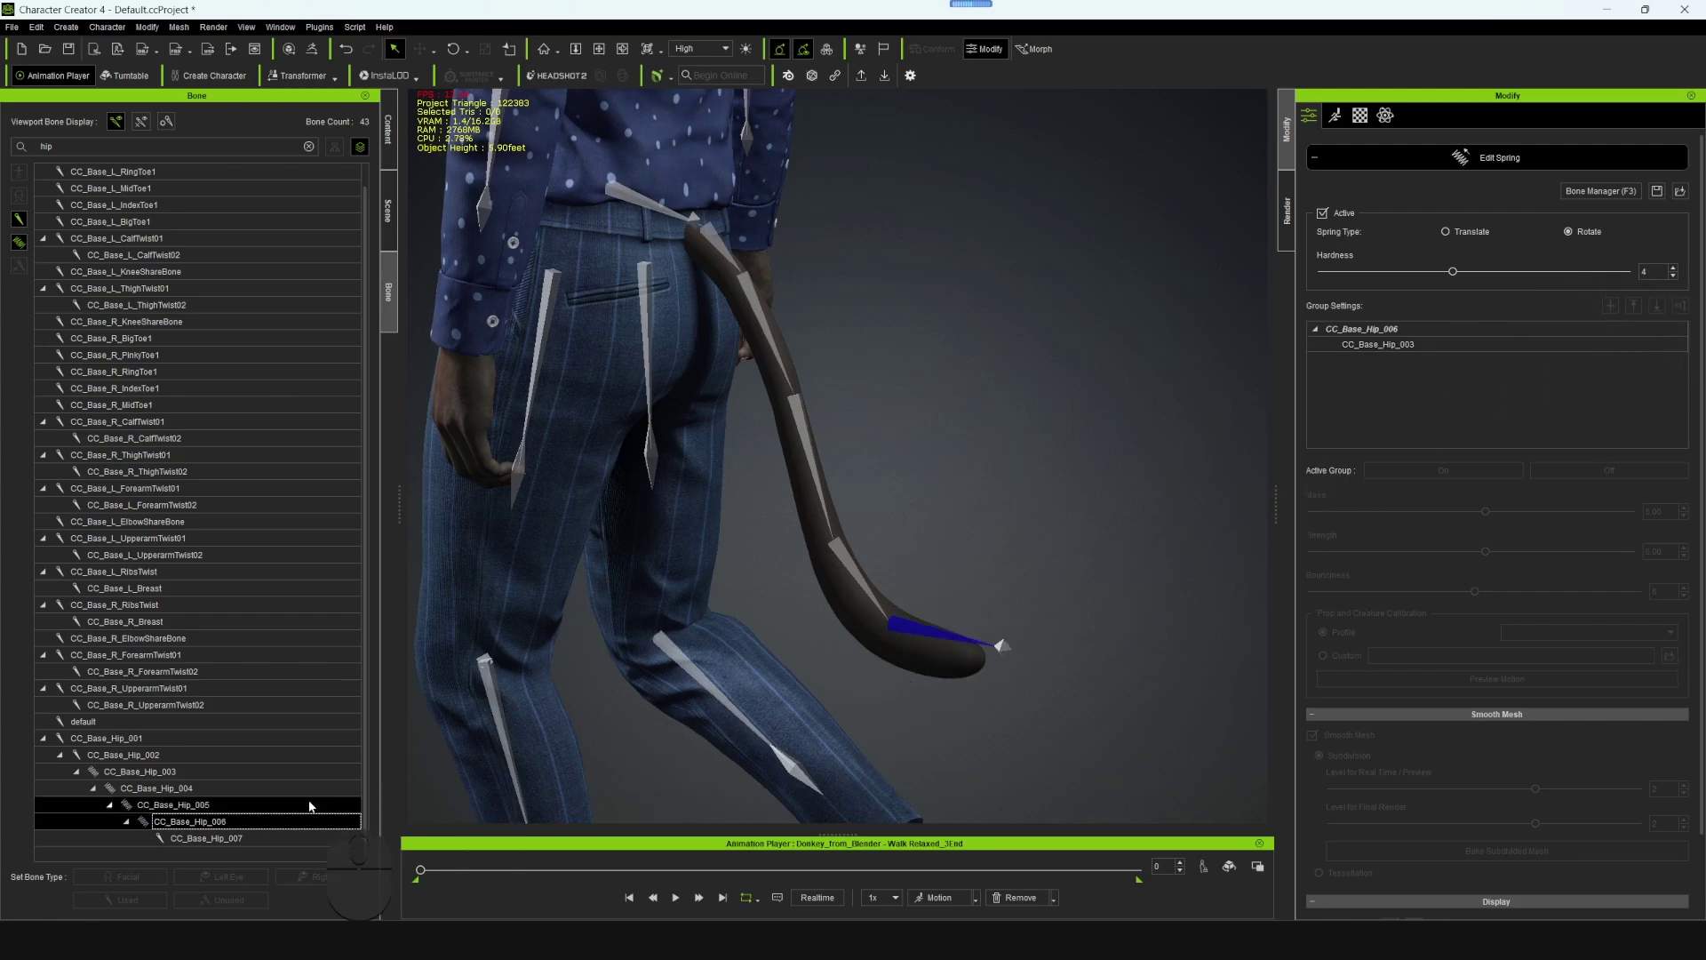
pyautogui.keyDown('ctrl'); pyautogui.click(191, 804); pyautogui.keyUp('ctrl')
pyautogui.keyDown('ctrl'); pyautogui.click(157, 756); pyautogui.keyUp('ctrl')
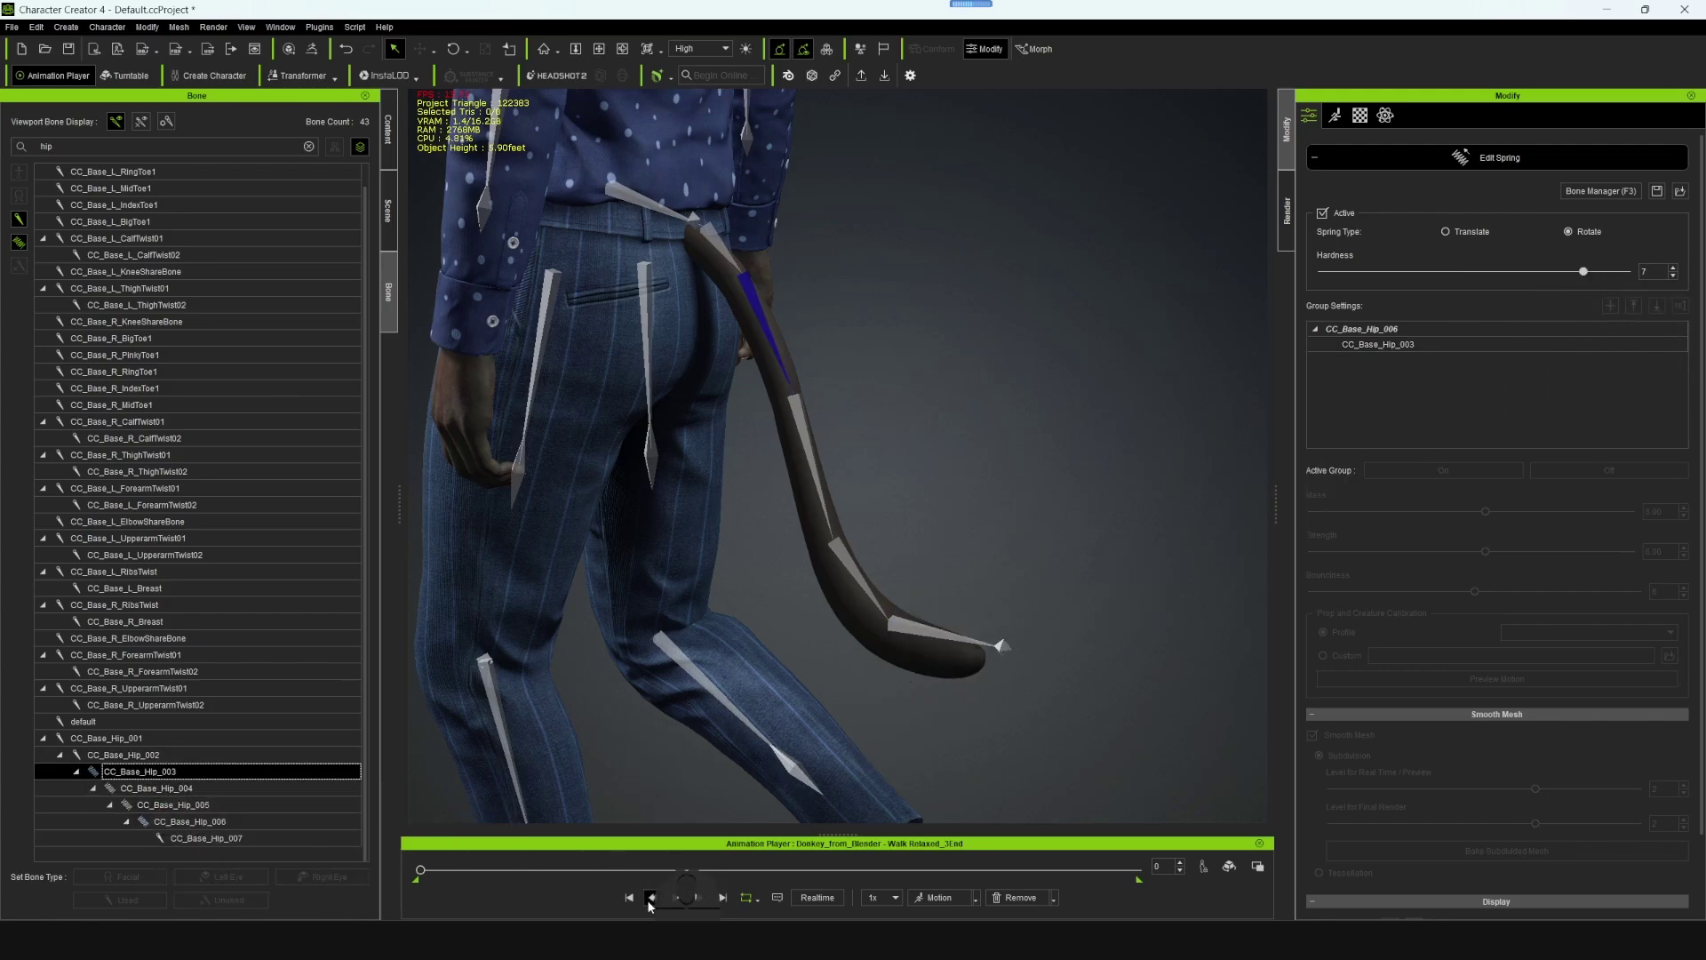
pyautogui.click(676, 899)
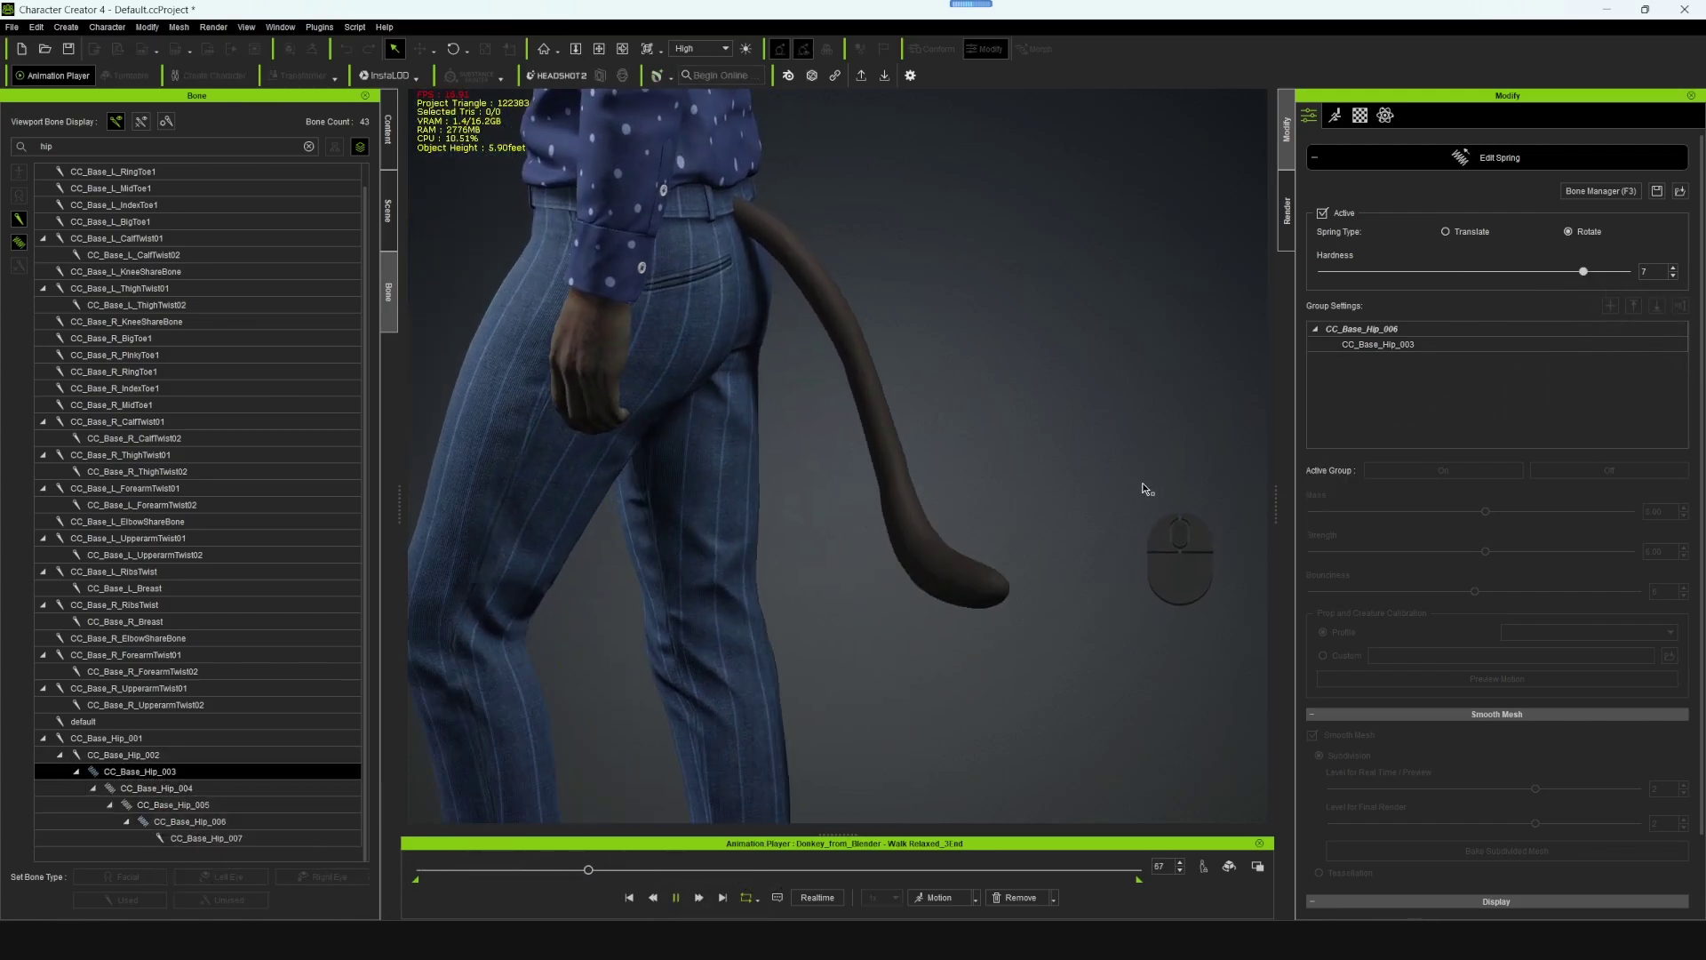
pyautogui.scroll(5, 853, 613)
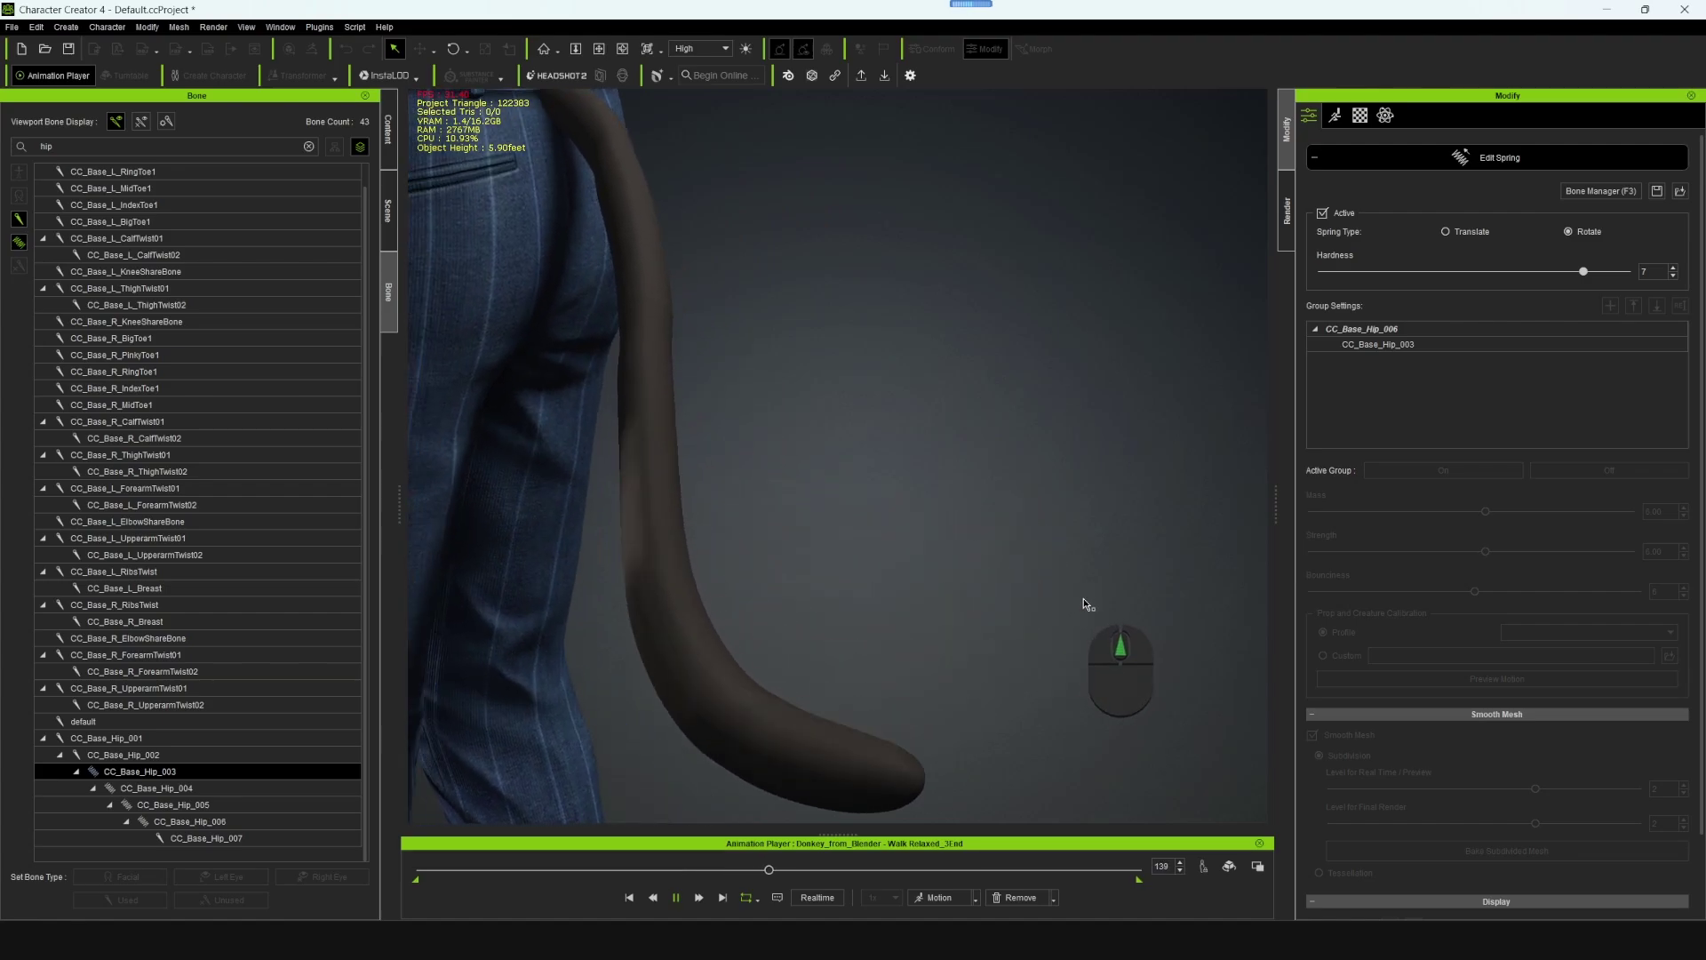
pyautogui.press('space')
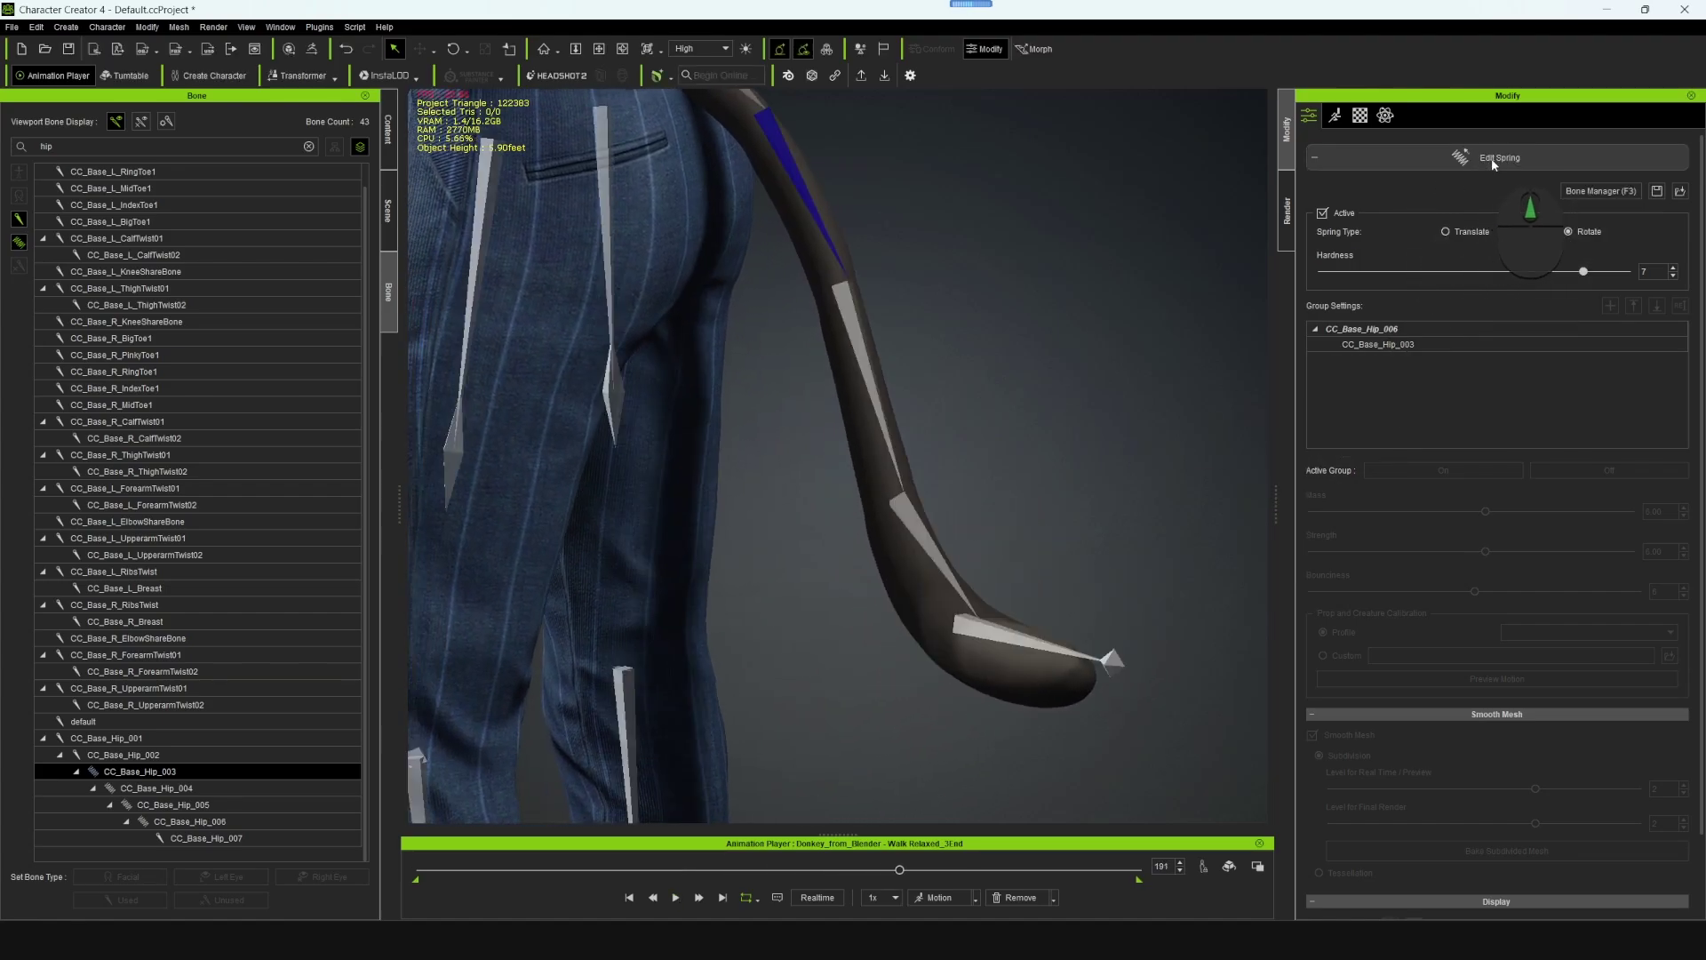
# - Set the mass of the CC_Base_Hip_006 spring group to 3
pyautogui.click(1490, 158)
pyautogui.moveTo(913, 571); pyautogui.dragTo(783, 608)
pyautogui.click(204, 772)
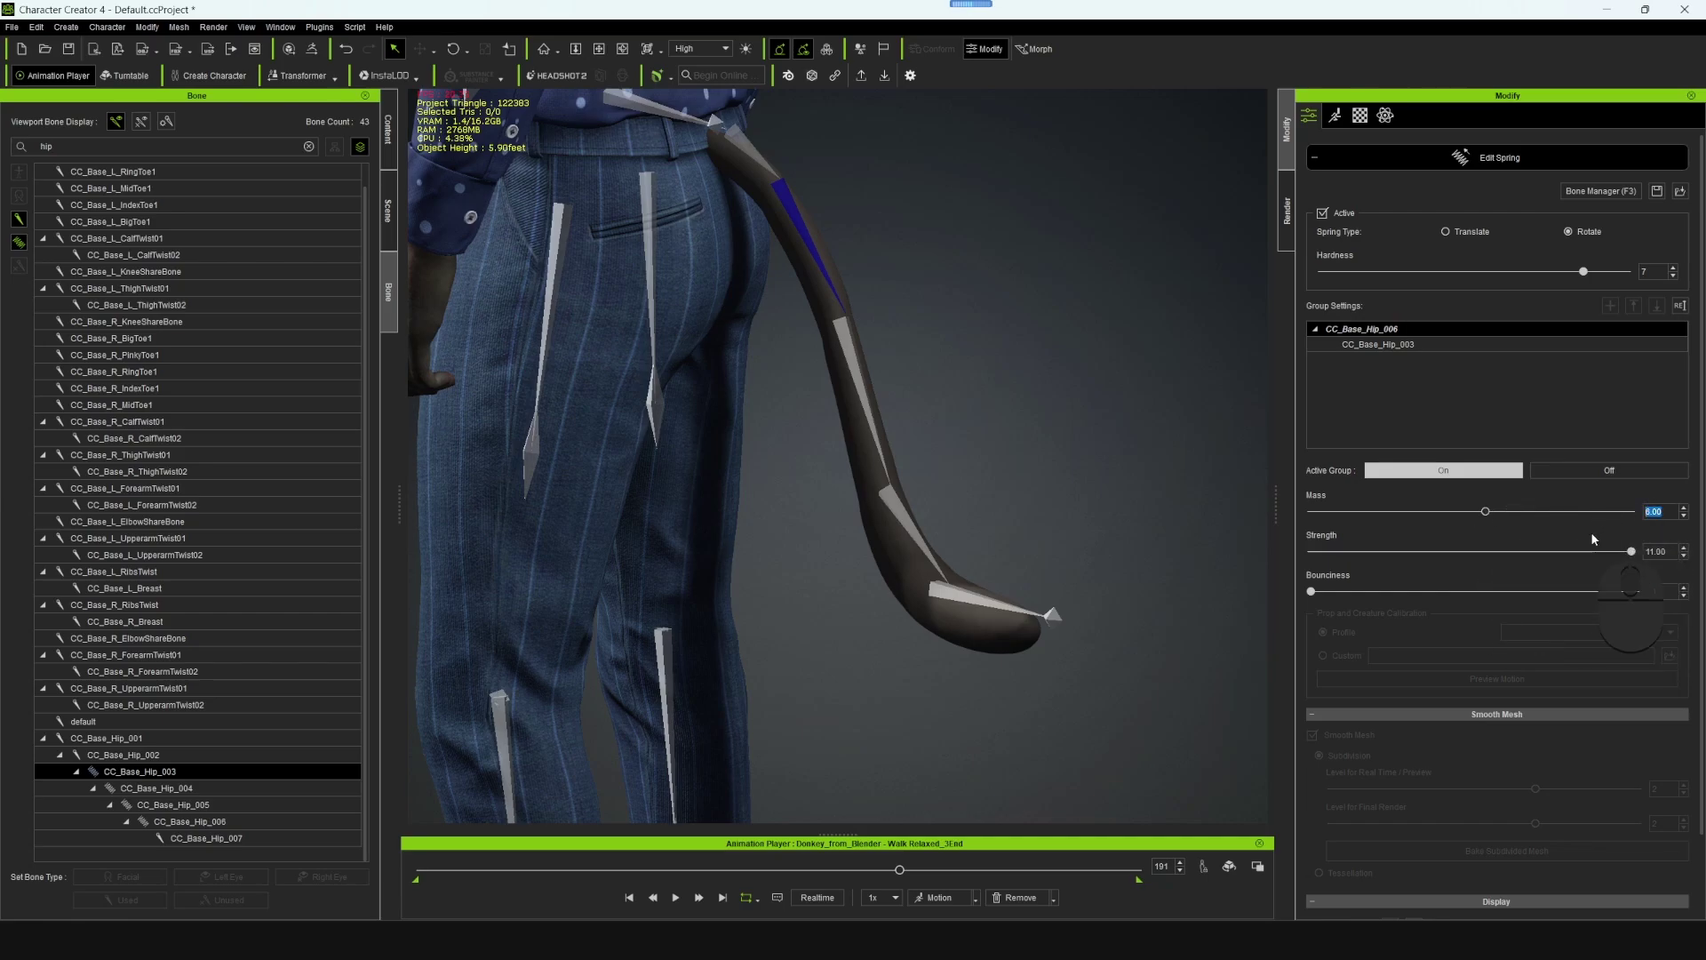
pyautogui.write('3')
pyautogui.press('Return')
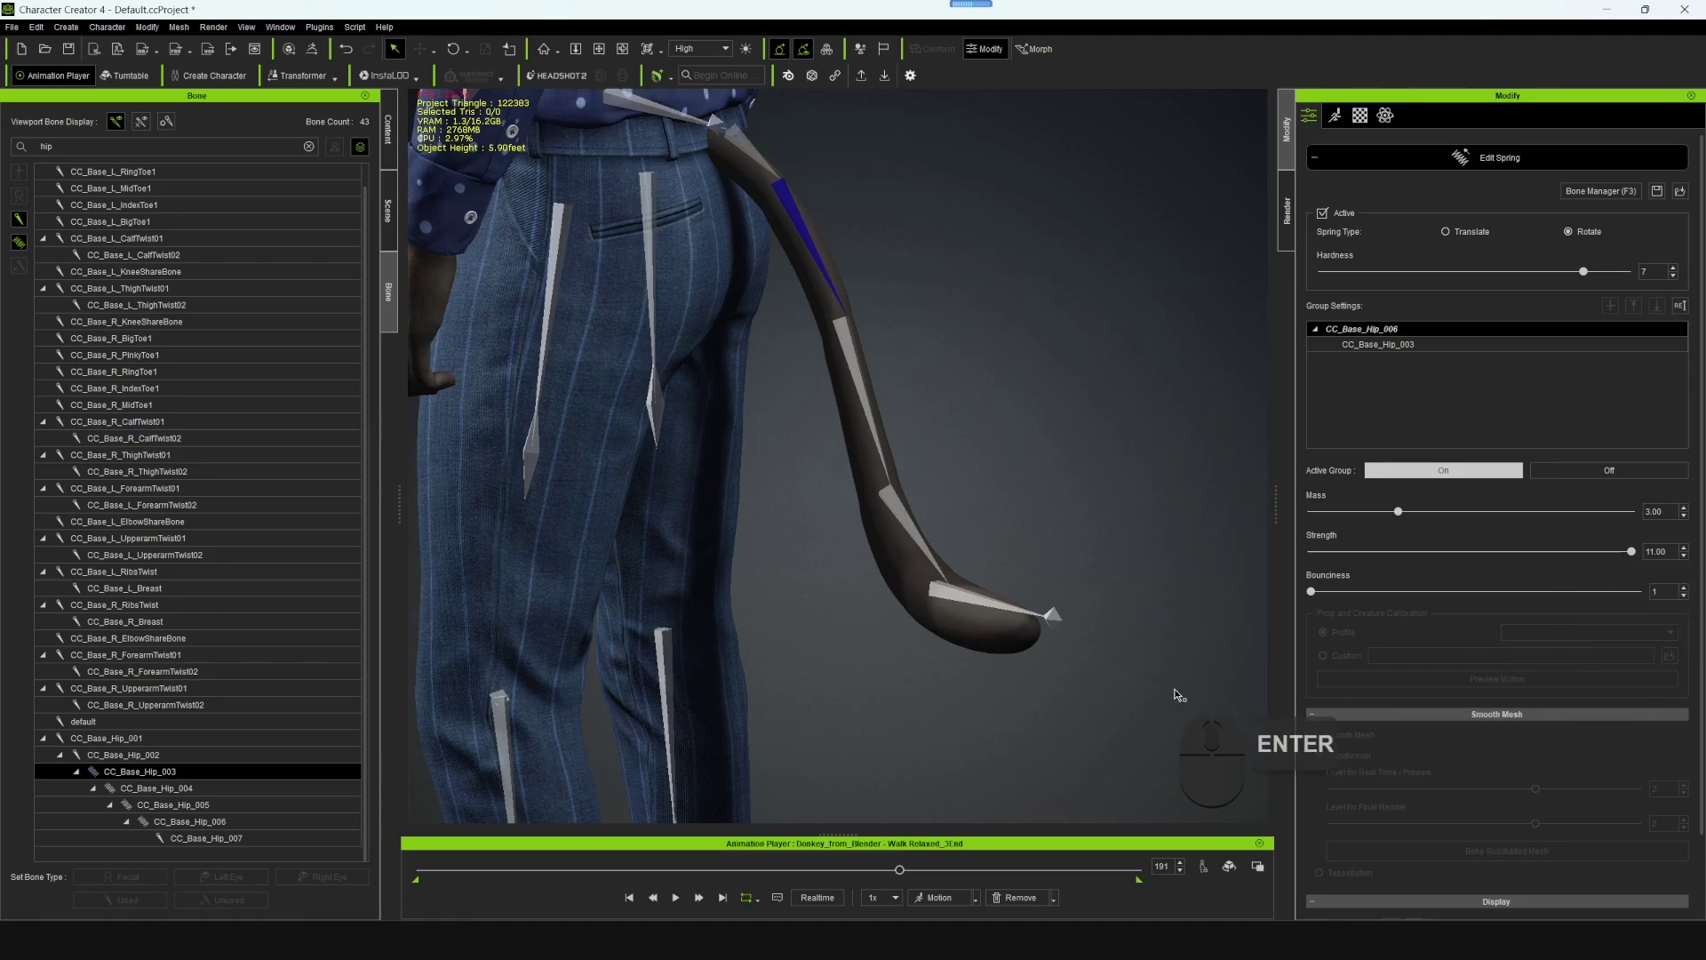
# - Play the walk motion again to examine the tail's swing with the lighter spring mass
pyautogui.click(674, 898)
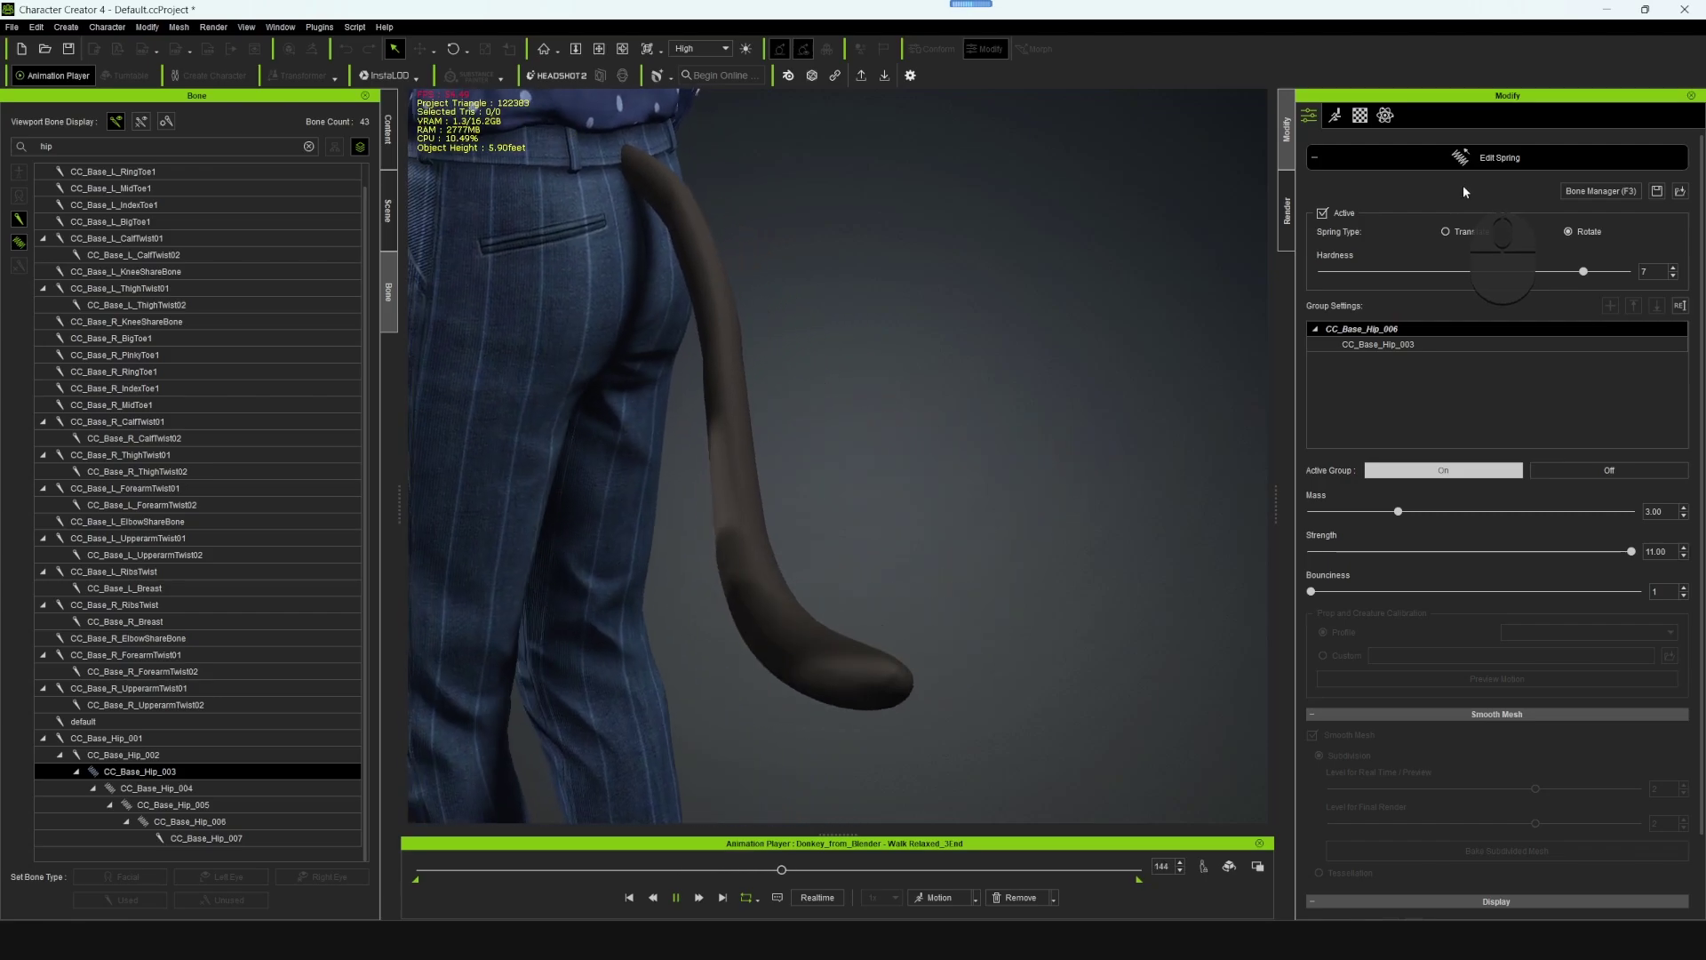
pyautogui.keyDown('alt'); pyautogui.moveTo(1071, 240); pyautogui.dragTo(1260, 483); pyautogui.keyUp('alt')
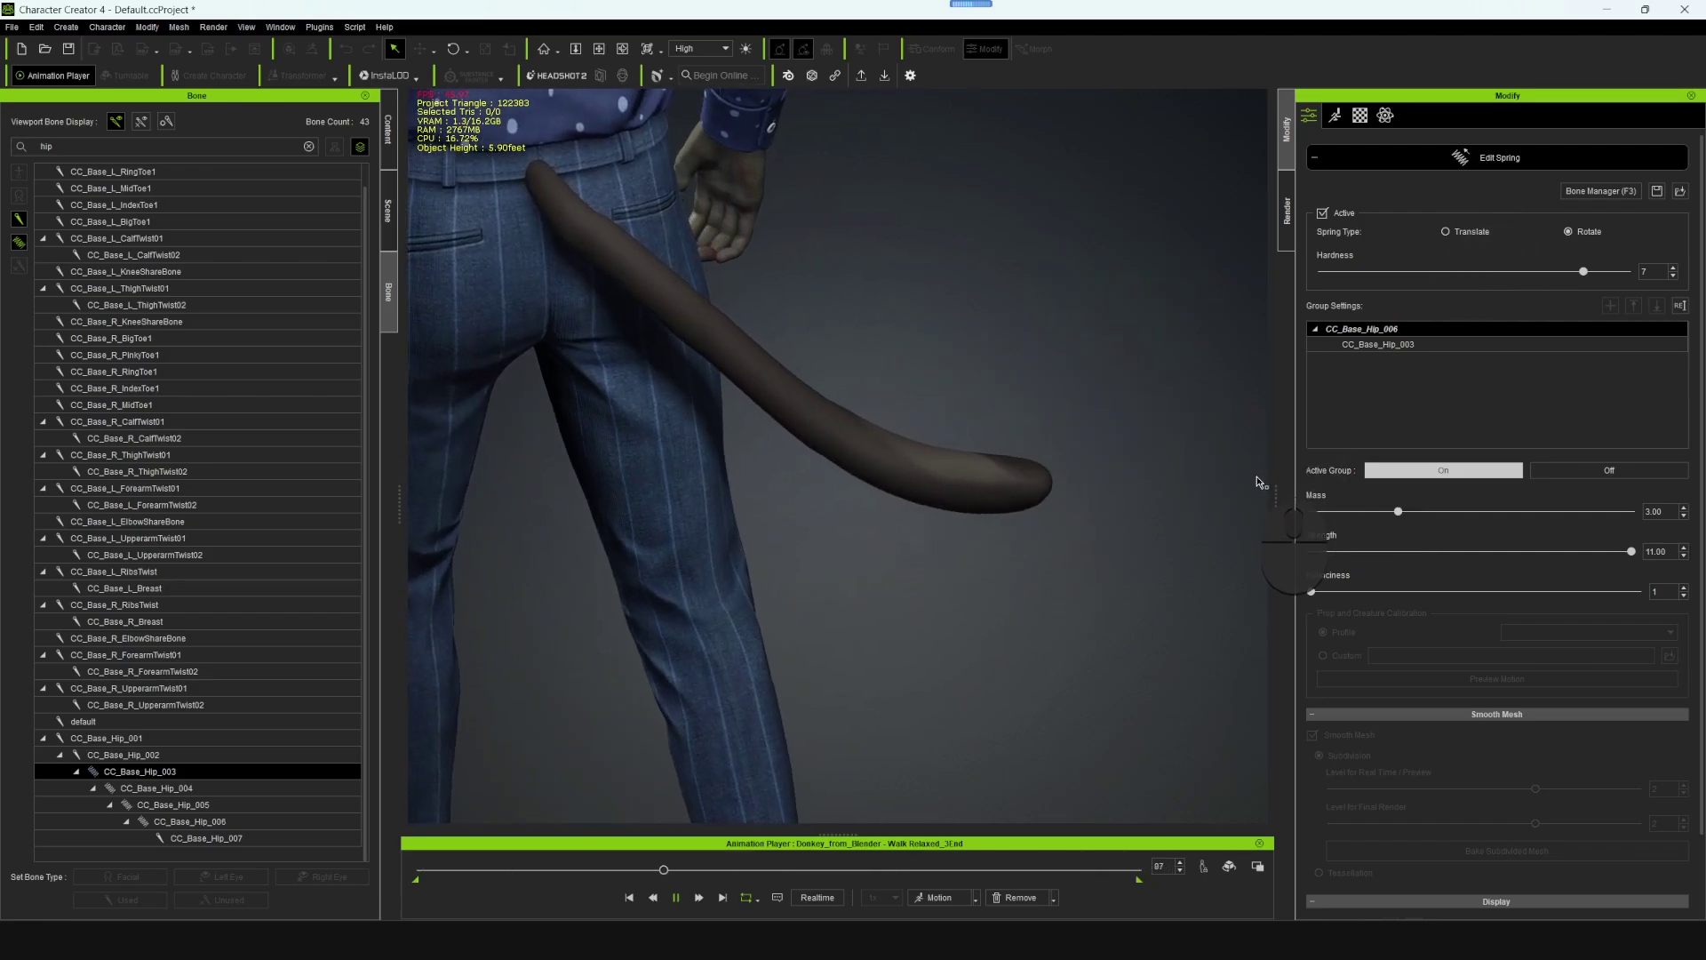
pyautogui.press('space')
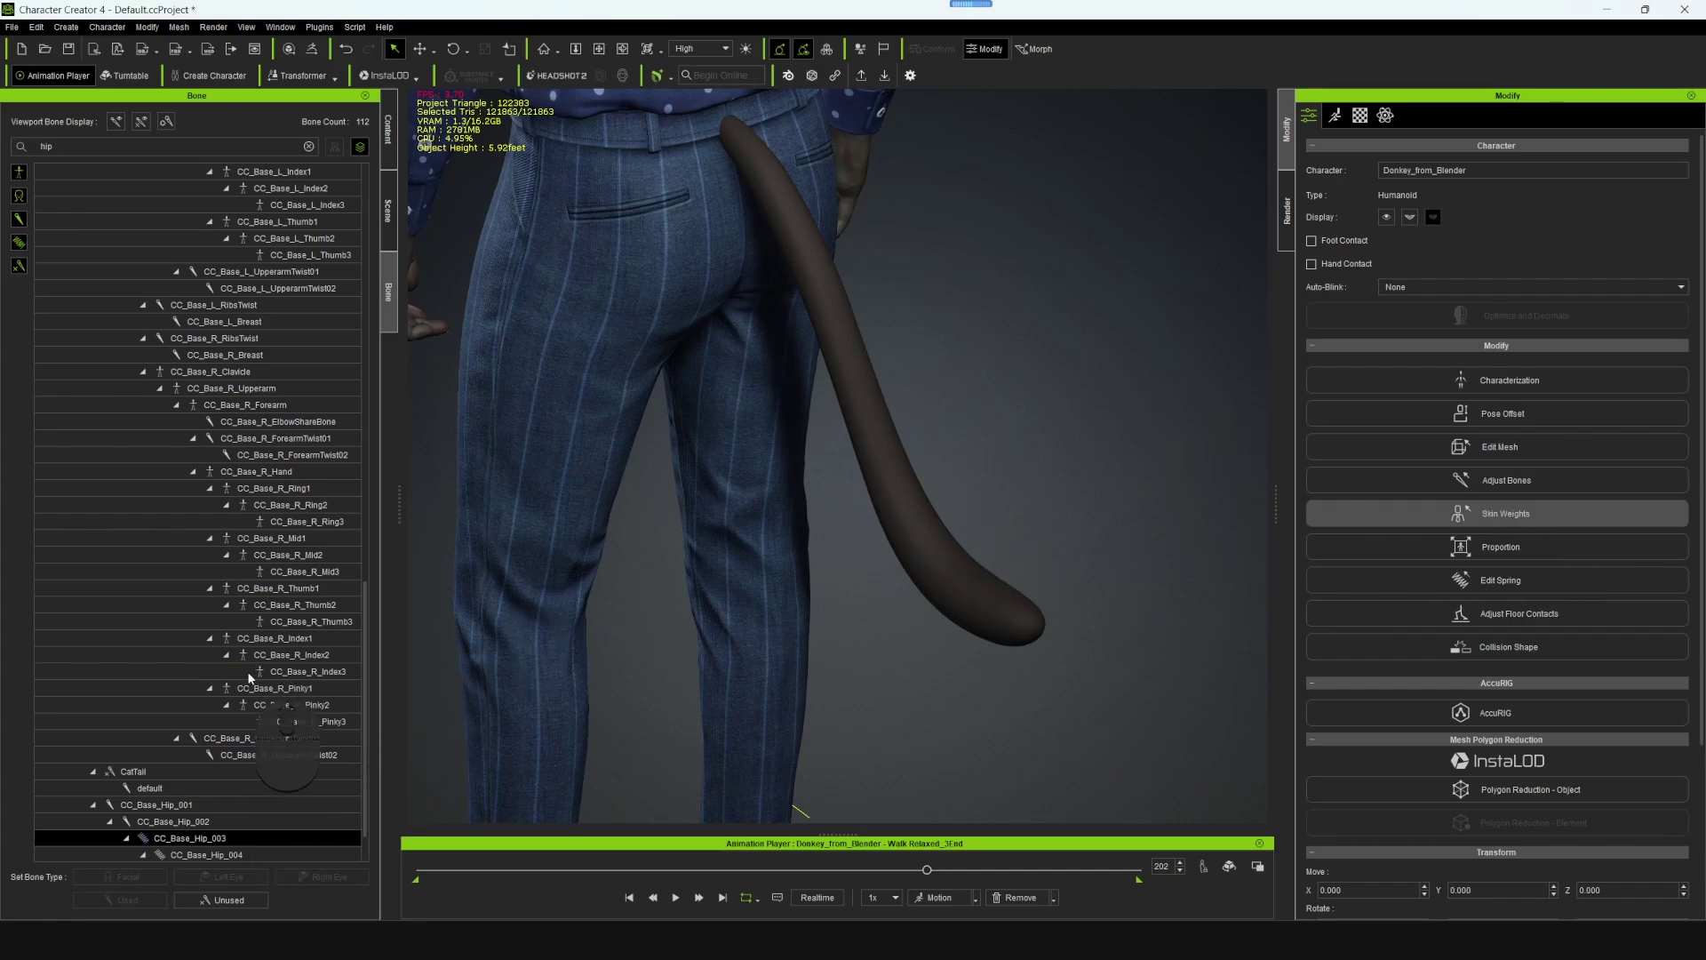
# - Start editing skin weights on the Tail mesh and show the weights of CC_Base_Hip_003
pyautogui.scroll(-5, 244, 689)
pyautogui.scroll(-15, 246, 689)
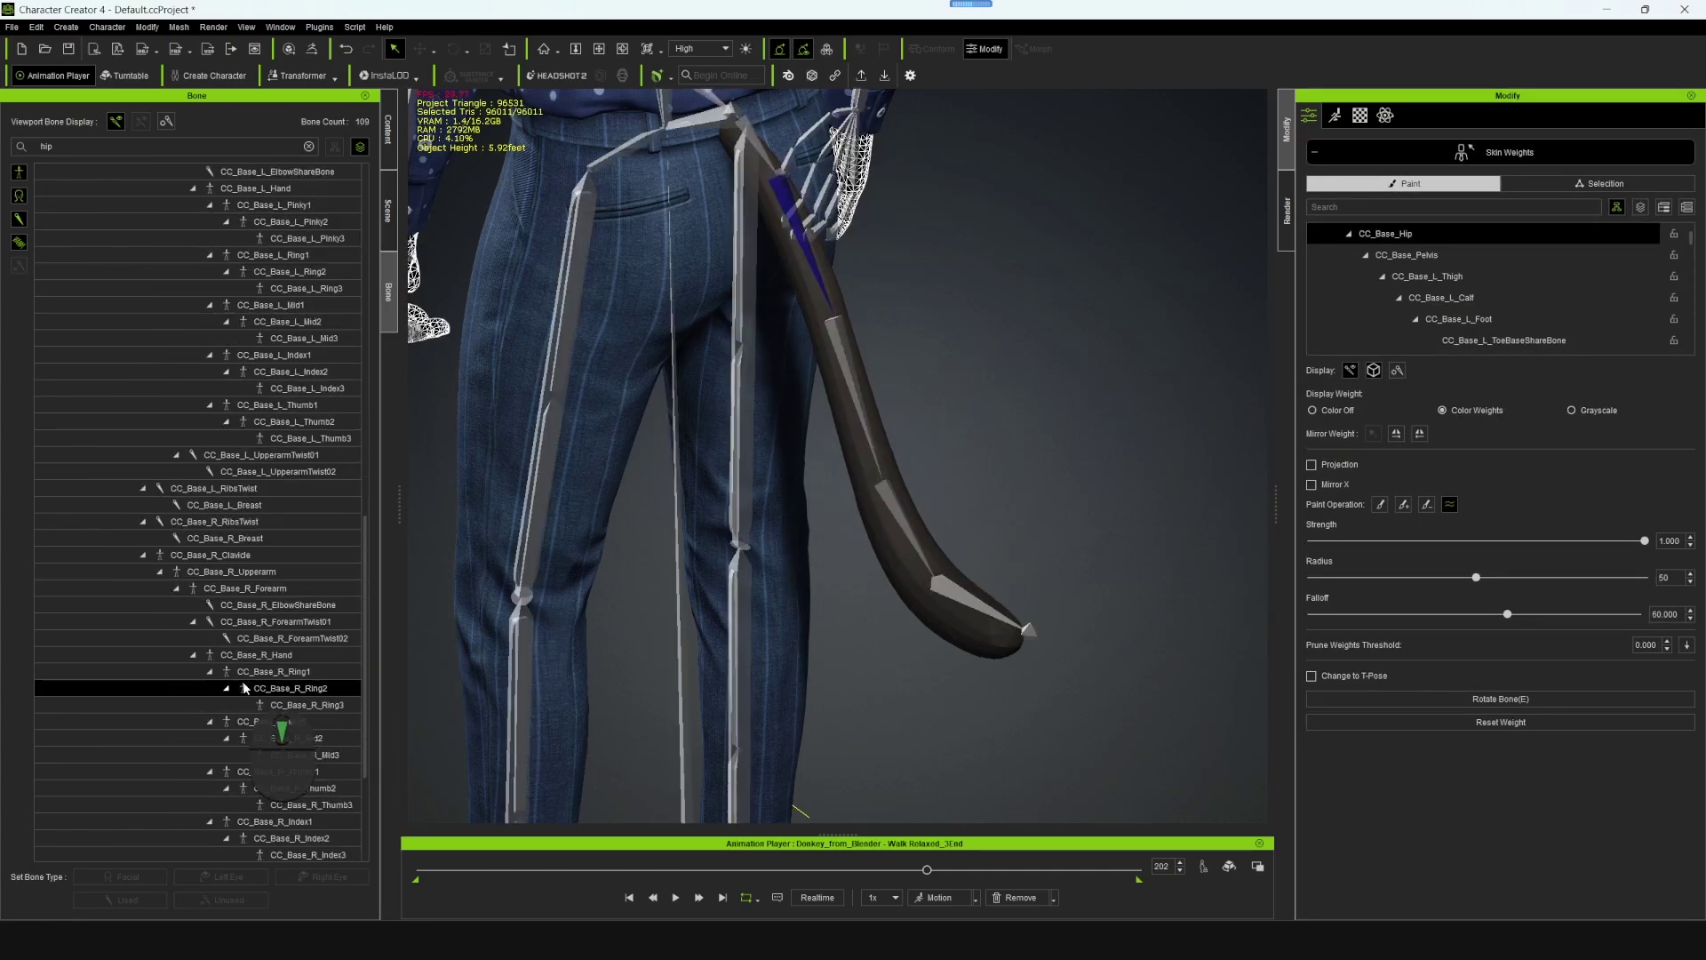
pyautogui.click(202, 772)
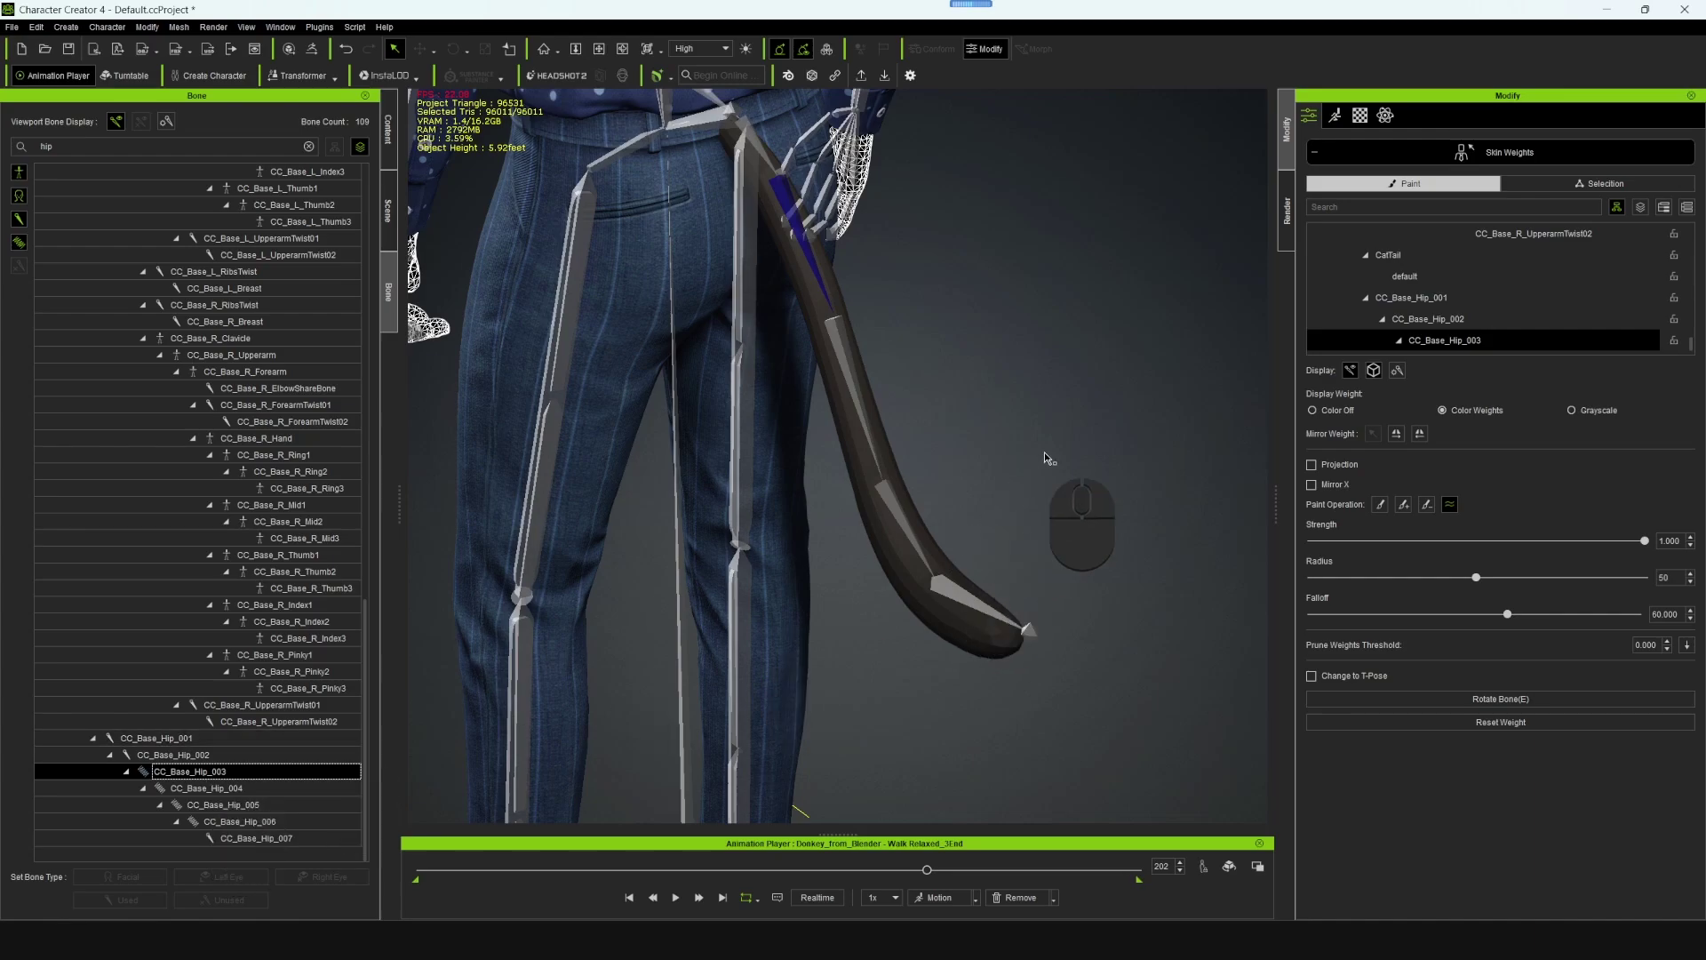
pyautogui.click(388, 209)
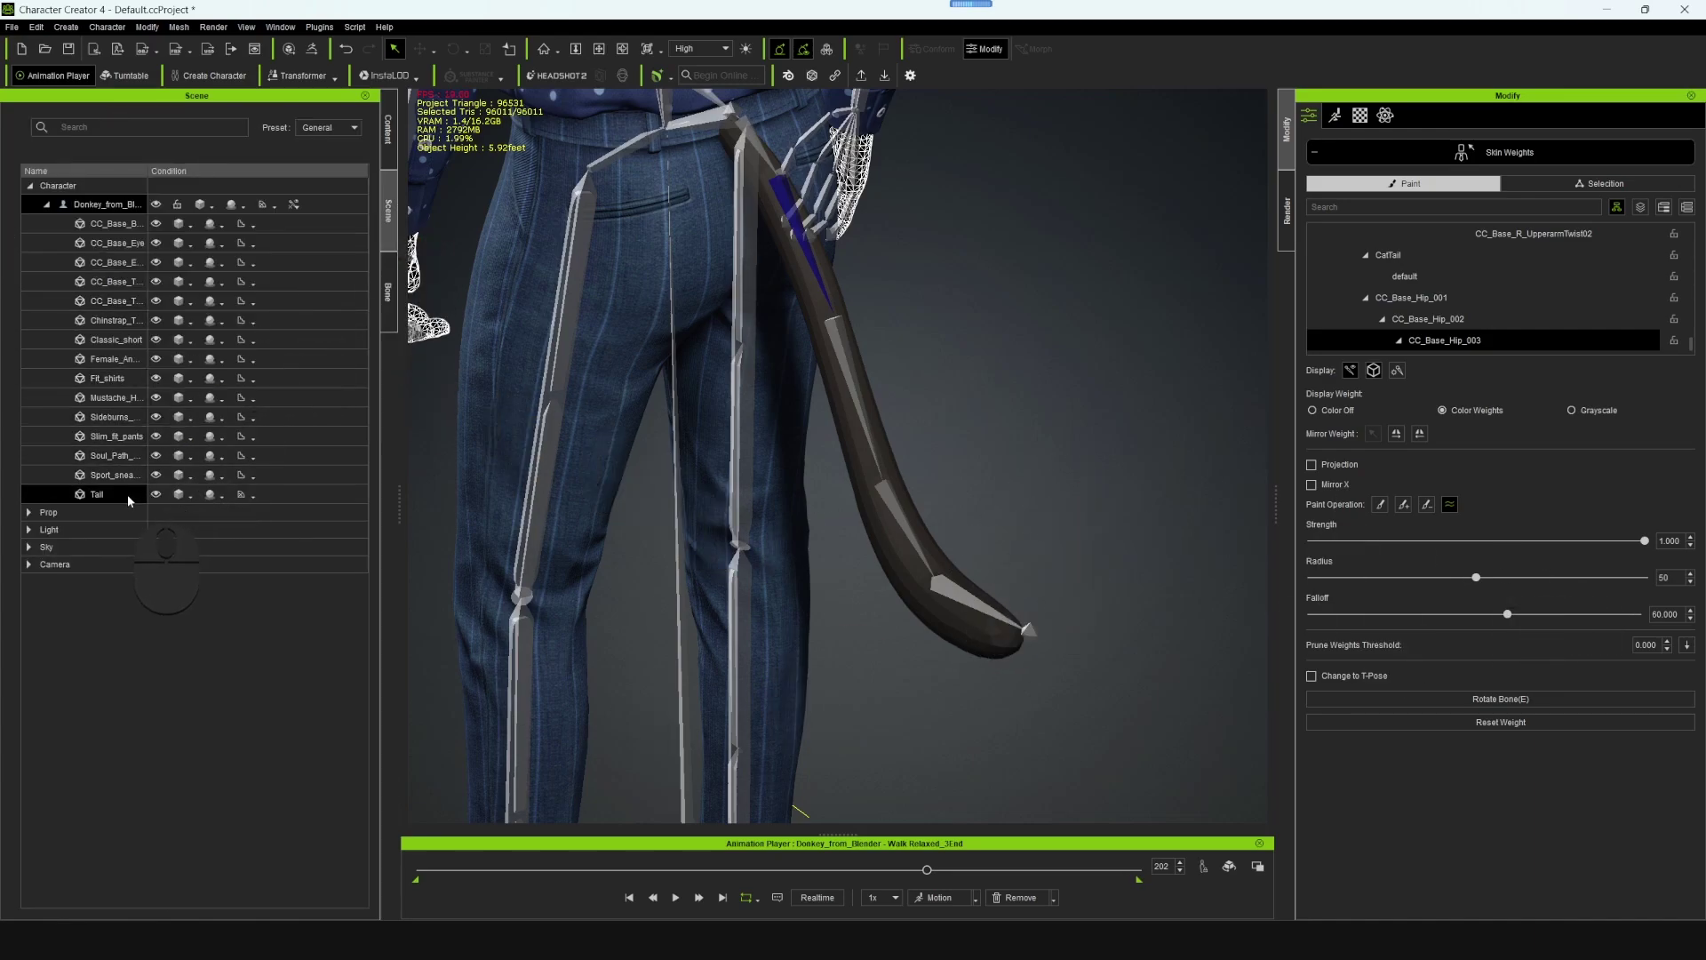
pyautogui.click(393, 302)
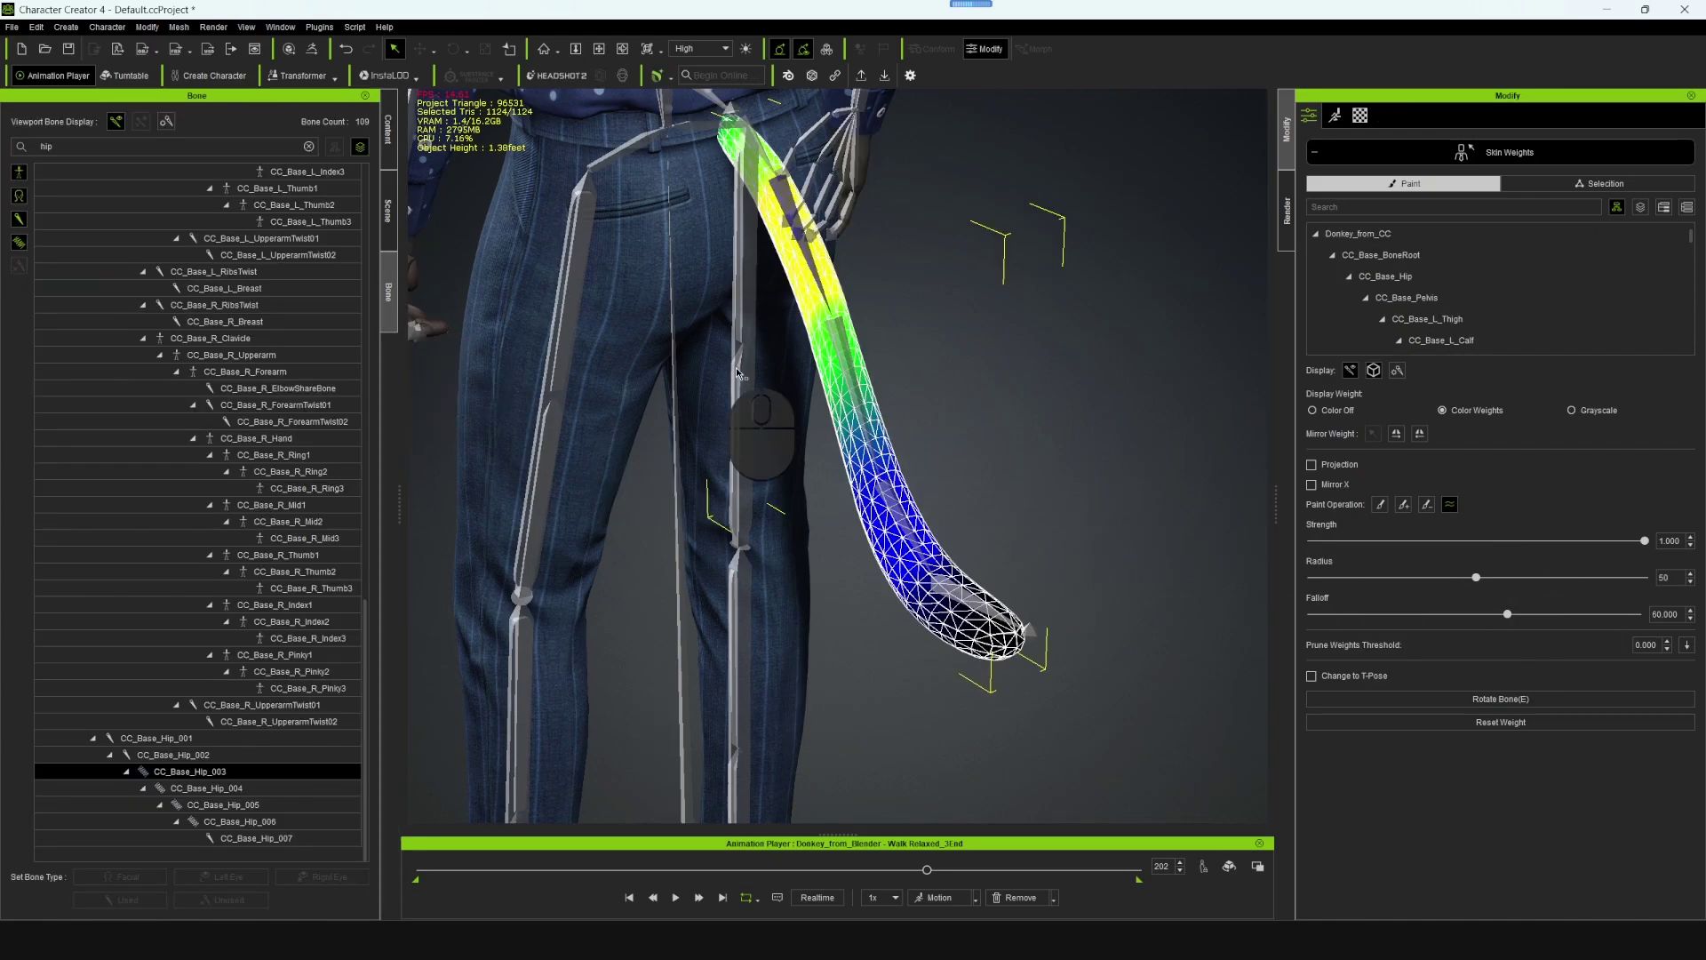
pyautogui.keyDown('alt'); pyautogui.moveTo(757, 370); pyautogui.dragTo(569, 498); pyautogui.keyUp('alt')
pyautogui.click(241, 789)
pyautogui.click(233, 771)
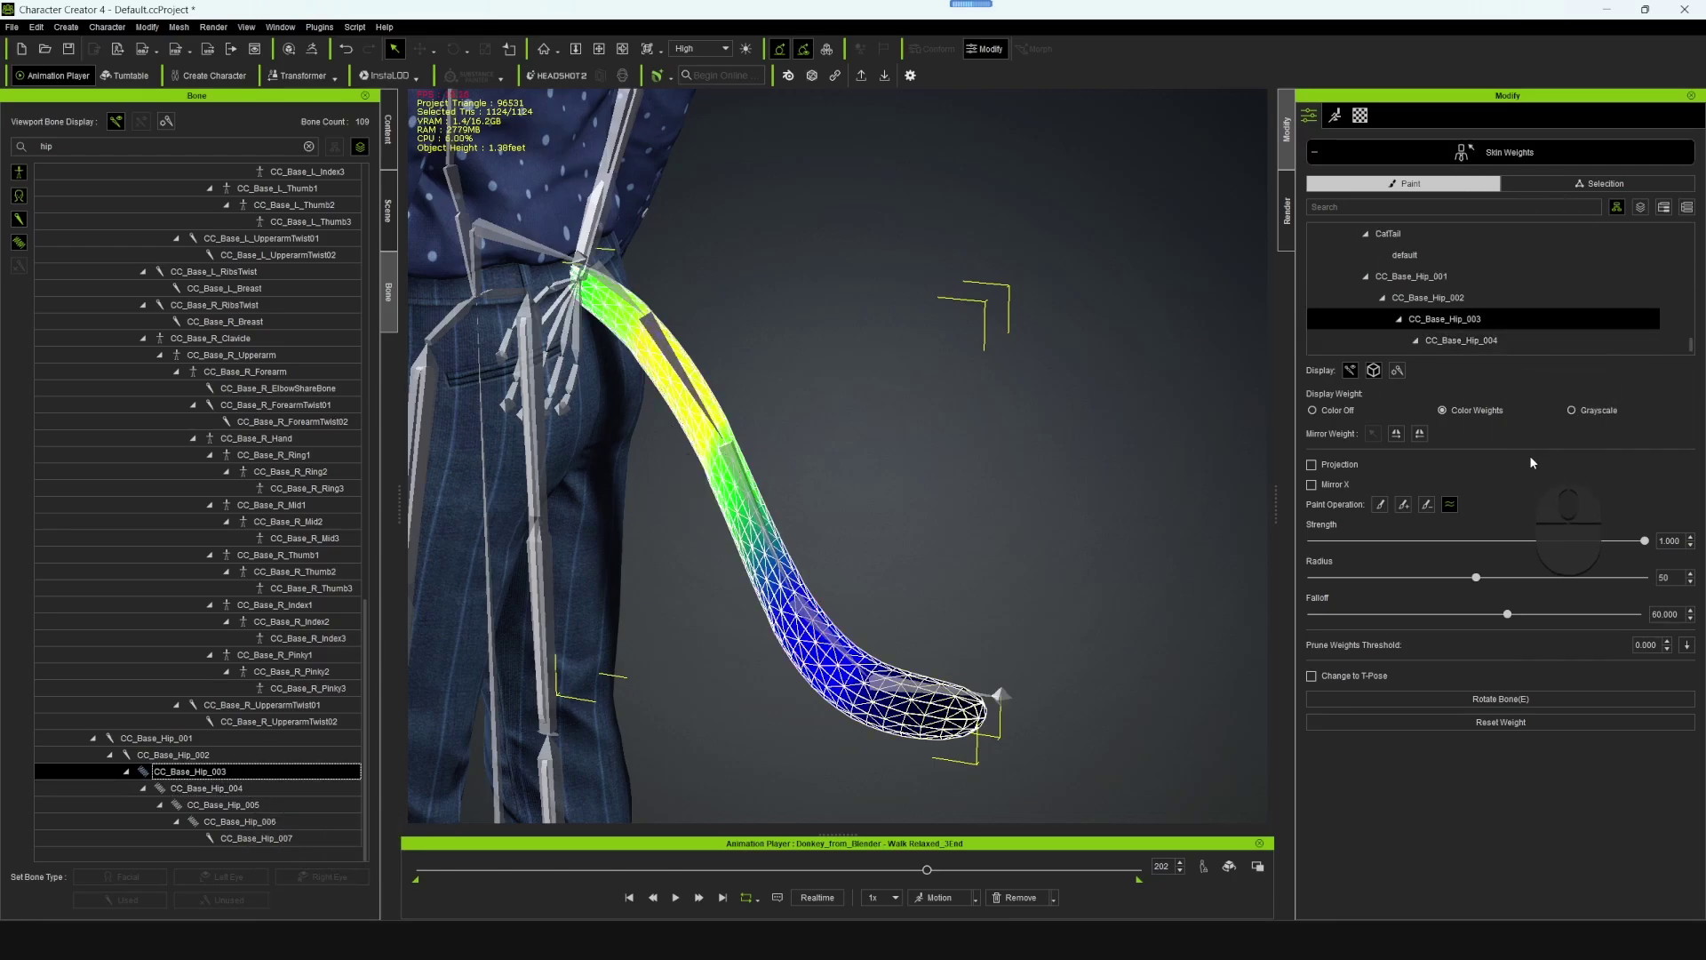
# - Smooth the Tail mesh's skin weights for CC_Base_Hip_003 along the tail, checking the neighbouring CC_Base_Hip_002 weights
pyautogui.moveTo(659, 355)
pyautogui.mouseDown()
pyautogui.moveTo(880, 711)
pyautogui.moveTo(711, 544)
pyautogui.mouseUp()
pyautogui.moveTo(791, 436)
pyautogui.keyDown('alt'); pyautogui.mouseDown(button='right')
pyautogui.moveTo(844, 366)
pyautogui.moveTo(706, 391)
pyautogui.mouseUp(button='right'); pyautogui.keyUp('alt')
pyautogui.moveTo(711, 391)
pyautogui.mouseDown()
pyautogui.moveTo(946, 664)
pyautogui.moveTo(1013, 649)
pyautogui.mouseUp()
pyautogui.moveTo(1088, 626)
pyautogui.keyDown('alt'); pyautogui.mouseDown(button='right')
pyautogui.moveTo(1044, 585)
pyautogui.moveTo(915, 587)
pyautogui.mouseUp(button='right'); pyautogui.keyUp('alt')
pyautogui.press('Down')
pyautogui.click(198, 770)
pyautogui.click(197, 754)
pyautogui.keyDown('alt'); pyautogui.moveTo(788, 616); pyautogui.dragTo(857, 534); pyautogui.keyUp('alt')
pyautogui.click(197, 771)
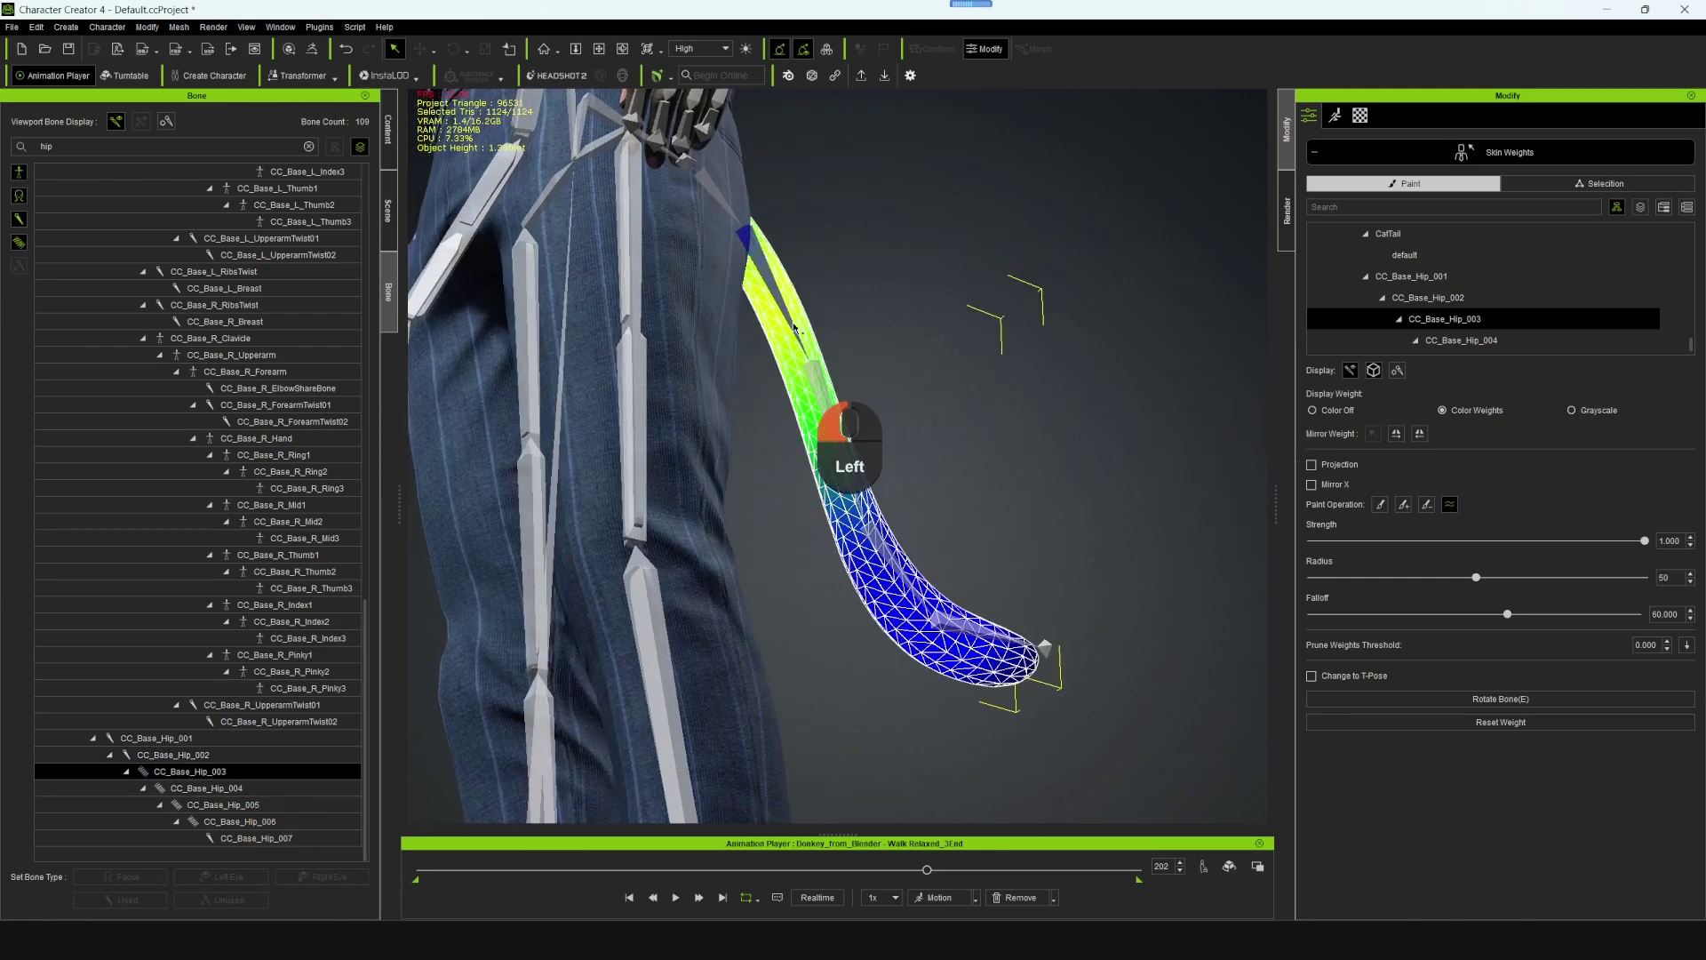
# - Go through the tail's skin weights for CC_Base_Hip_004 to CC_Base_Hip_007, smoothing them along the tail
pyautogui.click(206, 788)
pyautogui.keyDown('alt'); pyautogui.moveTo(1034, 442); pyautogui.dragTo(747, 346); pyautogui.keyUp('alt')
pyautogui.click(333, 804)
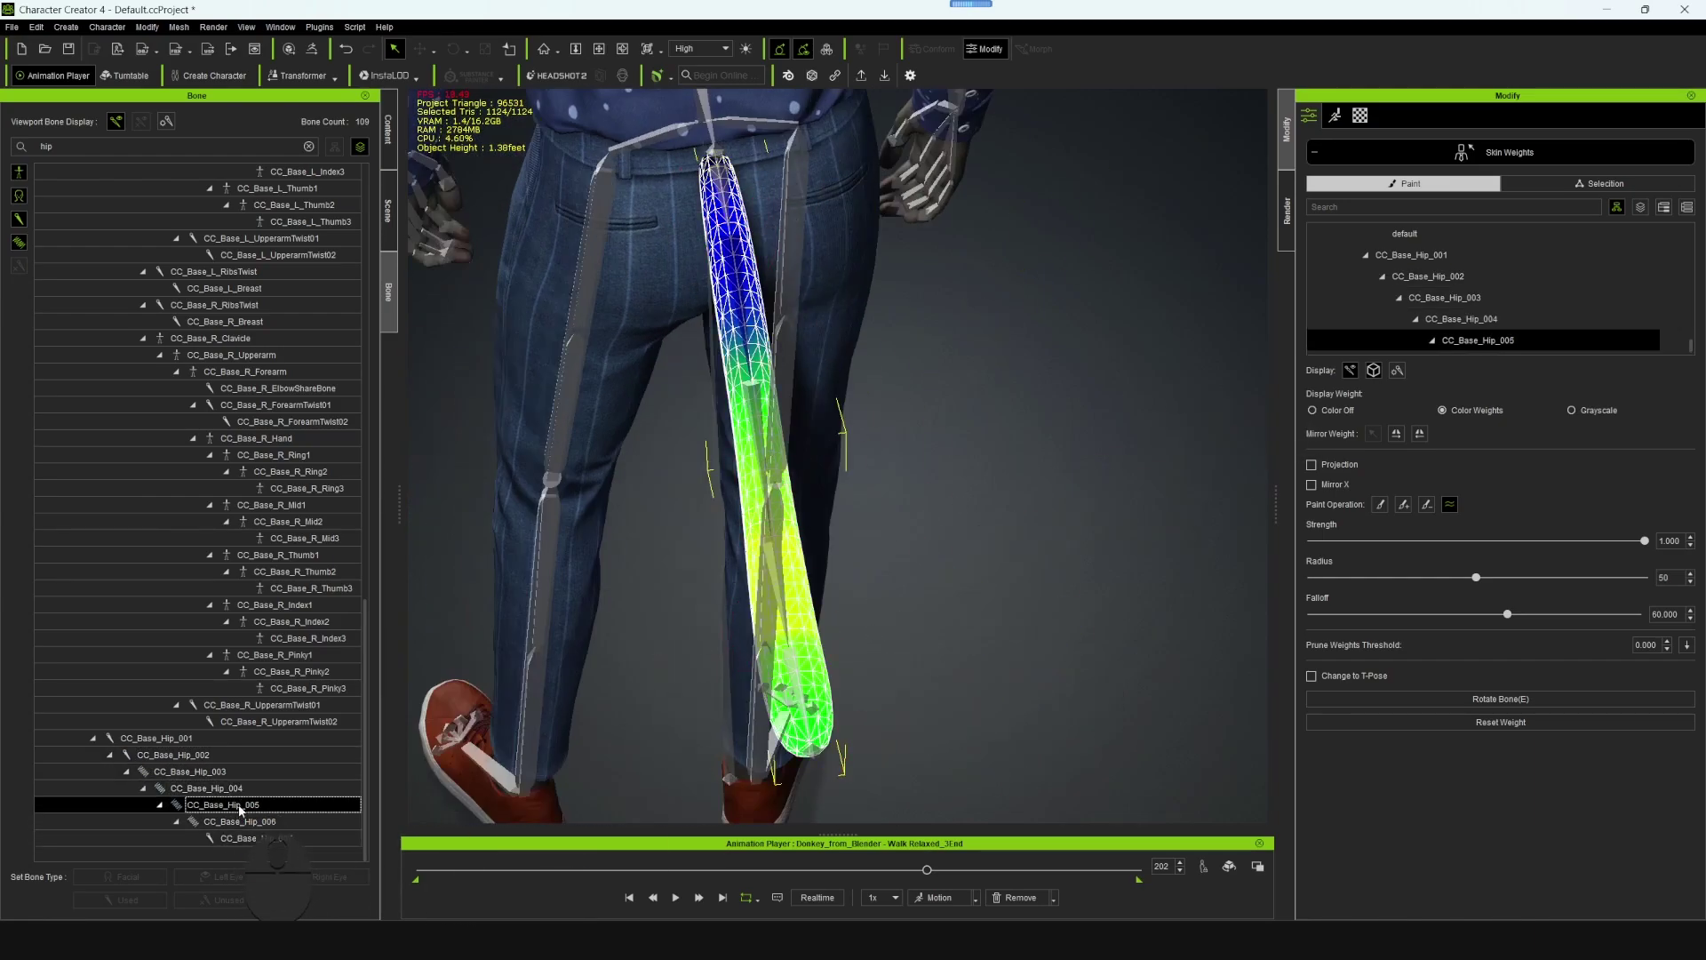
pyautogui.moveTo(708, 459); pyautogui.dragTo(997, 625)
pyautogui.click(200, 821)
pyautogui.moveTo(922, 542)
pyautogui.mouseDown()
pyautogui.moveTo(723, 142)
pyautogui.moveTo(885, 456)
pyautogui.mouseUp()
pyautogui.moveTo(885, 456)
pyautogui.keyDown('alt'); pyautogui.mouseDown(button='right')
pyautogui.moveTo(396, 797)
pyautogui.moveTo(437, 782)
pyautogui.mouseUp(button='right'); pyautogui.keyUp('alt')
pyautogui.click(333, 837)
pyautogui.moveTo(765, 611)
pyautogui.mouseDown()
pyautogui.moveTo(708, 460)
pyautogui.moveTo(962, 517)
pyautogui.mouseUp()
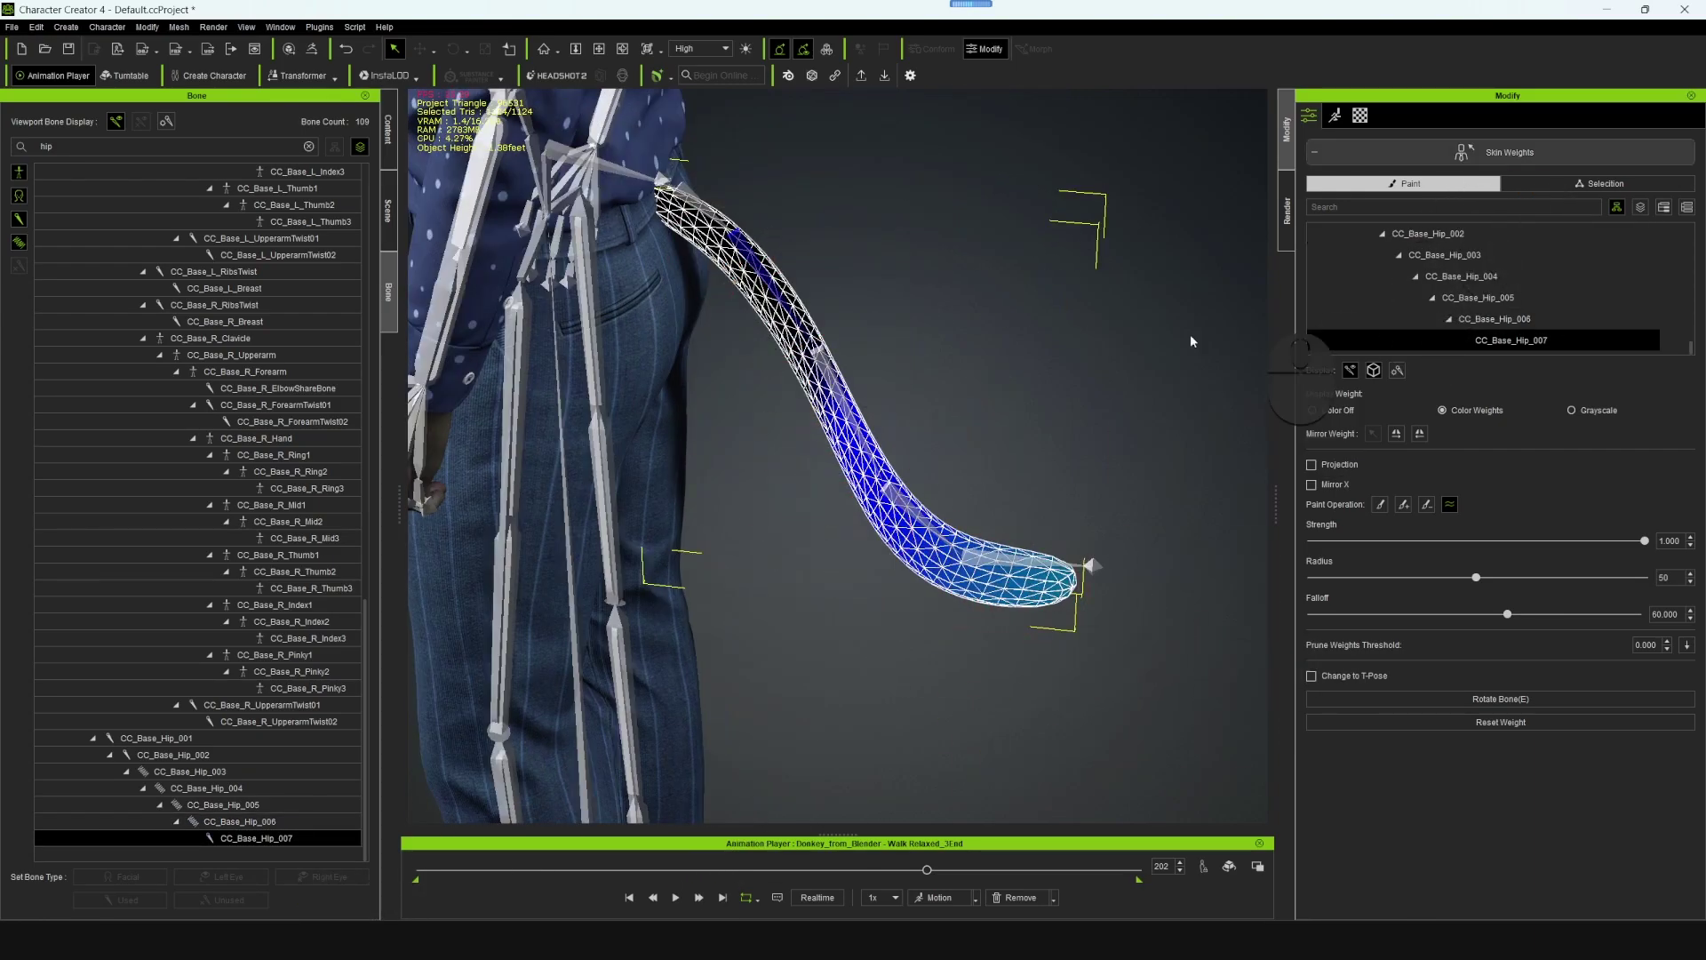
# - Finish the skin weight editing and play the walk motion to examine the tail's bending from several angles
pyautogui.scroll(-4, 856, 487)
pyautogui.keyDown('alt'); pyautogui.moveTo(914, 549); pyautogui.dragTo(870, 596); pyautogui.keyUp('alt')
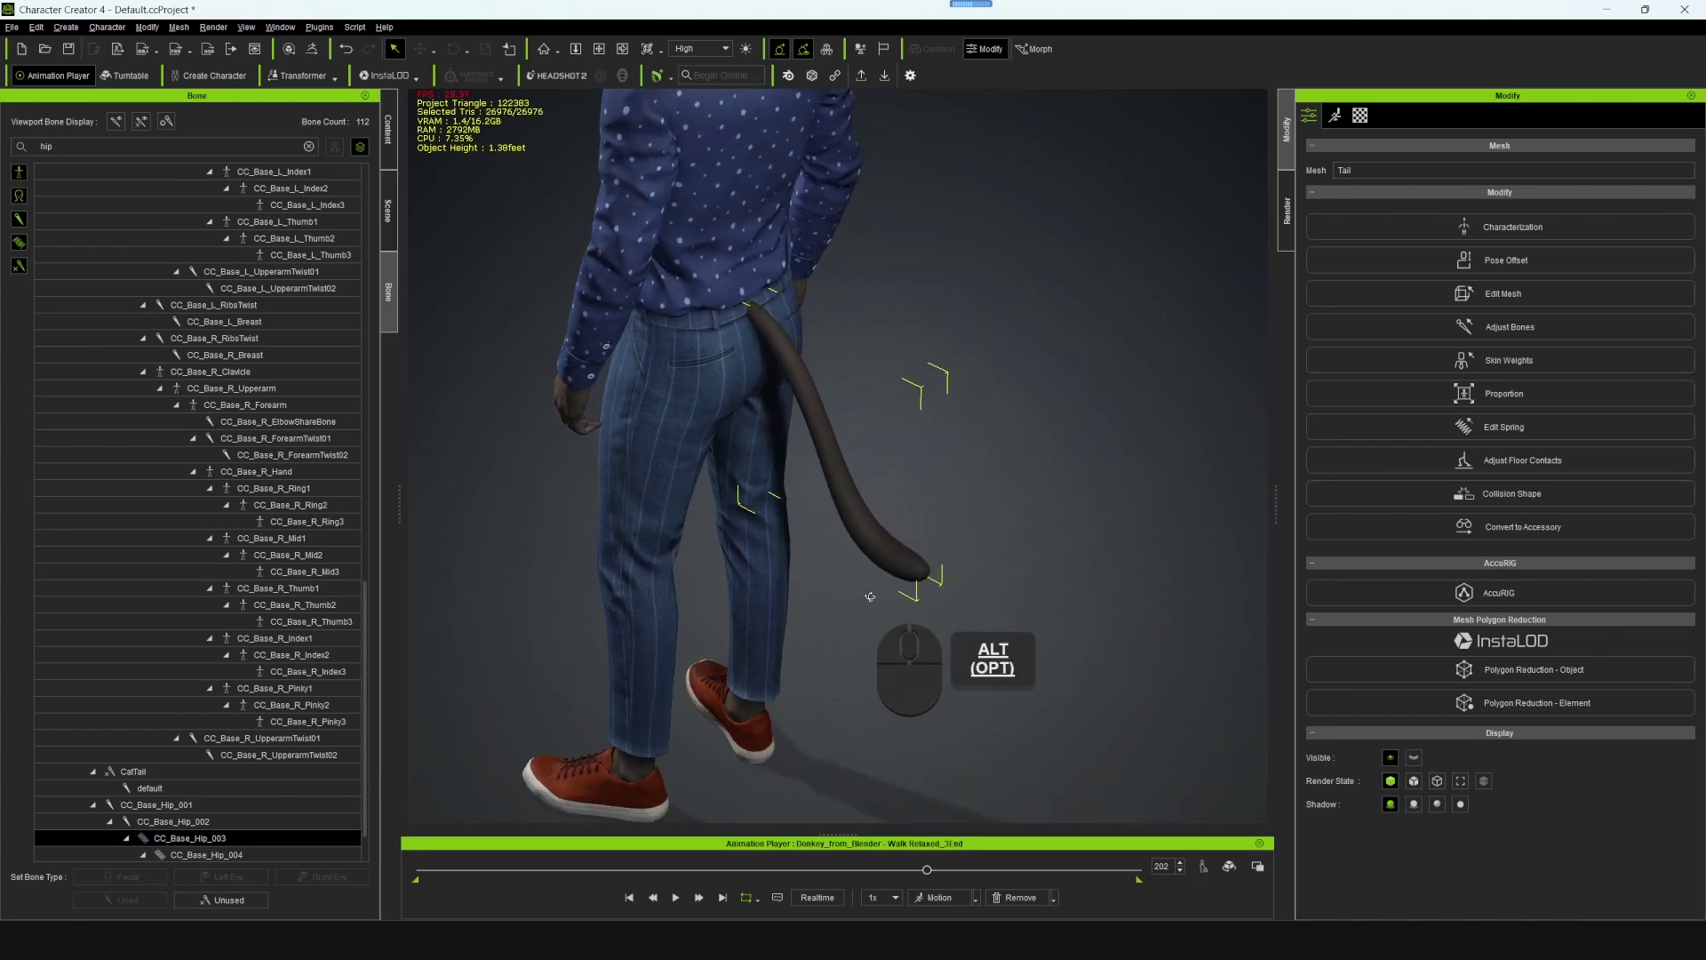
pyautogui.press('space')
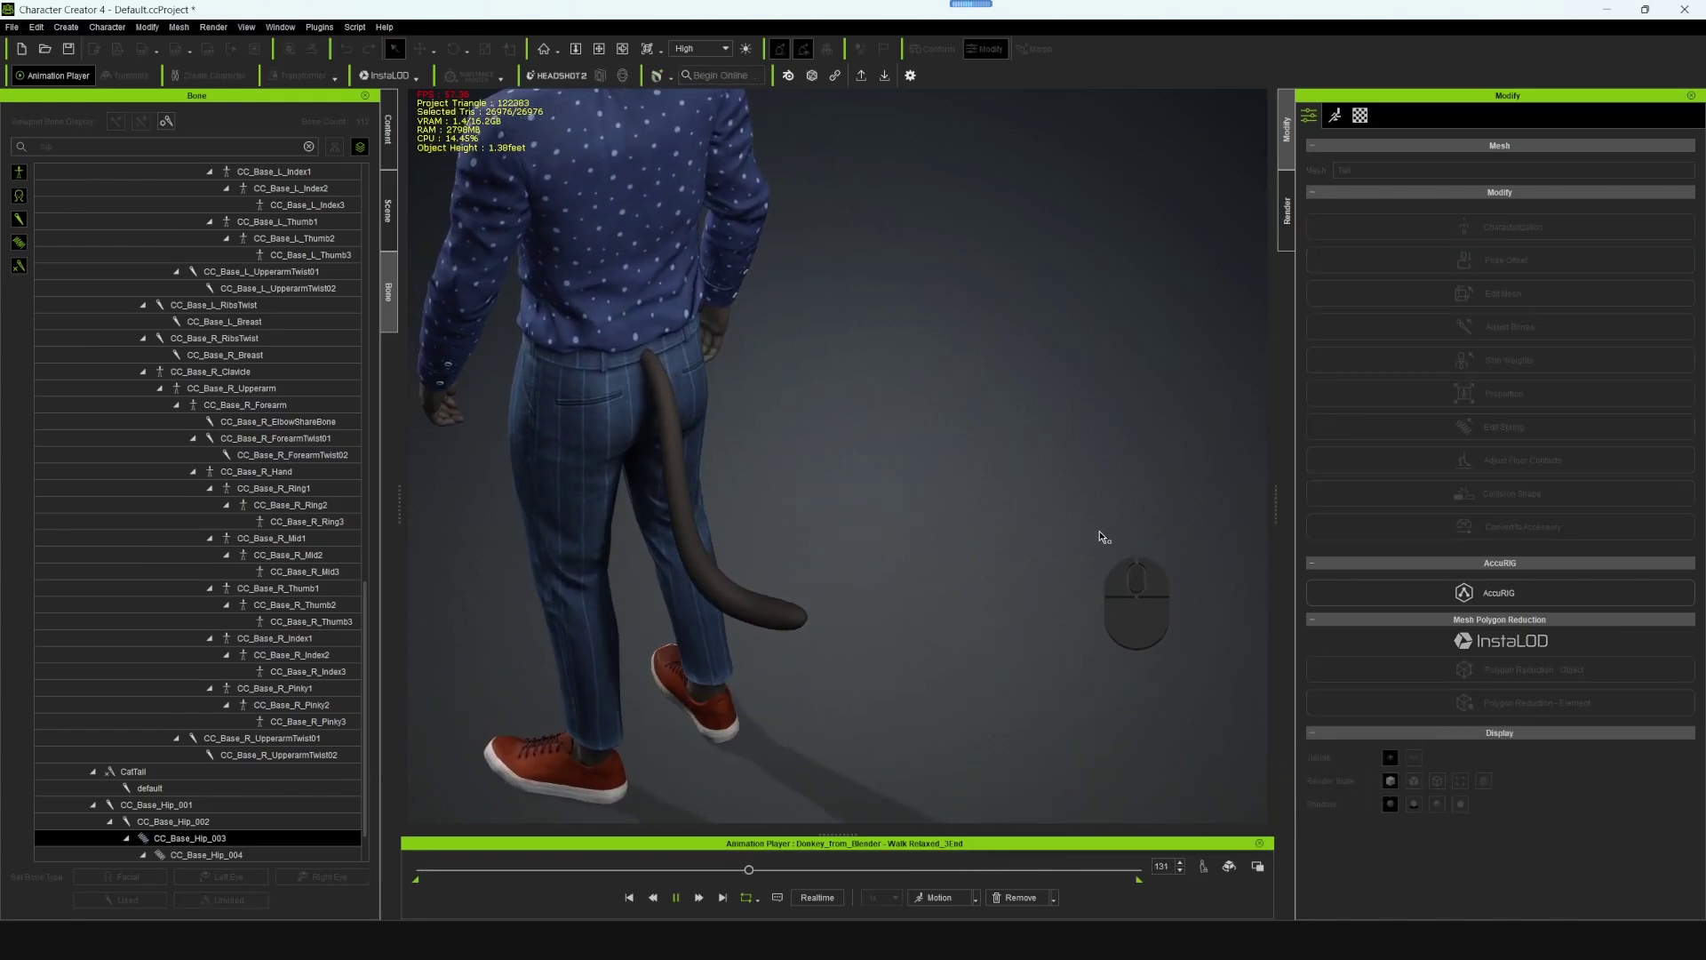
pyautogui.keyDown('alt'); pyautogui.moveTo(941, 648); pyautogui.dragTo(1098, 760); pyautogui.keyUp('alt')
pyautogui.keyDown('alt'); pyautogui.scroll(3, 820, 613); pyautogui.keyUp('alt')
pyautogui.keyDown('alt'); pyautogui.scroll(-3, 1098, 759); pyautogui.keyUp('alt')
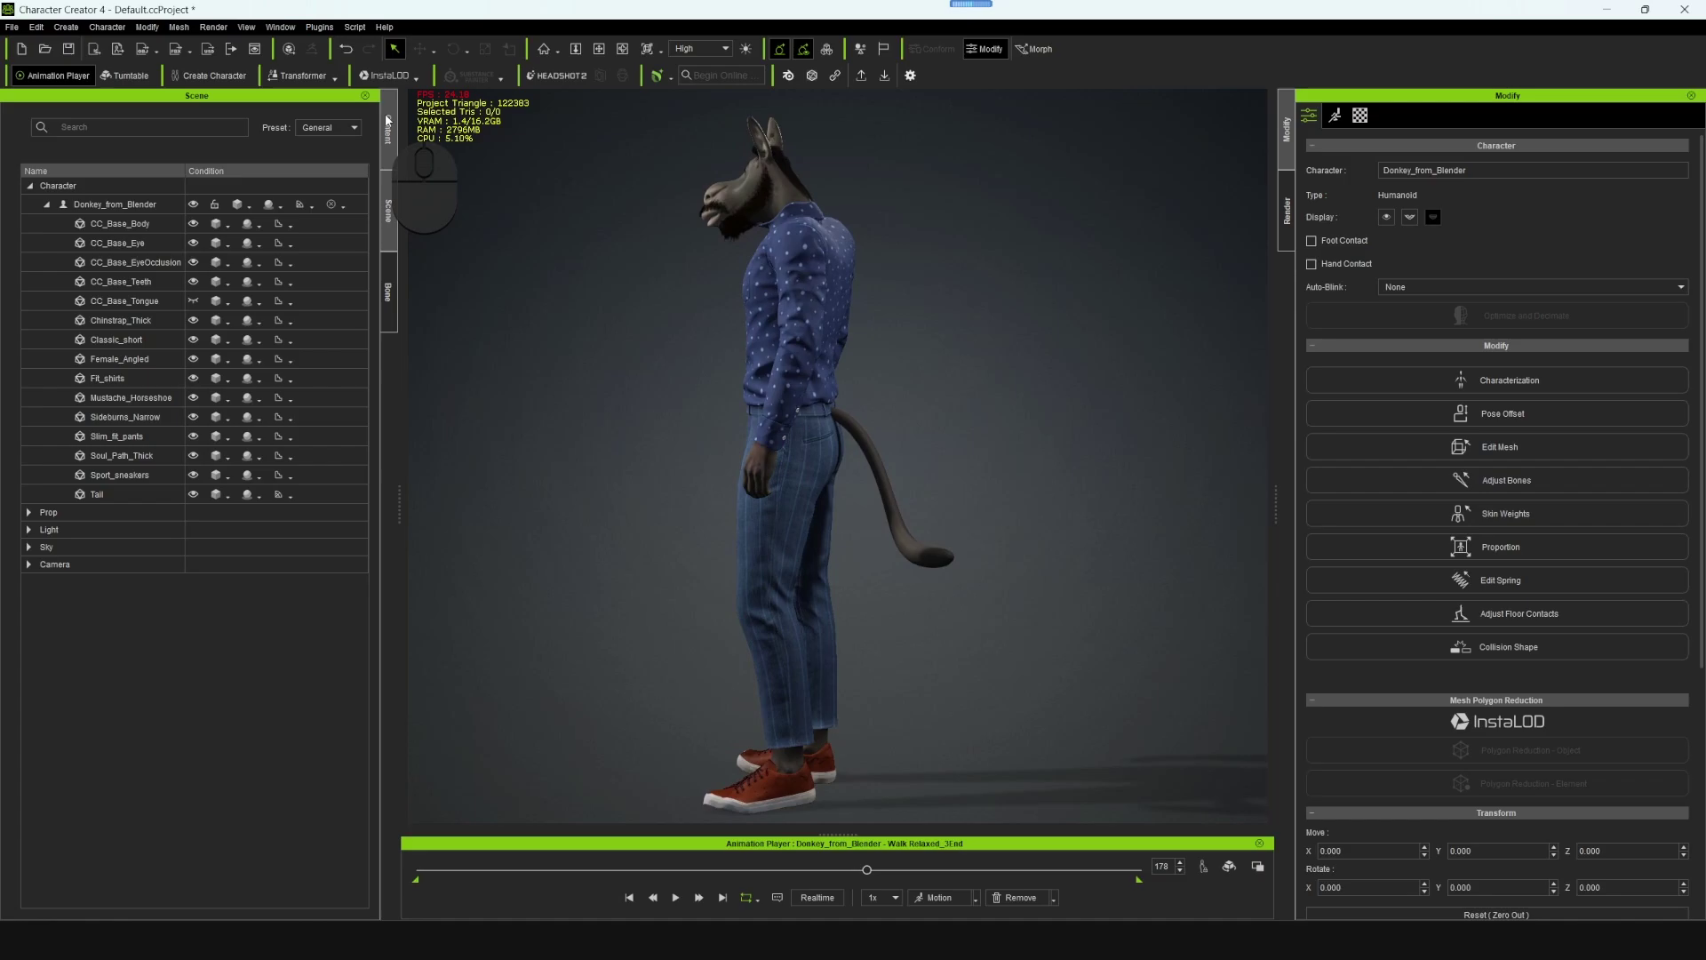
# - Search the Animation content for "dance" and apply the Aerobic Dance motion to the donkey
pyautogui.click(388, 120)
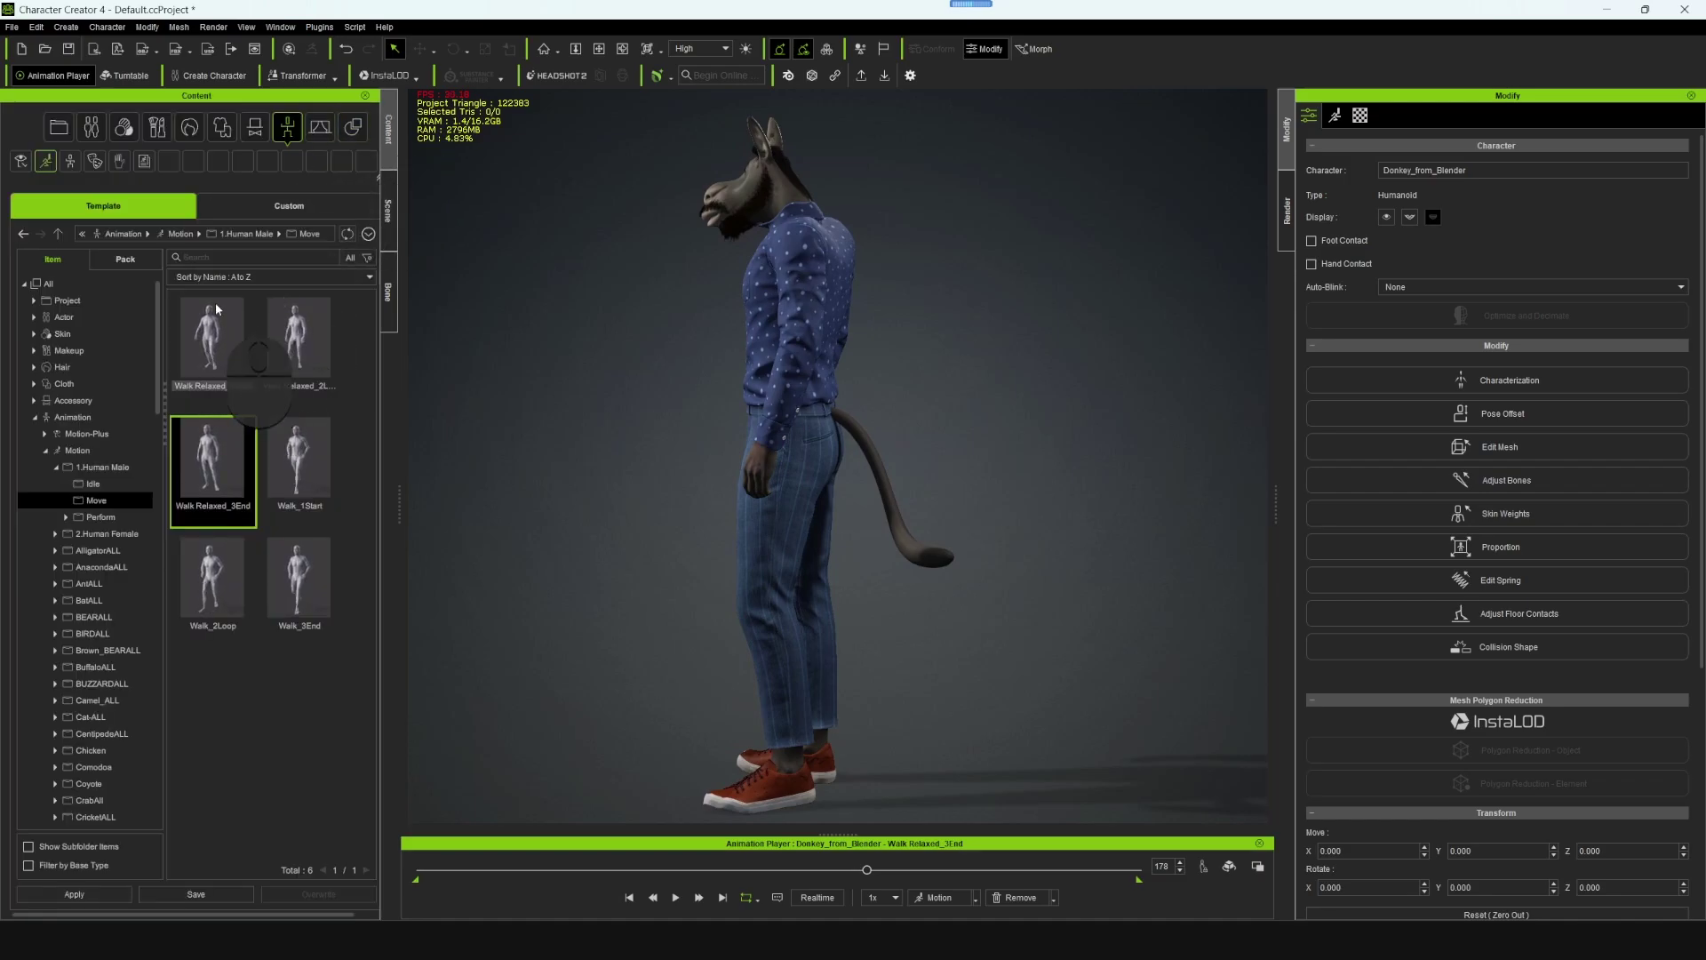
pyautogui.click(72, 417)
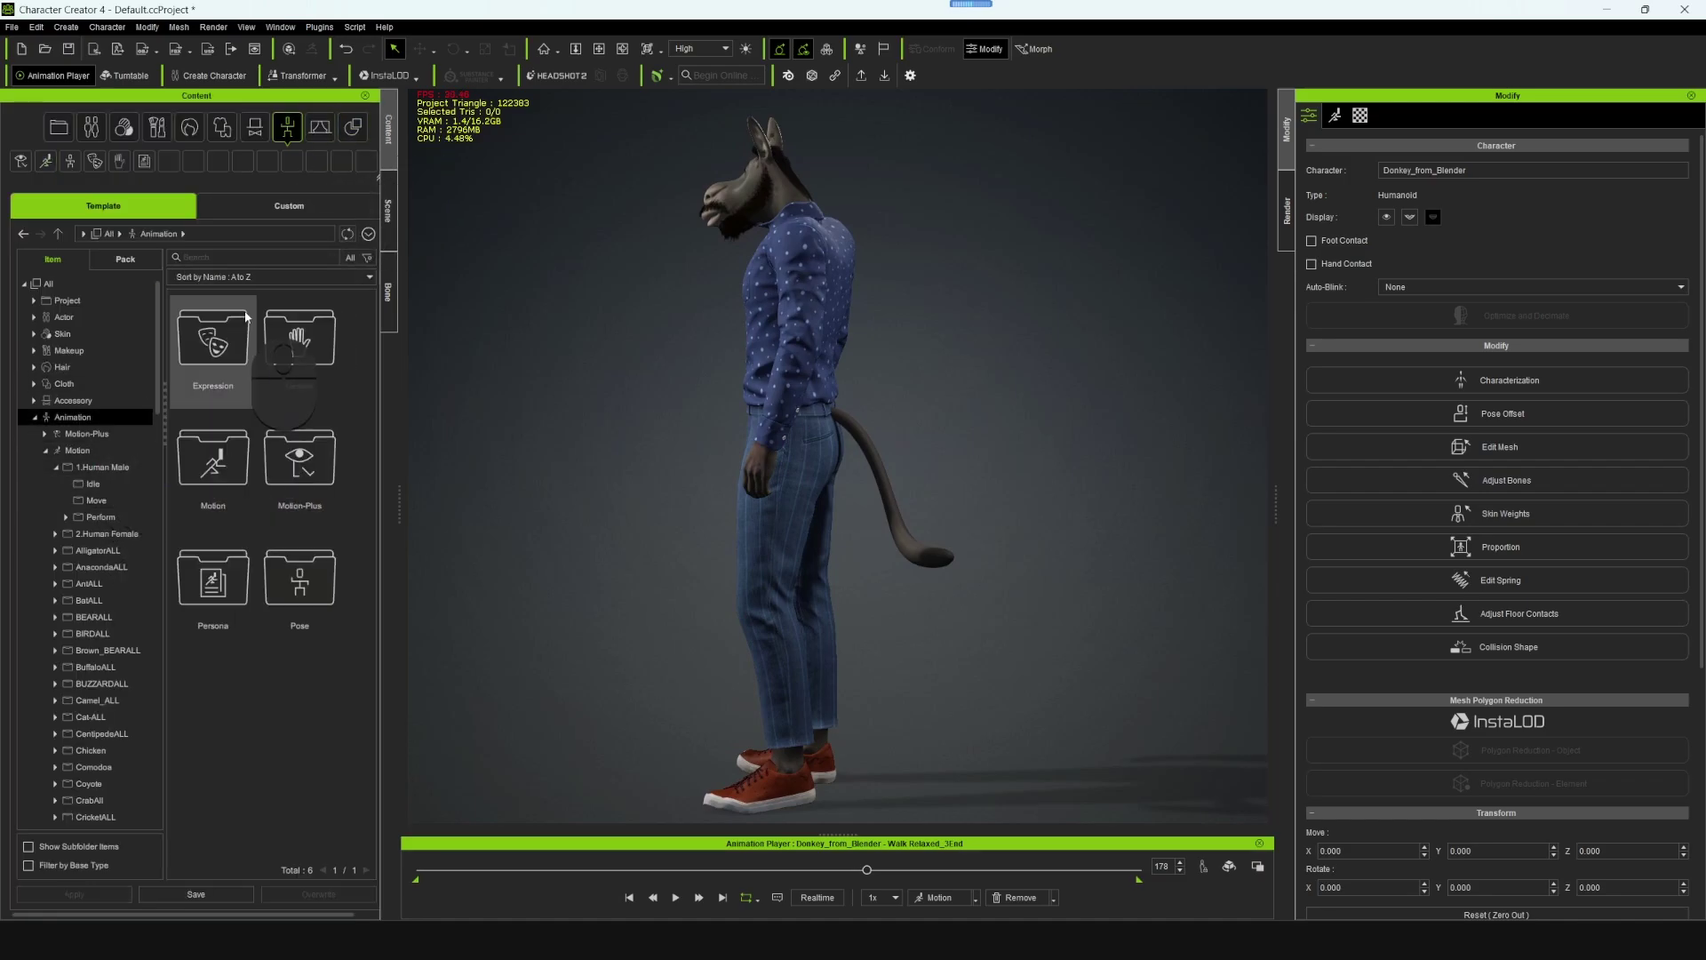
pyautogui.click(220, 257)
pyautogui.write('dance')
pyautogui.moveTo(299, 342); pyautogui.dragTo(826, 384)
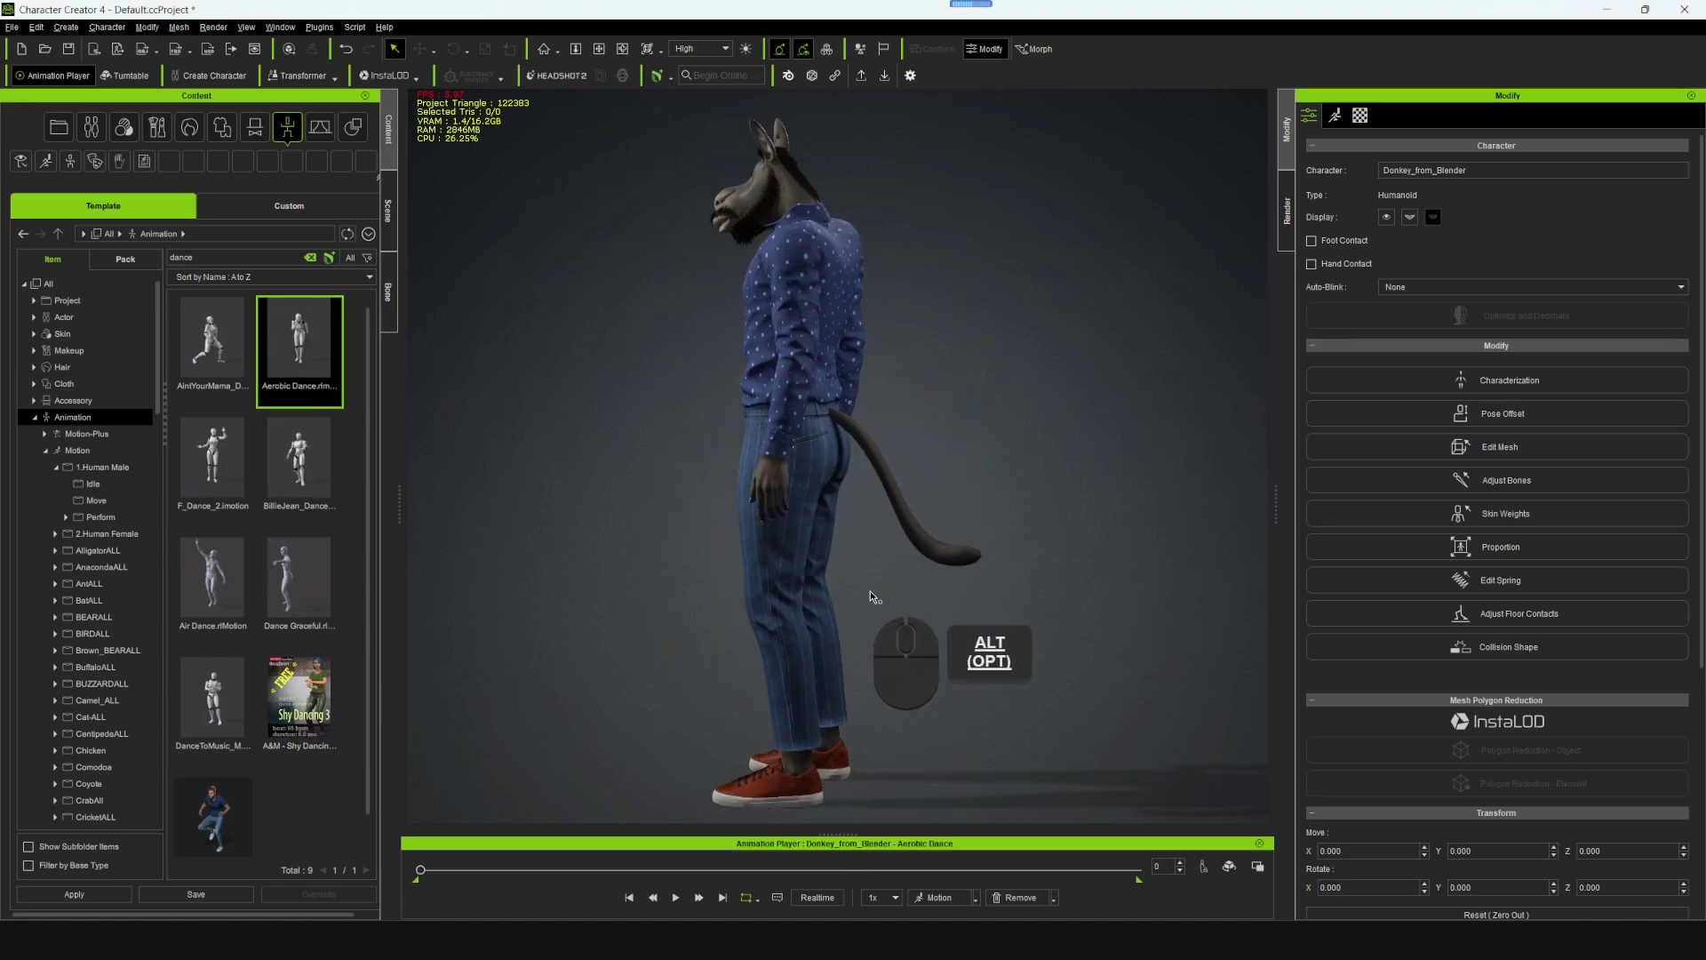
# - Play the Aerobic Dance motion to examine how the tail swings with energetic movement
pyautogui.keyDown('alt'); pyautogui.moveTo(876, 598); pyautogui.dragTo(1030, 581); pyautogui.keyUp('alt')
pyautogui.press('space')
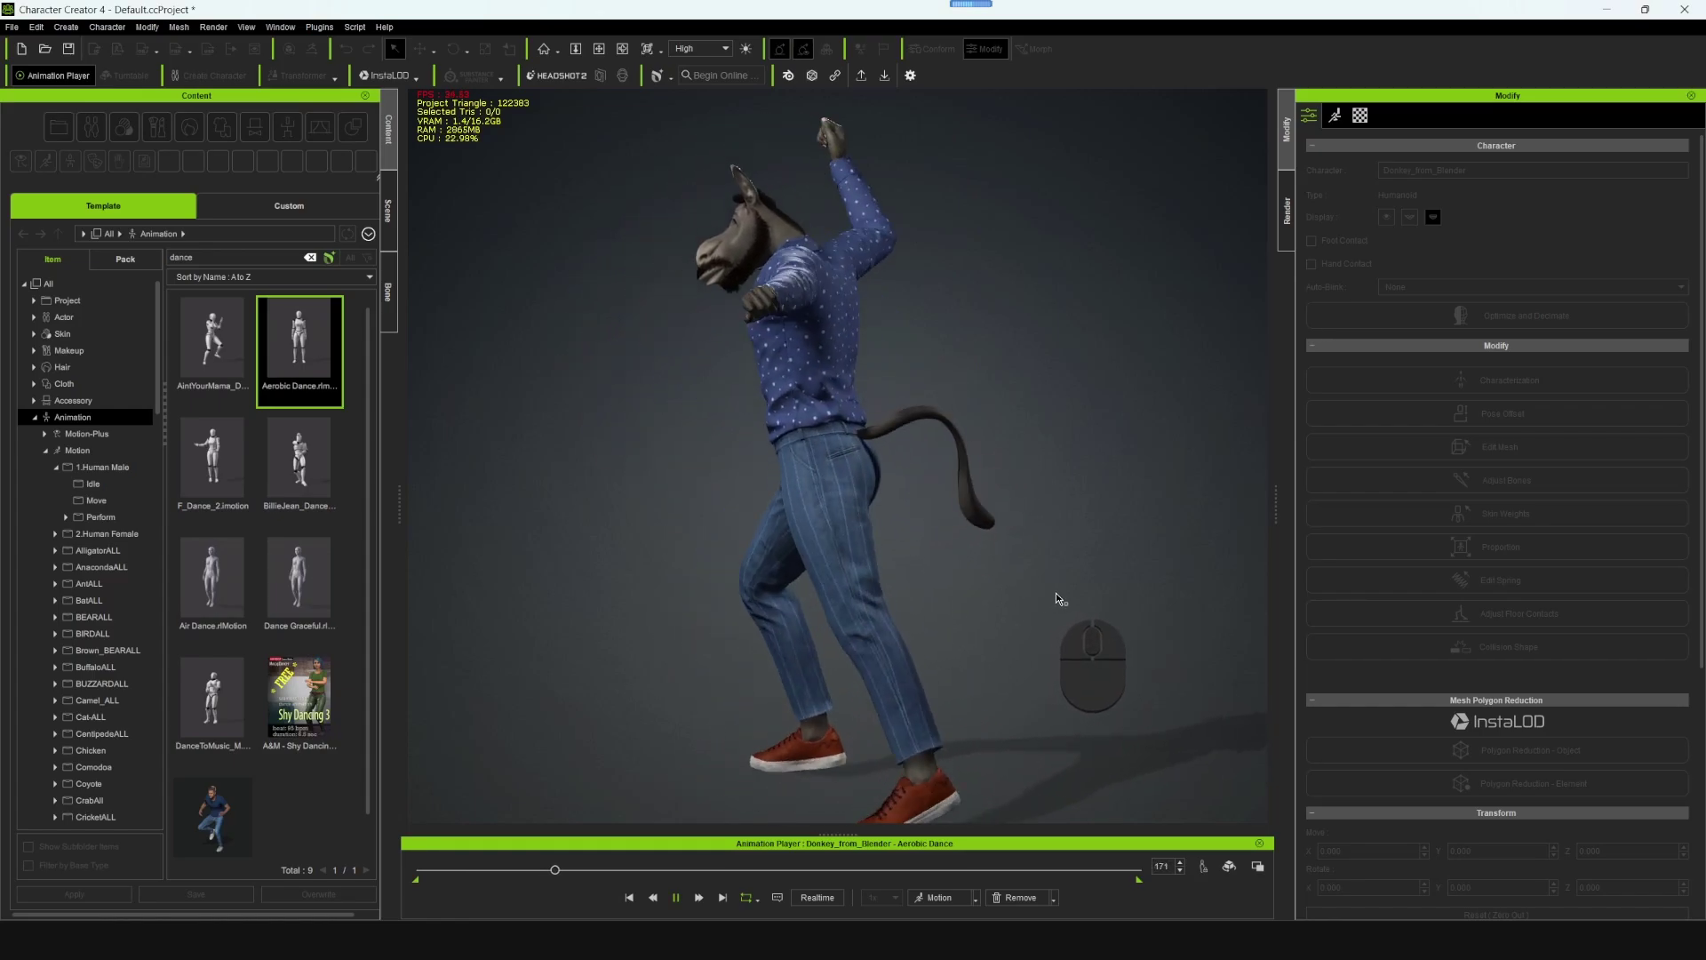
pyautogui.keyDown('alt'); pyautogui.moveTo(1084, 576); pyautogui.dragTo(1011, 678, button='right'); pyautogui.keyUp('alt')
pyautogui.keyDown('alt'); pyautogui.moveTo(1063, 616); pyautogui.dragTo(893, 611, button='right'); pyautogui.keyUp('alt')
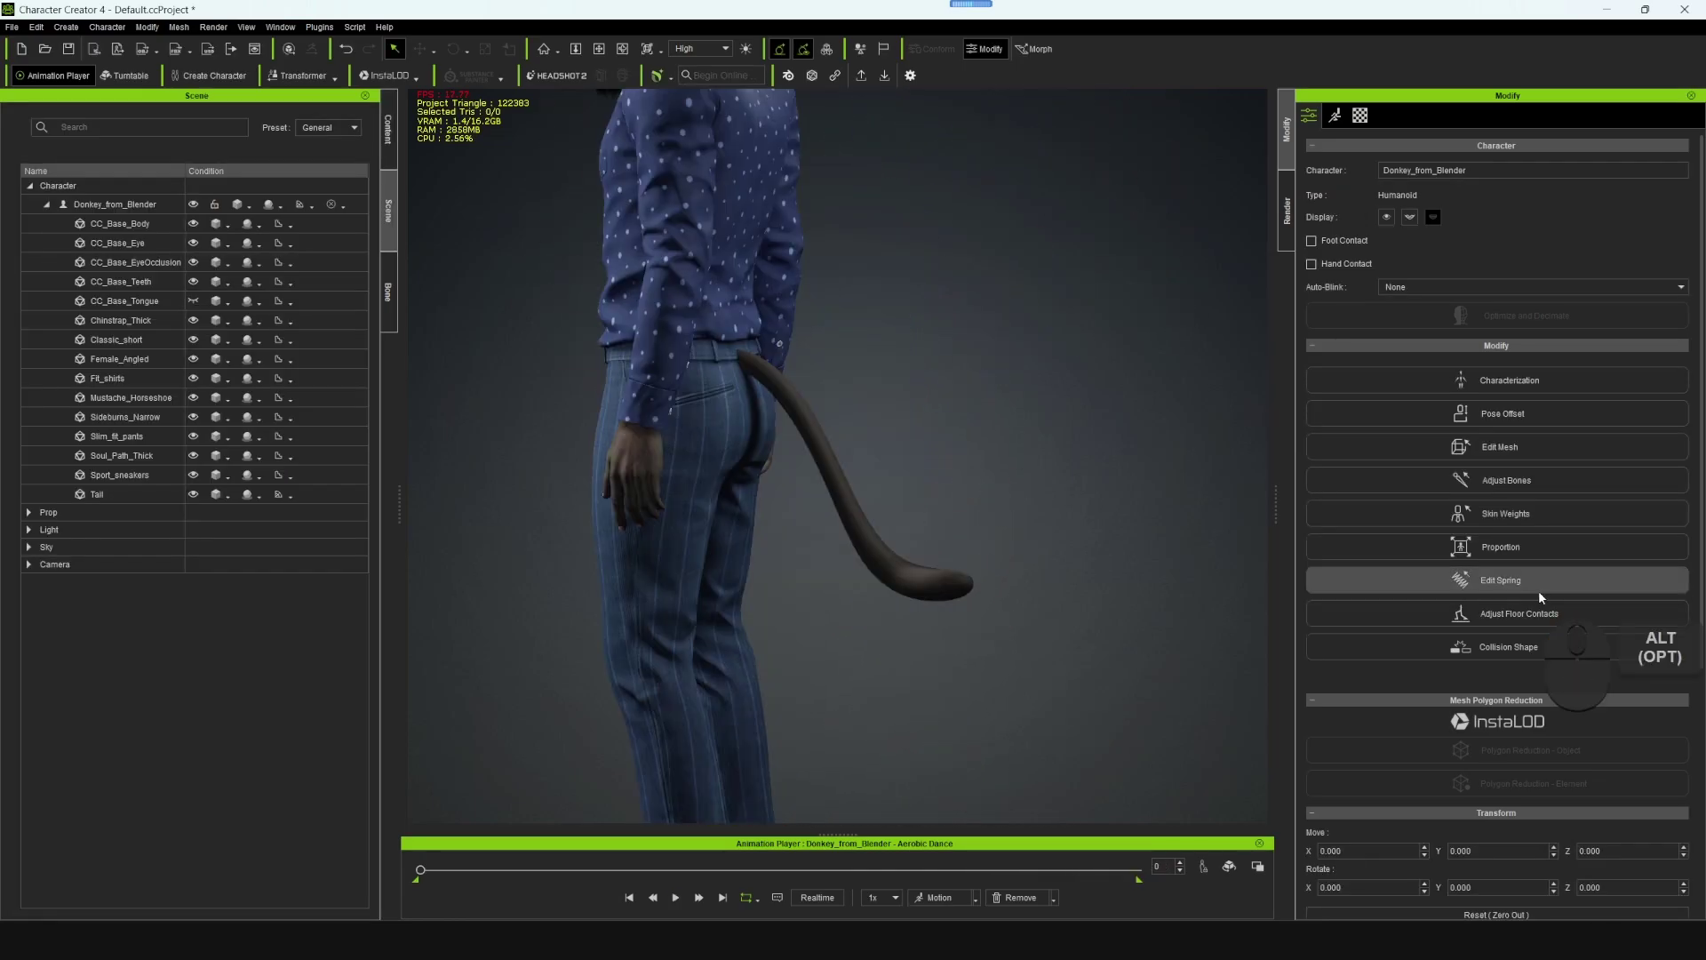
# - Save the project and deactivate the spring on the CC_Base_Hip_003 tail bone
pyautogui.hotkey('ctrl', 's')
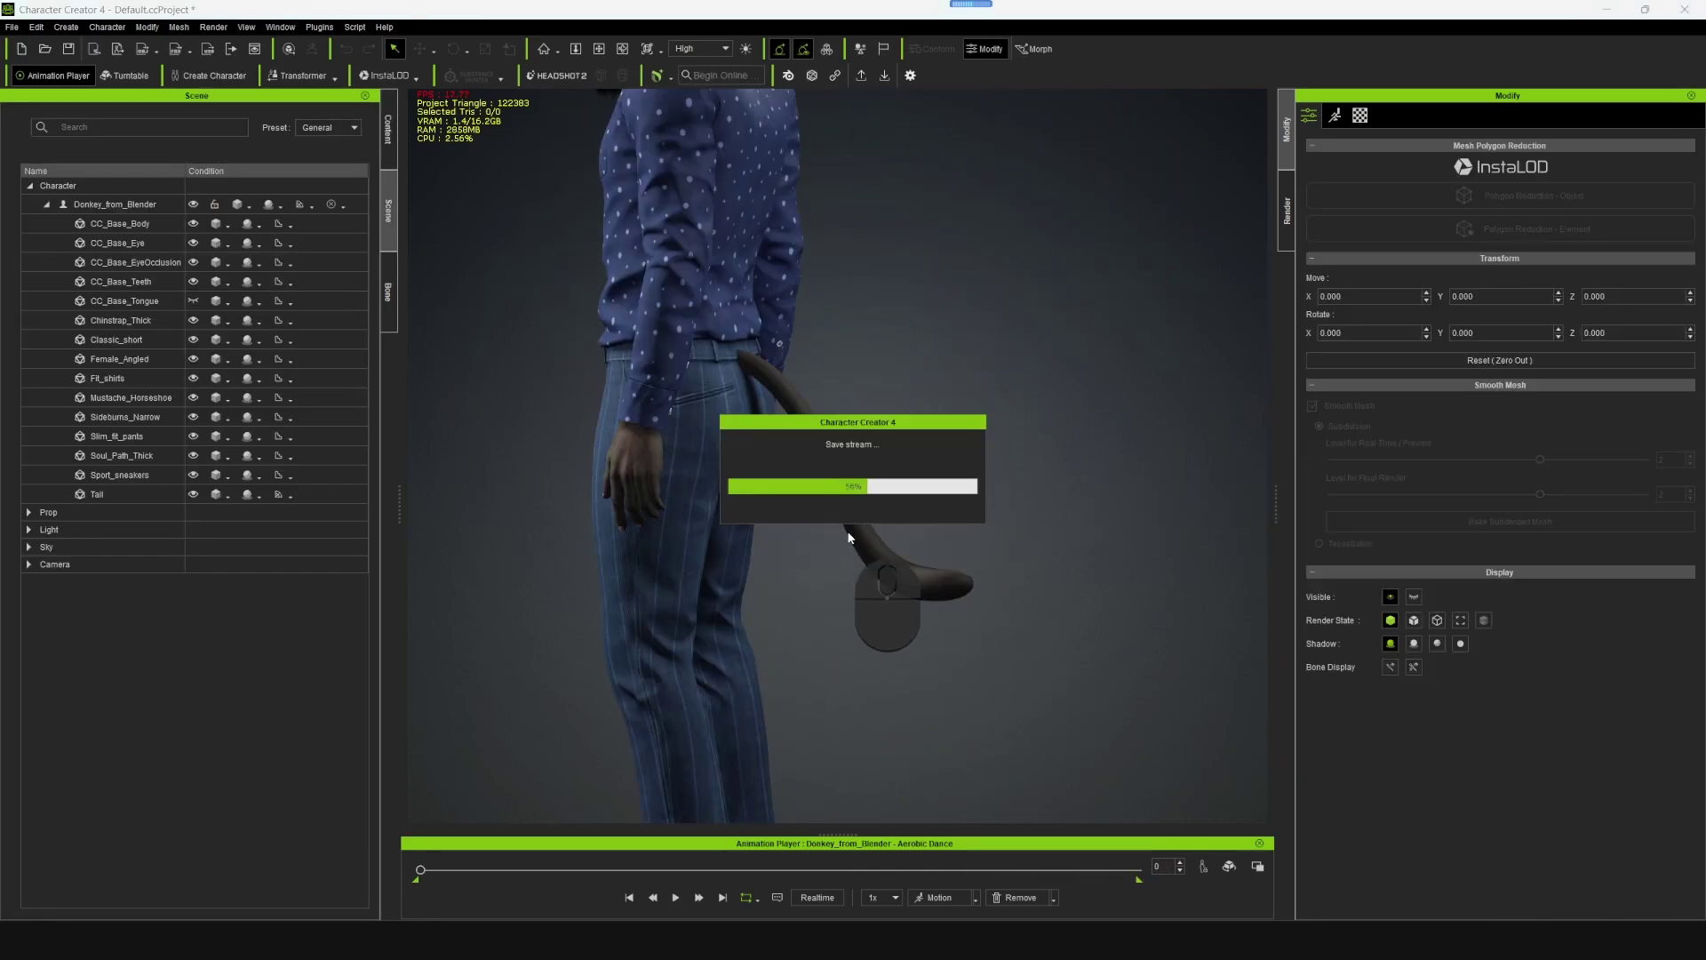
pyautogui.click(390, 302)
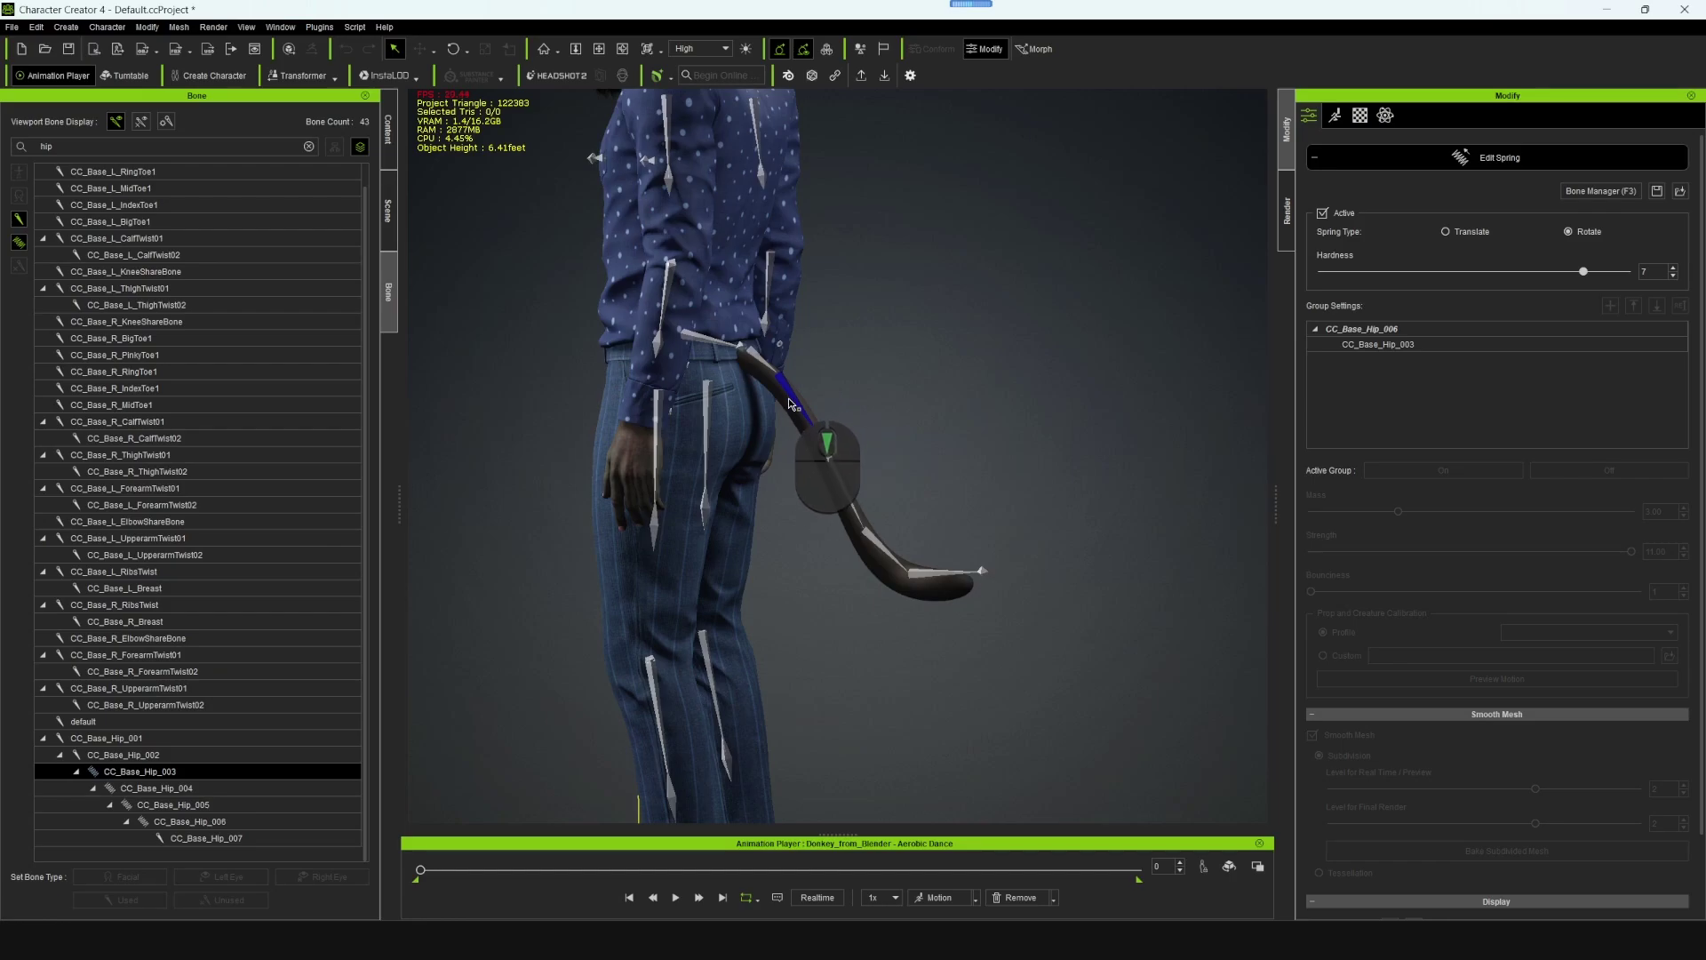
pyautogui.click(1323, 214)
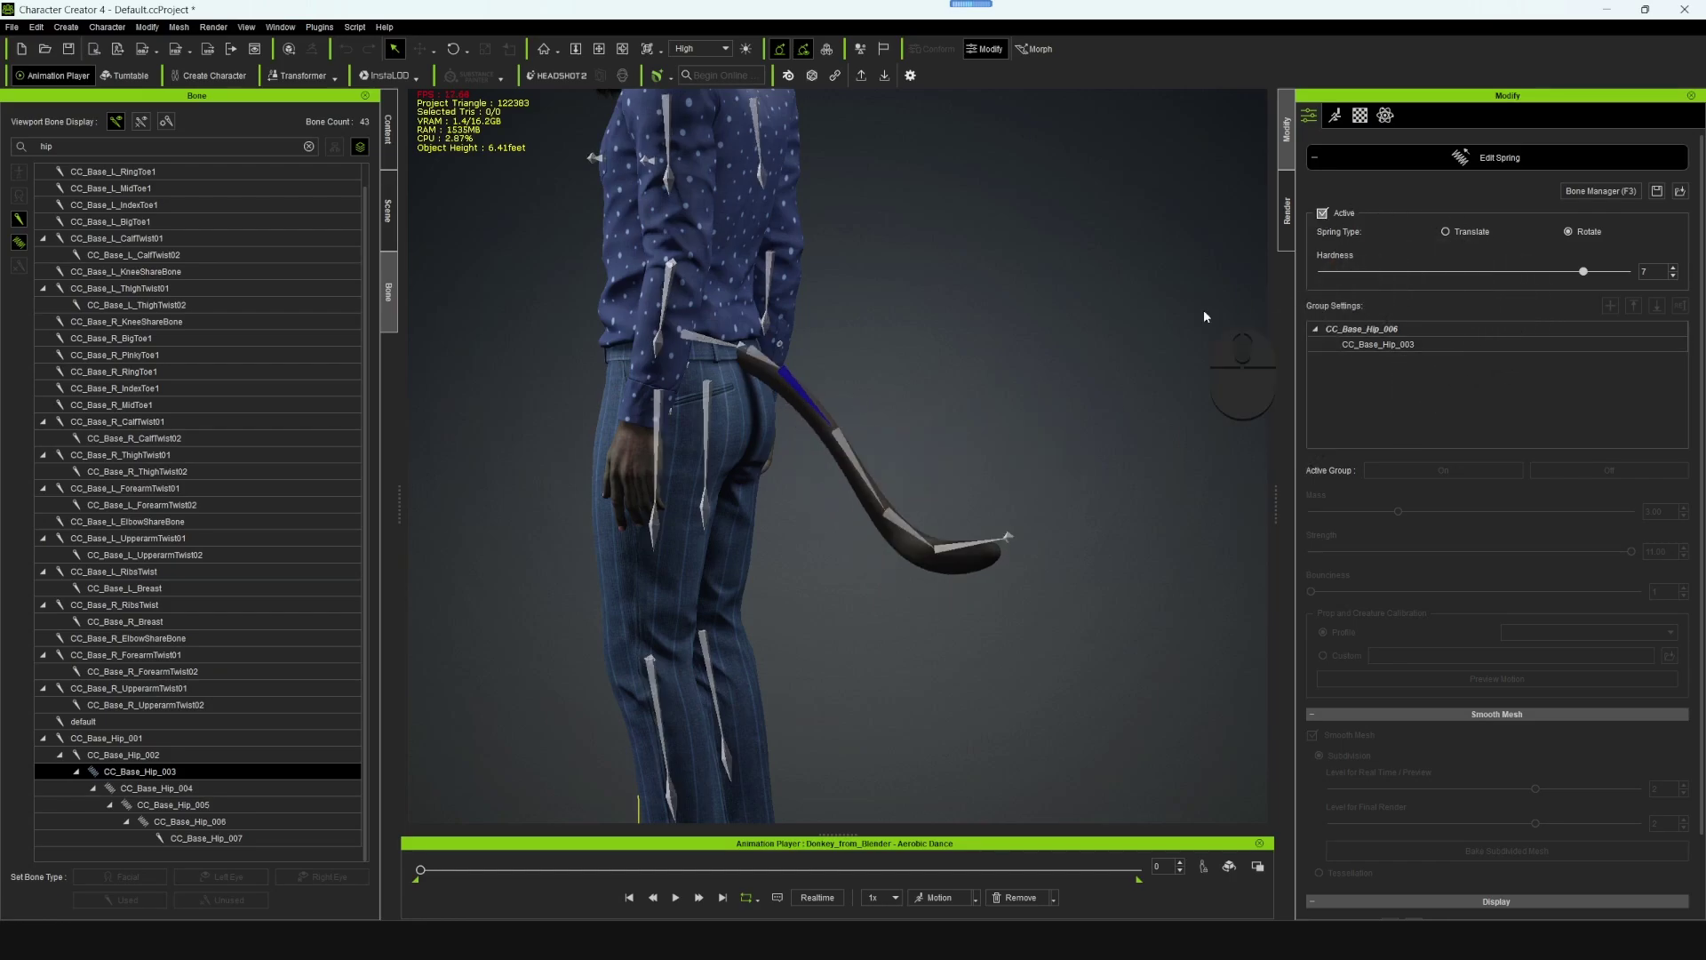
pyautogui.click(1109, 367)
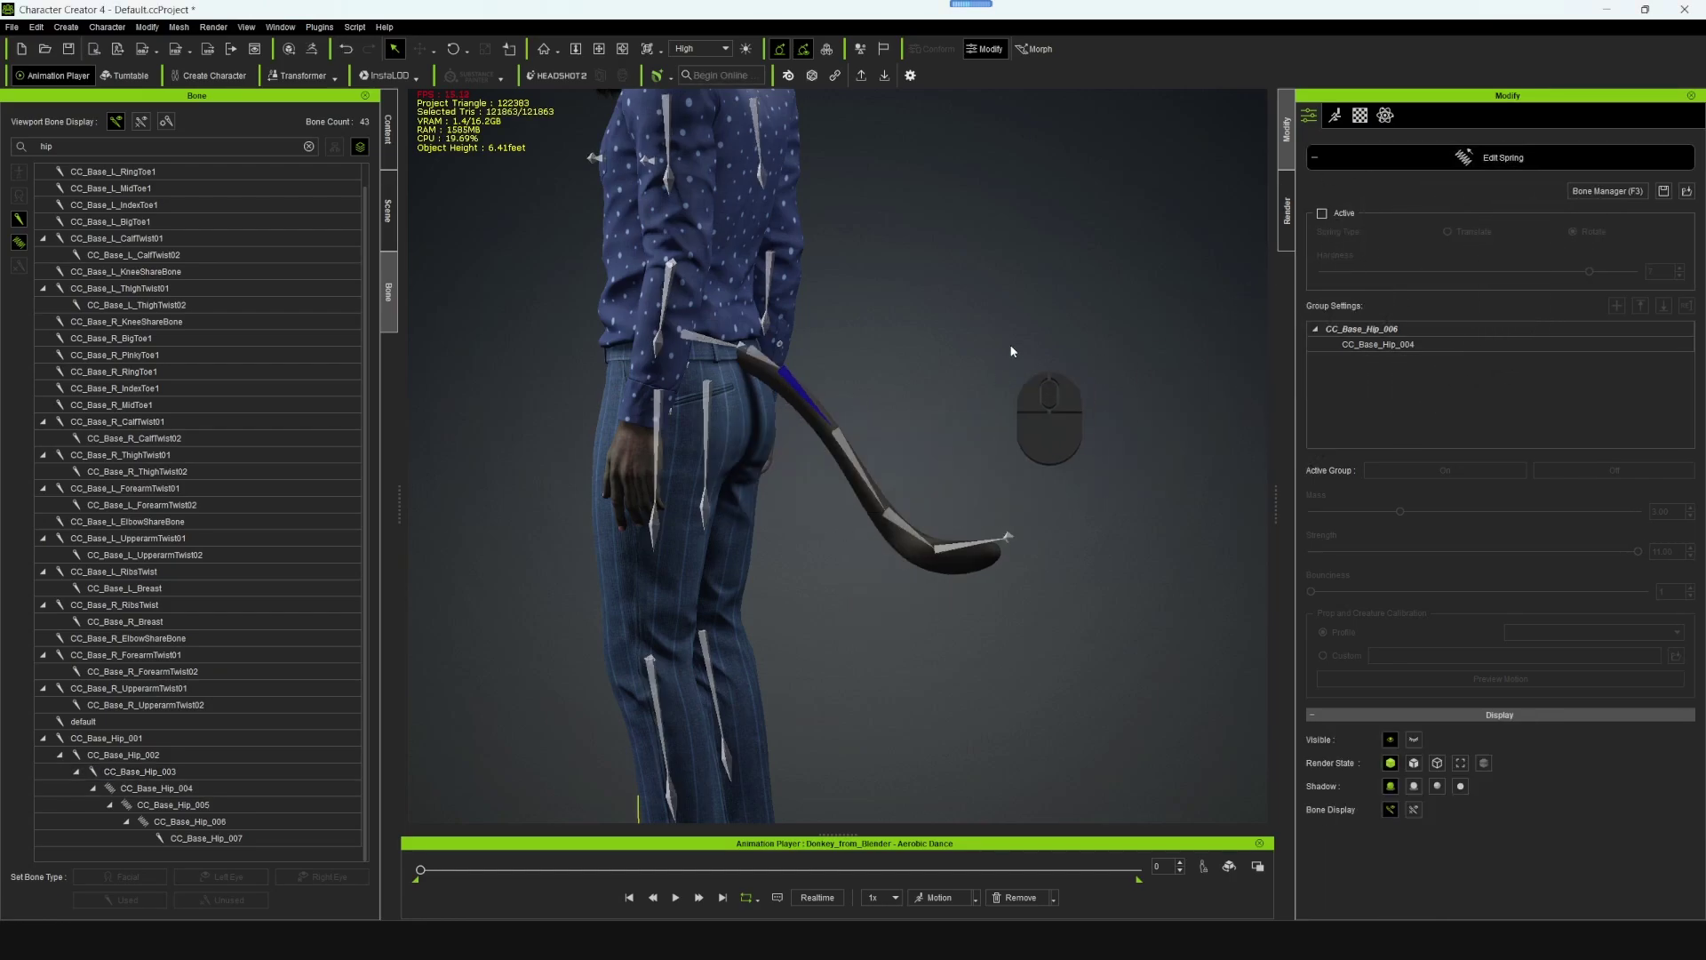
pyautogui.press('Escape')
# - Replay the Aerobic Dance motion to examine the tail without the spring on CC_Base_Hip_003
pyautogui.scroll(-3, 1020, 452)
pyautogui.keyDown('alt'); pyautogui.moveTo(999, 524); pyautogui.dragTo(955, 562, button='right'); pyautogui.keyUp('alt')
pyautogui.press('space')
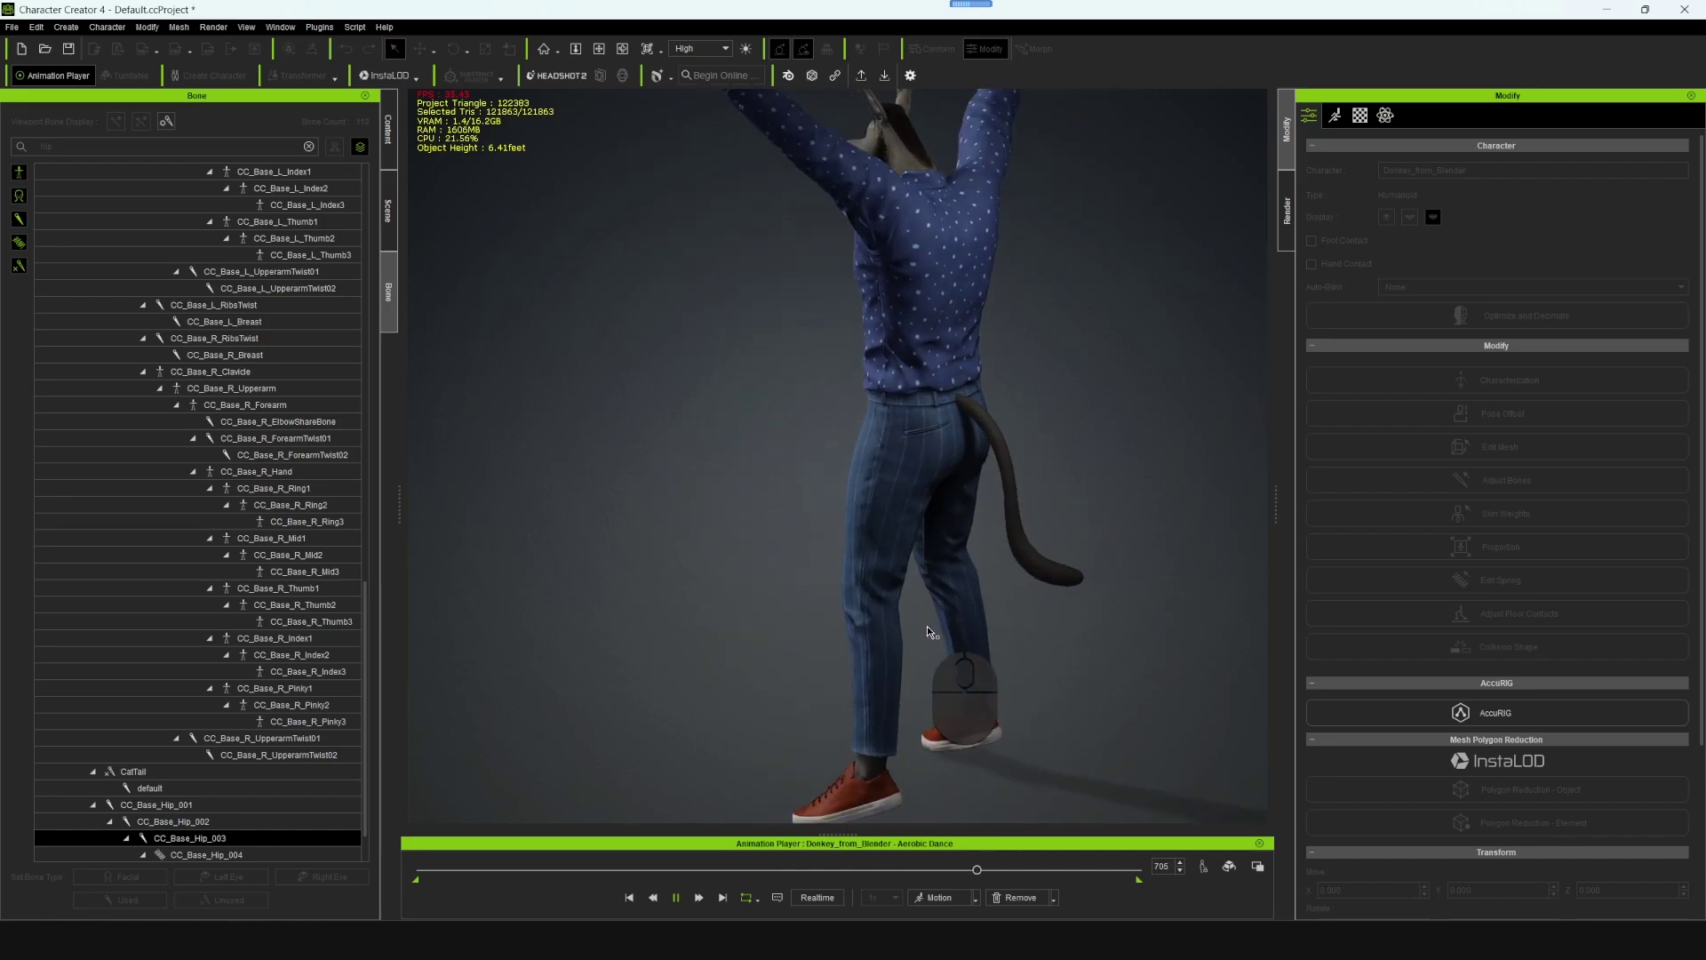
pyautogui.keyDown('alt'); pyautogui.moveTo(1124, 621); pyautogui.dragTo(1013, 601); pyautogui.keyUp('alt')
pyautogui.keyDown('alt'); pyautogui.scroll(-1, 1041, 619); pyautogui.keyUp('alt')
pyautogui.press('space')
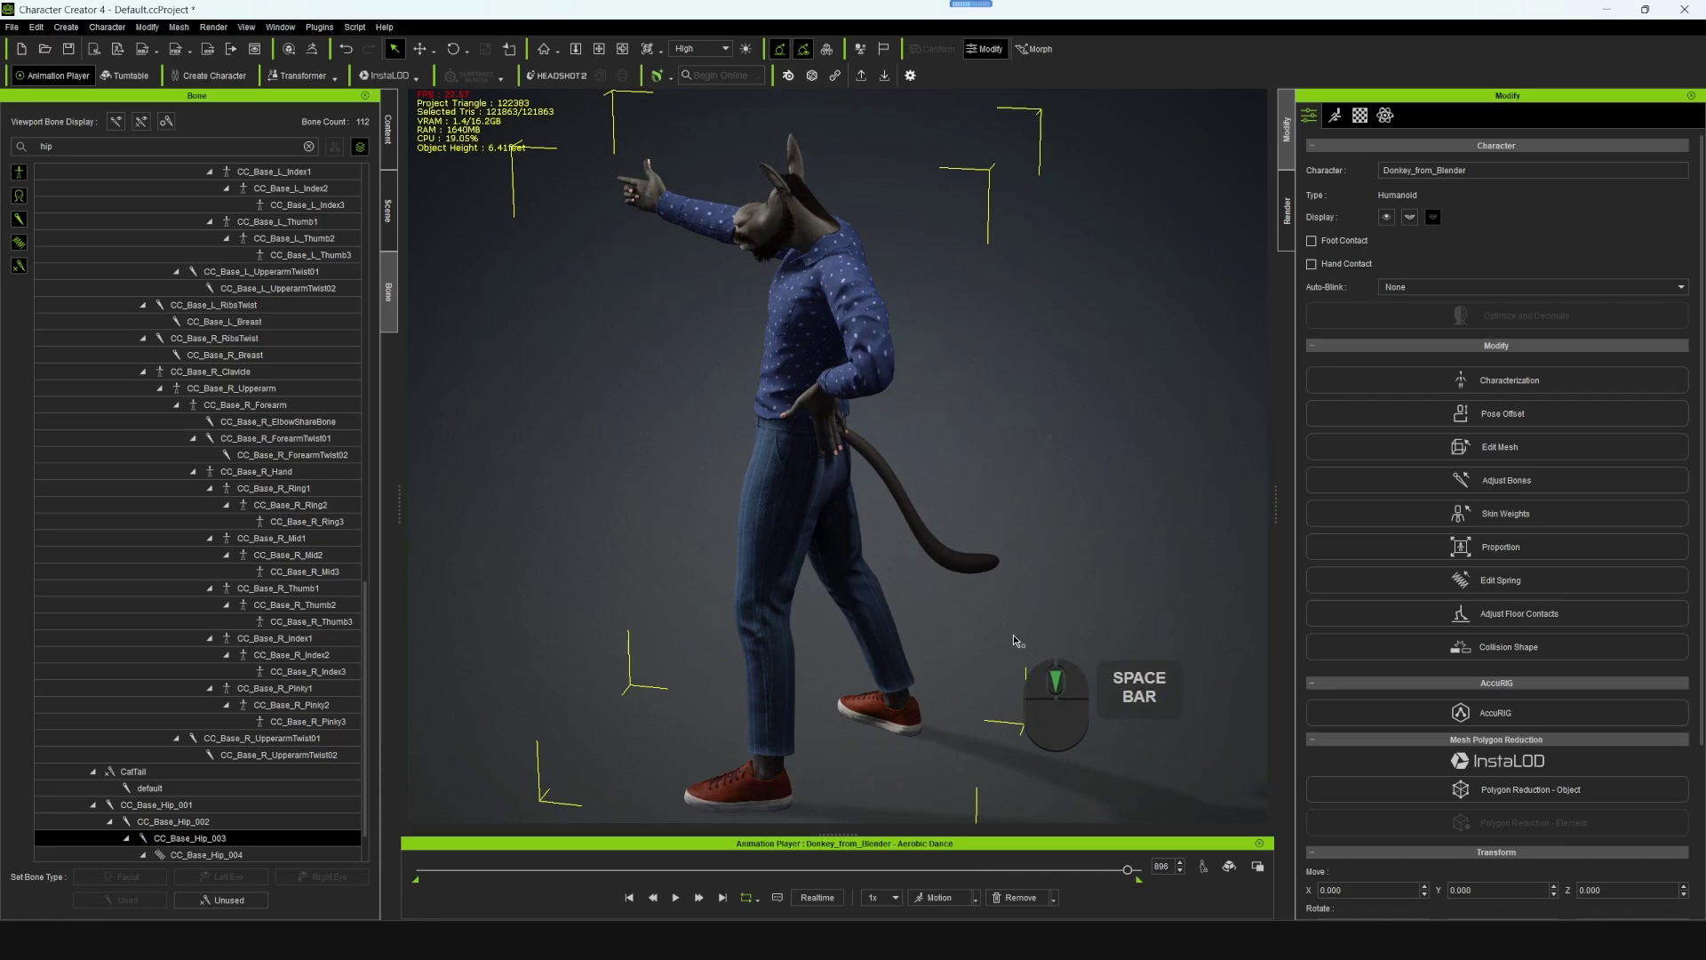